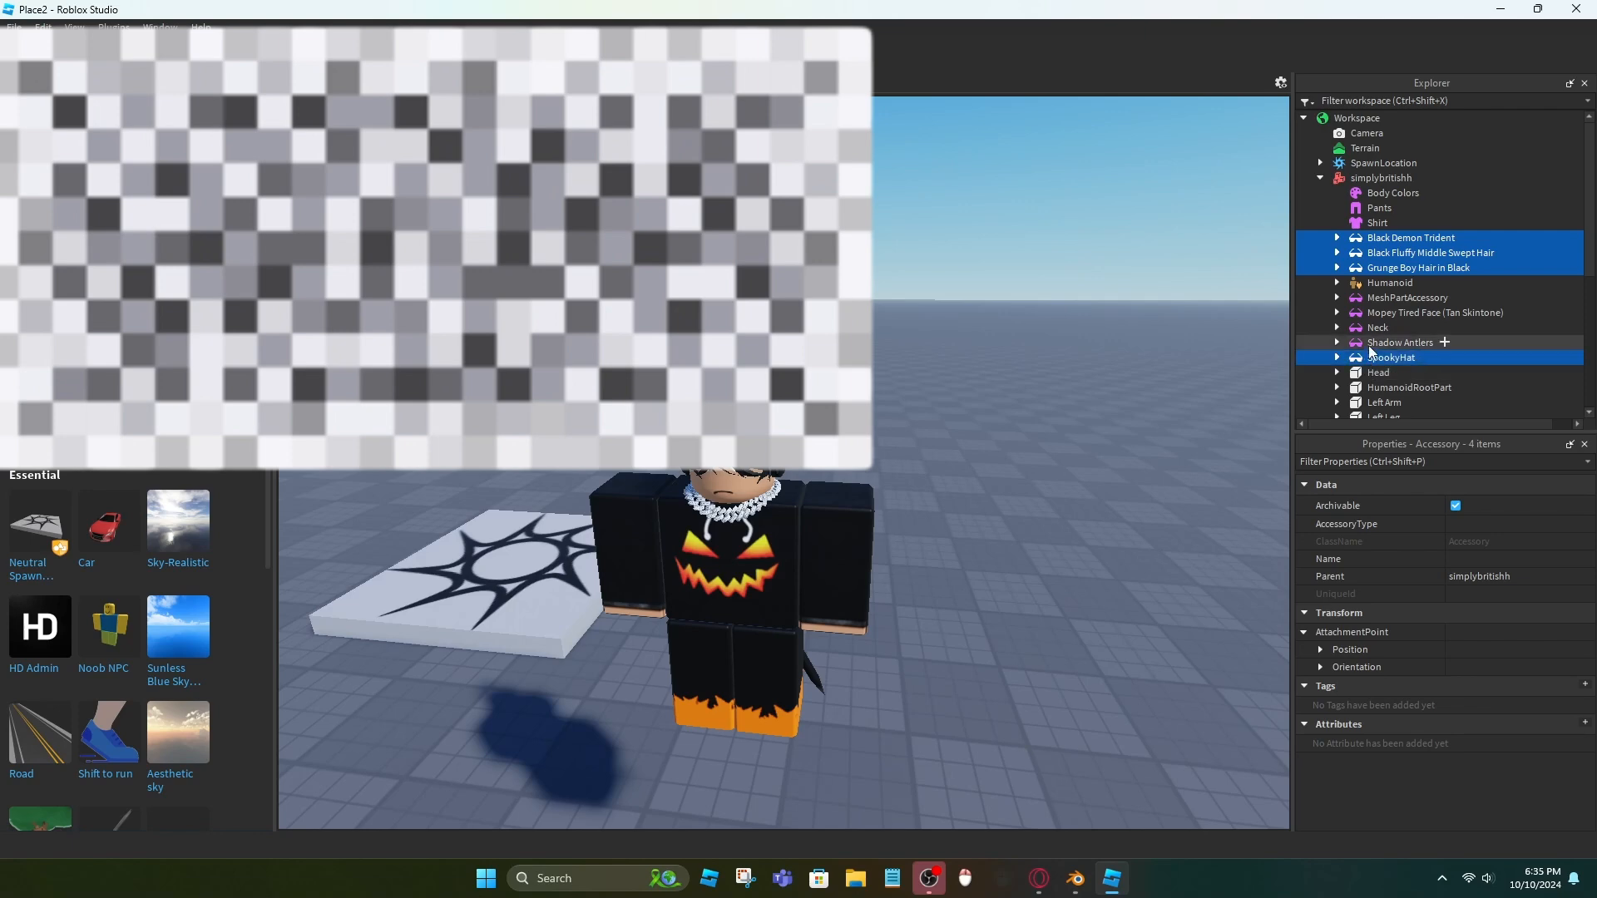
- Add Shadow Antlers, Neck, Mopey Tired Face (Tan Skintone) and MeshPartAccessory to the selected accessories, and export the whole selection to a file
ctrl+click(1369, 344)
ctrl+click(1370, 329)
ctrl+click(1371, 314)
ctrl+click(1371, 299)
right_click(1370, 311)
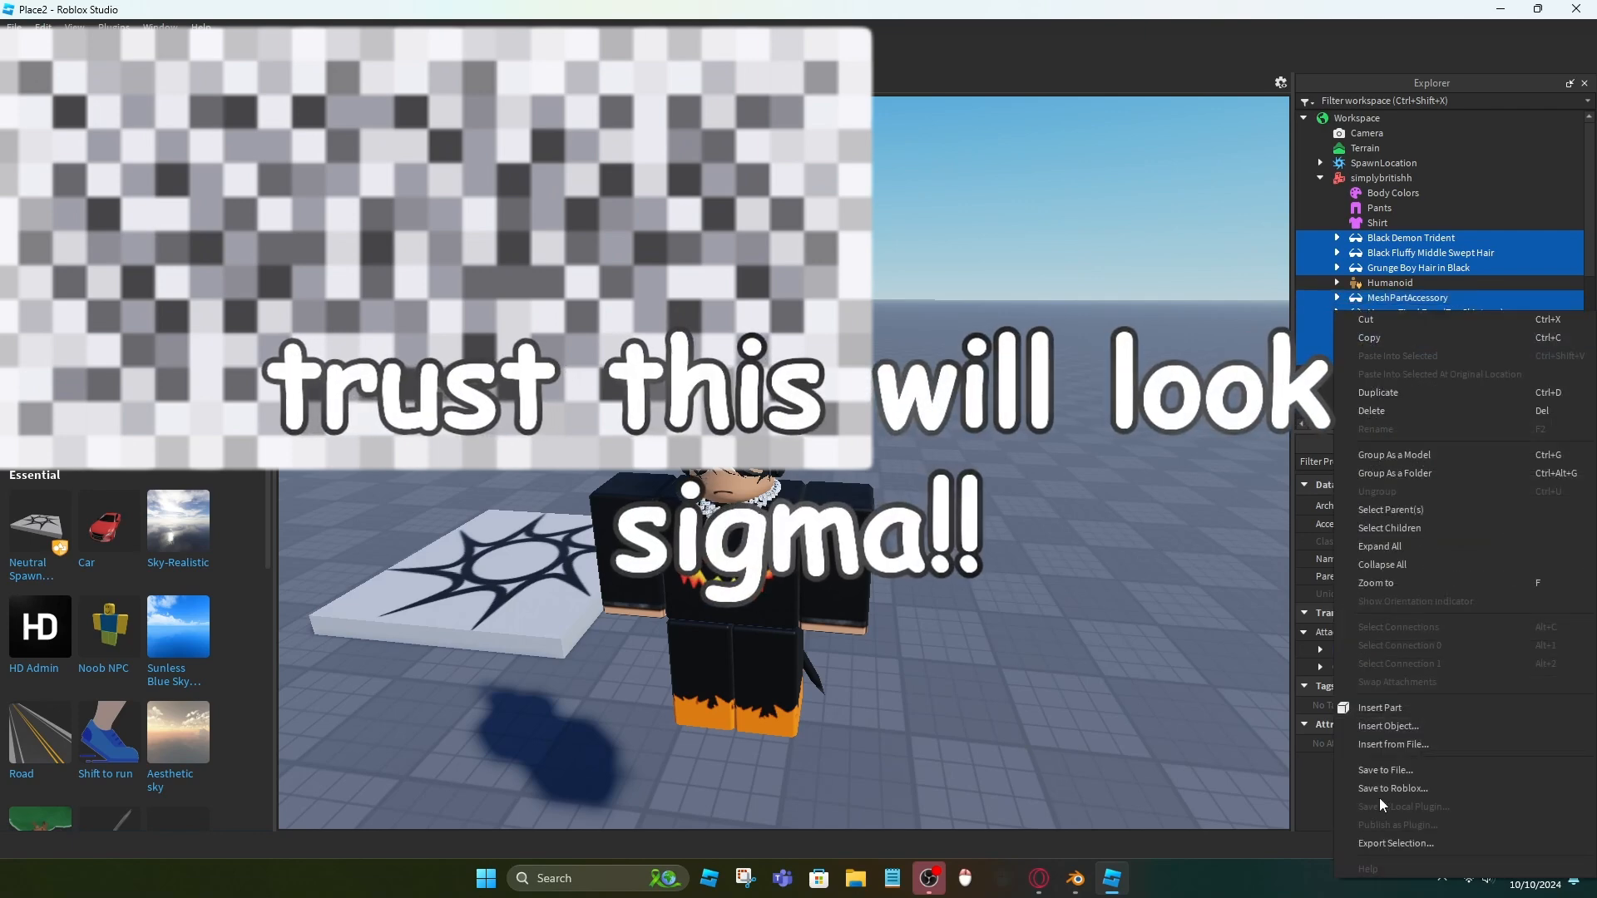
click(1371, 841)
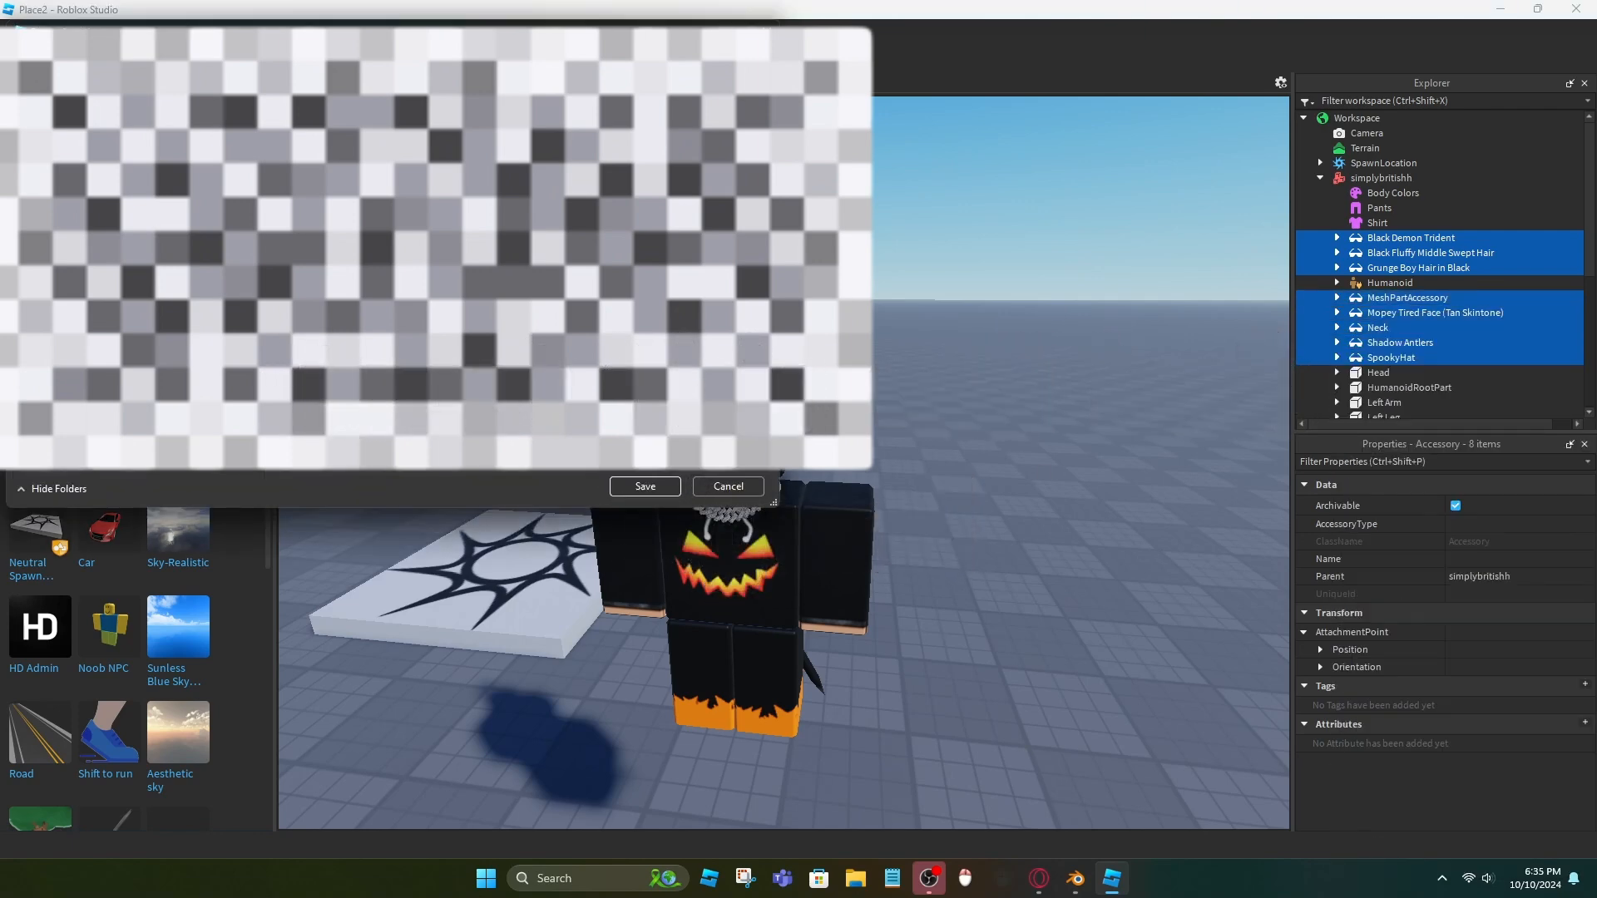
key(Return)
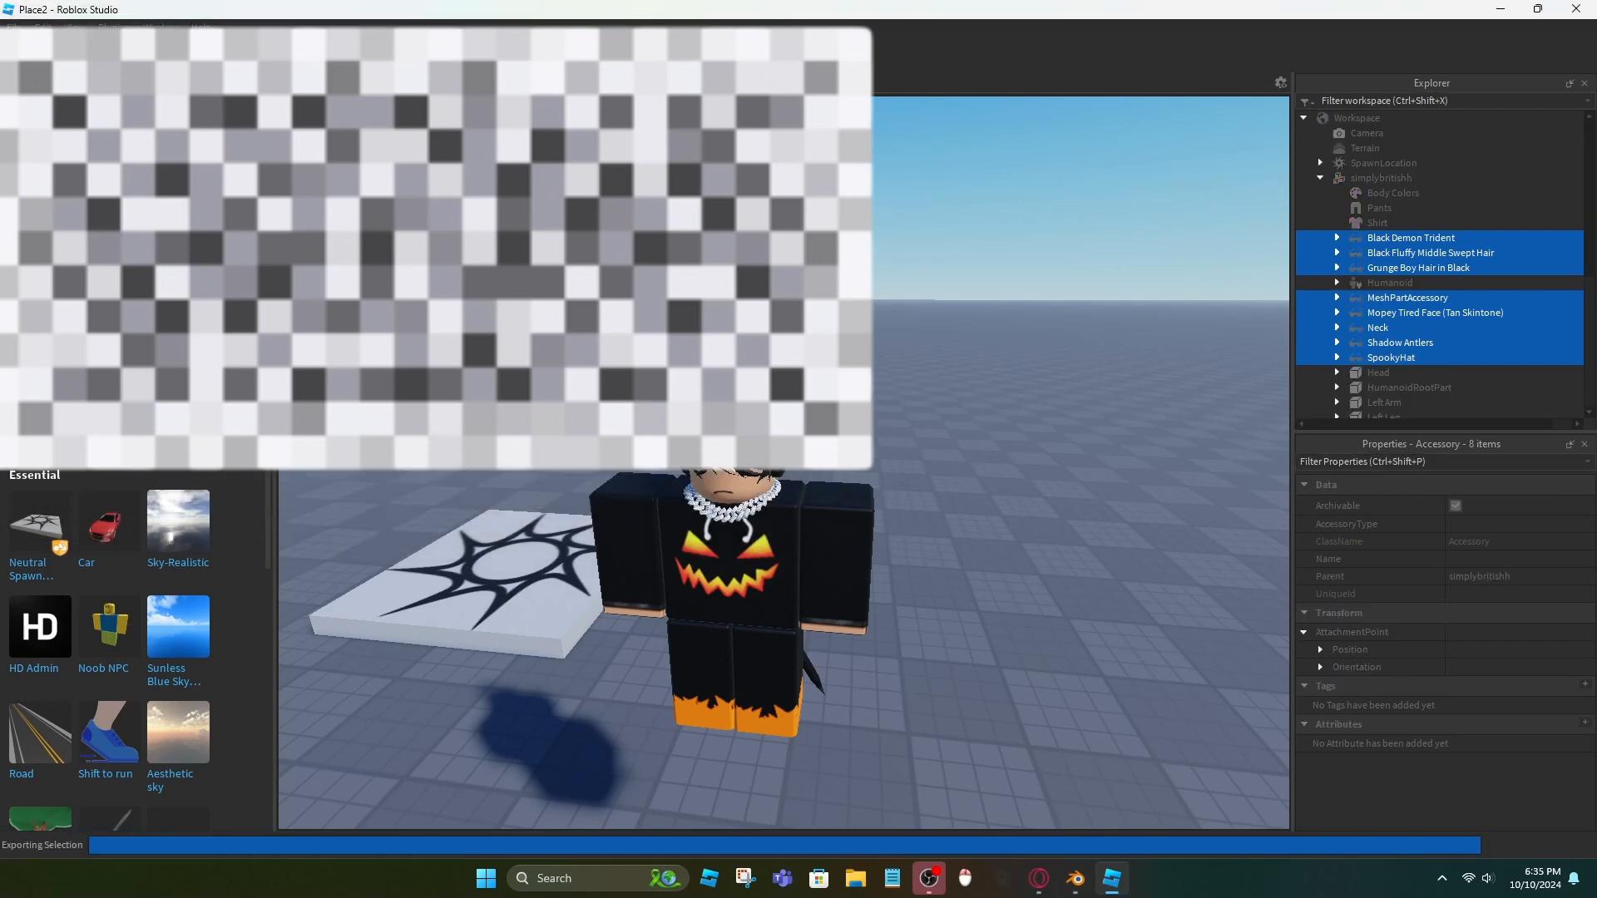
click(945, 427)
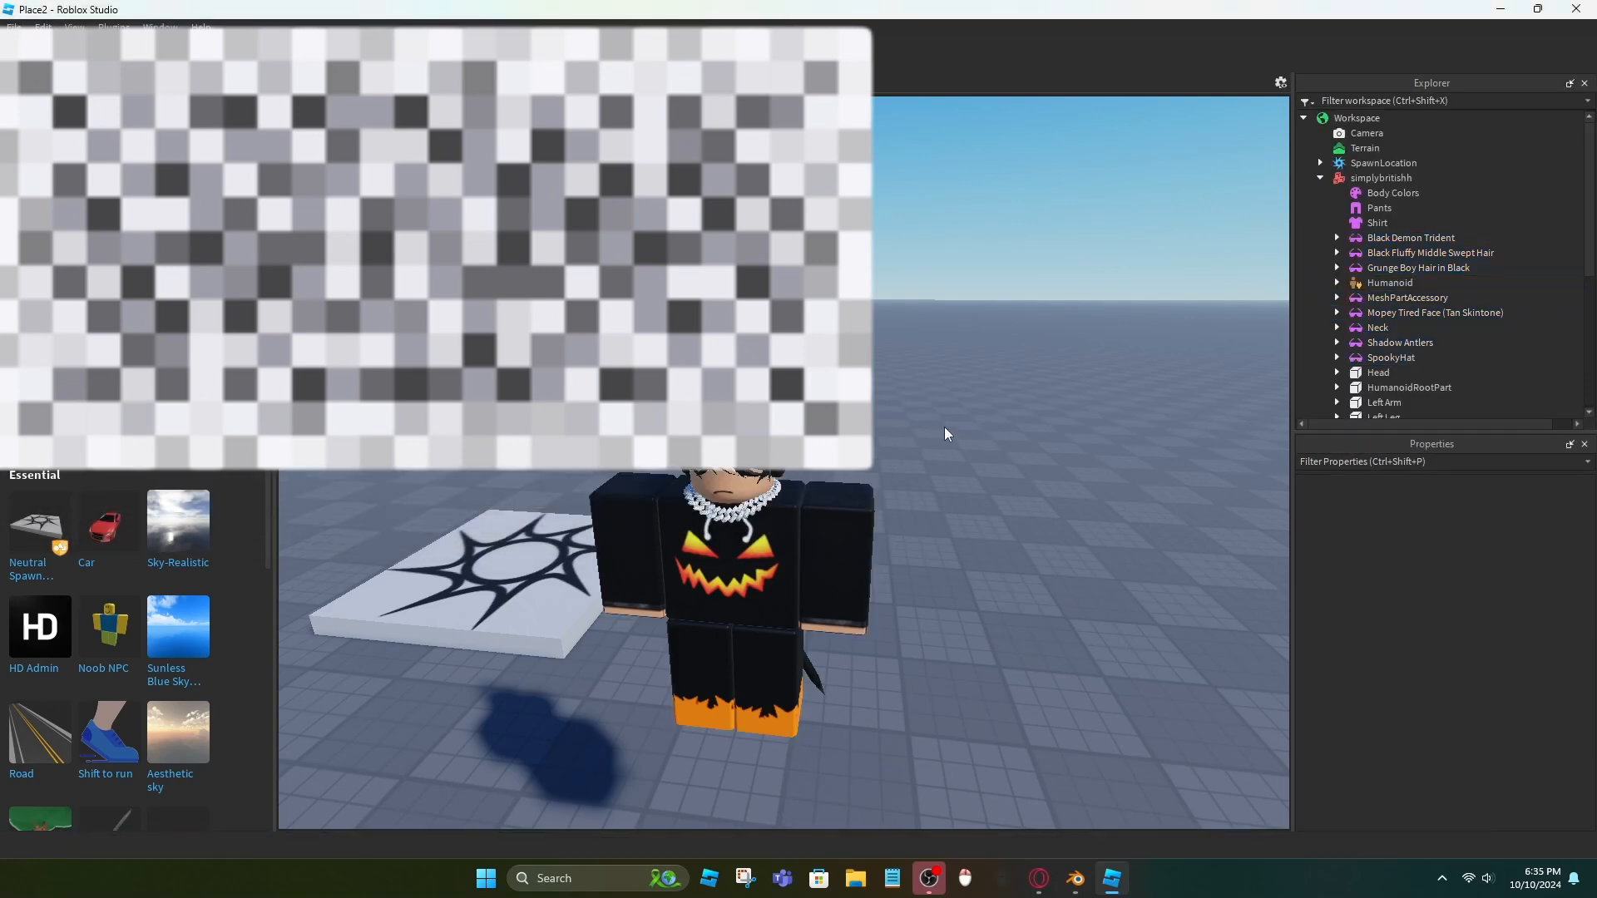
- Switch to Blender and add a Starter Blocky Rig to the scene
click(1083, 880)
click(1204, 121)
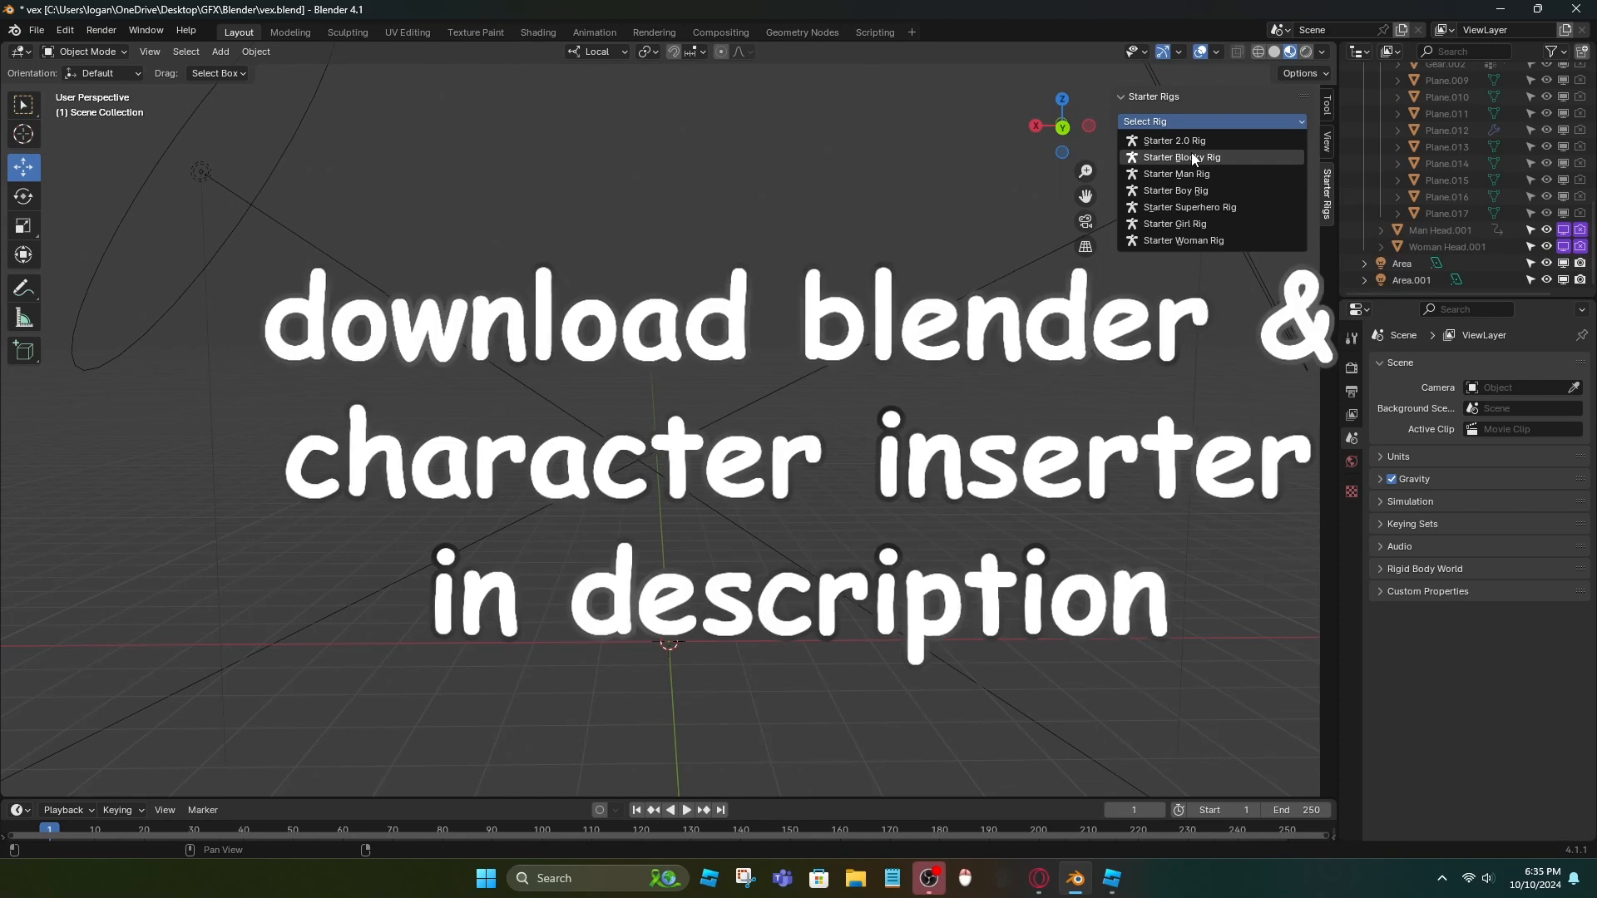
click(1194, 157)
- Load the exported avatar texture image into the Main Texture node of the rig's torso material in the Shading workspace
click(676, 436)
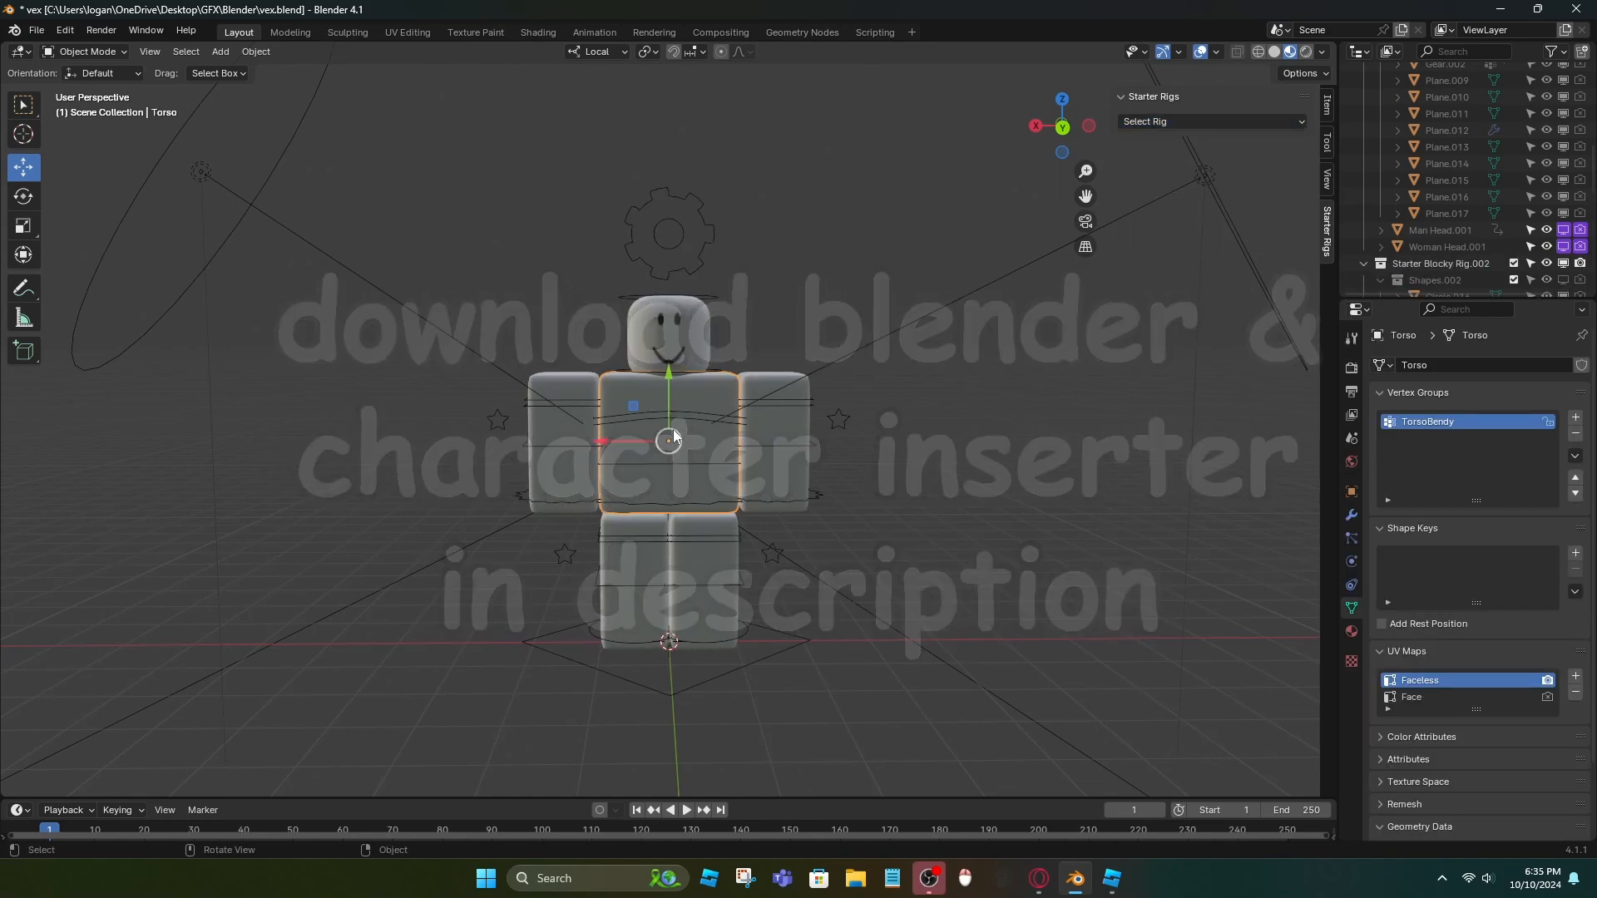
click(537, 32)
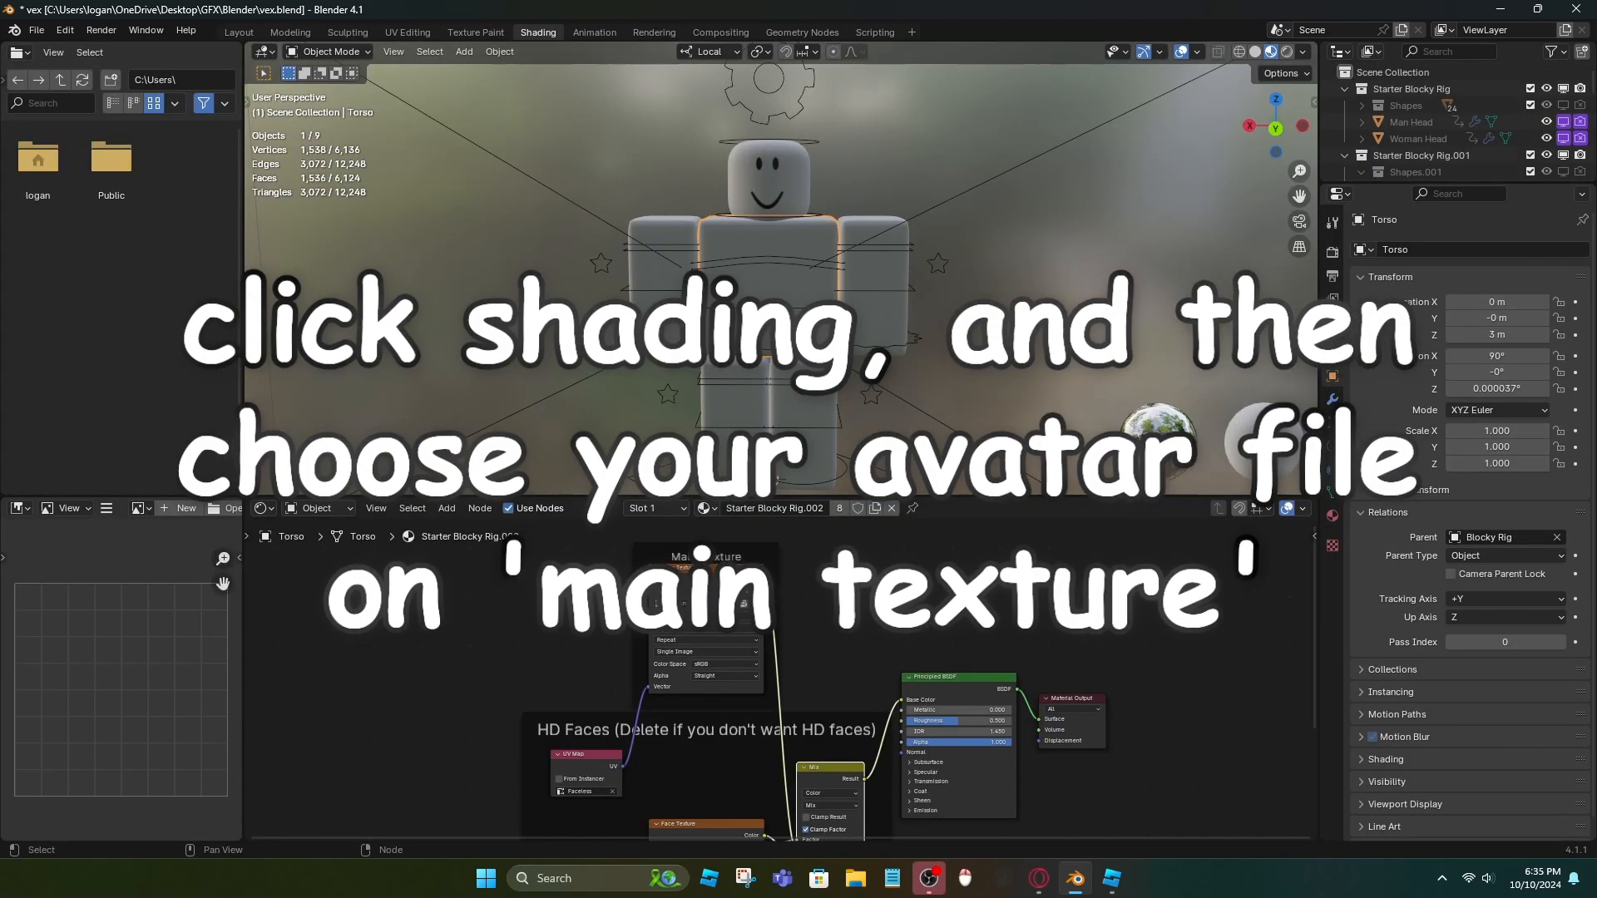
click(741, 610)
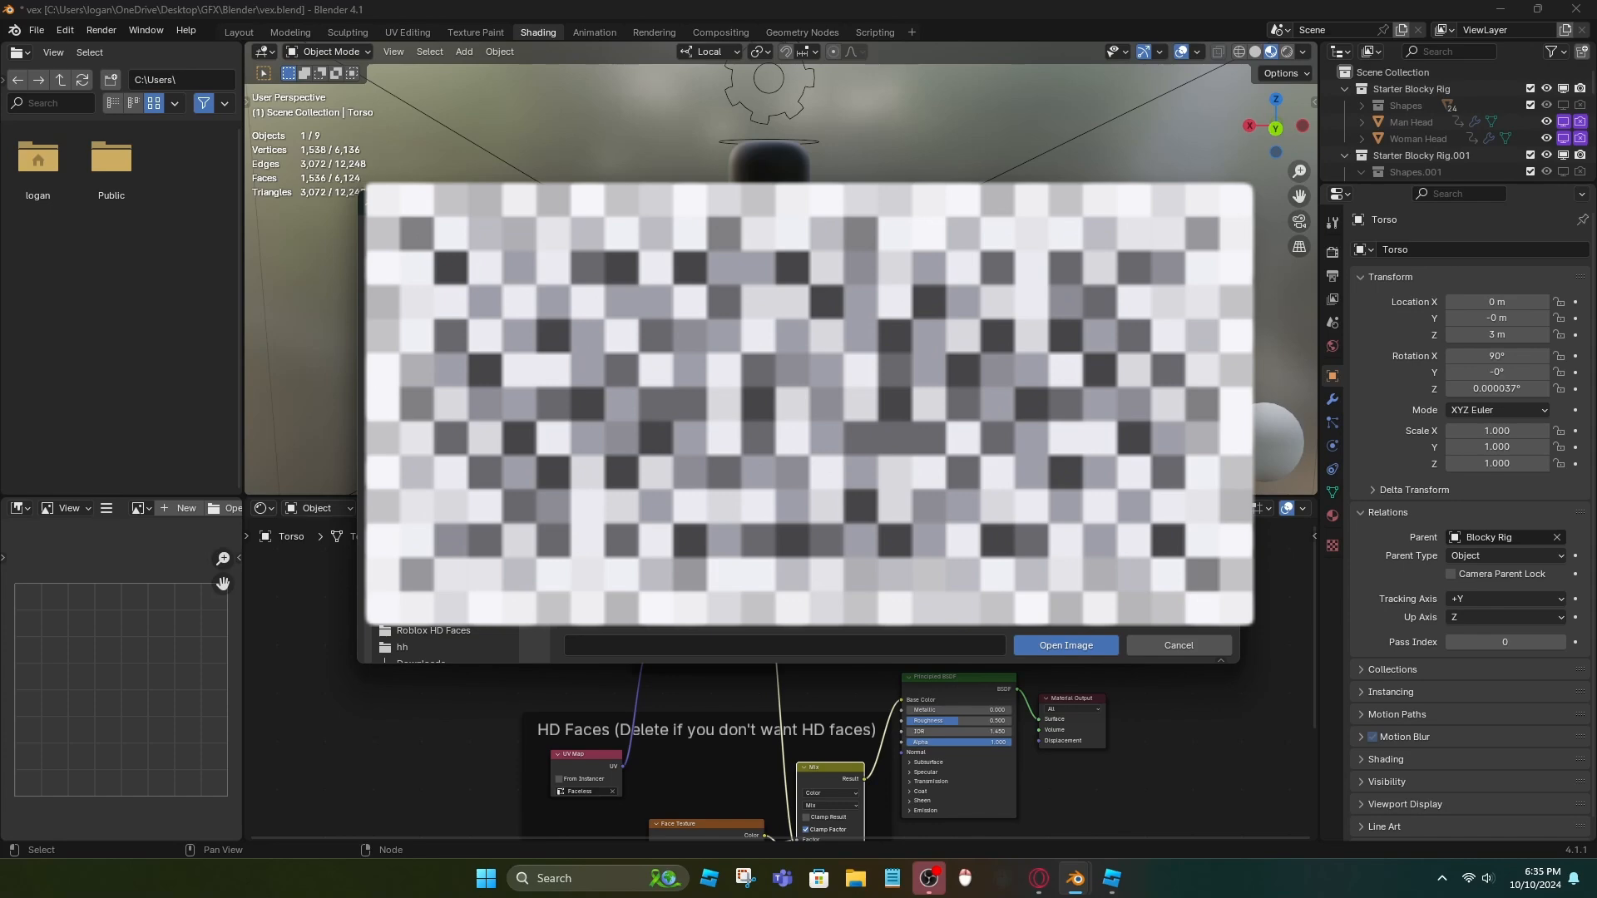
double_click(832, 333)
click(980, 323)
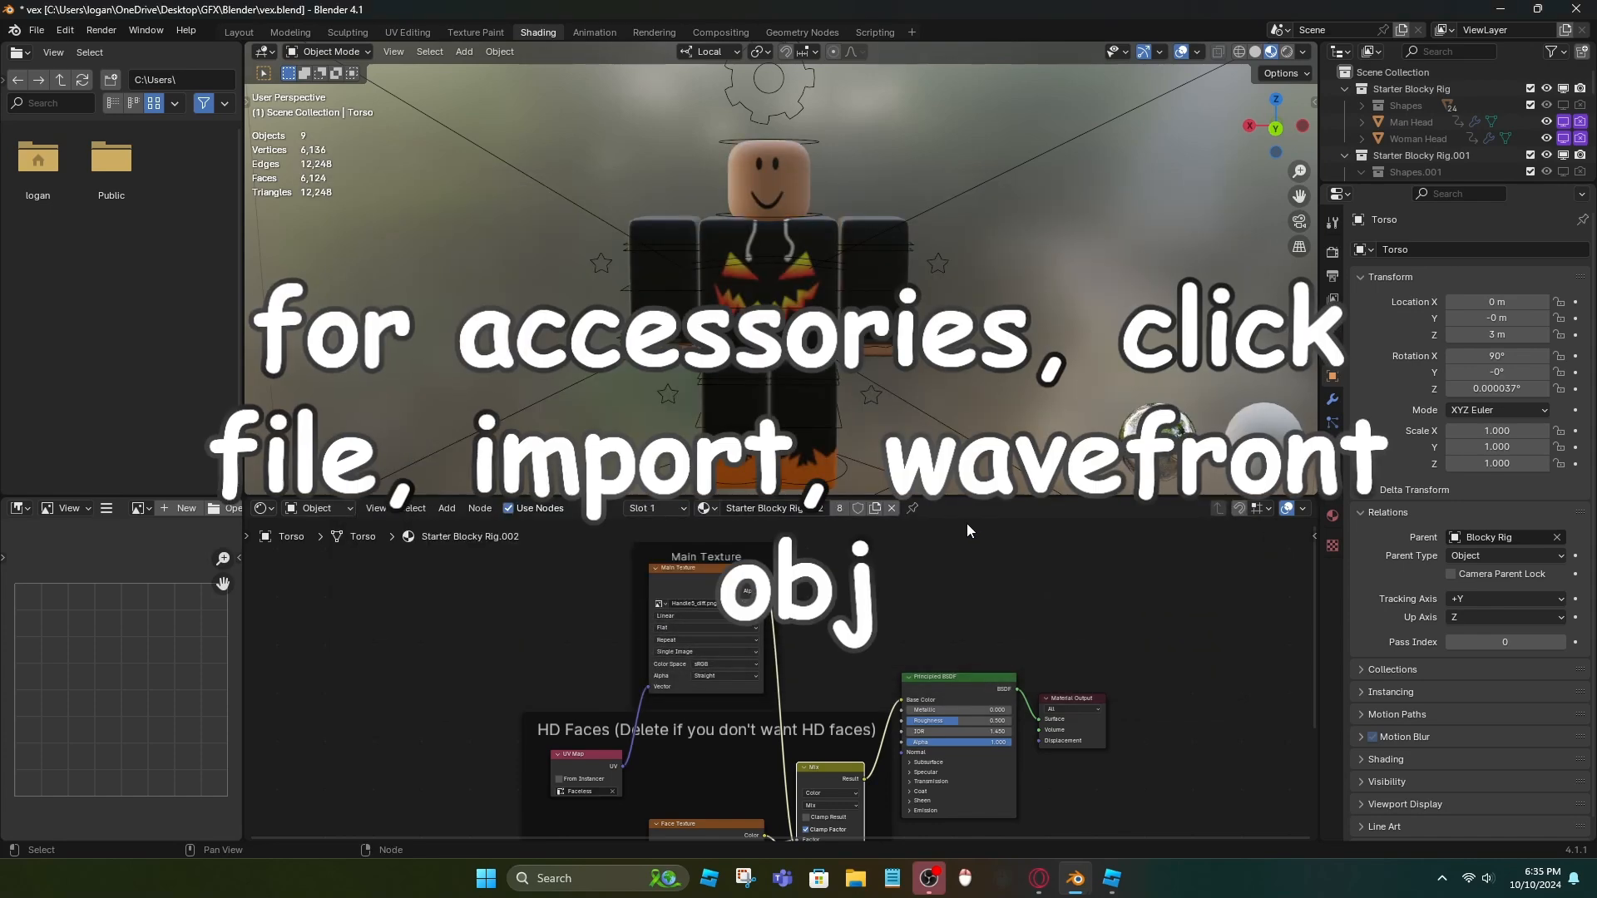
- Return to the Layout workspace and import the exported accessories as a Wavefront OBJ file
click(239, 33)
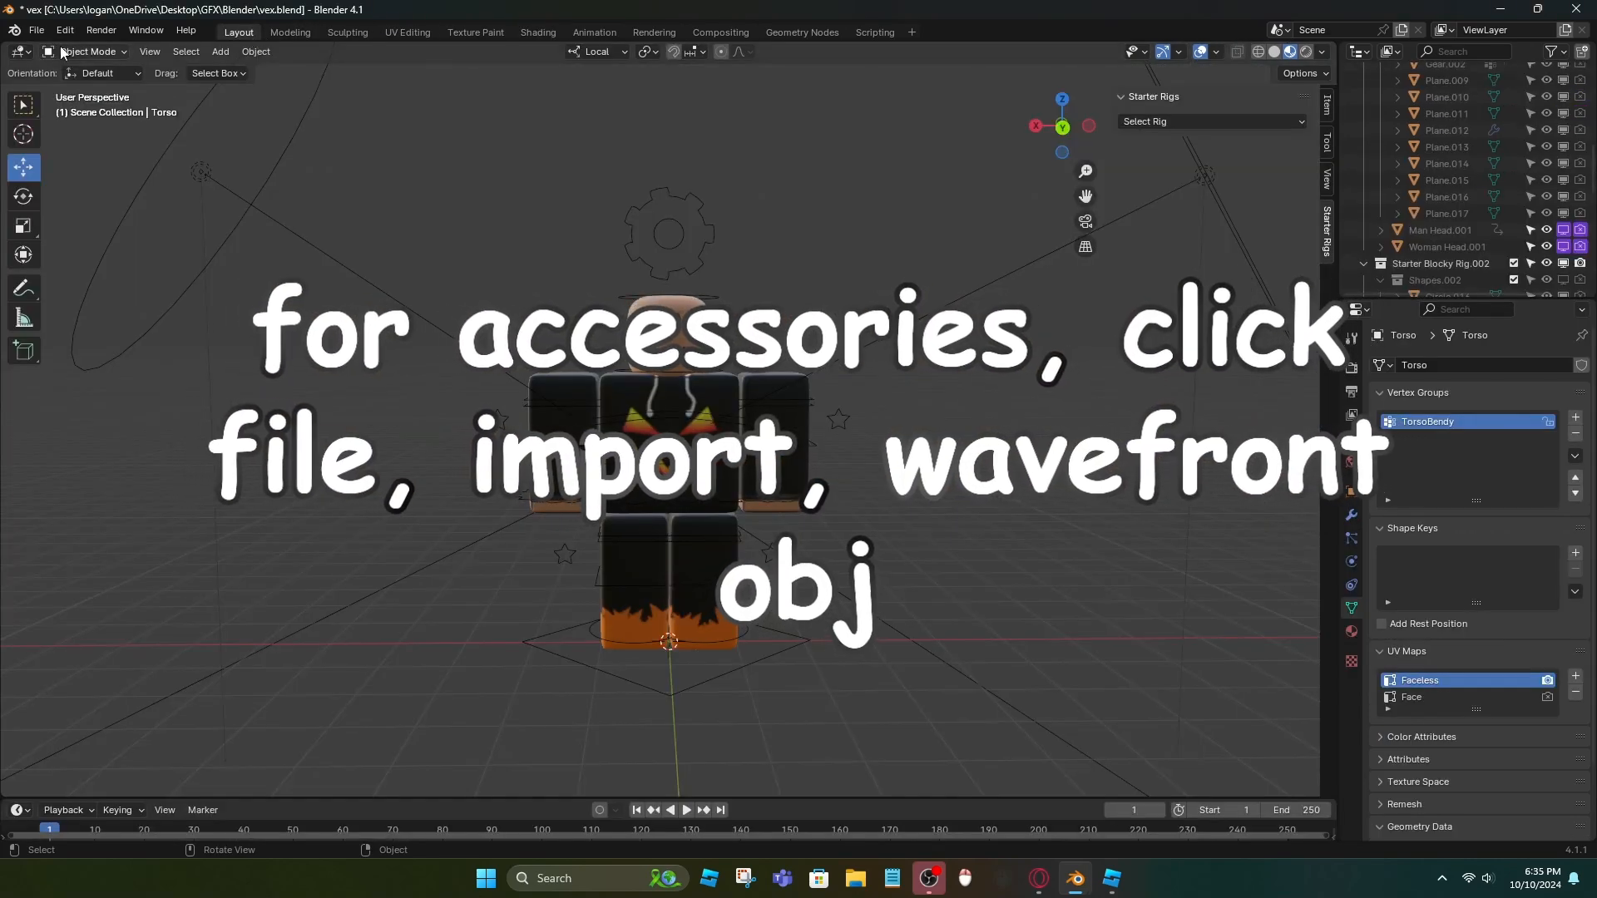
click(37, 30)
mouse_move(65, 266)
click(256, 332)
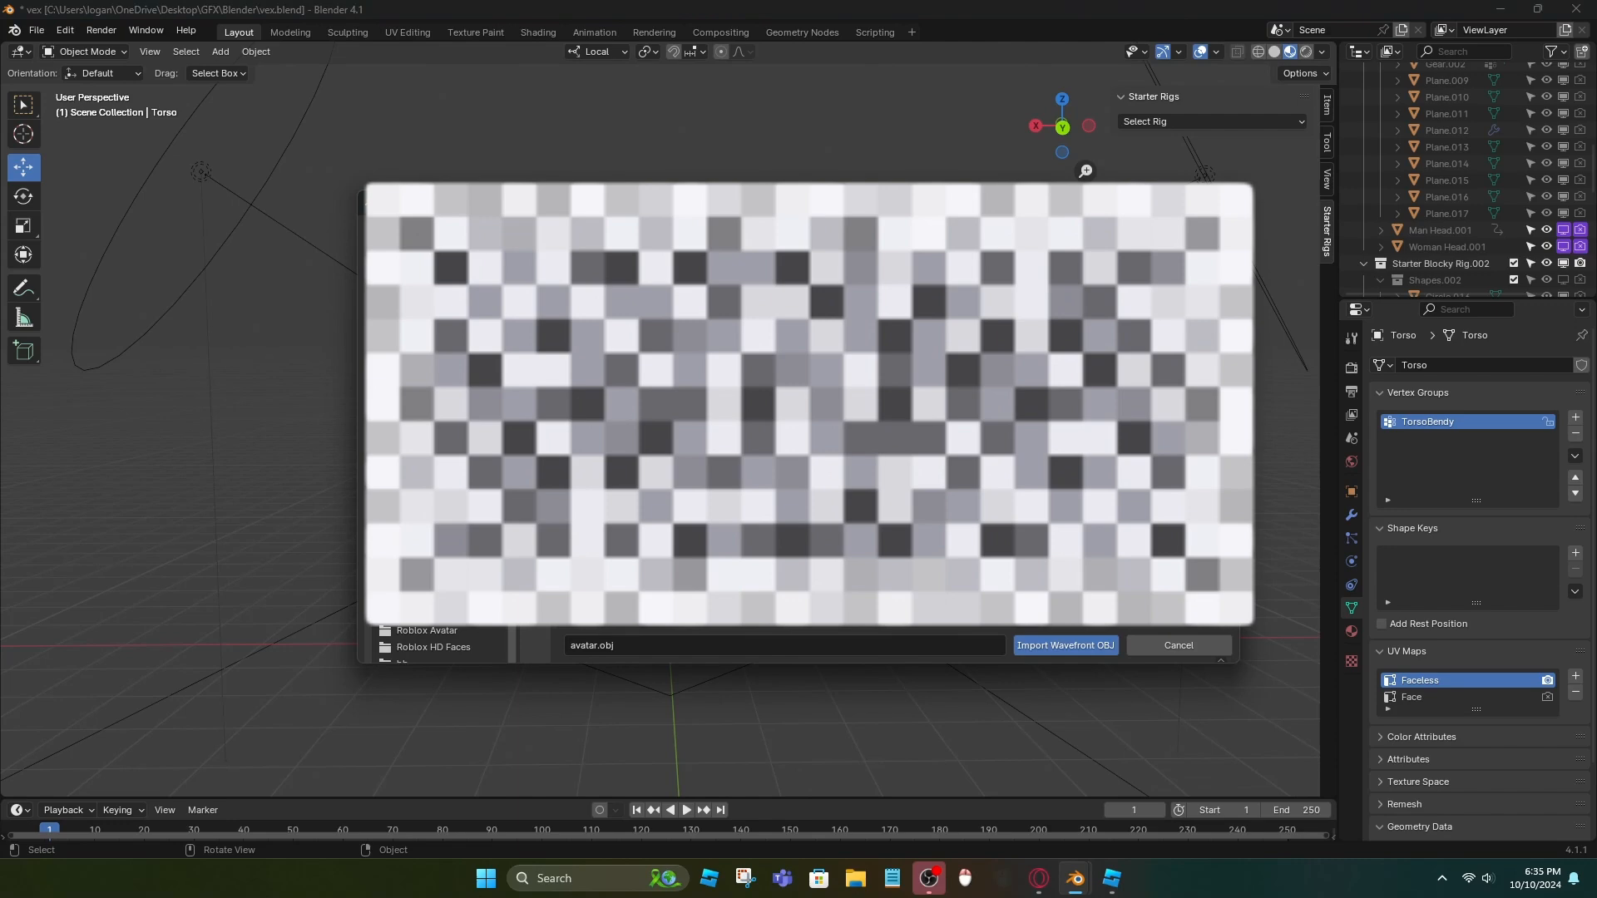
double_click(902, 424)
- Set the imported accessories' origin with Geometry to Origin
scroll(901, 424, down, 14)
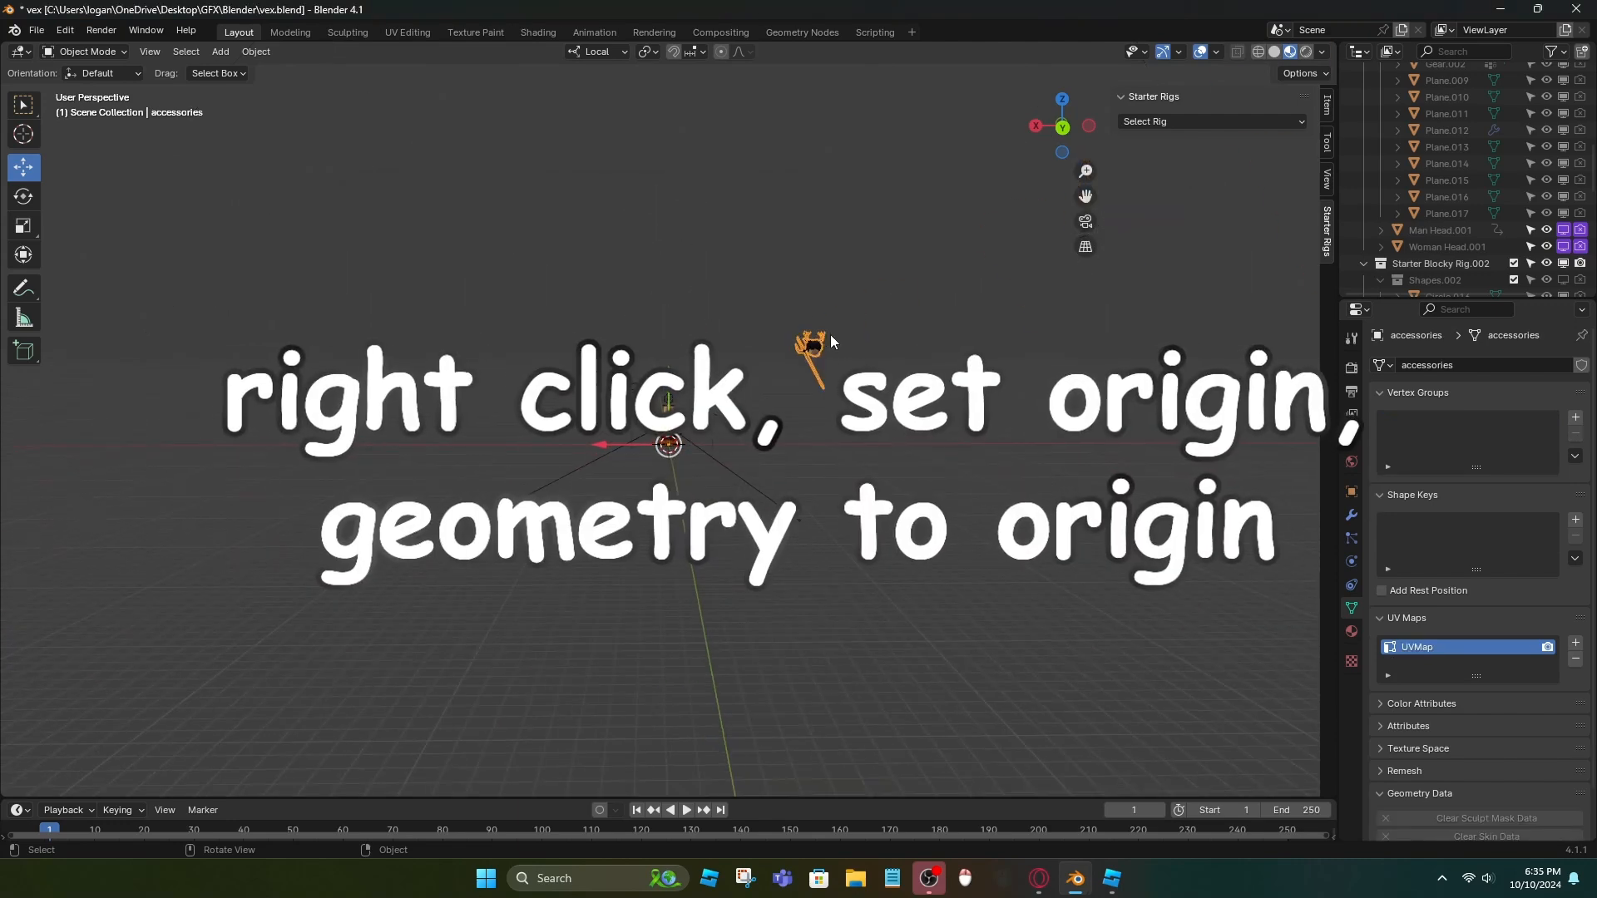
right_click(818, 341)
mouse_move(815, 372)
click(890, 373)
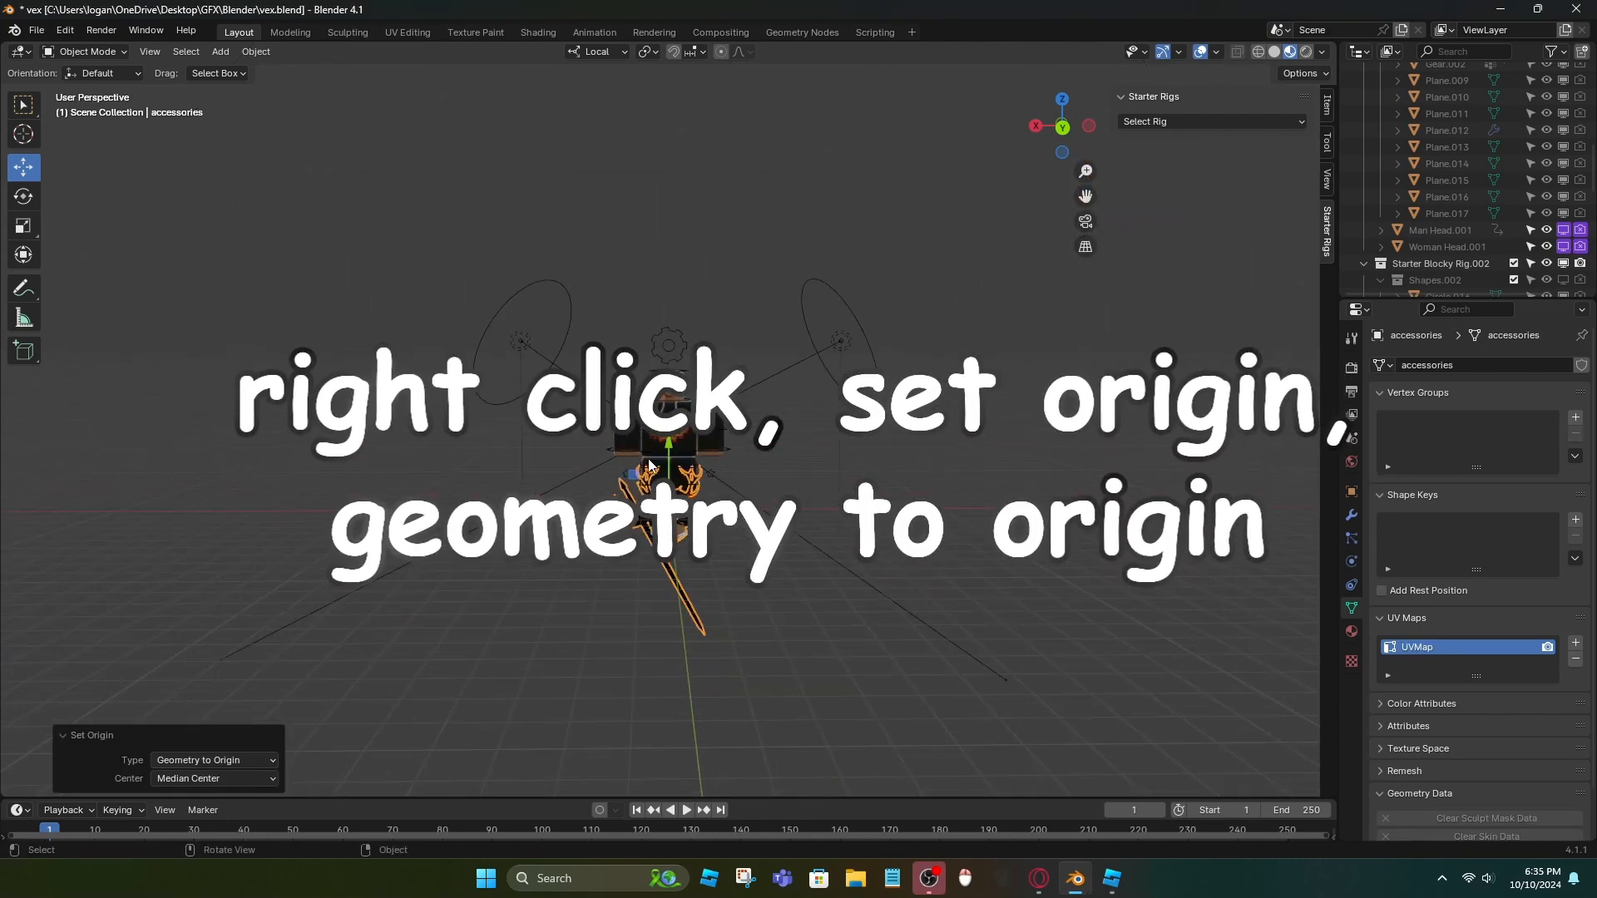
- Move the accessories up about 4.87 m along their local Y axis to the avatar's head
key(g)
key(y)
drag(659, 416, 661, 321)
scroll(745, 329, up, 4)
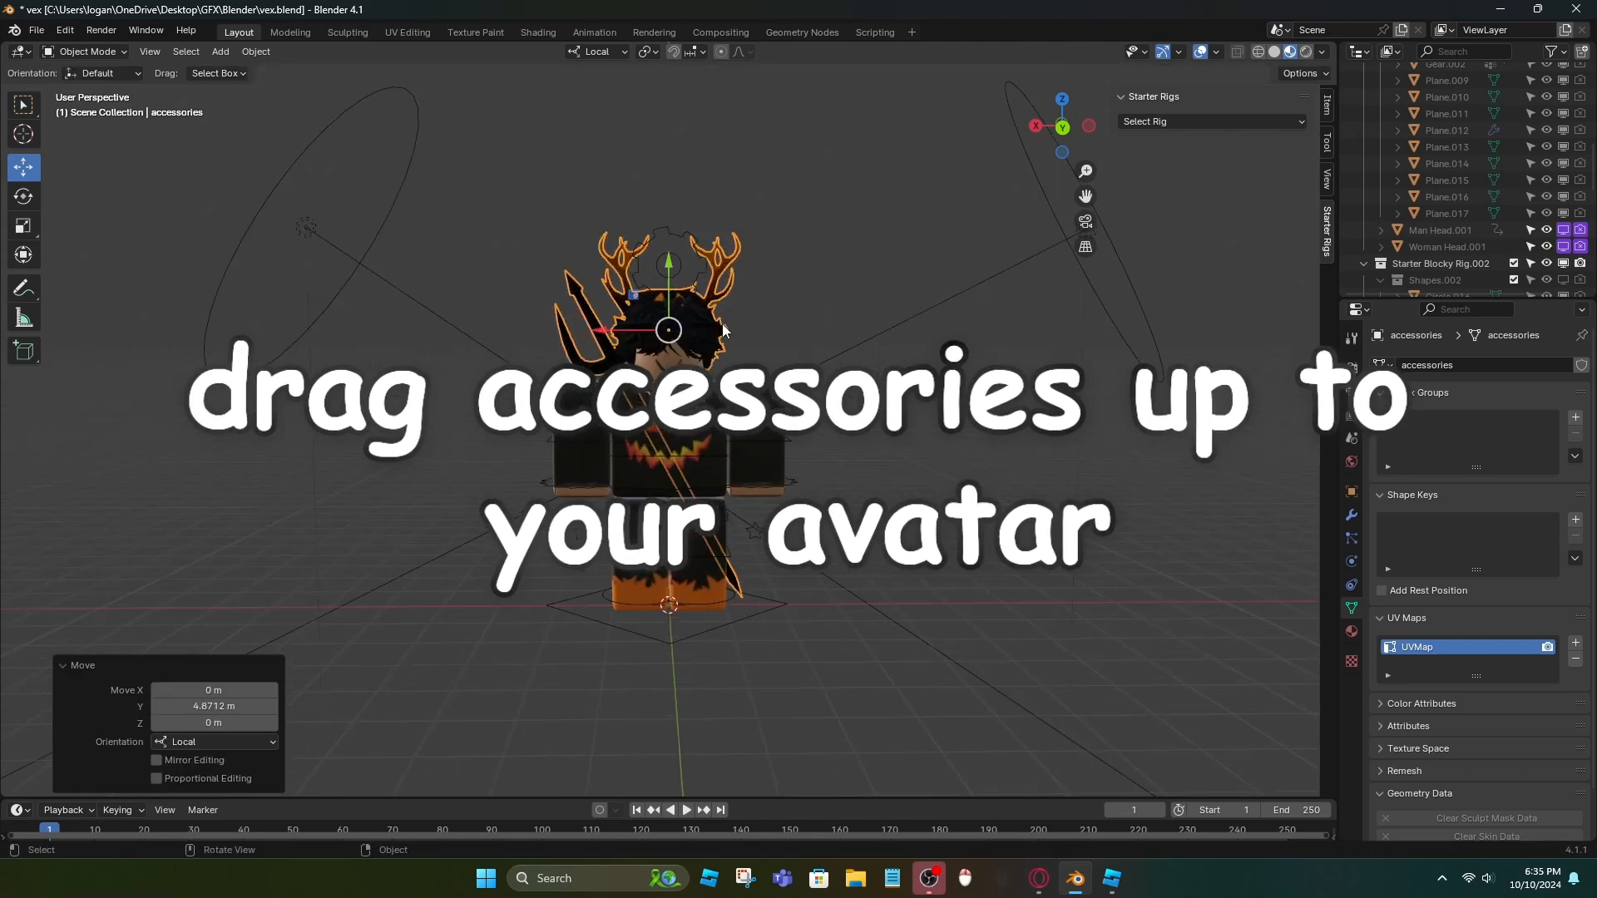
- Fine-tune the accessories' height and shift them about -0.04 m along local Z so they fit the avatar's head
middle_drag(745, 326, 1011, 305)
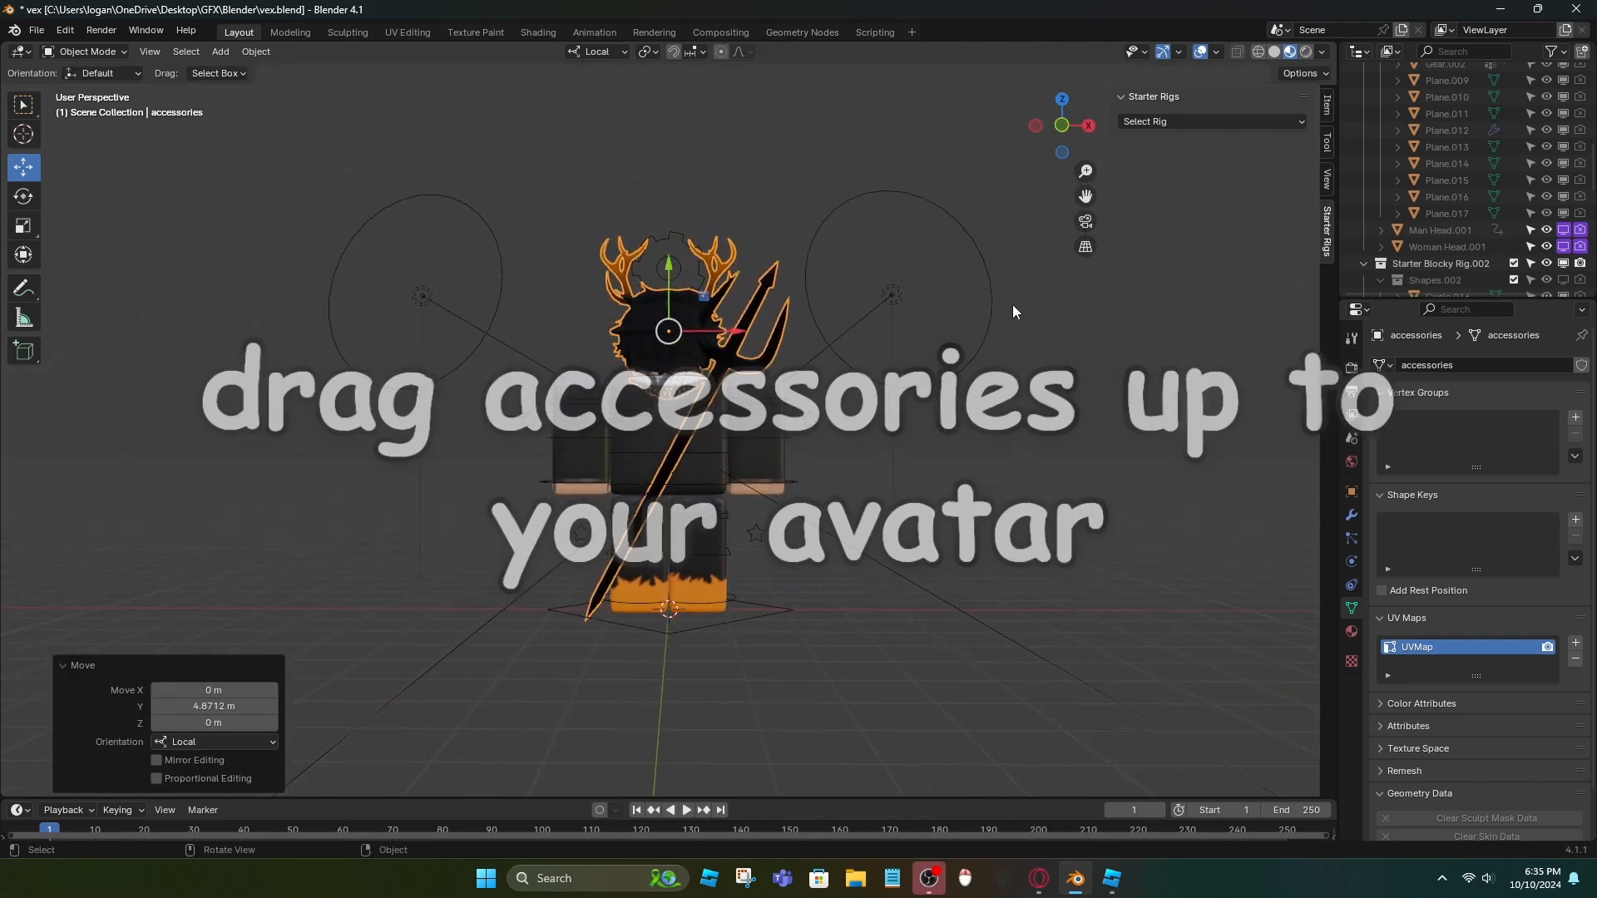
key(g)
key(y)
click(670, 279)
middle_drag(670, 279, 555, 306)
scroll(665, 268, up, 1)
drag(668, 243, 669, 253)
scroll(671, 255, up, 2)
middle_drag(709, 271, 642, 263)
drag(691, 222, 686, 225)
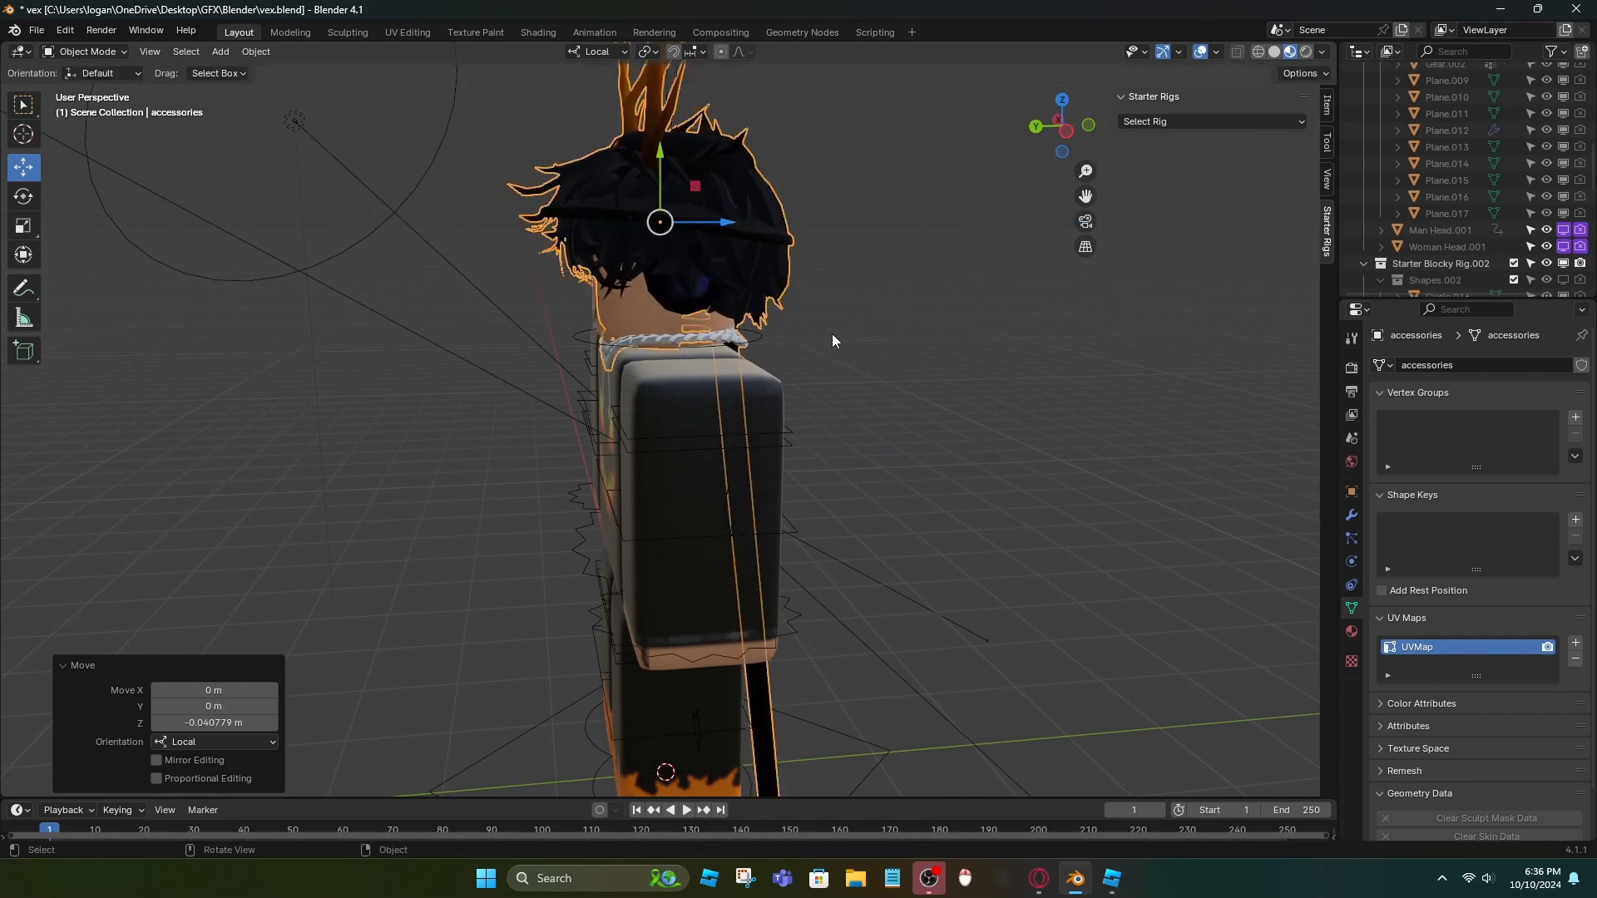
middle_drag(832, 332, 950, 316)
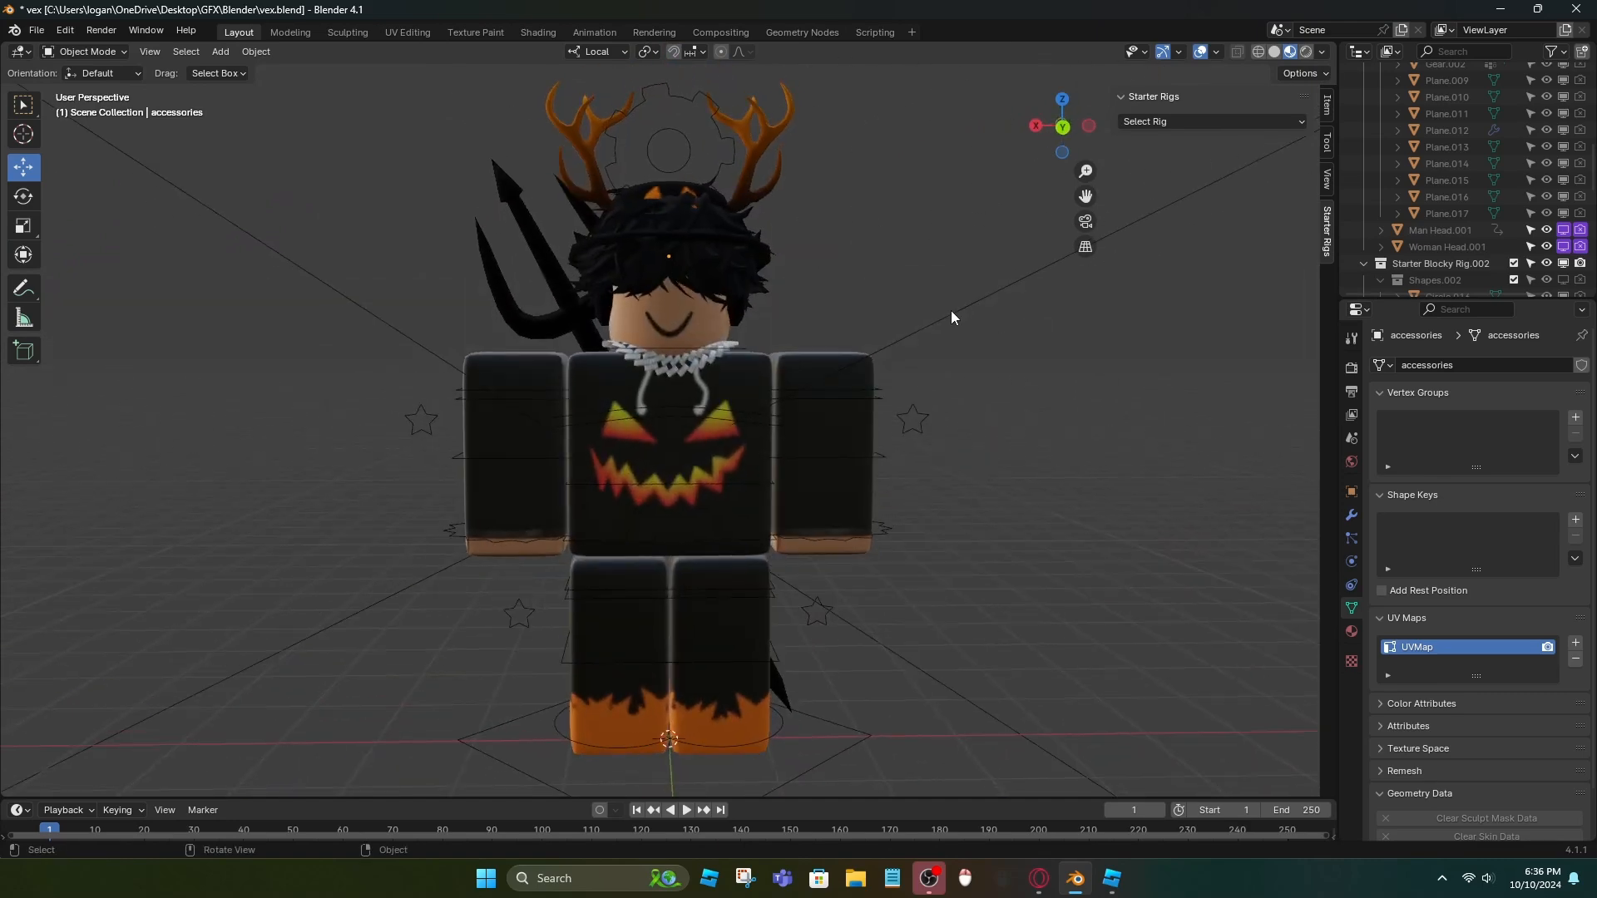
- Select the blocky rig's armature by the gear above the head and switch it to Pose Mode
click(636, 115)
click(98, 52)
click(93, 107)
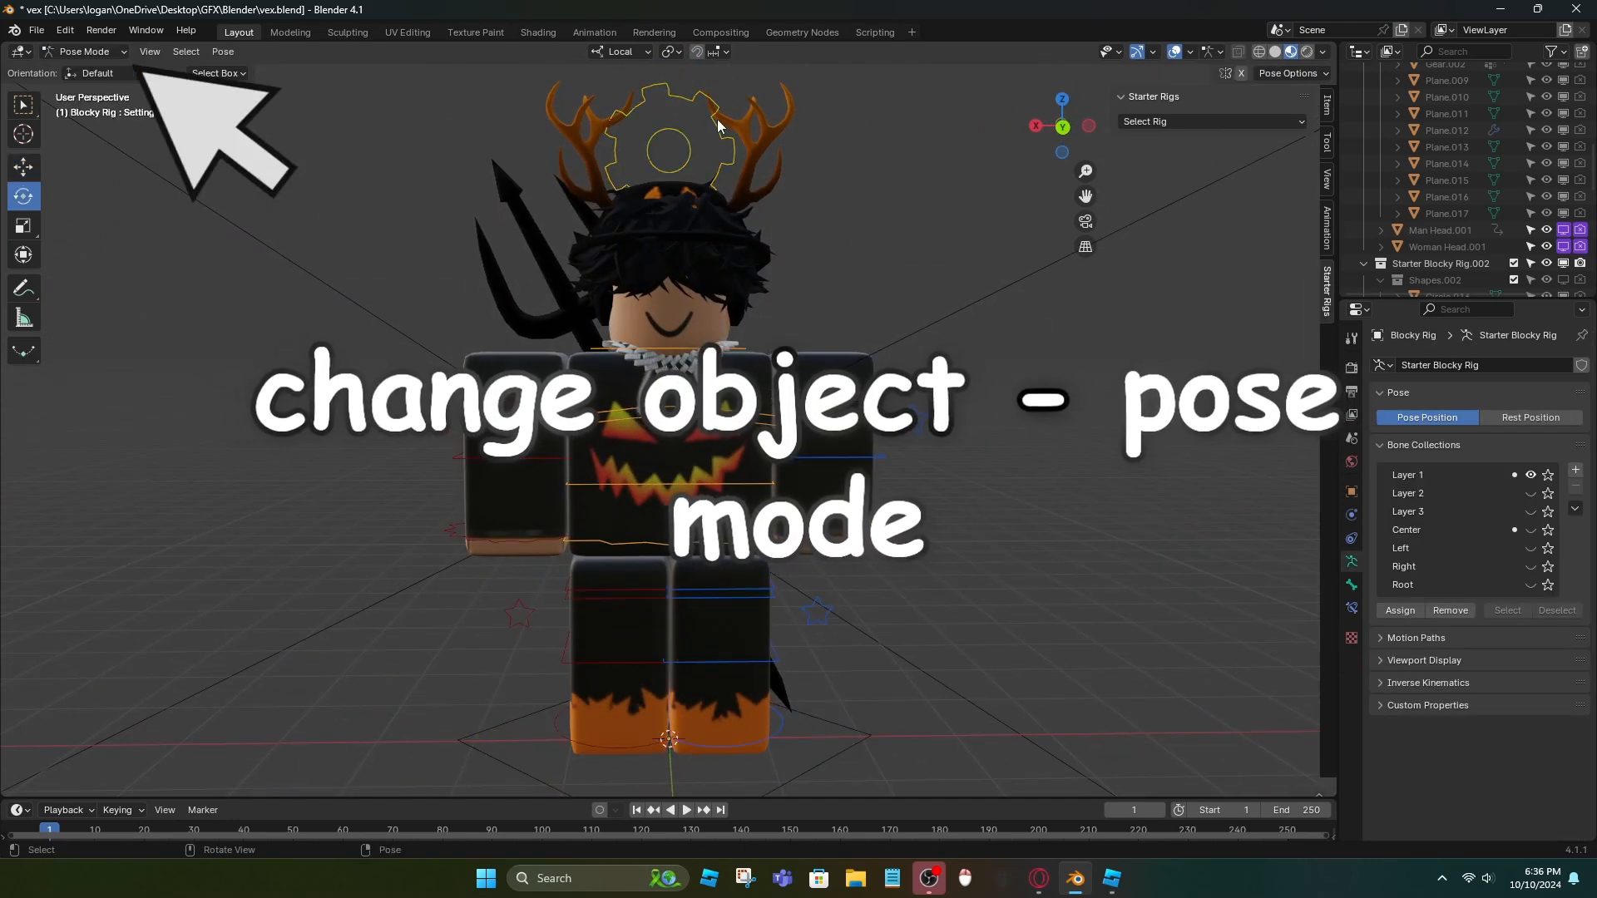
- Parent the accessories object to the rig's Head bone using the Bone parent type
click(737, 356)
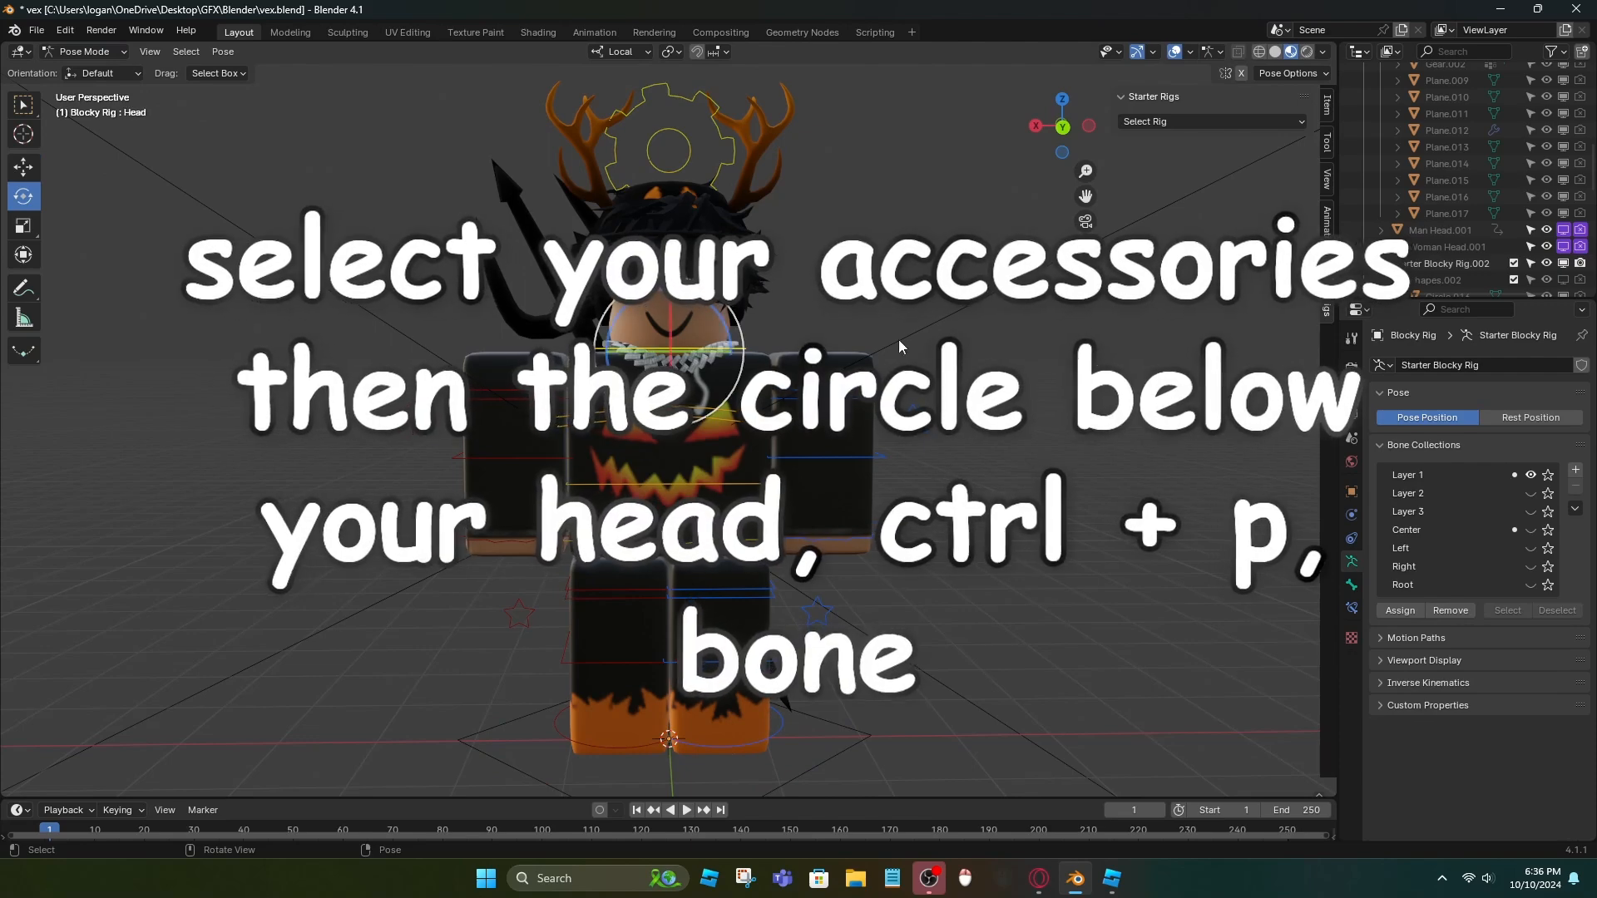
scroll(1411, 253, down, 4)
ctrl+click(1412, 250)
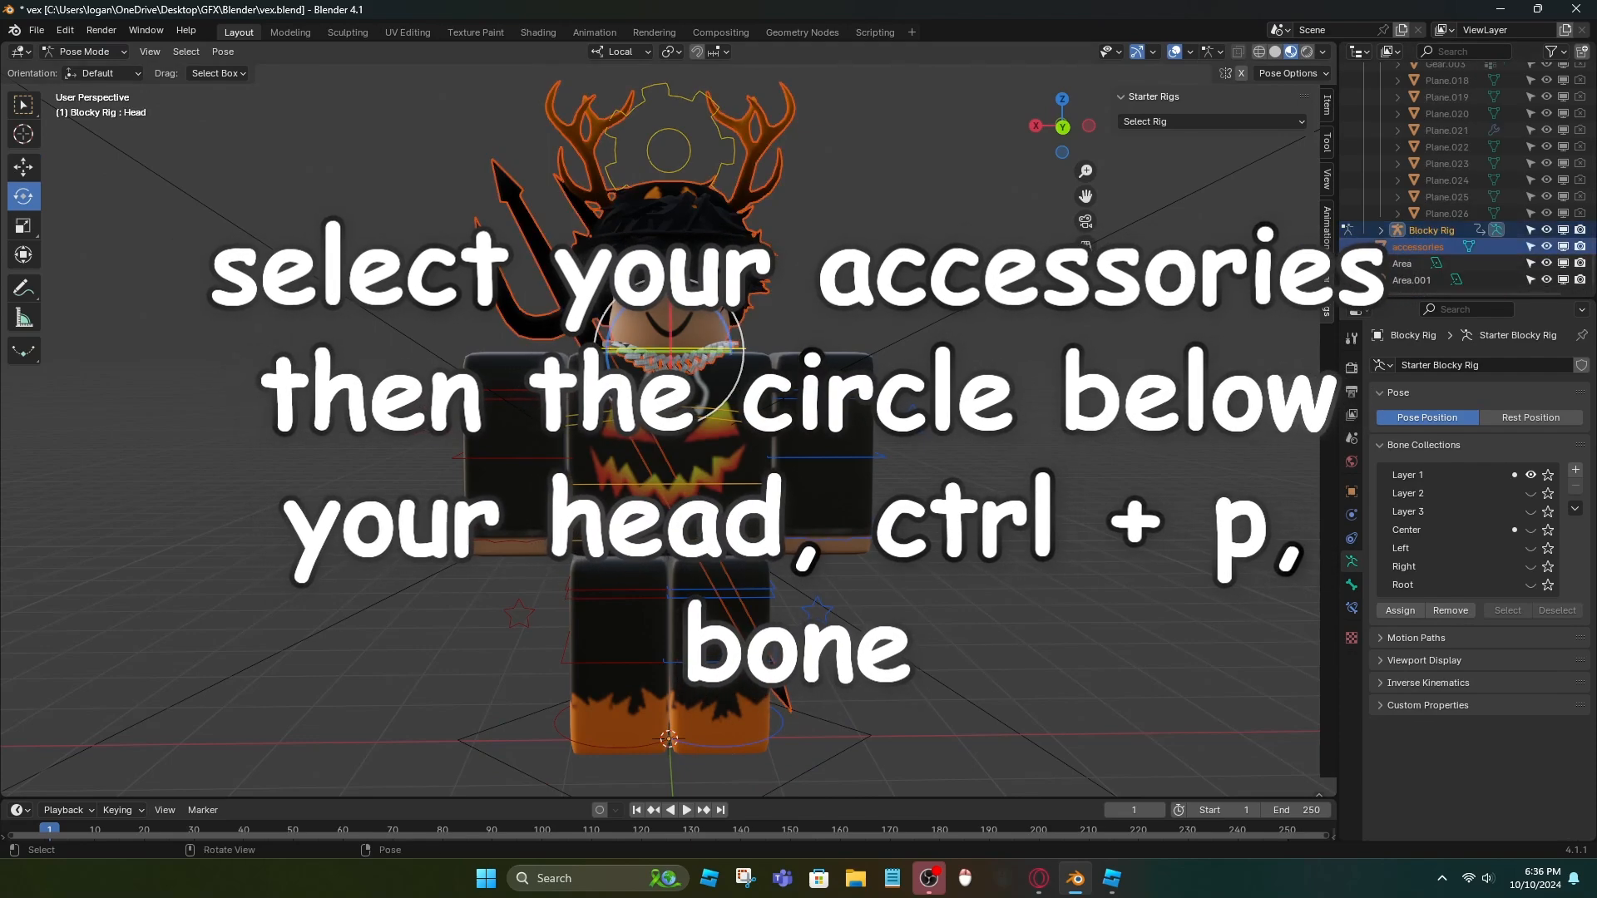
key(ctrl+p)
click(1031, 414)
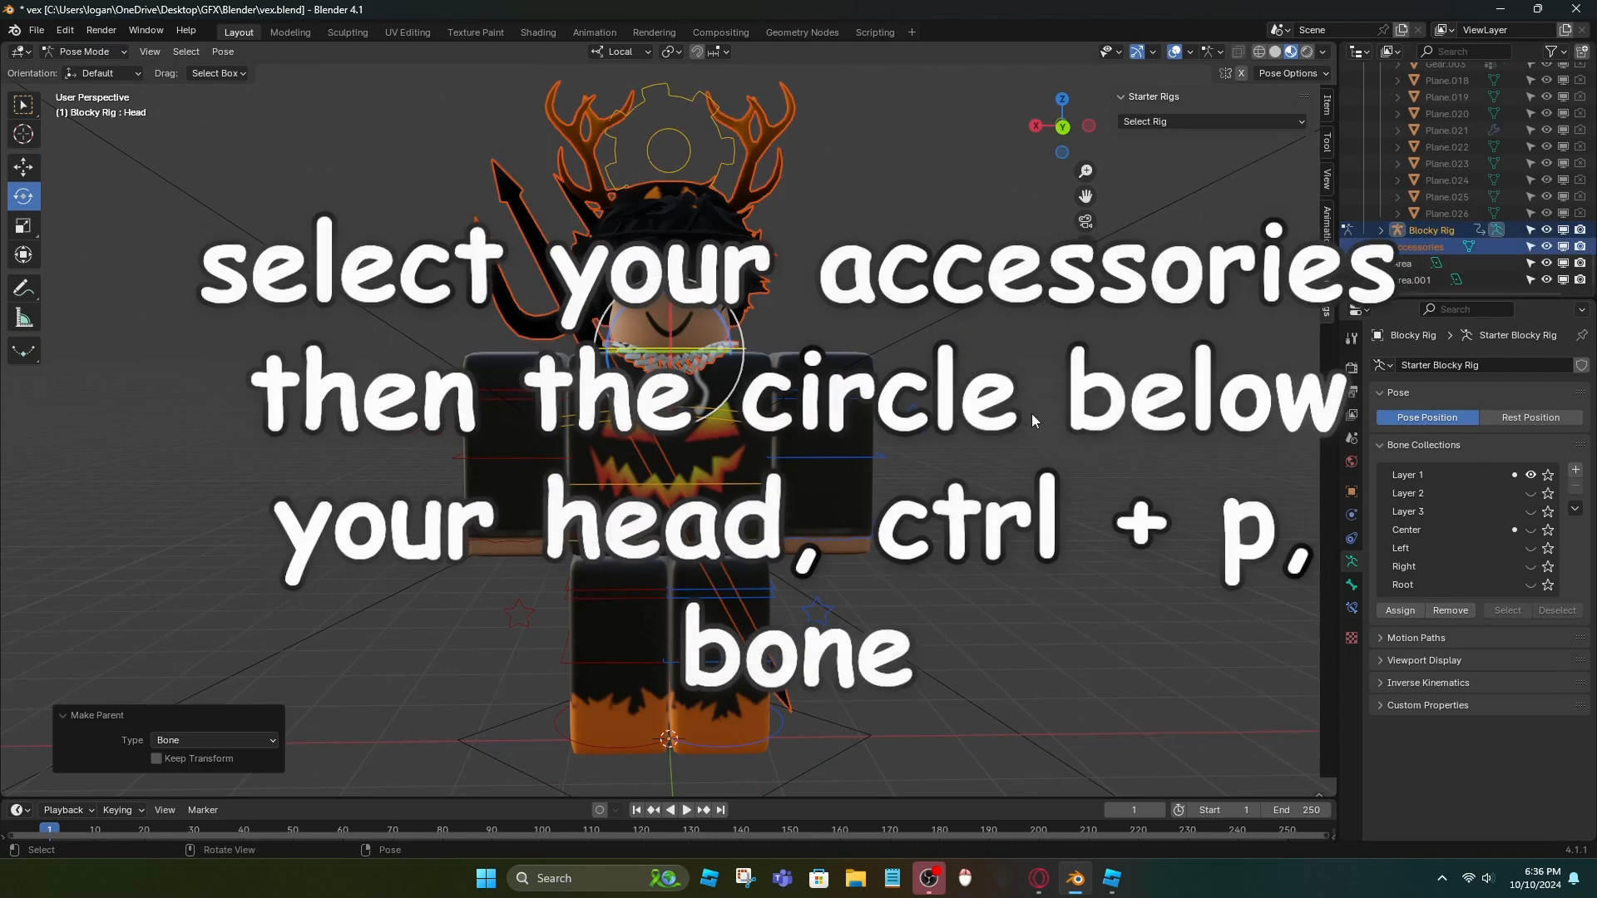
- Try rotating the Head bone to test the parented accessories, and undo the rotation
drag(704, 300, 726, 341)
key(ctrl+z)
click(1032, 376)
scroll(1032, 376, down, 2)
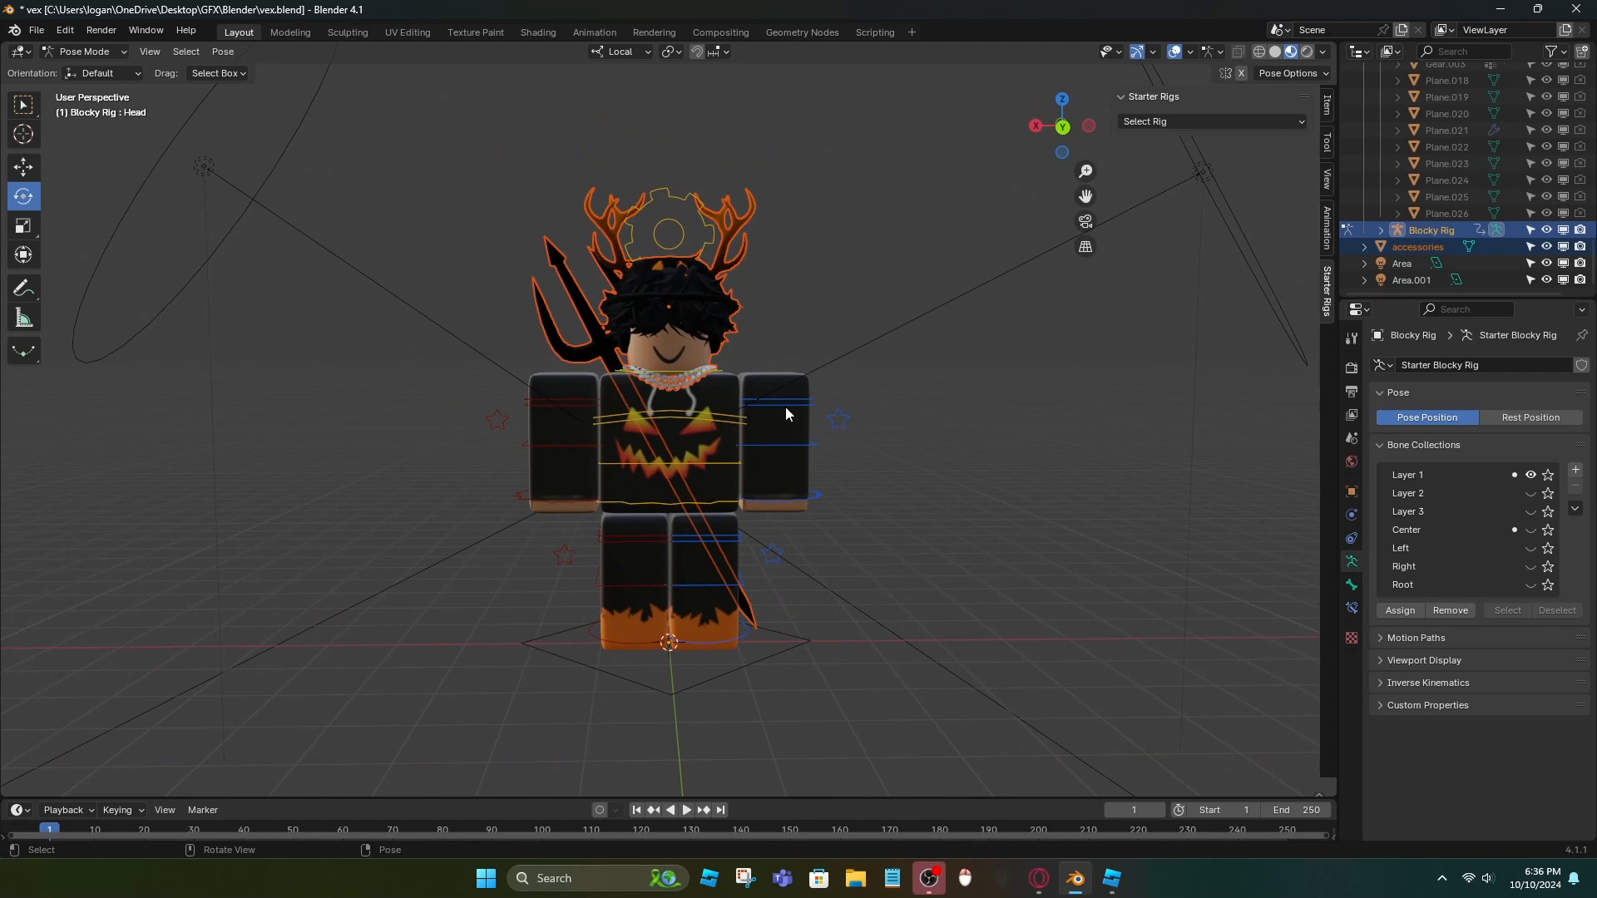
scroll(643, 402, up, 2)
scroll(658, 406, down, 2)
- Enable the Transparent option for Film in the render settings
click(1352, 367)
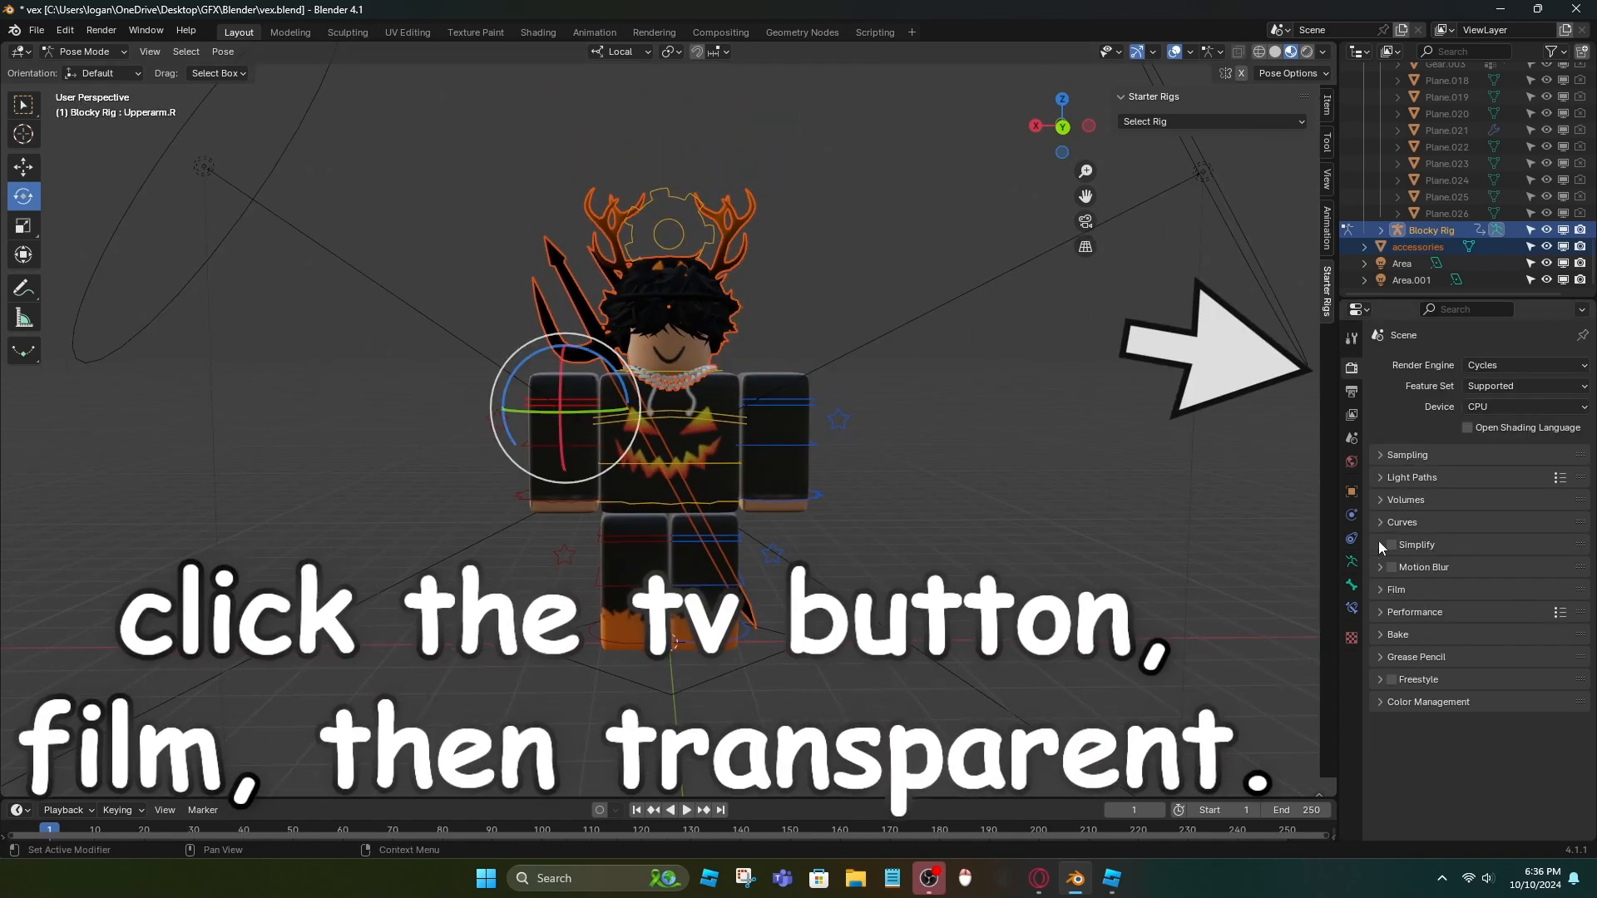
click(1389, 589)
click(1403, 711)
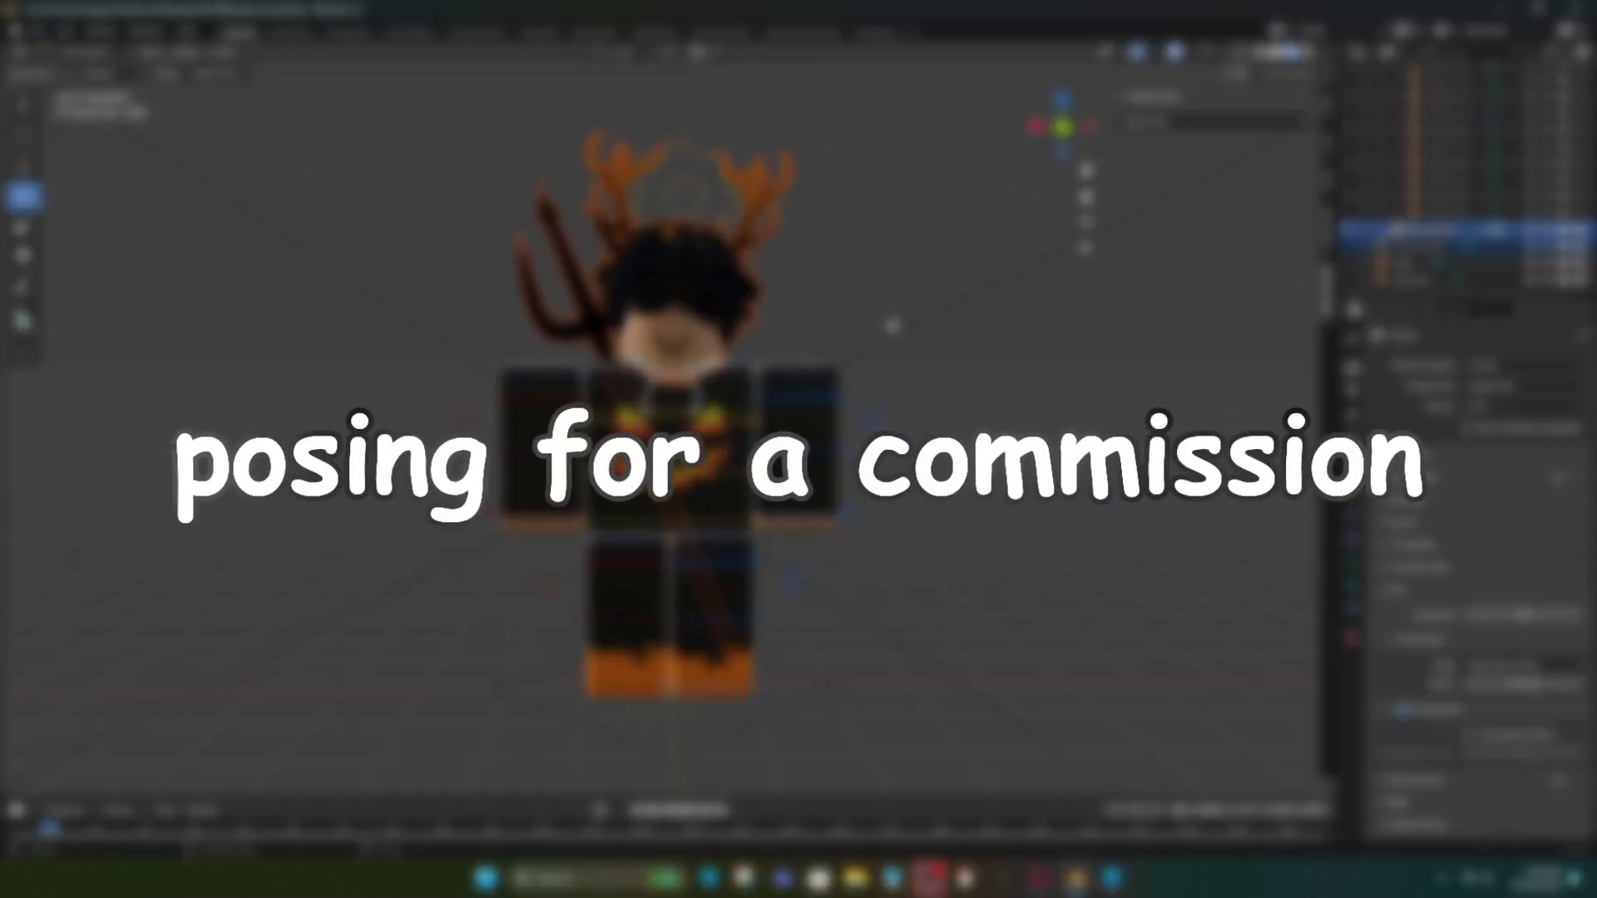
- Rotate the avatar's right upper arm bone outward and forward, and lower it beside the torso
click(550, 401)
drag(518, 416, 490, 375)
middle_drag(500, 391, 590, 397)
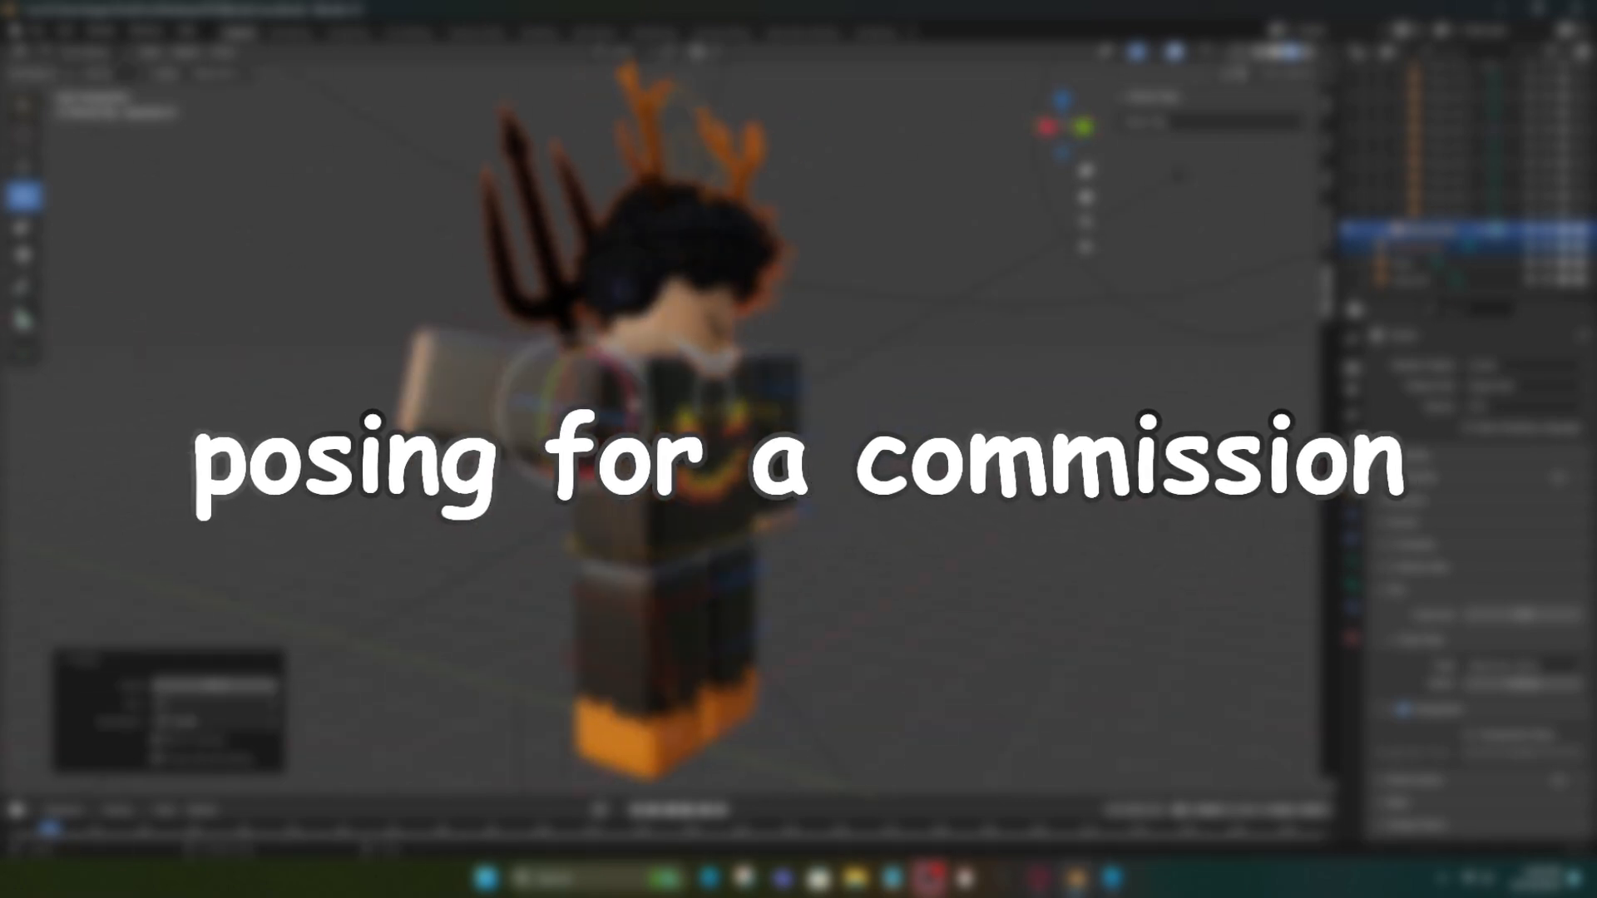
drag(529, 374, 537, 458)
- Move the right arm bone so the rotated arm sits against the shoulder
click(23, 167)
drag(641, 370, 624, 383)
drag(607, 466, 633, 500)
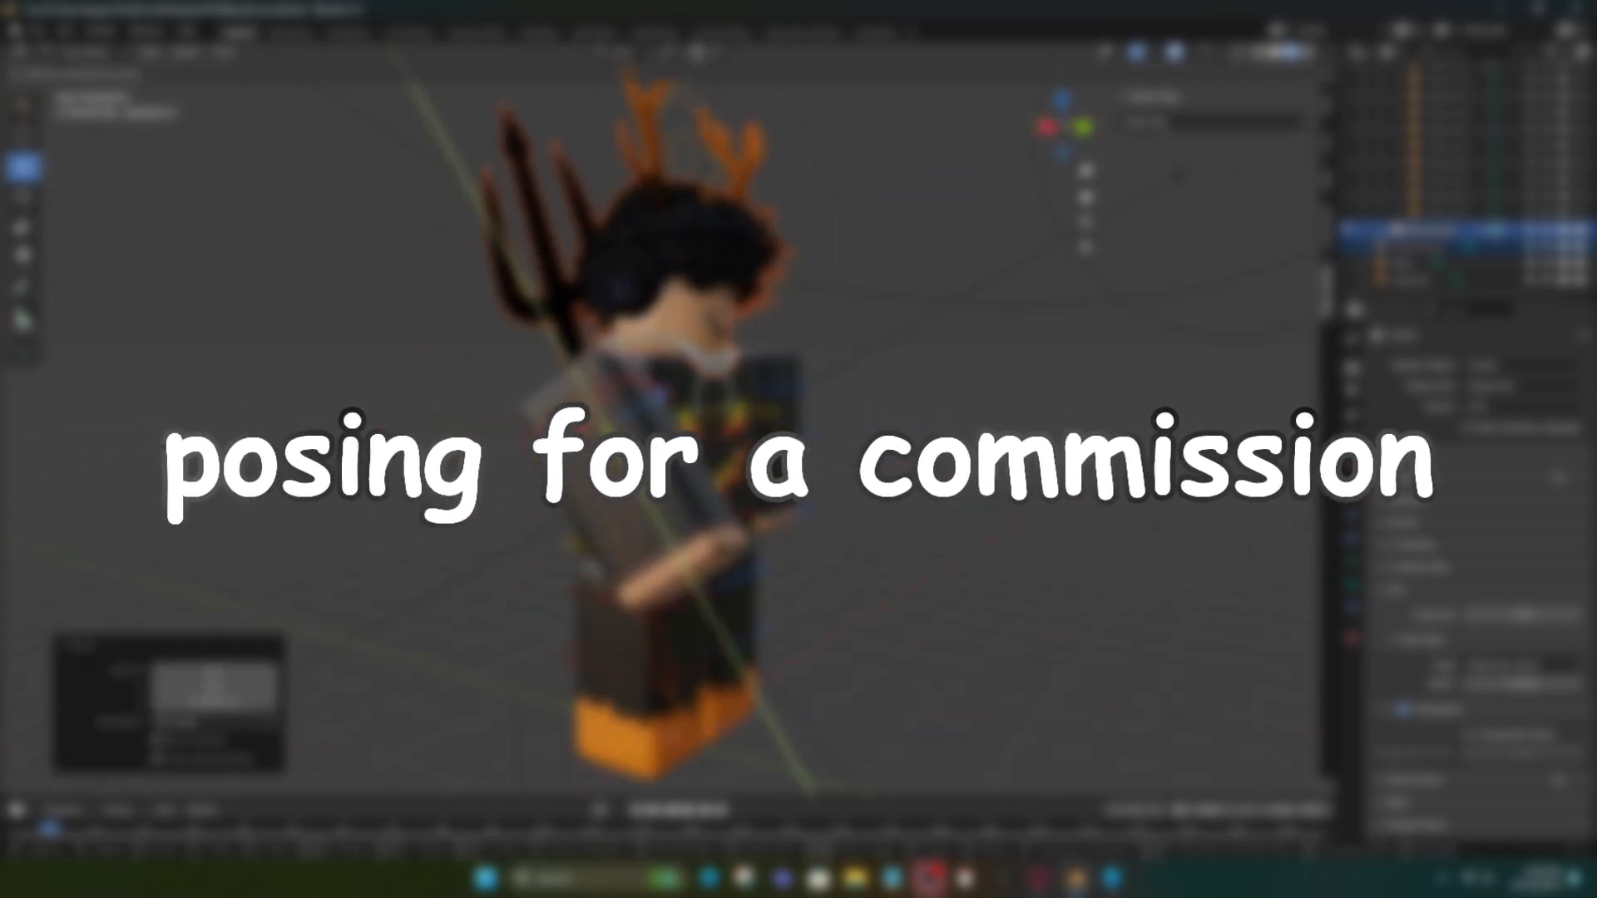
drag(653, 395, 670, 385)
click(666, 557)
- Rotate the right arm outward so its hand points away from the torso
click(23, 196)
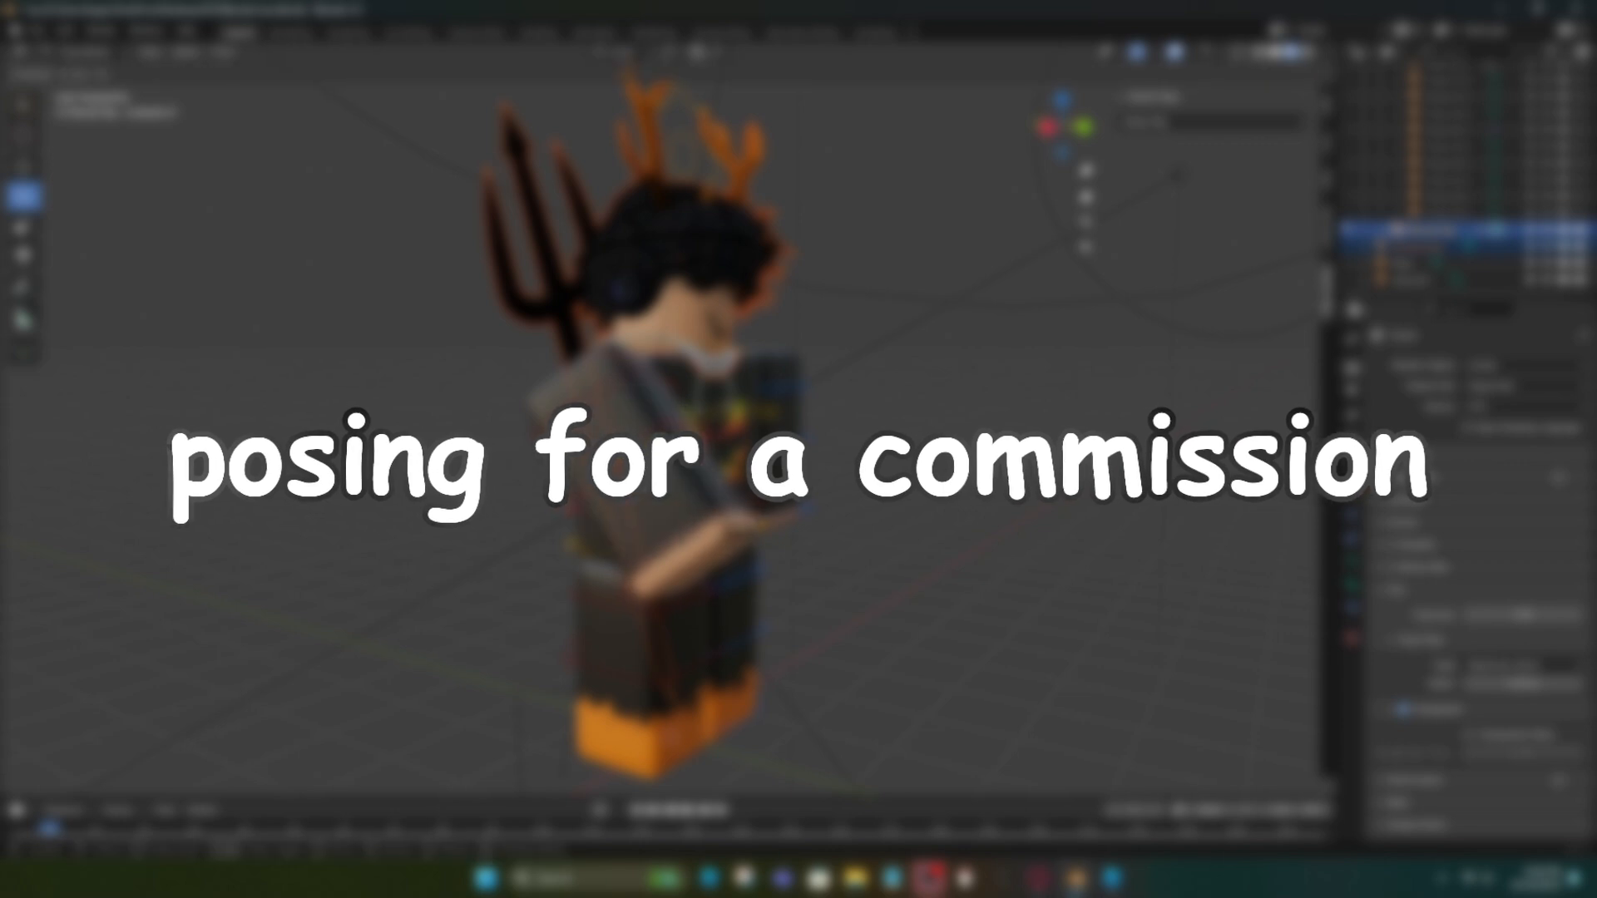
drag(732, 508, 963, 403)
middle_drag(963, 402, 847, 399)
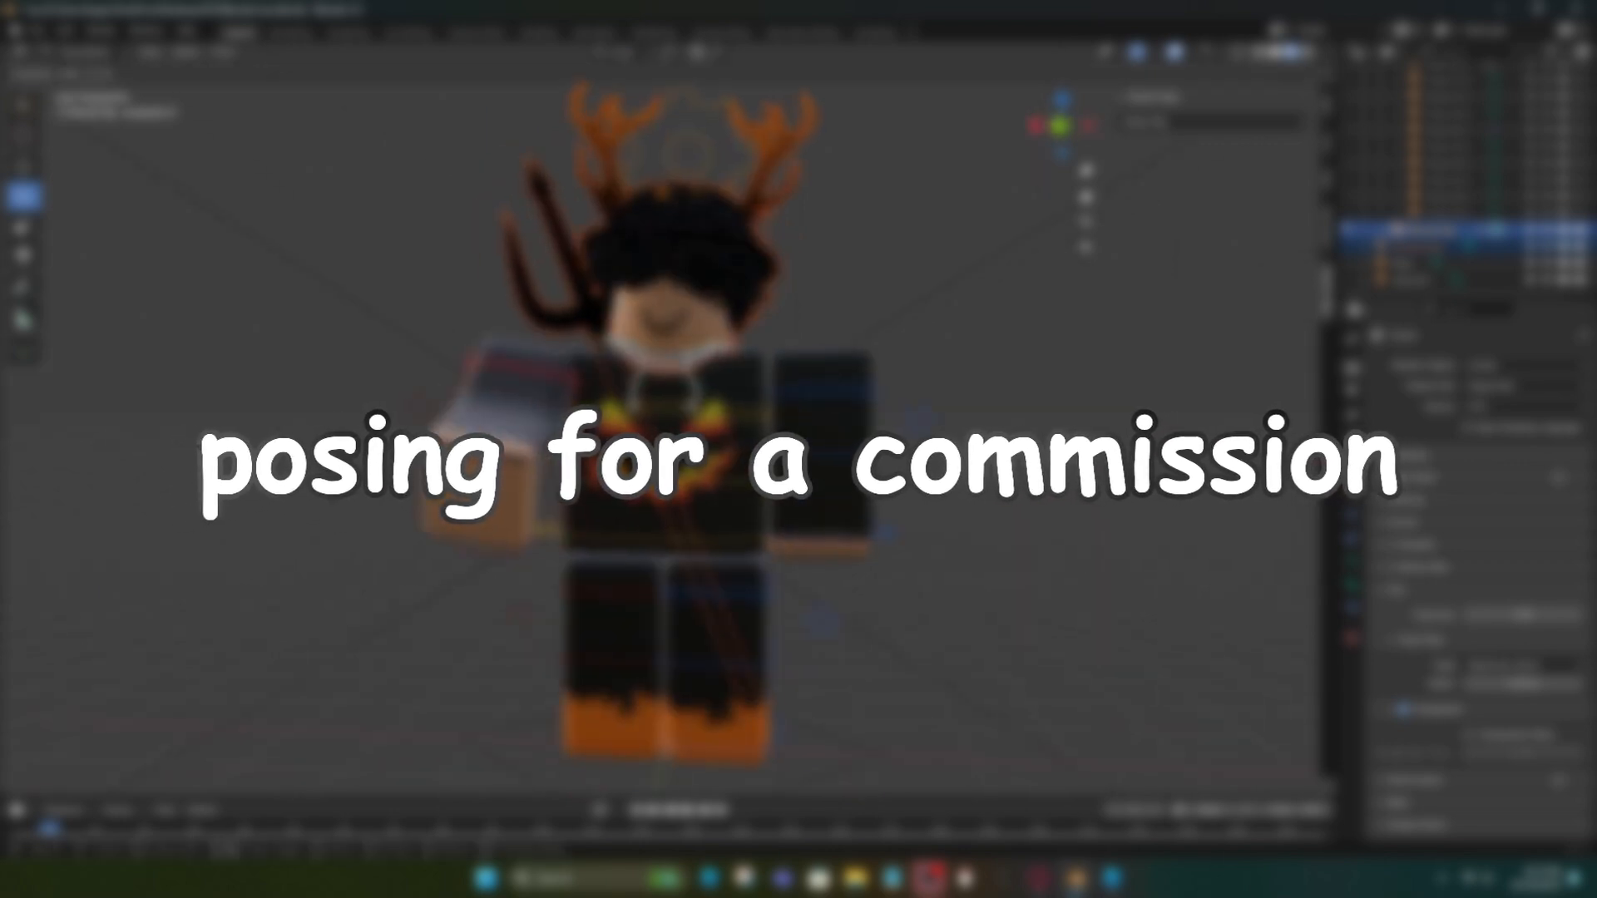
mouse_move(516, 416)
mouse_down()
mouse_move(525, 429)
mouse_move(491, 441)
mouse_move(526, 412)
mouse_up()
- Reposition the rotated right arm at the shoulder, checking it from several angles, and undo the last move
click(23, 167)
drag(532, 341, 537, 329)
middle_drag(536, 333, 682, 379)
drag(707, 493, 685, 493)
drag(627, 570, 628, 576)
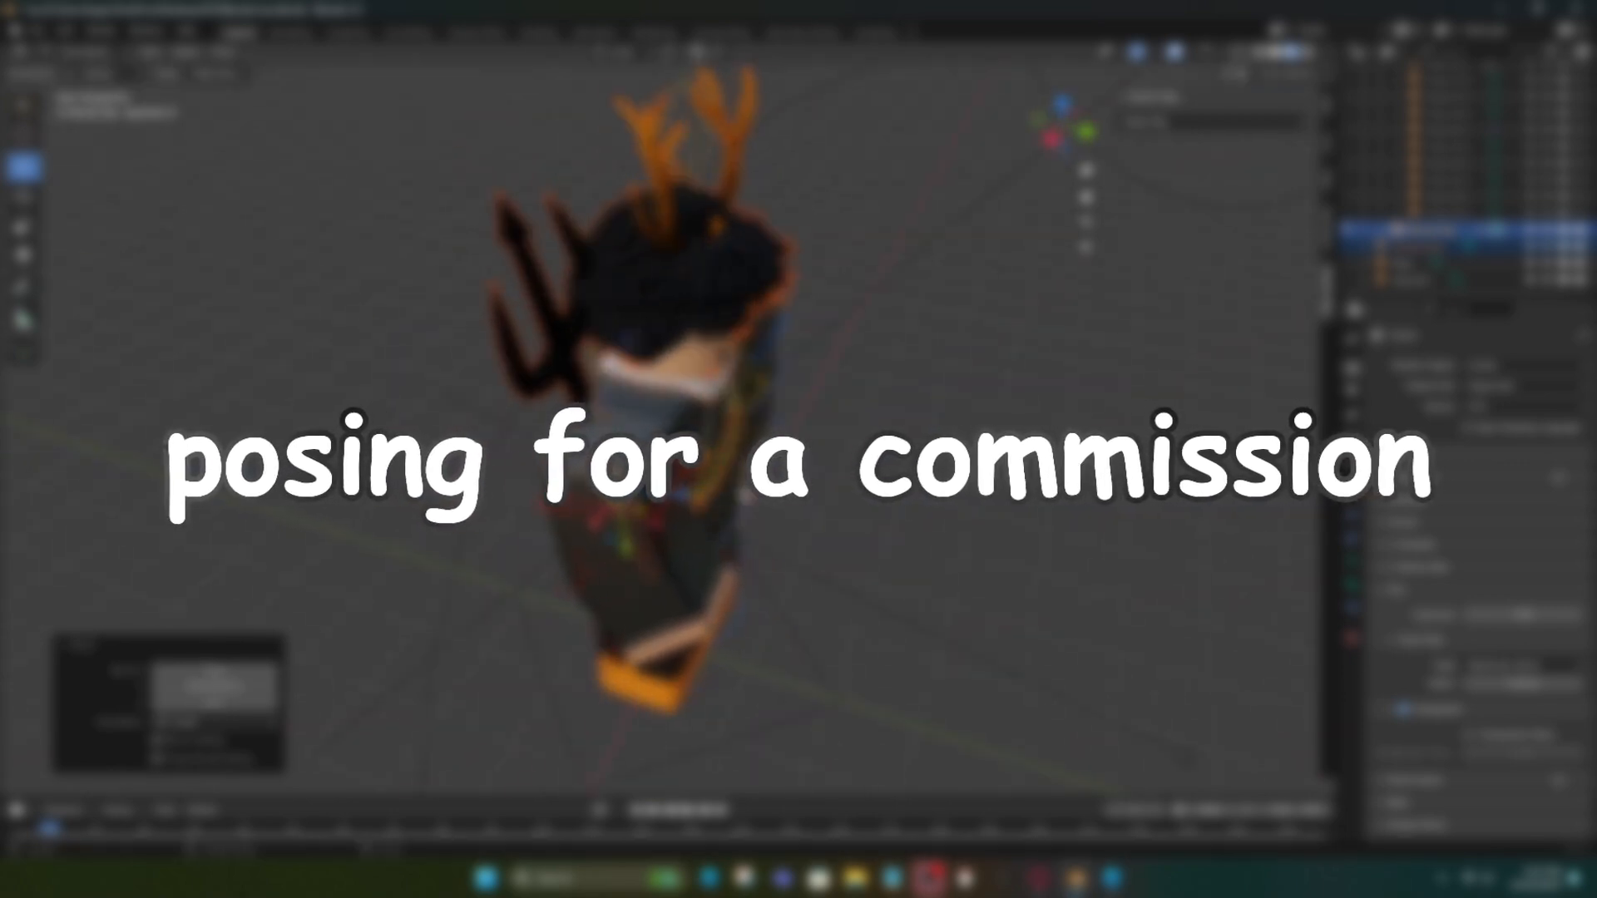
middle_drag(628, 566, 436, 499)
key(ctrl+z)
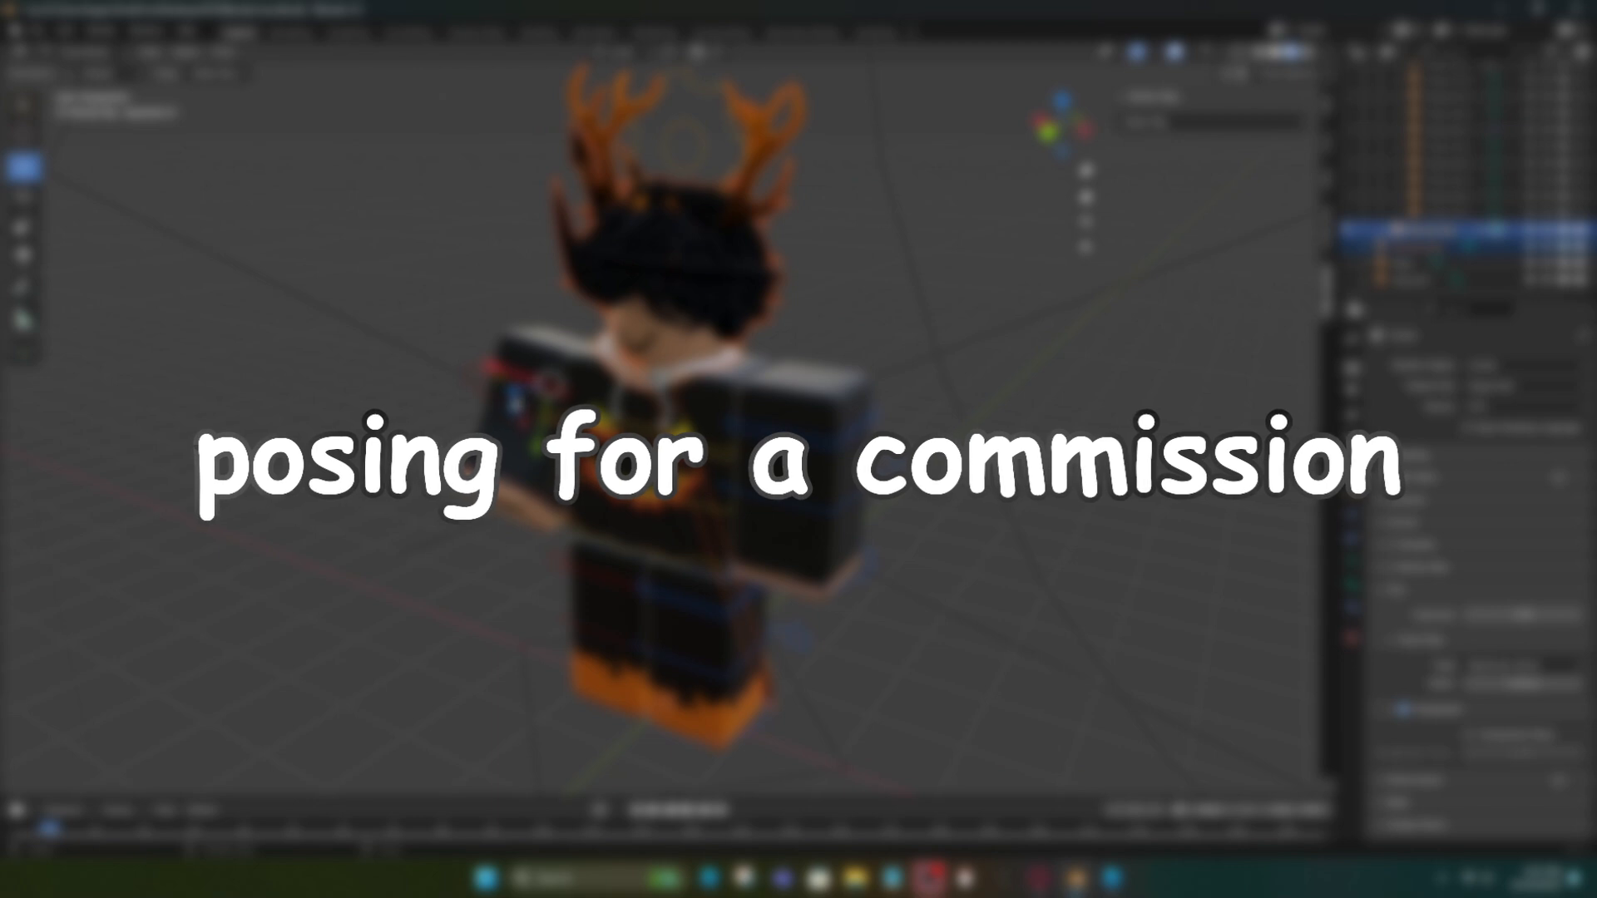
- Nudge the right arm's position beside the torso once more and undo the final nudge
drag(520, 372, 509, 379)
middle_drag(516, 416, 749, 441)
drag(559, 516, 559, 512)
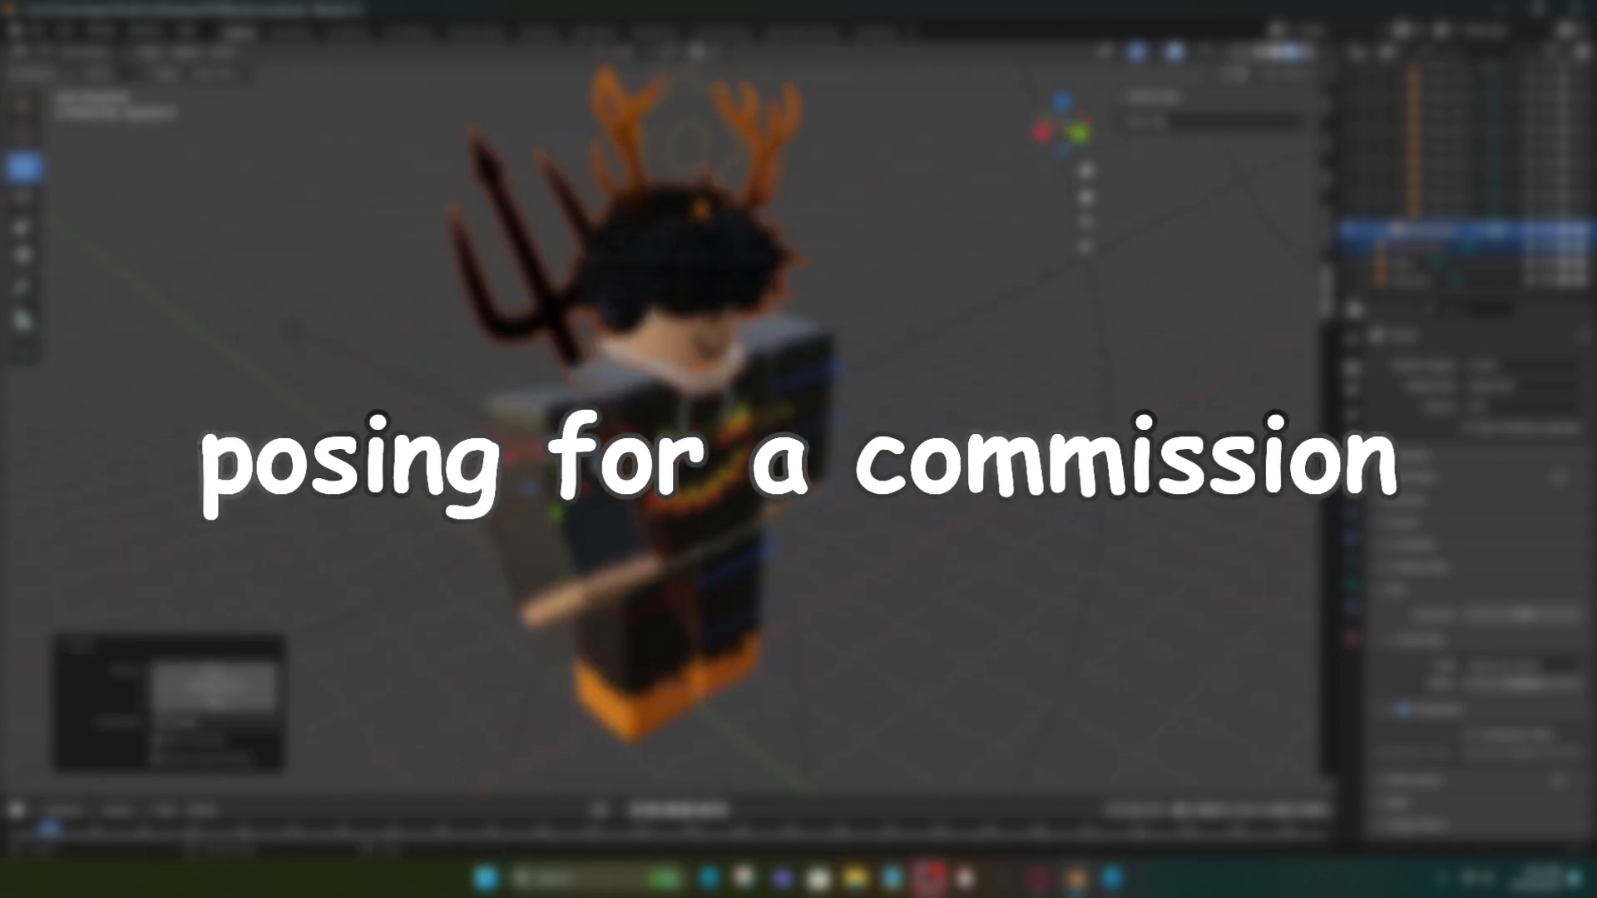
drag(639, 466, 657, 468)
key(ctrl+z)
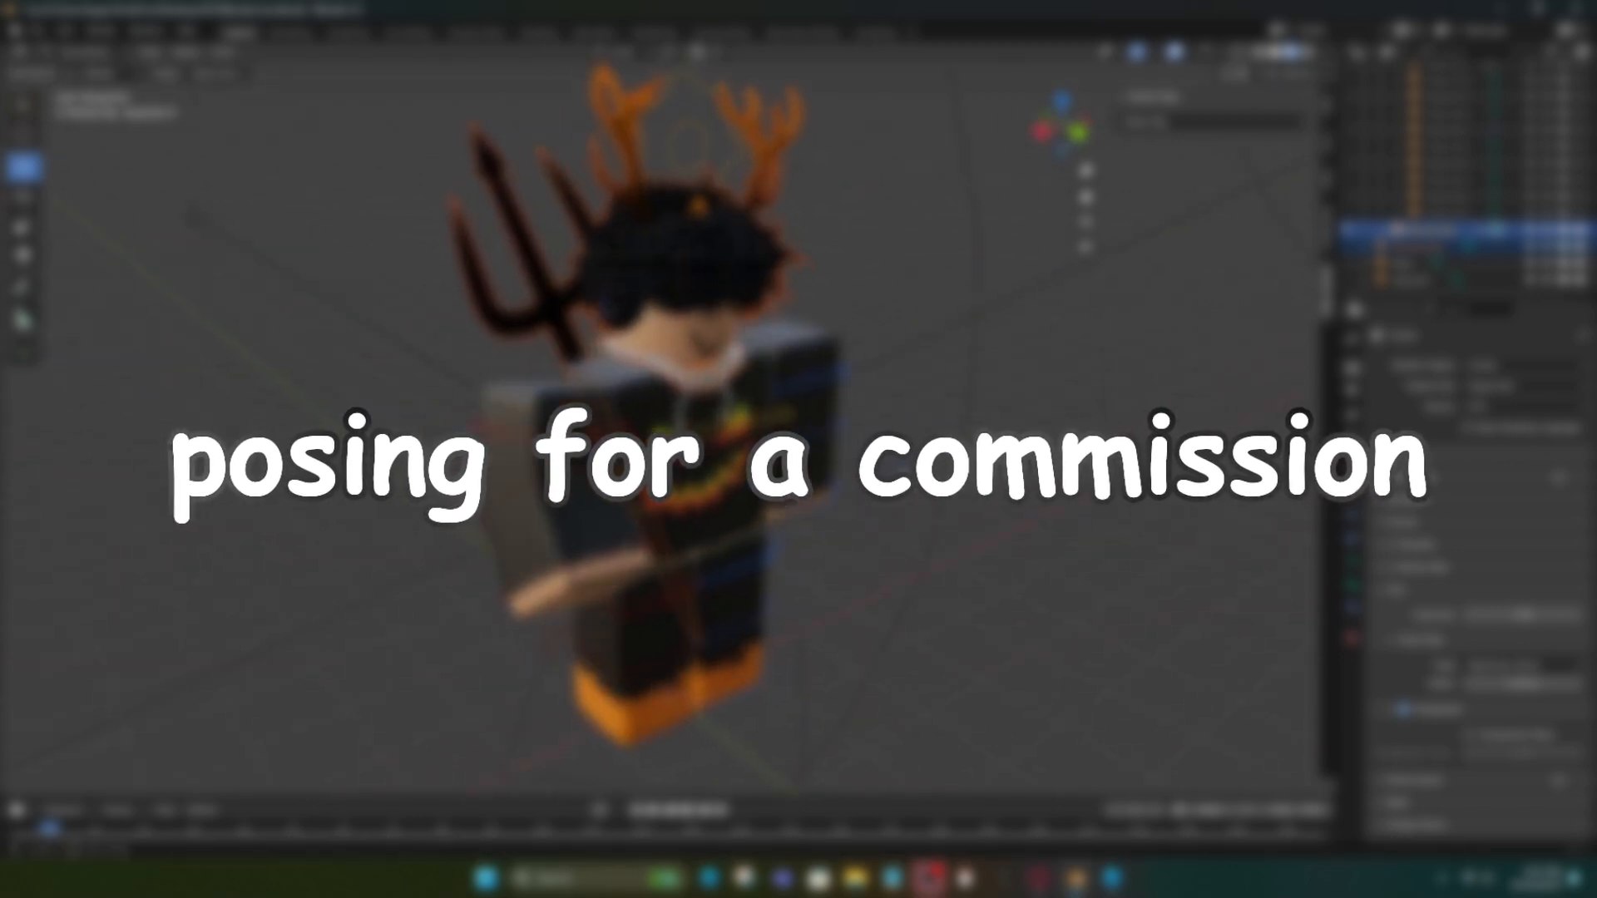
- Rotate the avatar's left upper arm forward and undo the extra rotation
middle_drag(911, 470, 819, 436)
click(24, 197)
drag(820, 366, 834, 400)
drag(832, 374, 811, 412)
middle_drag(798, 415, 871, 430)
key(ctrl+z)
- Try further rotations of the left upper arm from different views and undo them
drag(830, 383, 873, 408)
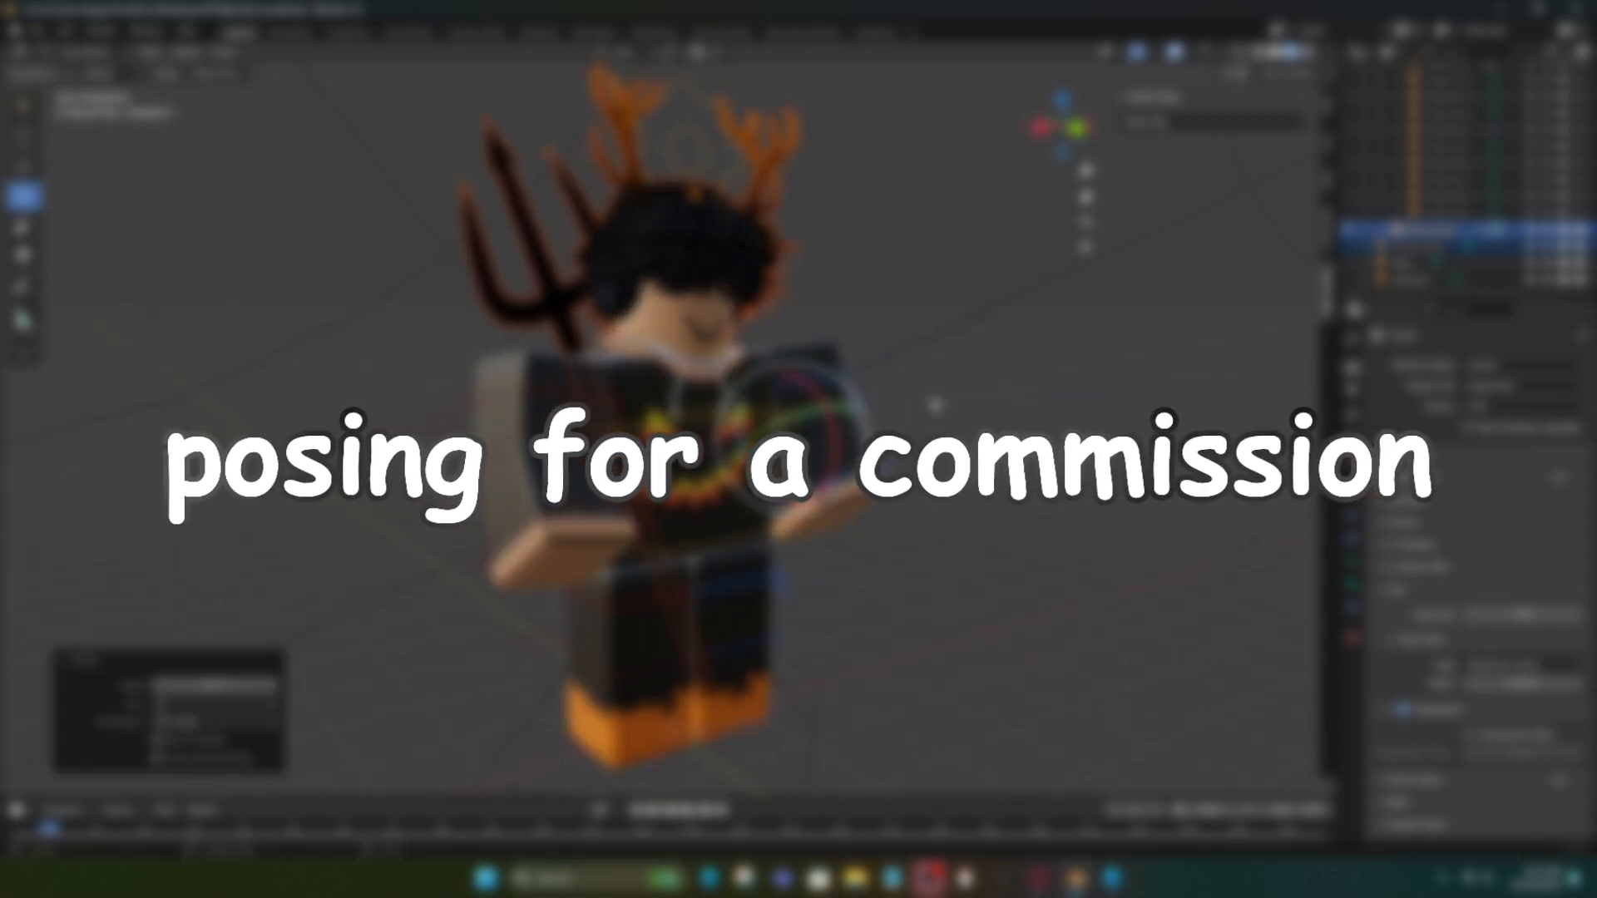
key(ctrl+z)
key(ctrl+z)
middle_drag(934, 403, 880, 389)
click(855, 389)
drag(861, 416, 877, 445)
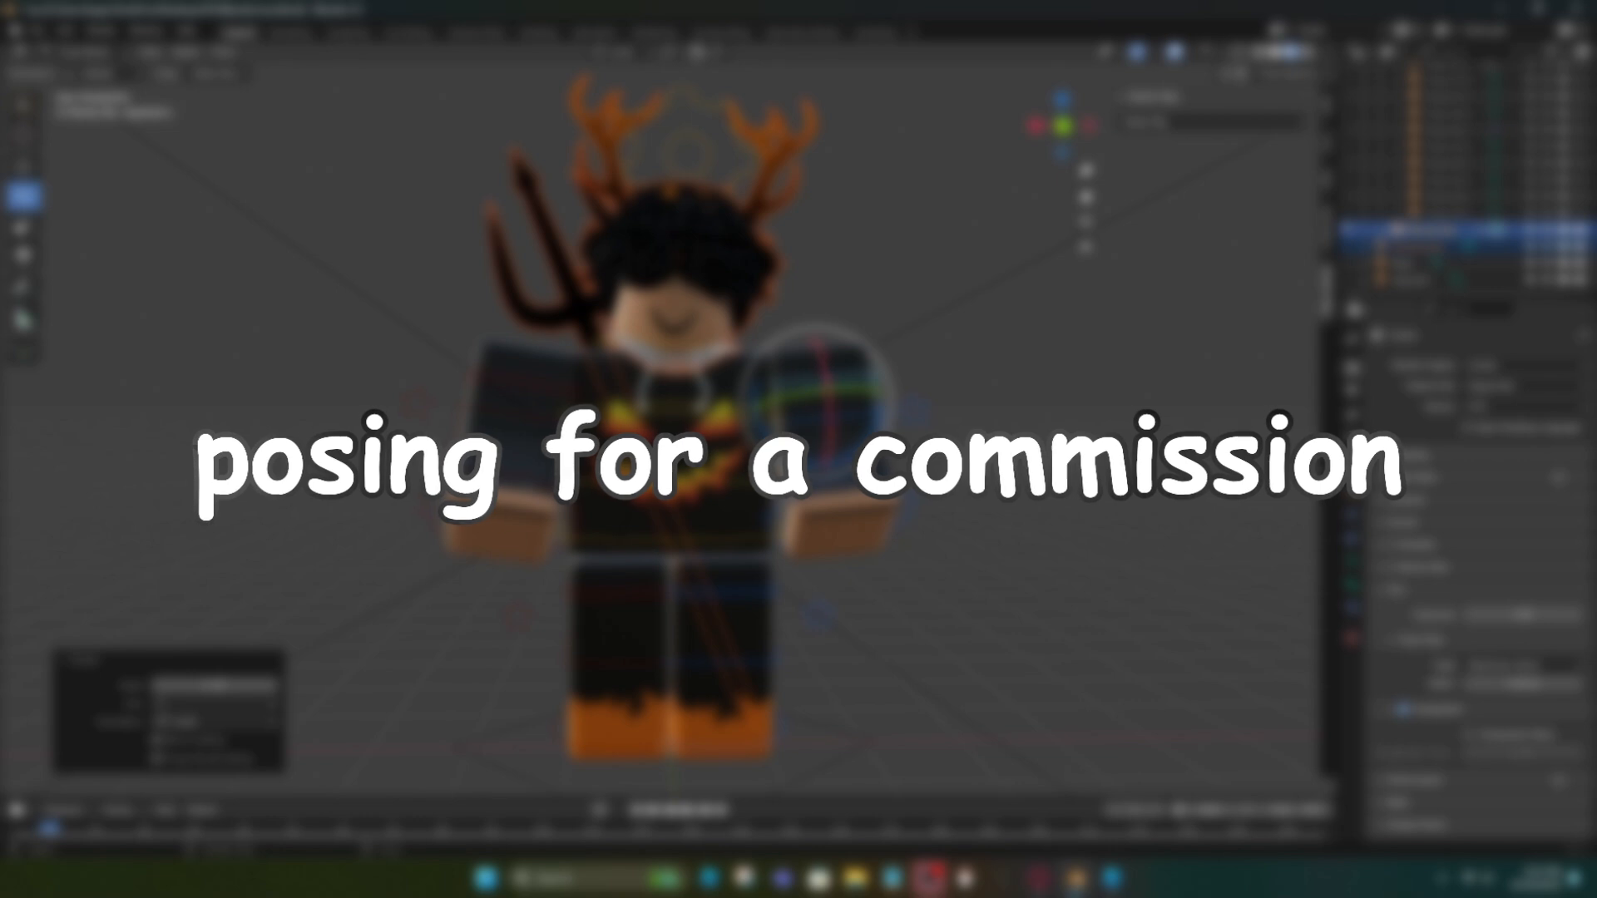
key(ctrl+z)
- Tilt the avatar's upper torso bone slightly to the side
middle_drag(903, 491, 911, 499)
drag(732, 416, 766, 441)
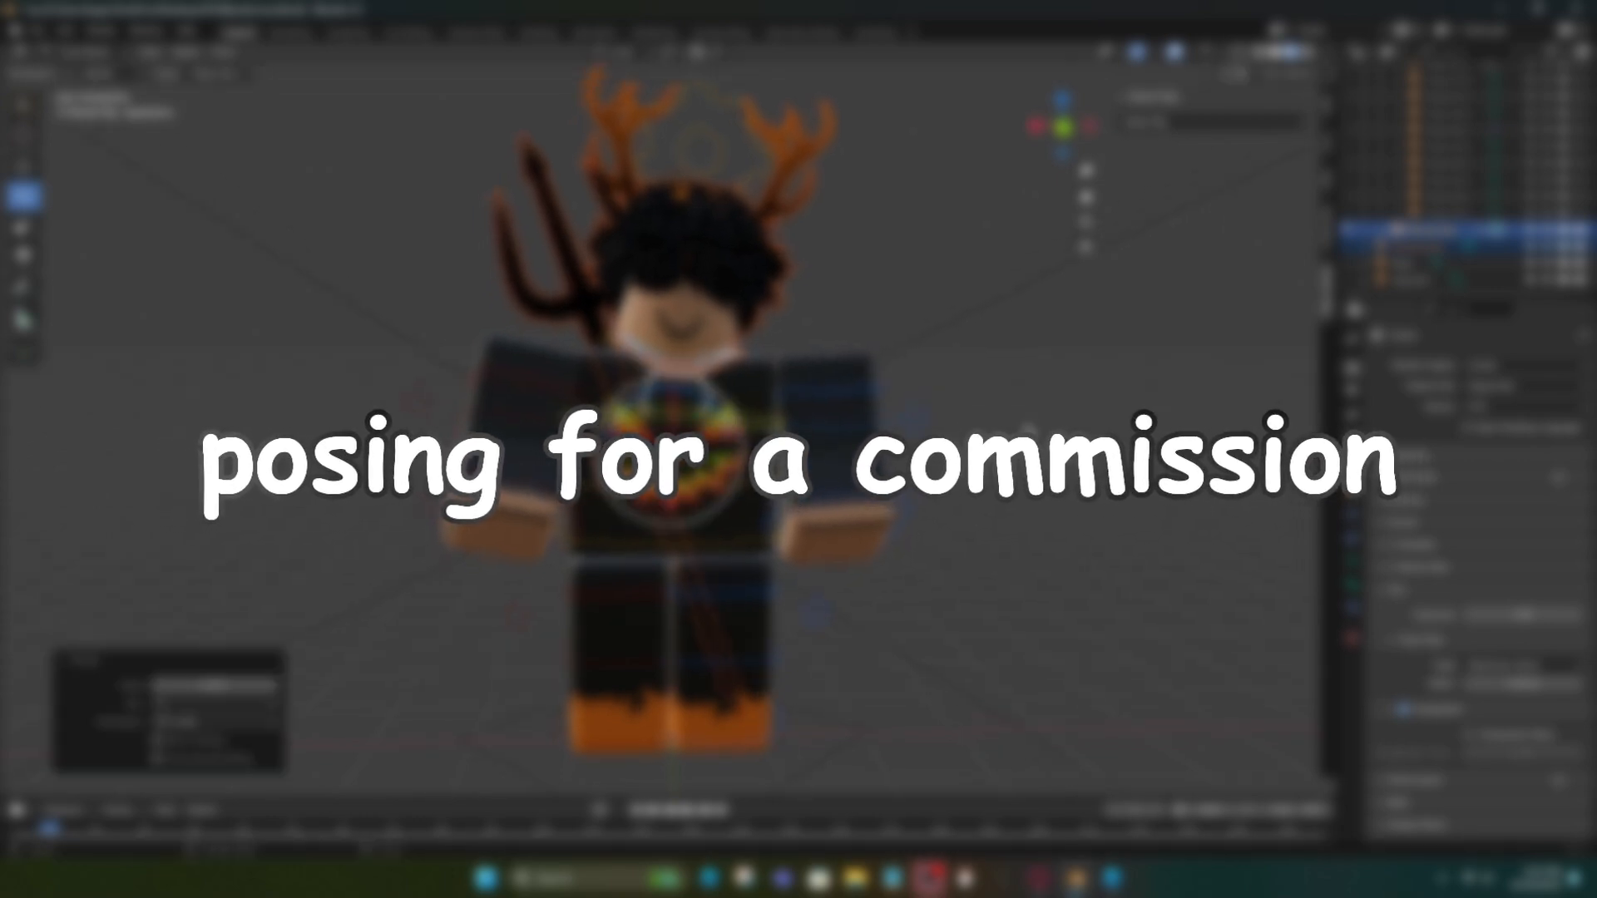
- Undo the last two pose changes and switch the rig from Pose Mode to Object Mode
key(ctrl+z)
key(ctrl+z)
scroll(1027, 425, down, 2)
scroll(725, 420, down, 2)
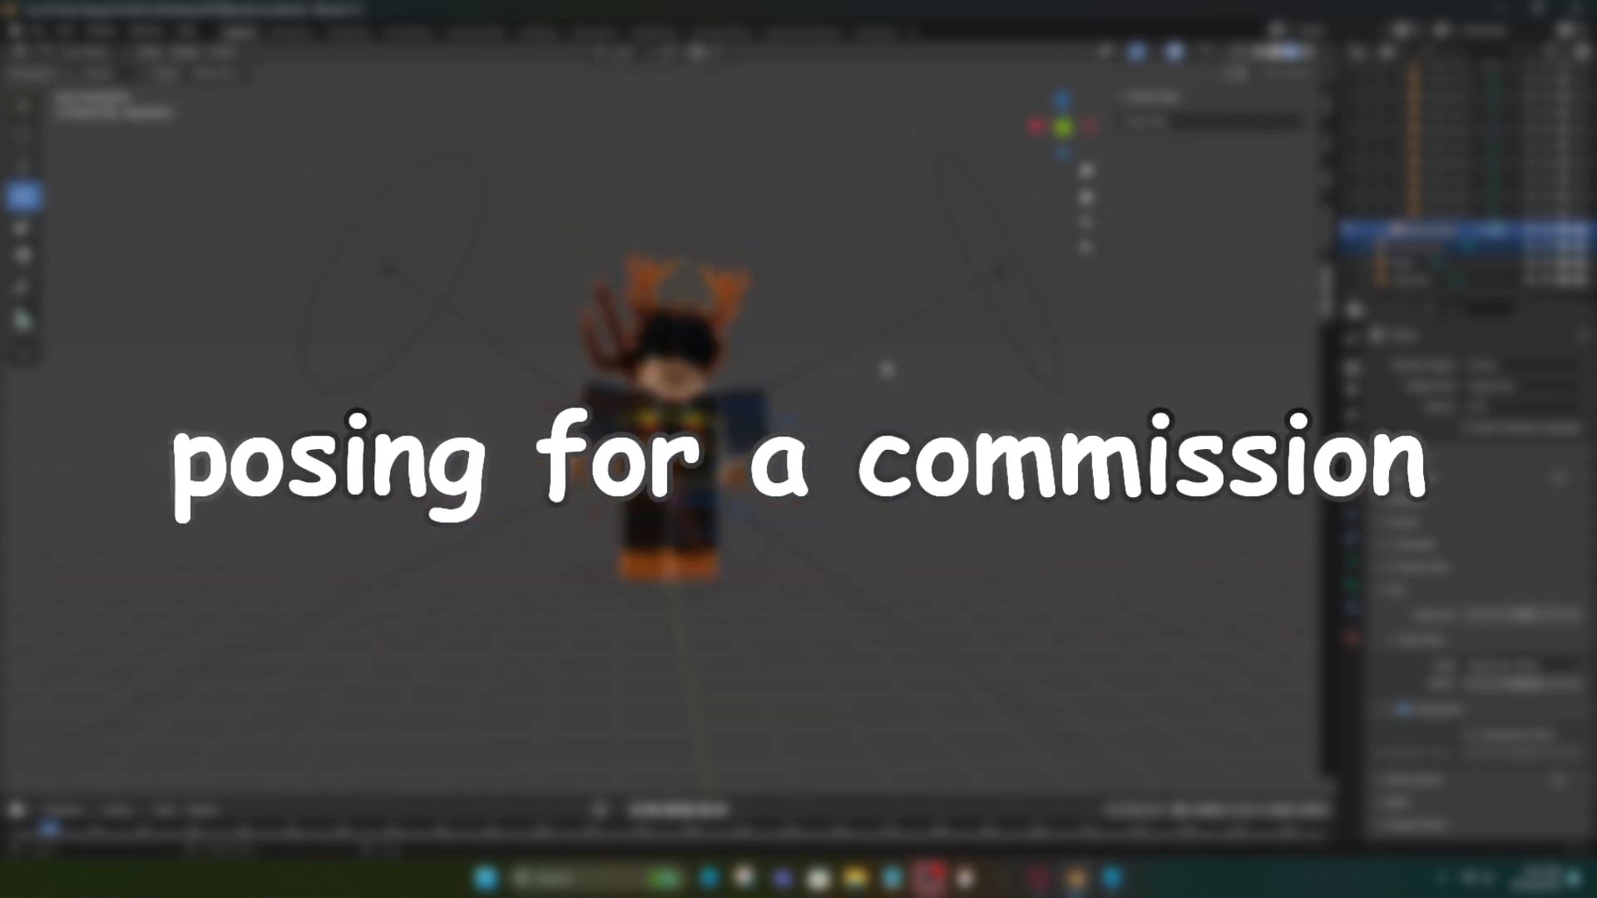
click(83, 52)
click(82, 74)
click(601, 178)
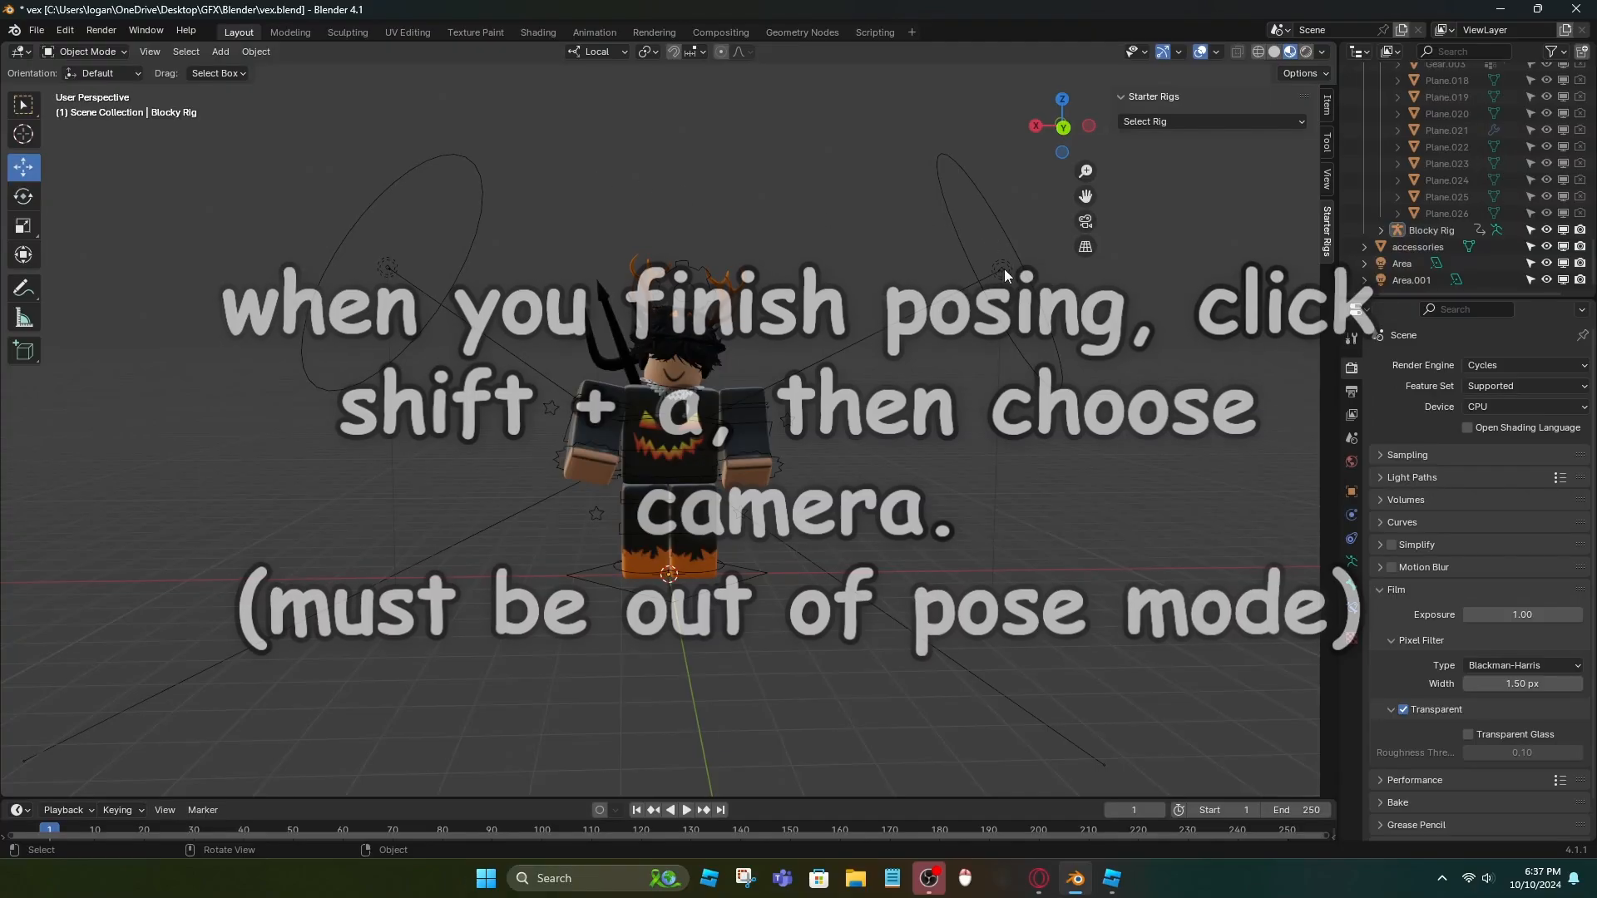
- Add a camera to the scene
click(1004, 268)
click(389, 267)
click(592, 199)
key(shift+a)
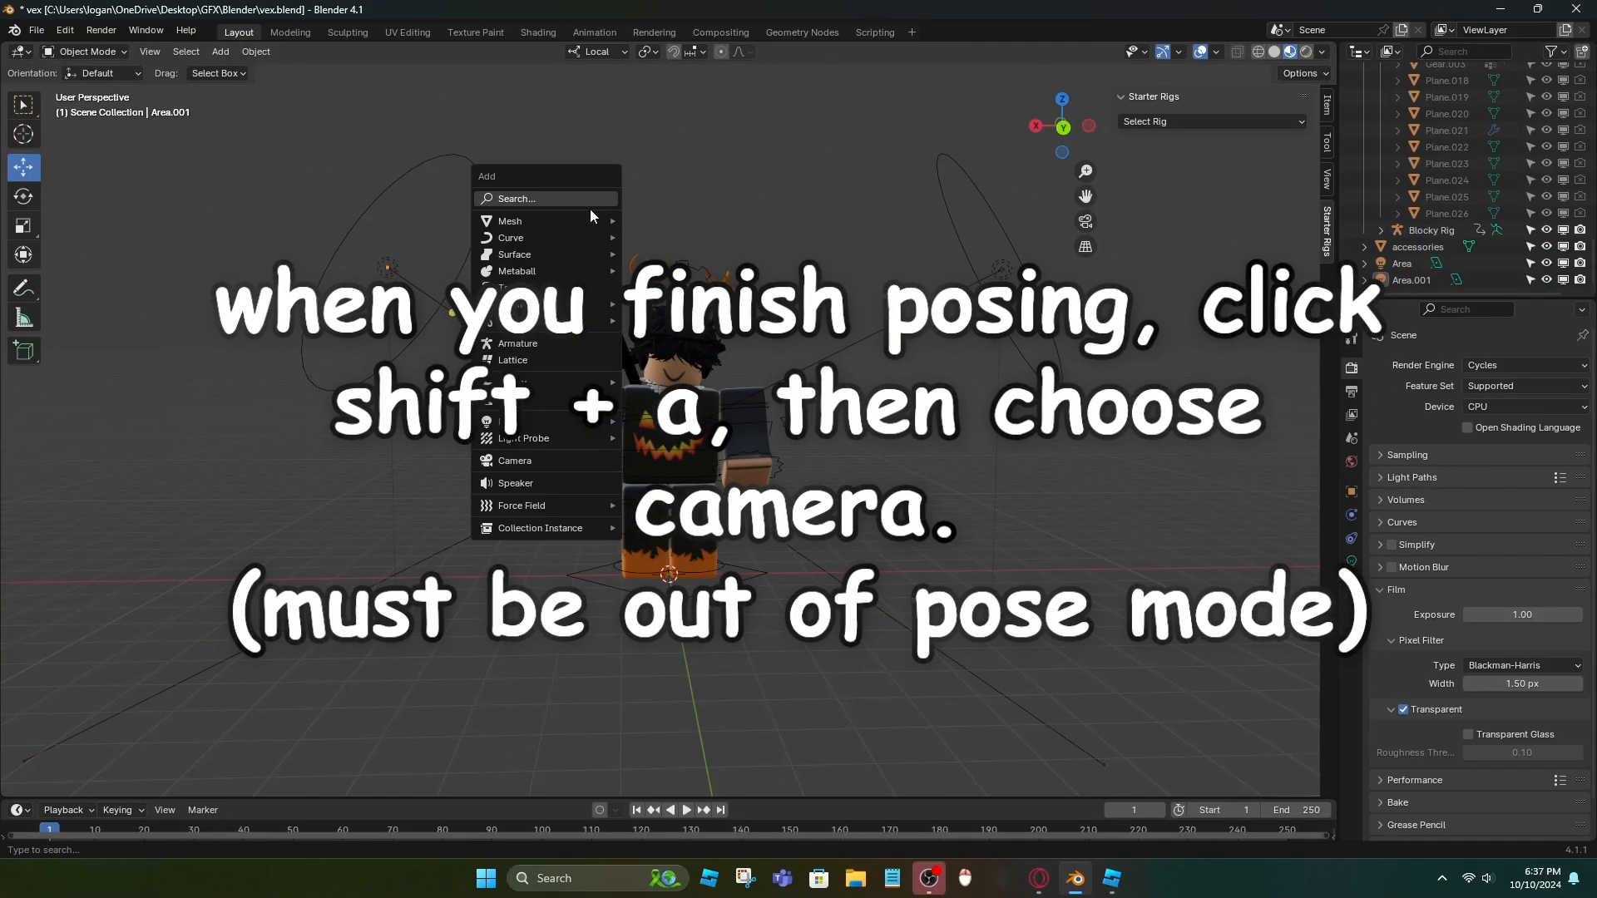
click(529, 459)
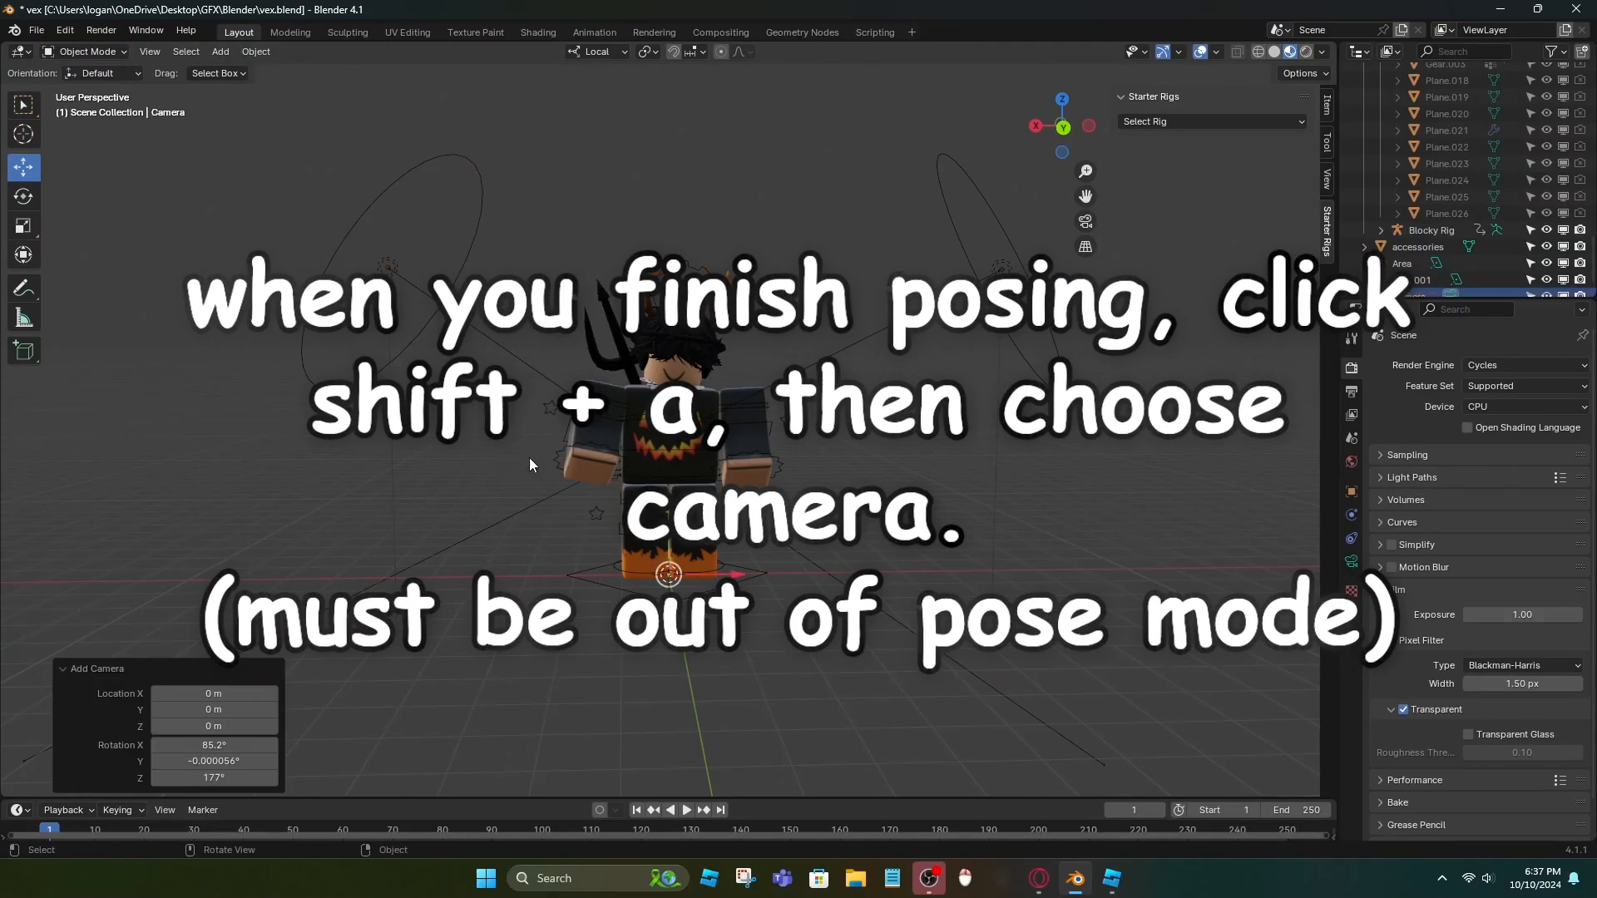
- View the scene through the new camera
scroll(897, 458, up, 5)
key(KP_0)
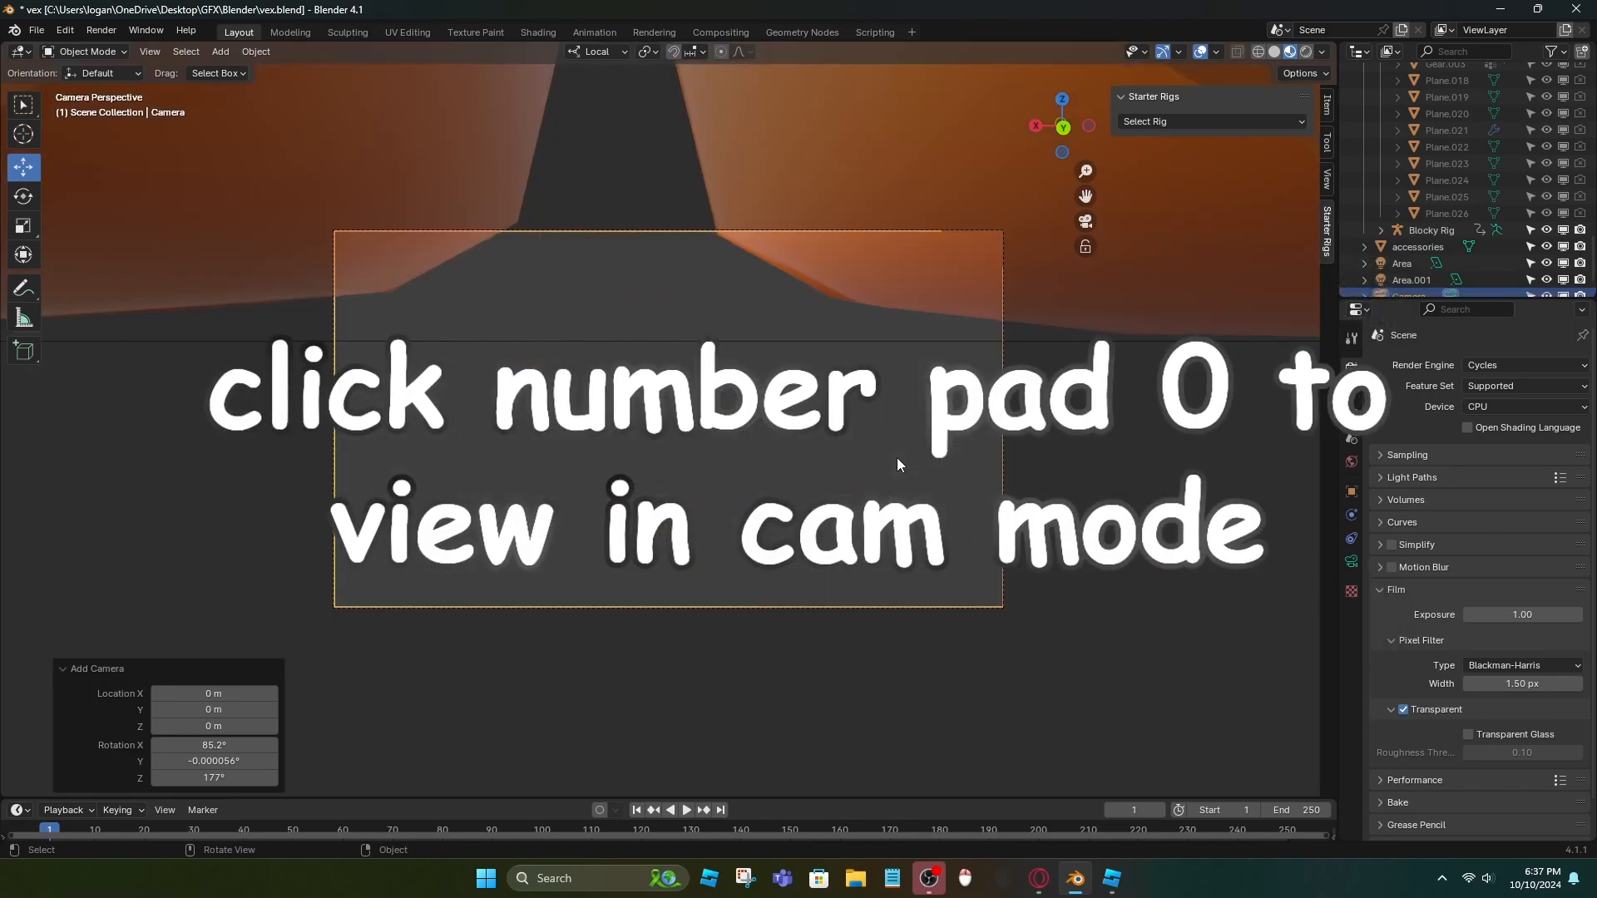
key(KP_0)
scroll(897, 458, down, 4)
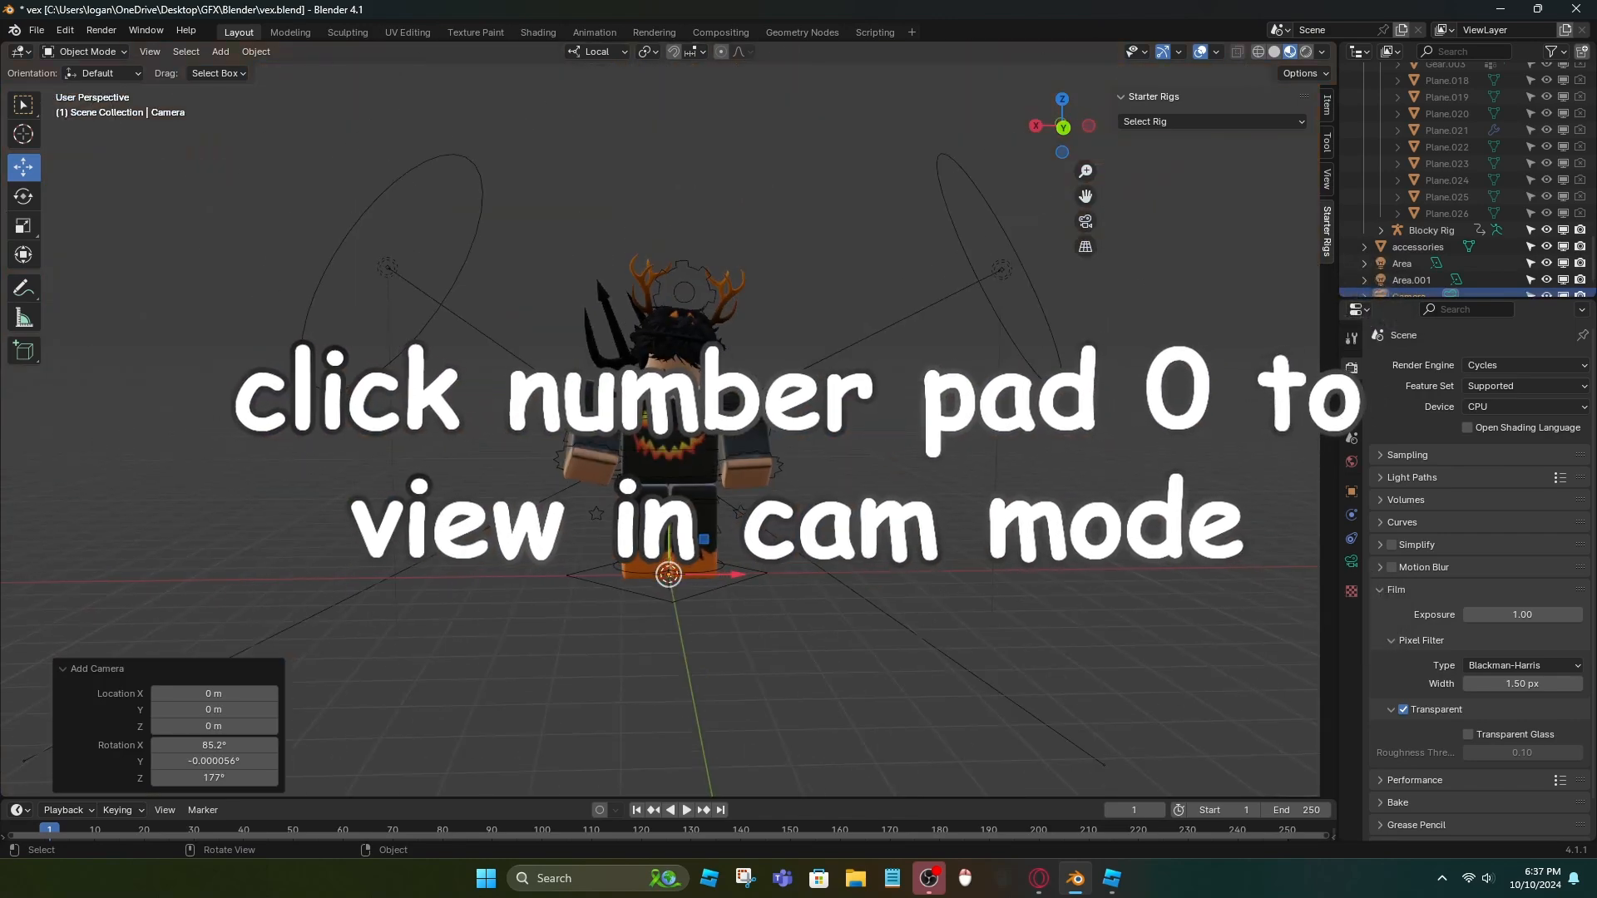
key(KP_0)
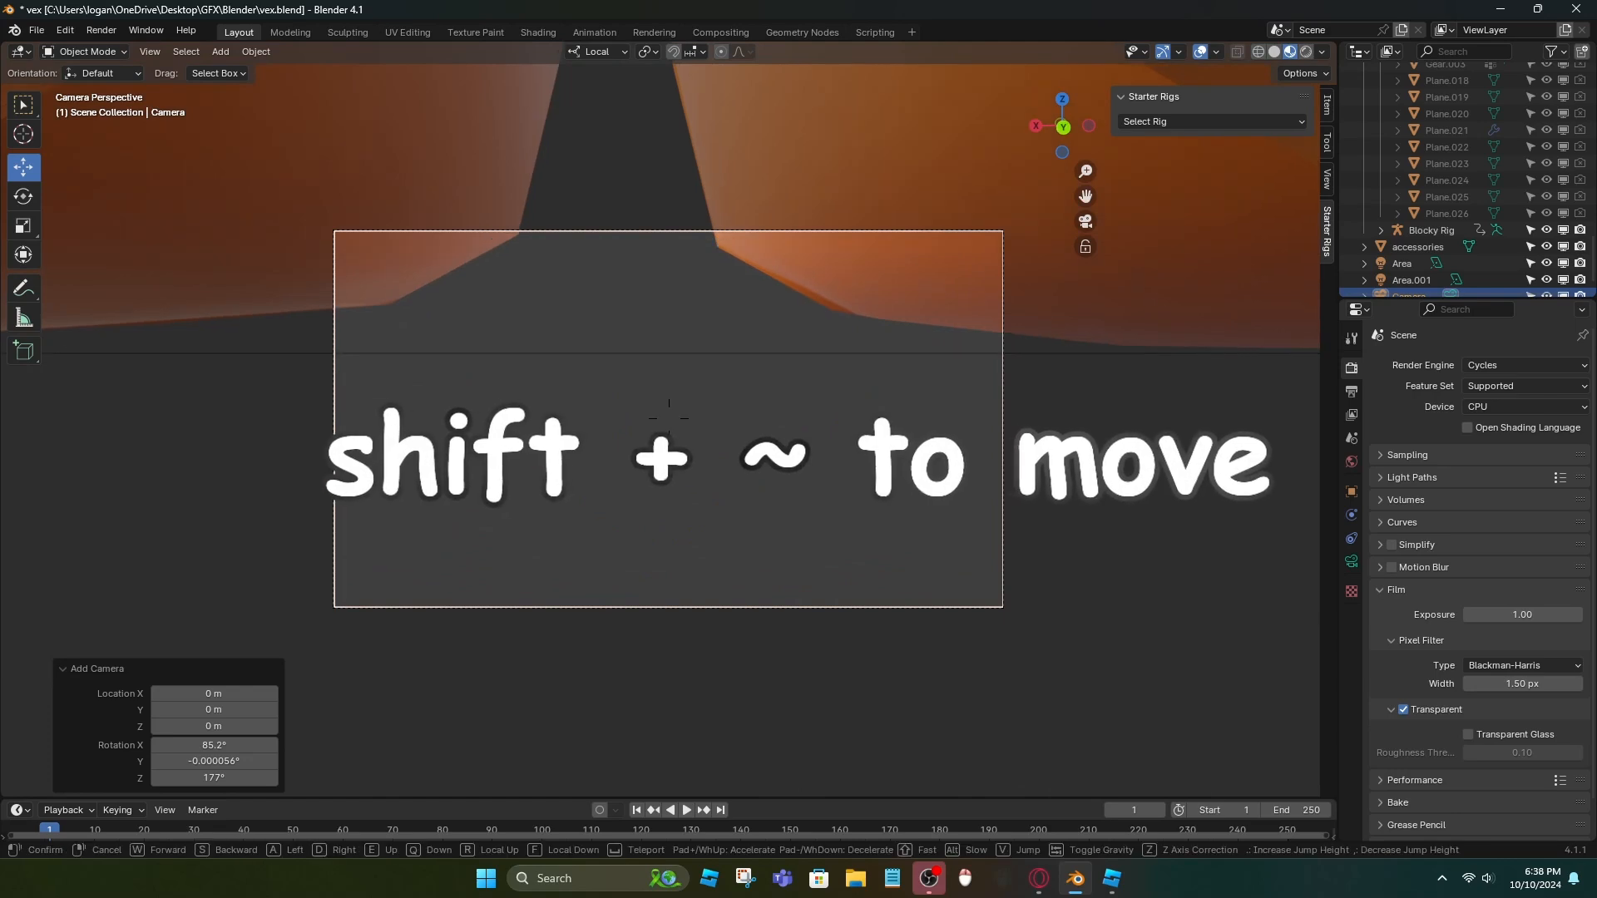
- Fly the camera back and up with walk navigation to frame the avatar from antlers to upper legs
key(shift+grave)
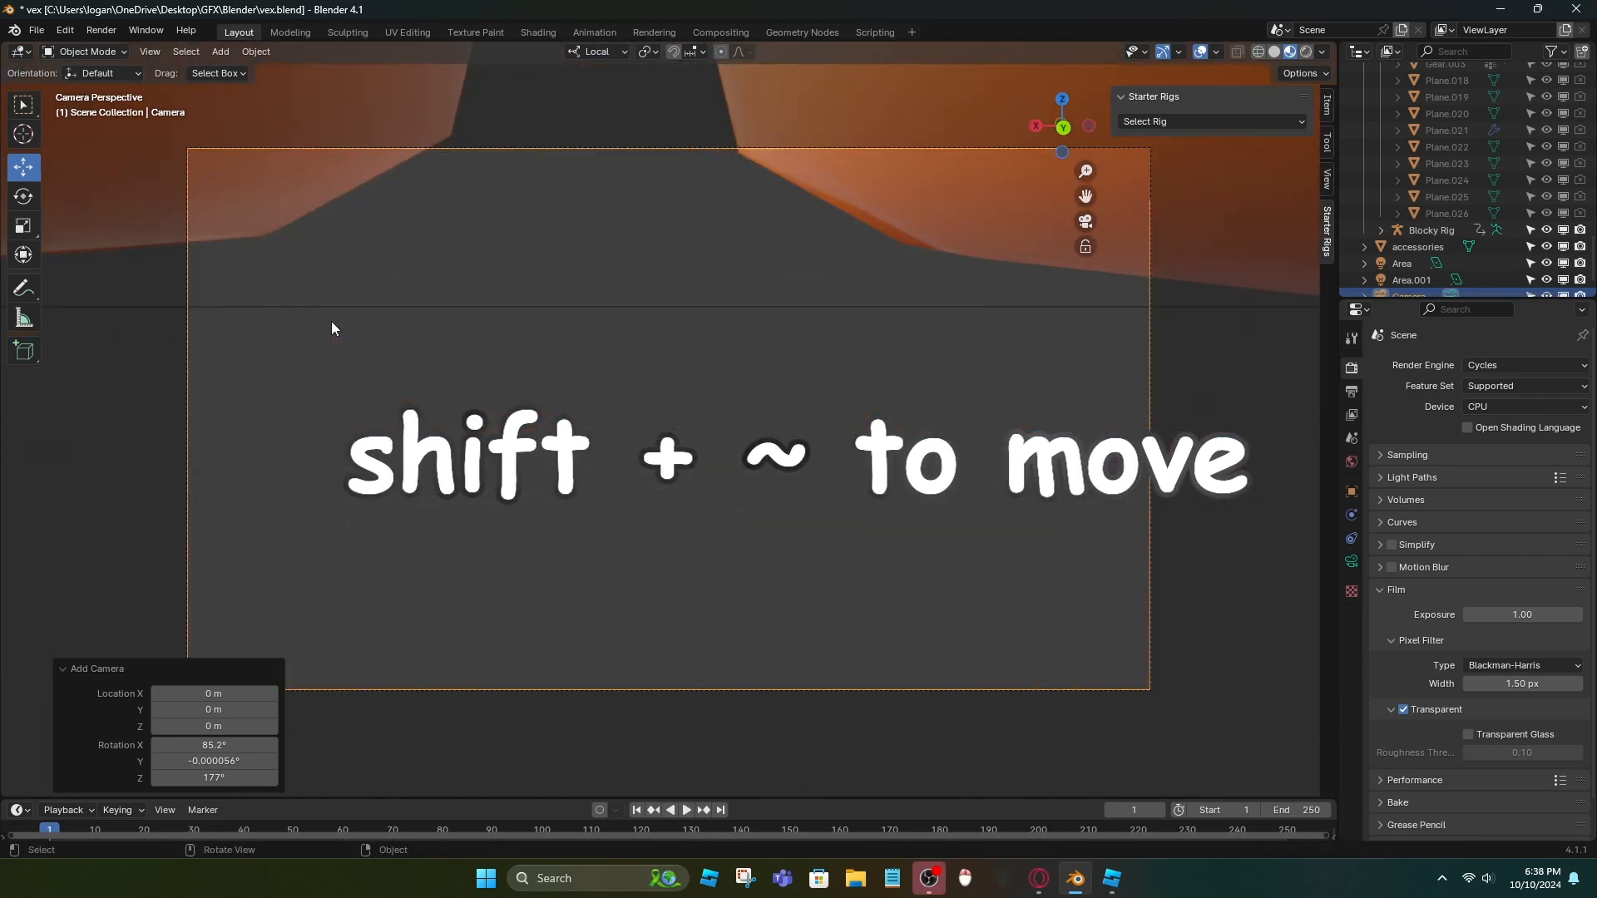
click(576, 358)
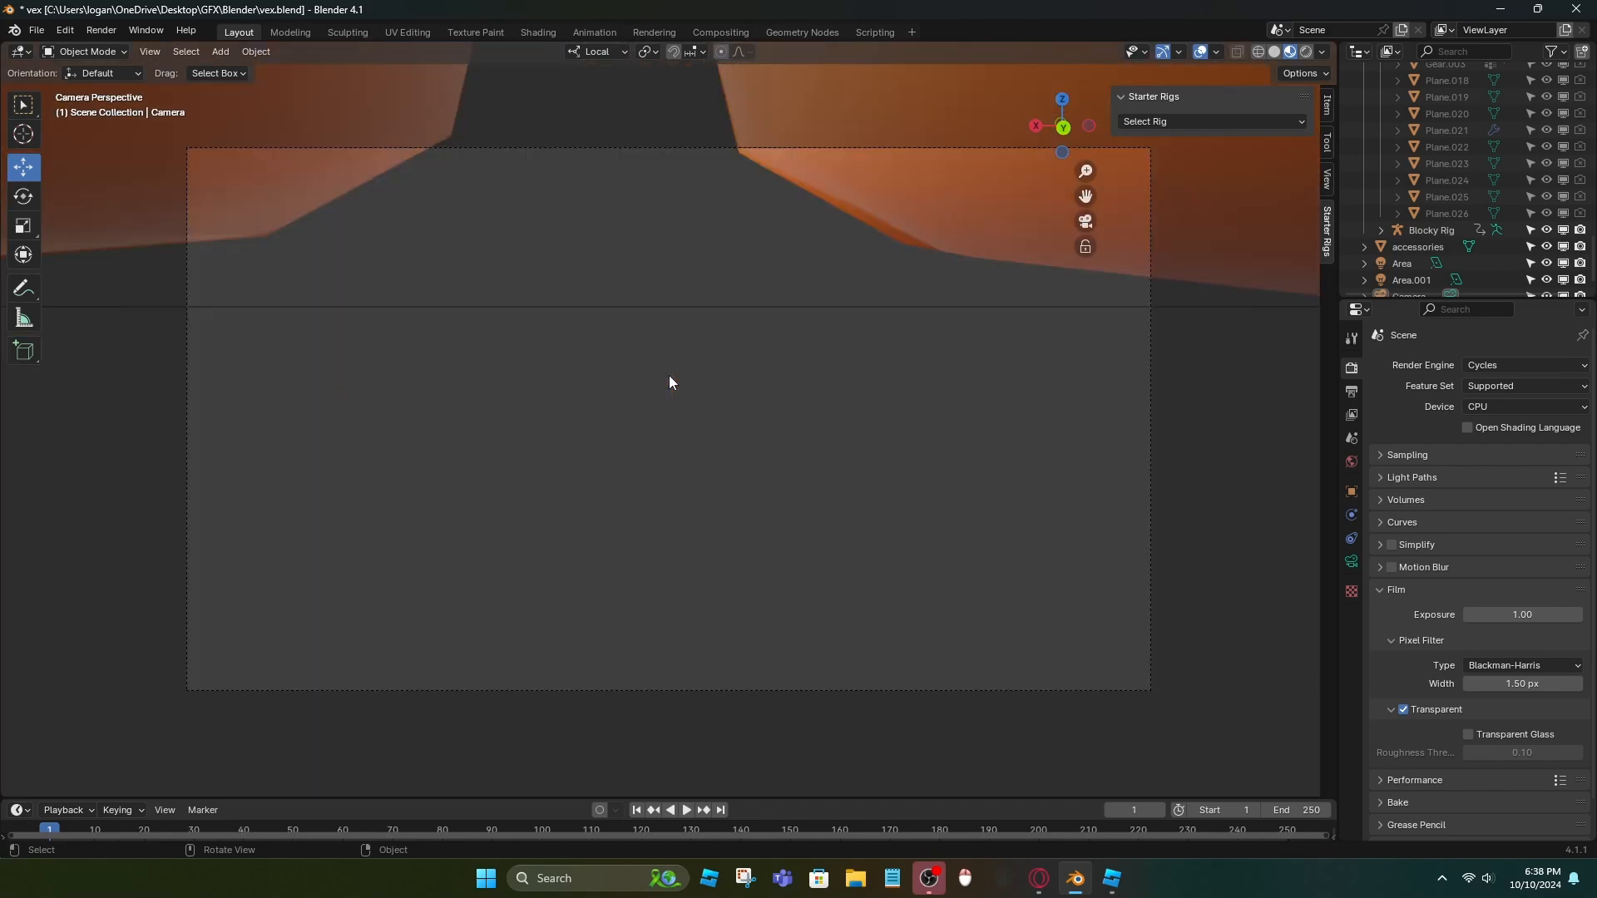
key(shift+grave)
key(s)
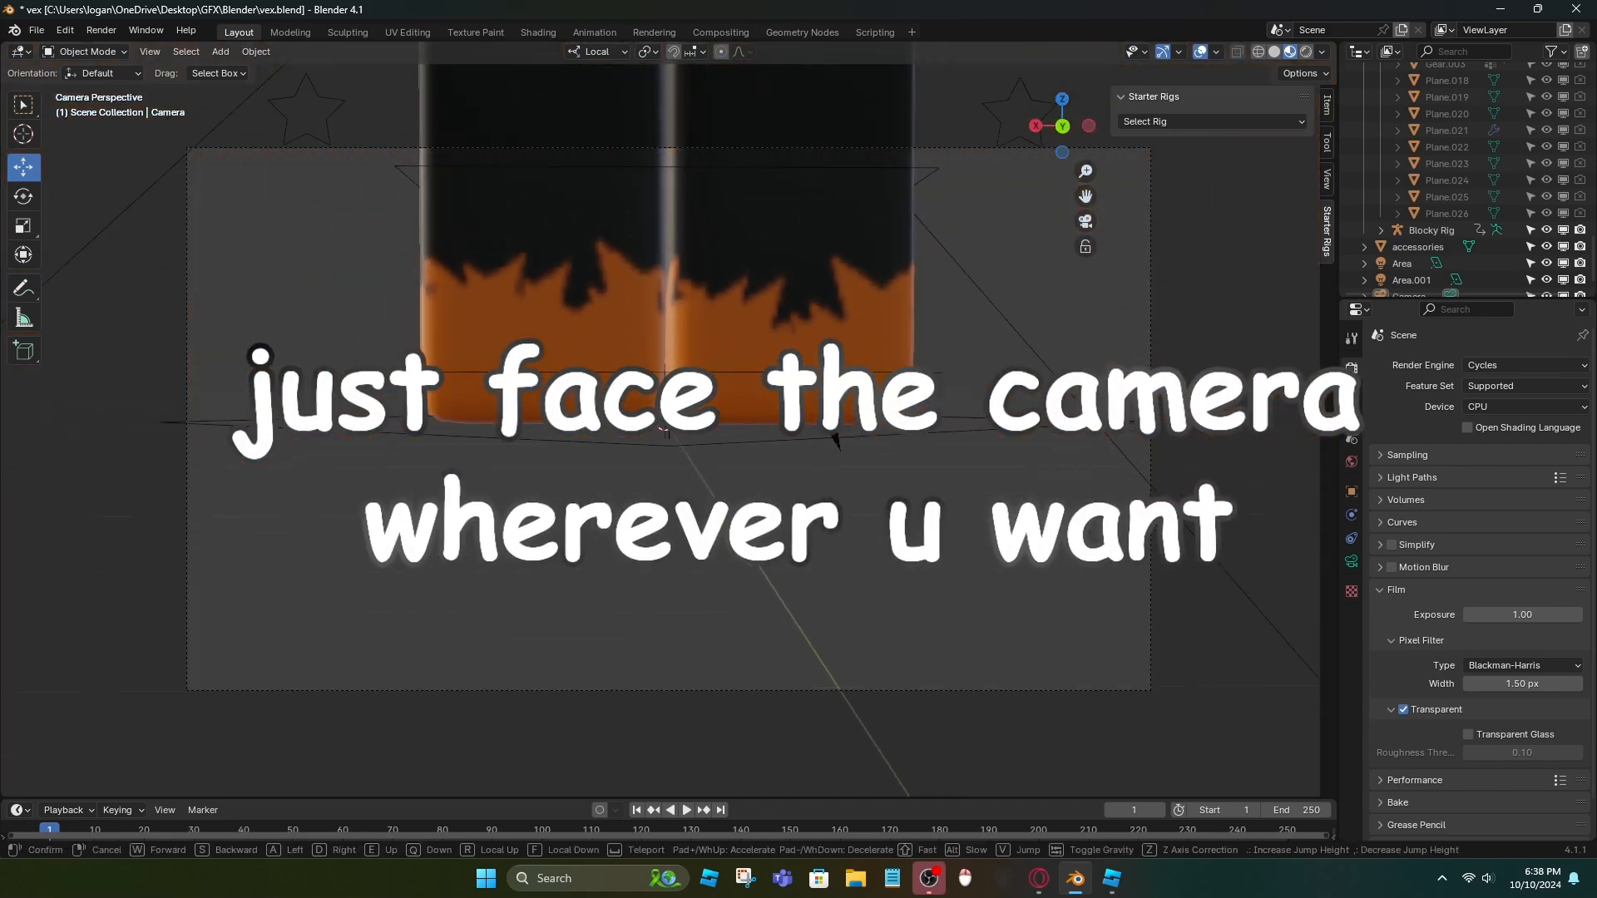
key(w)
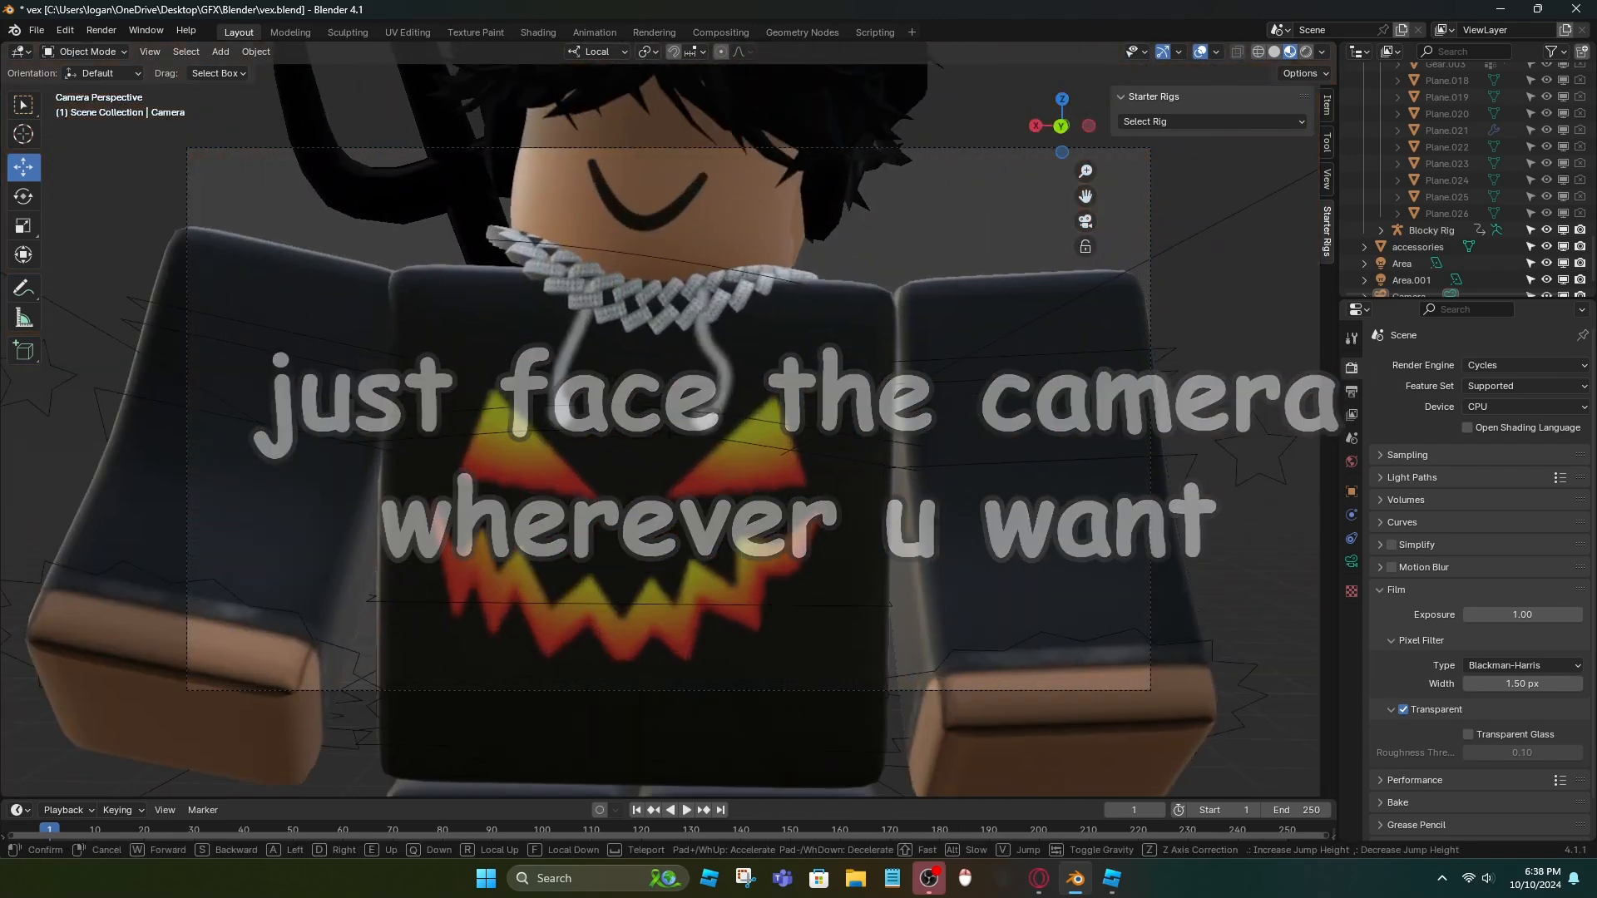
key(s)
key(w)
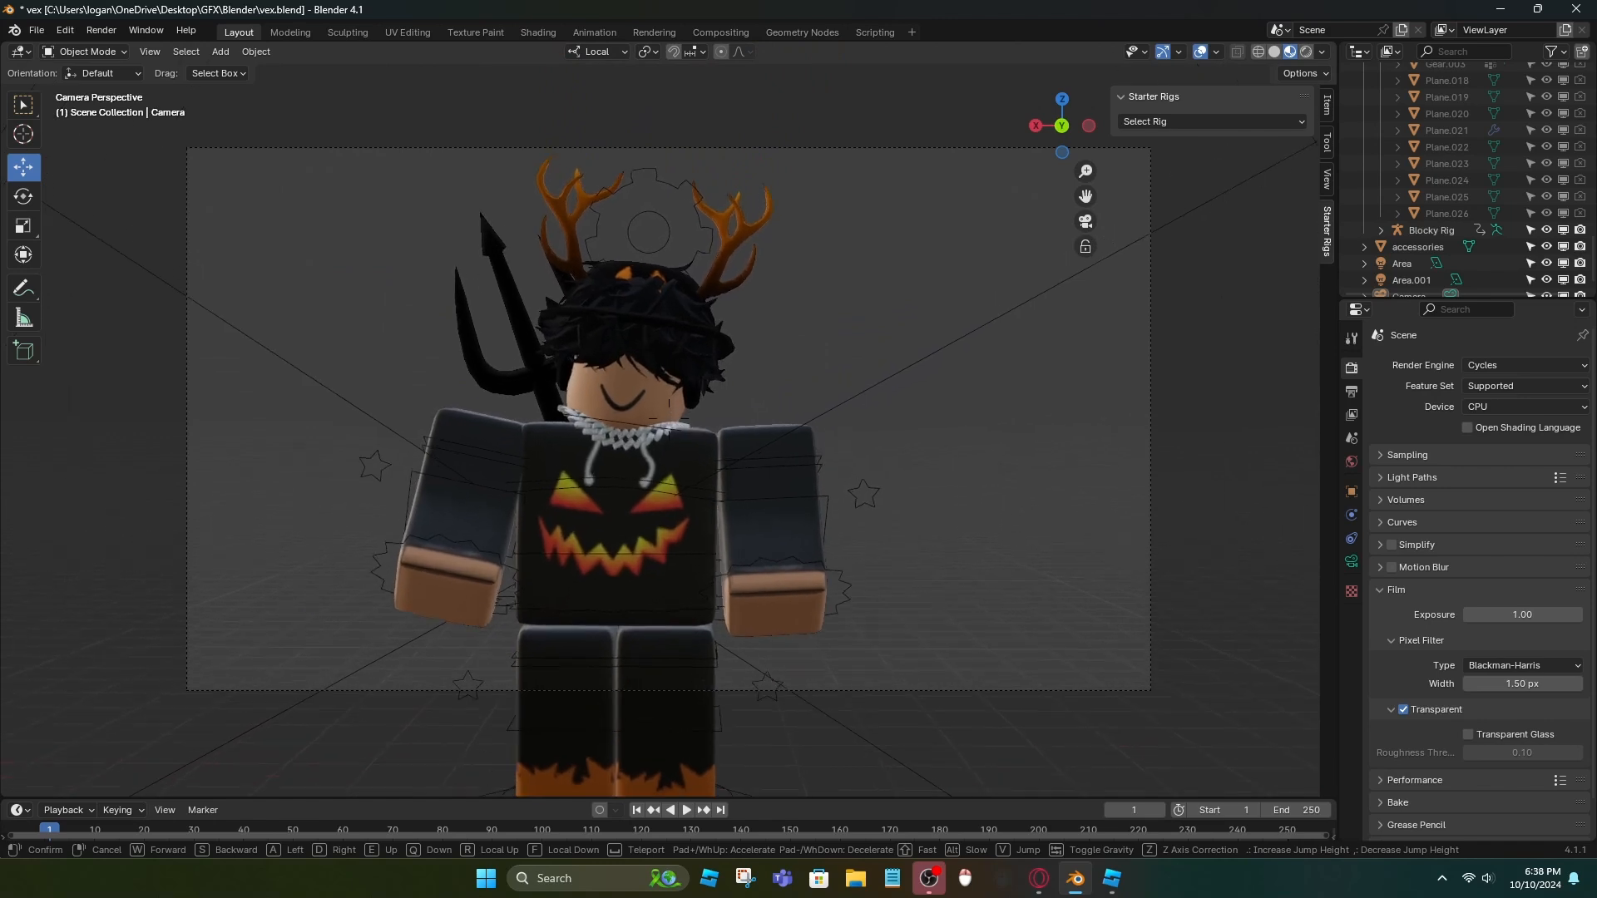
key(s)
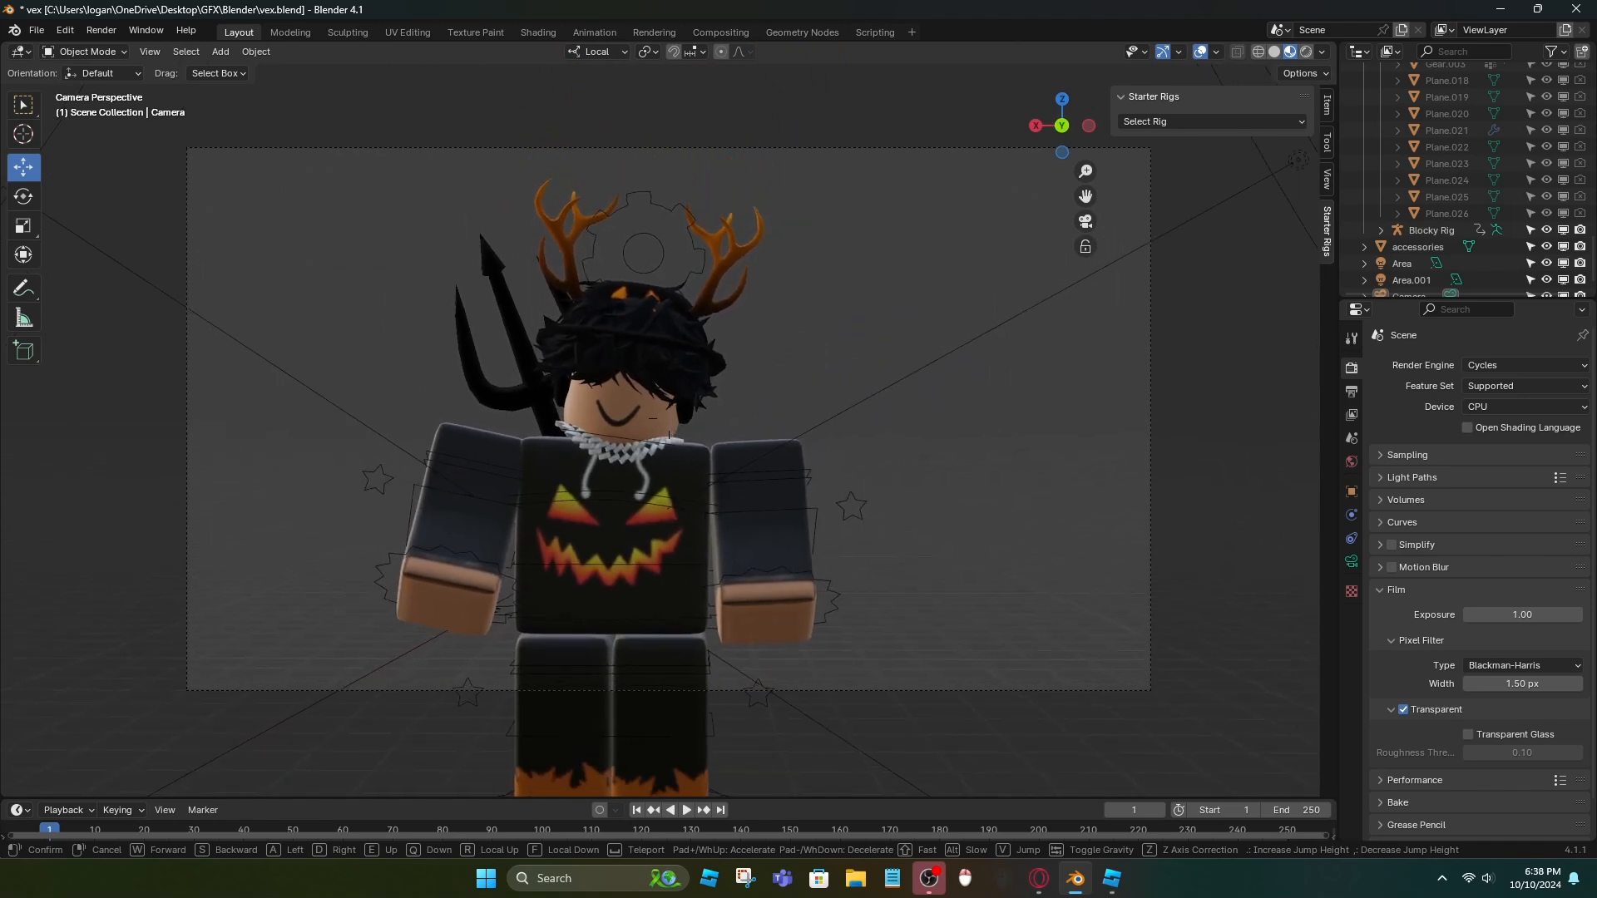
key(w)
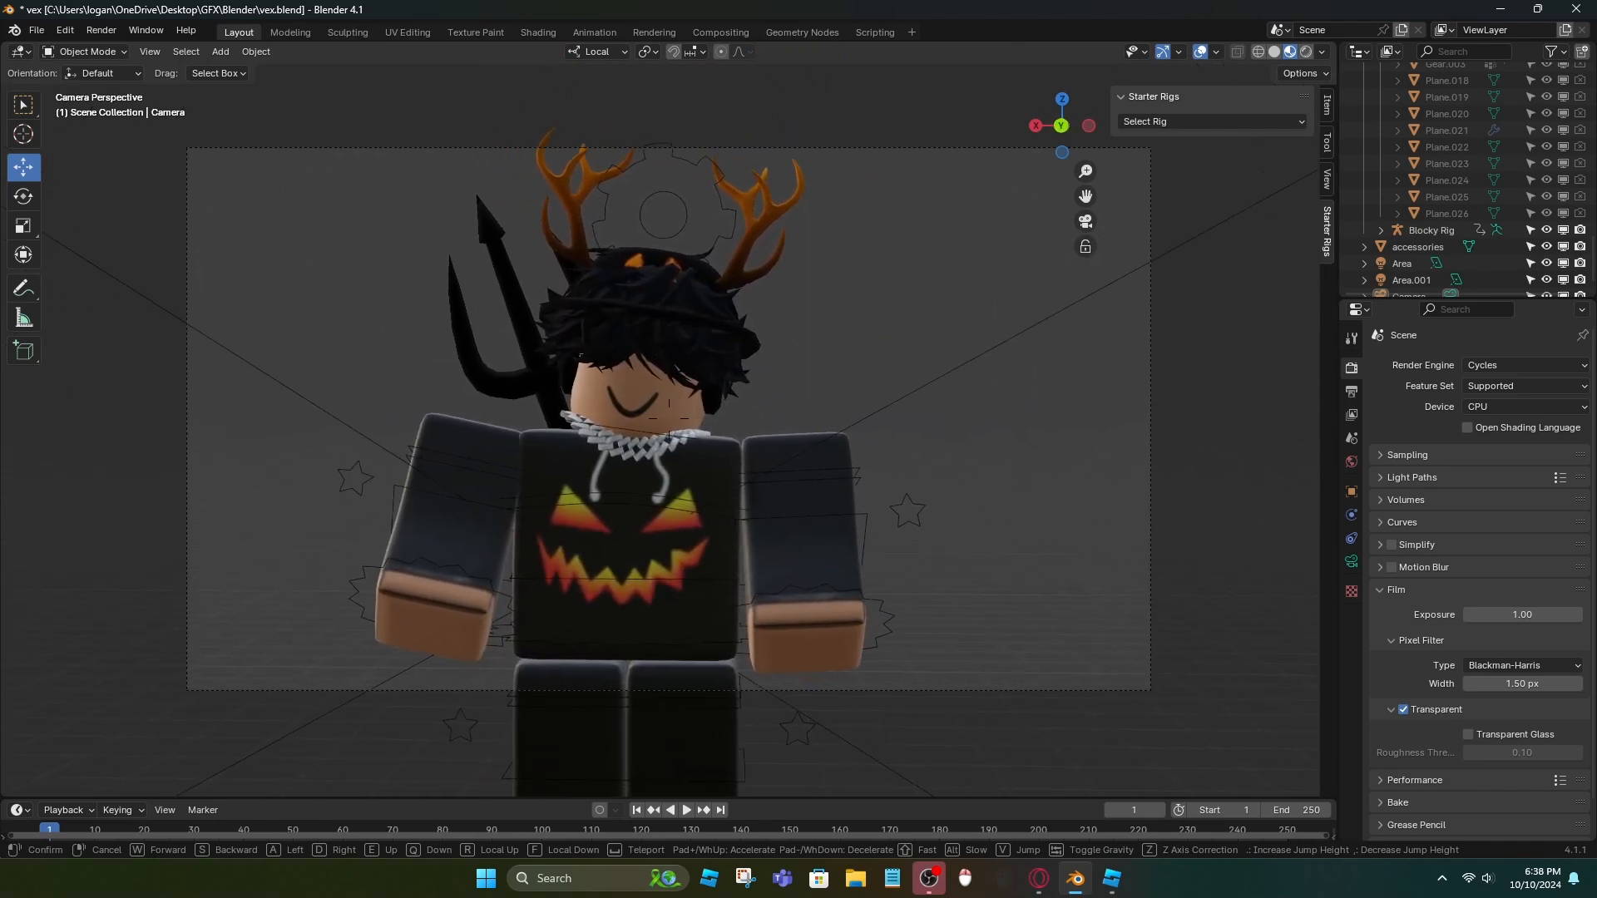
key(s)
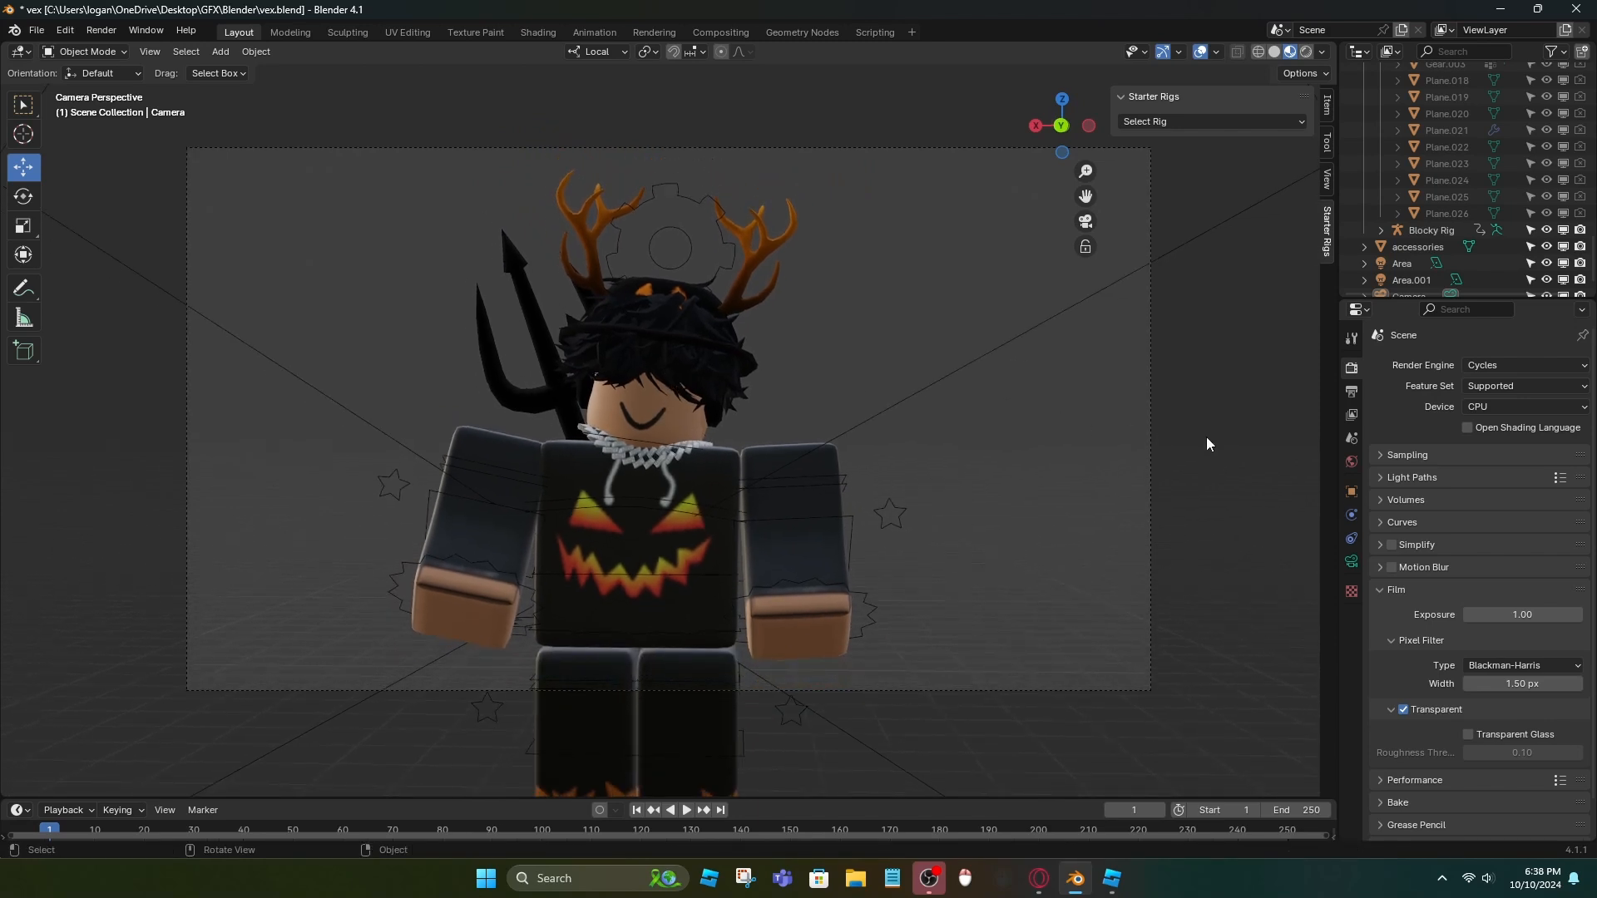
- Leave the camera view and re-aim the area light on the avatar's trident side
scroll(1206, 437, down, 1)
scroll(1206, 437, down, 2)
key(KP_0)
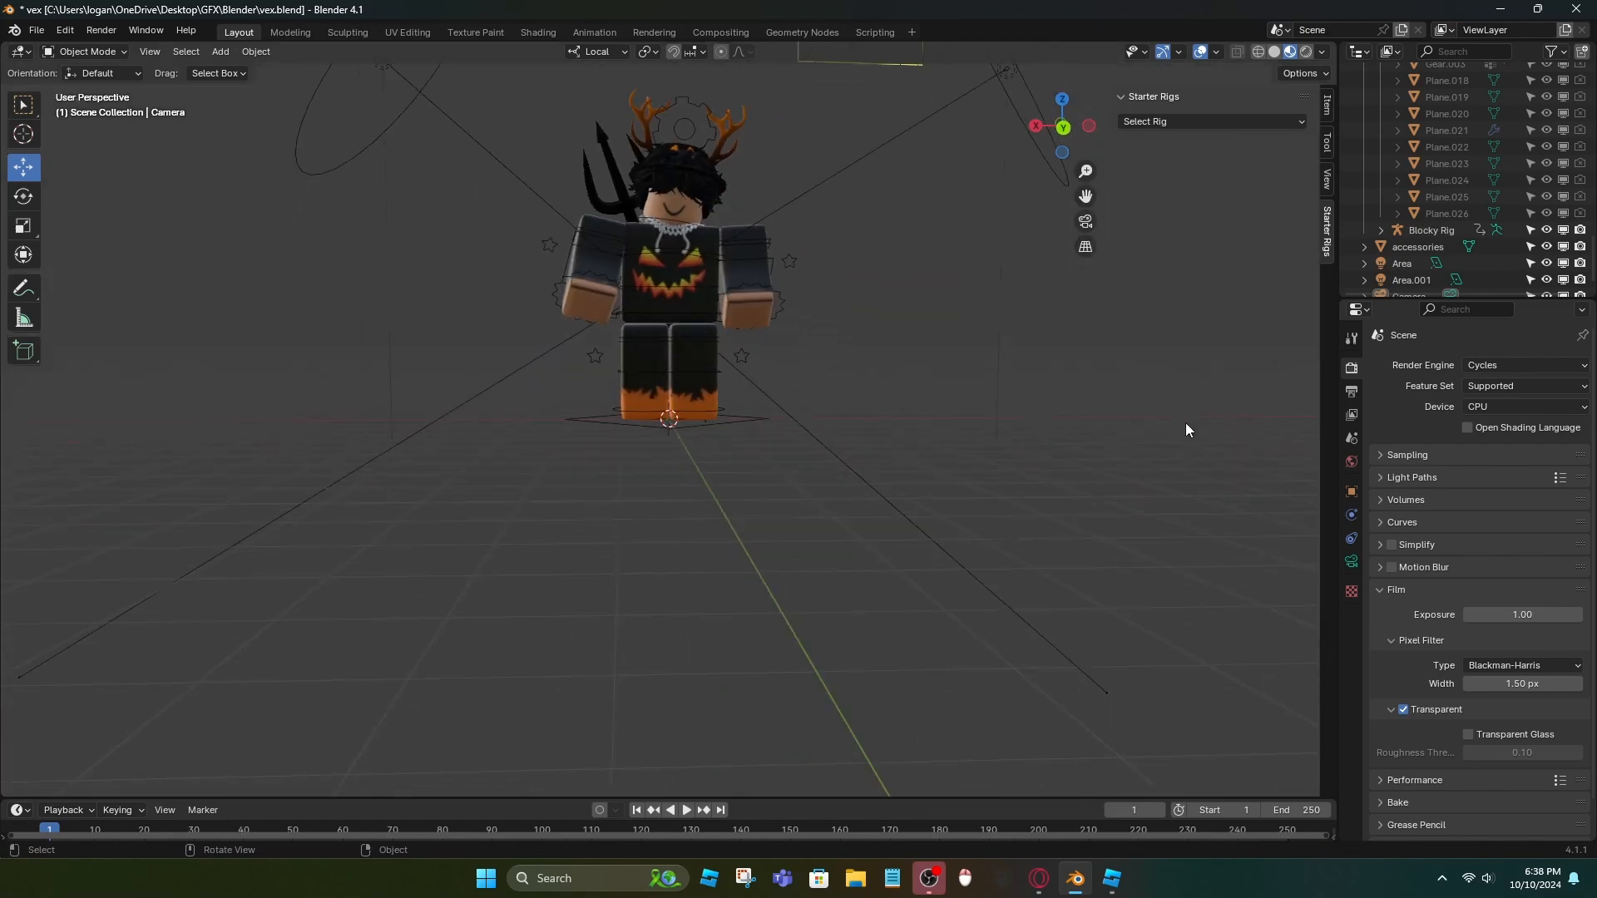
scroll(1187, 430, down, 1)
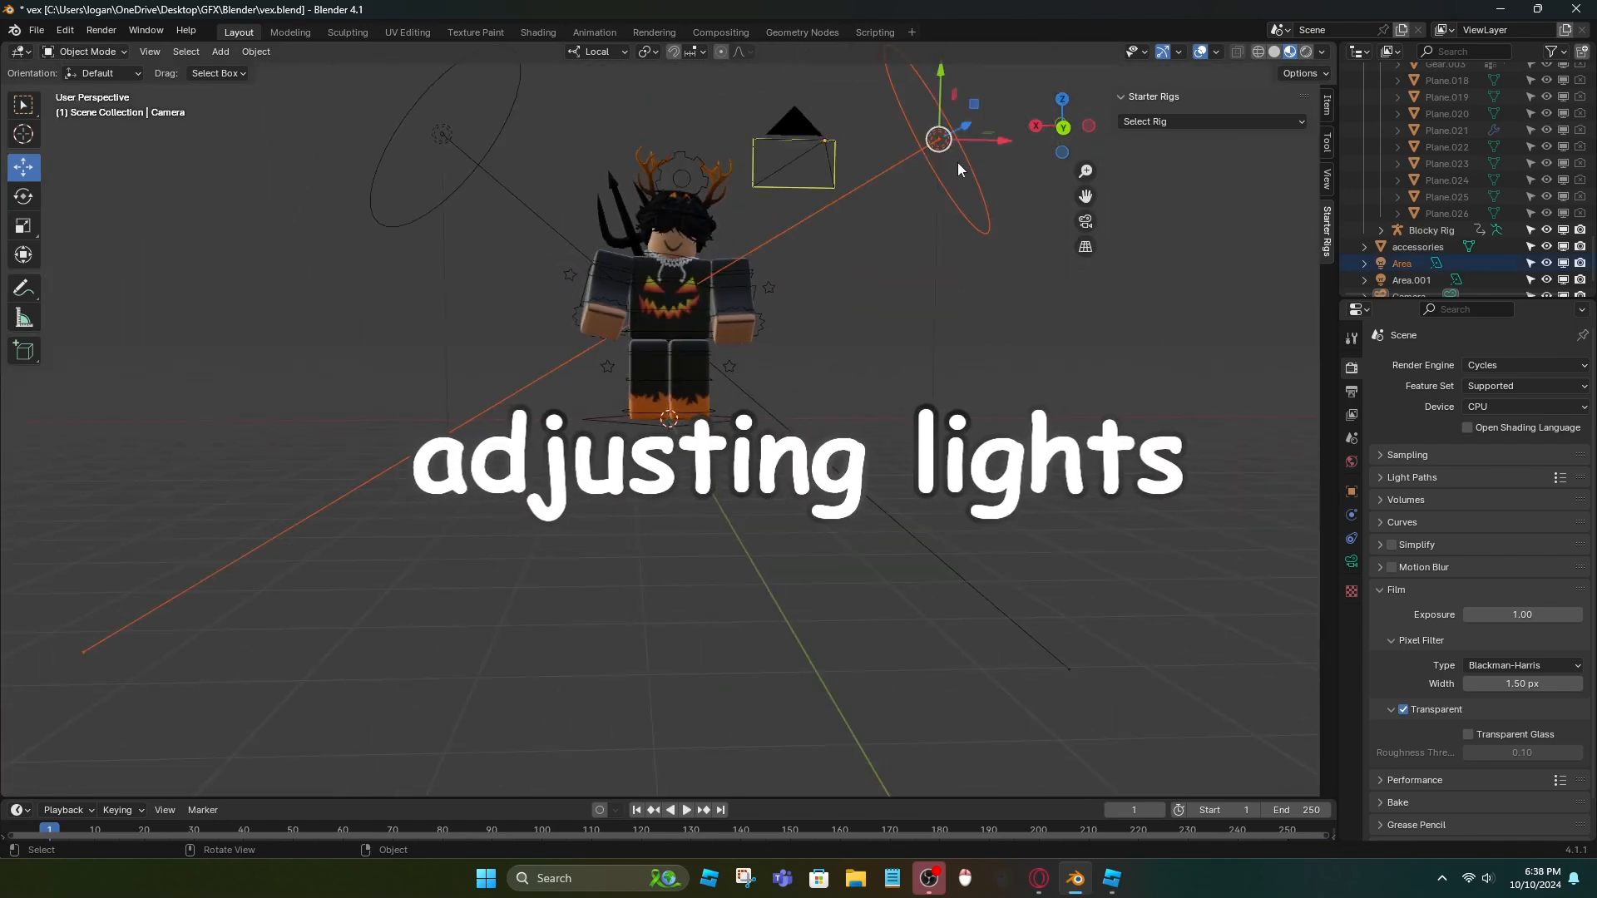
click(935, 141)
click(444, 135)
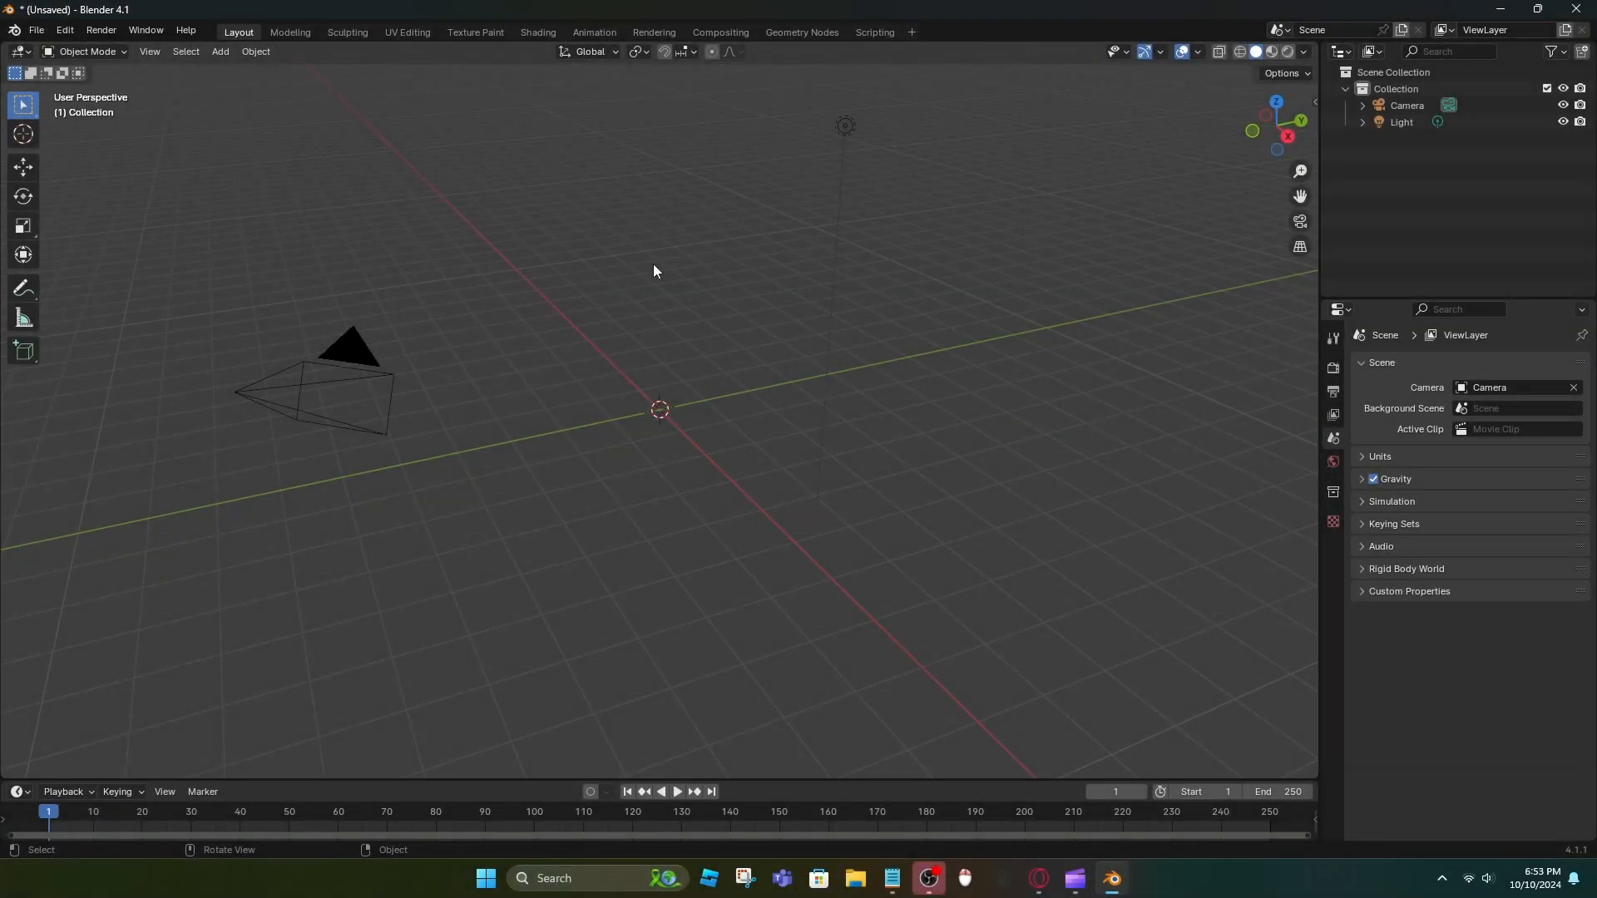
- In a new scene, add a 700 W area light and shape it as a 4.4 by 4.56 m ellipse
key(shift+a)
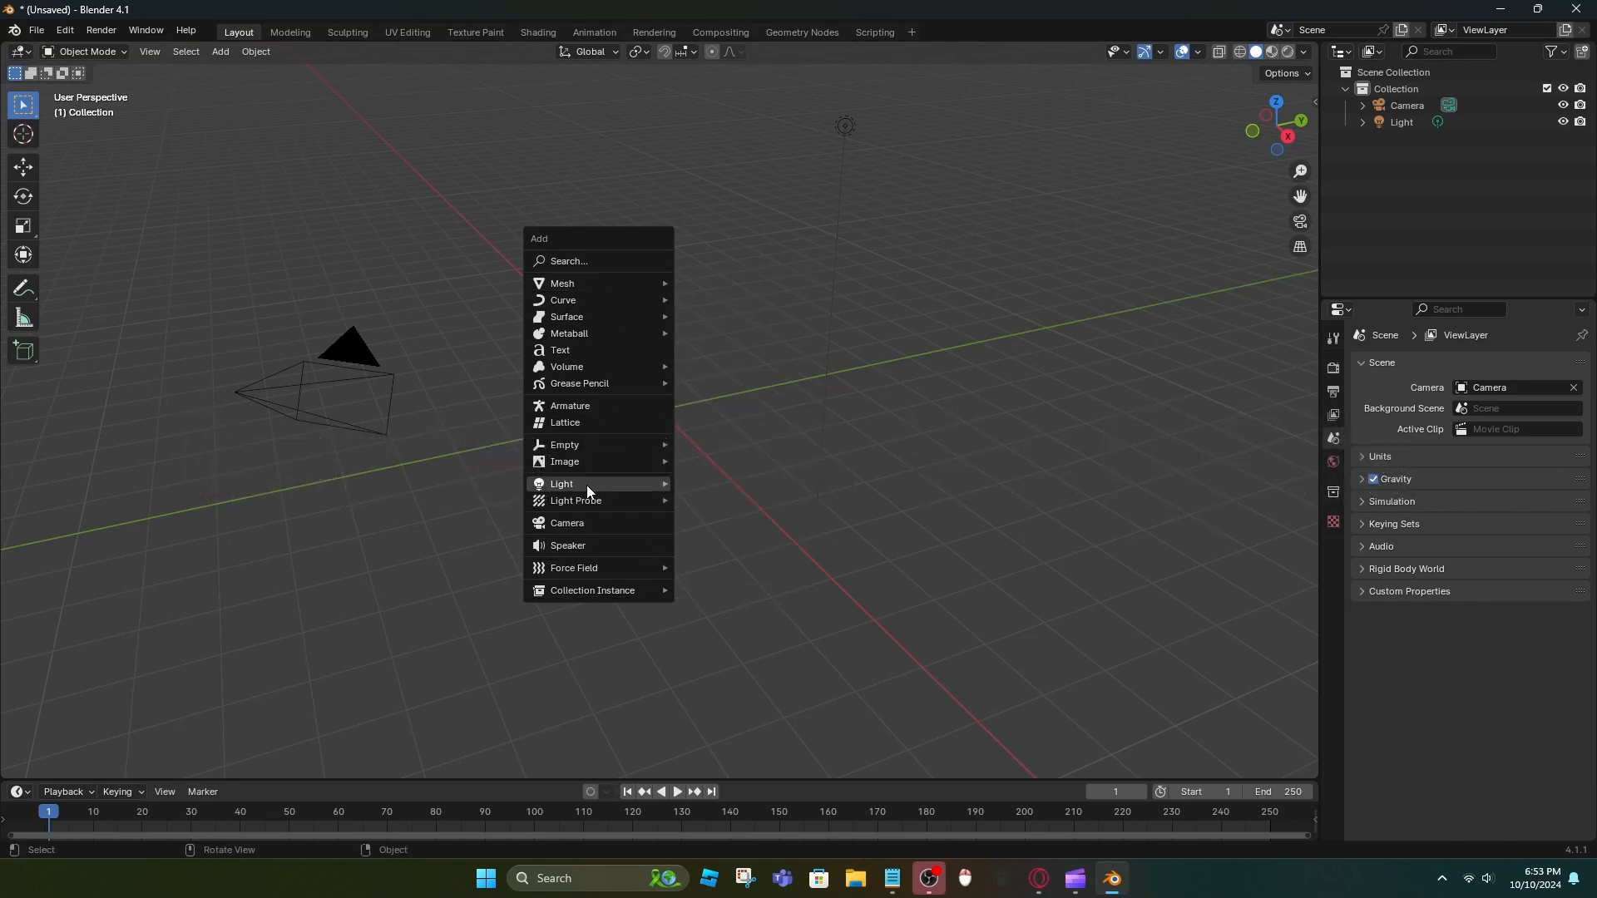
mouse_move(587, 486)
click(711, 539)
middle_drag(720, 523, 731, 456)
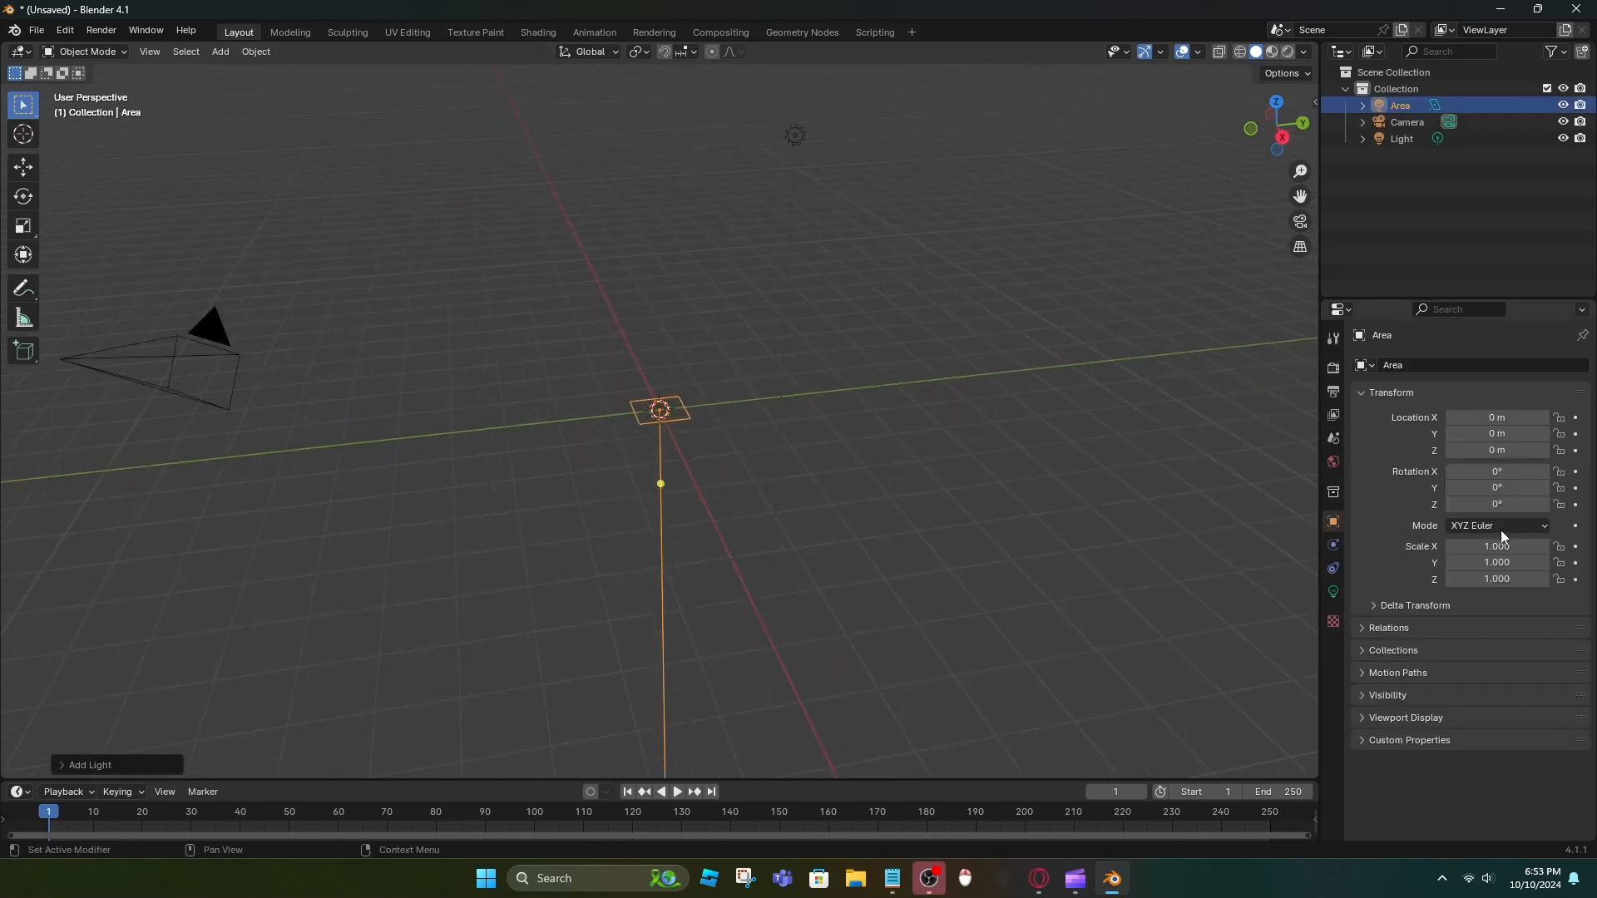
click(1333, 592)
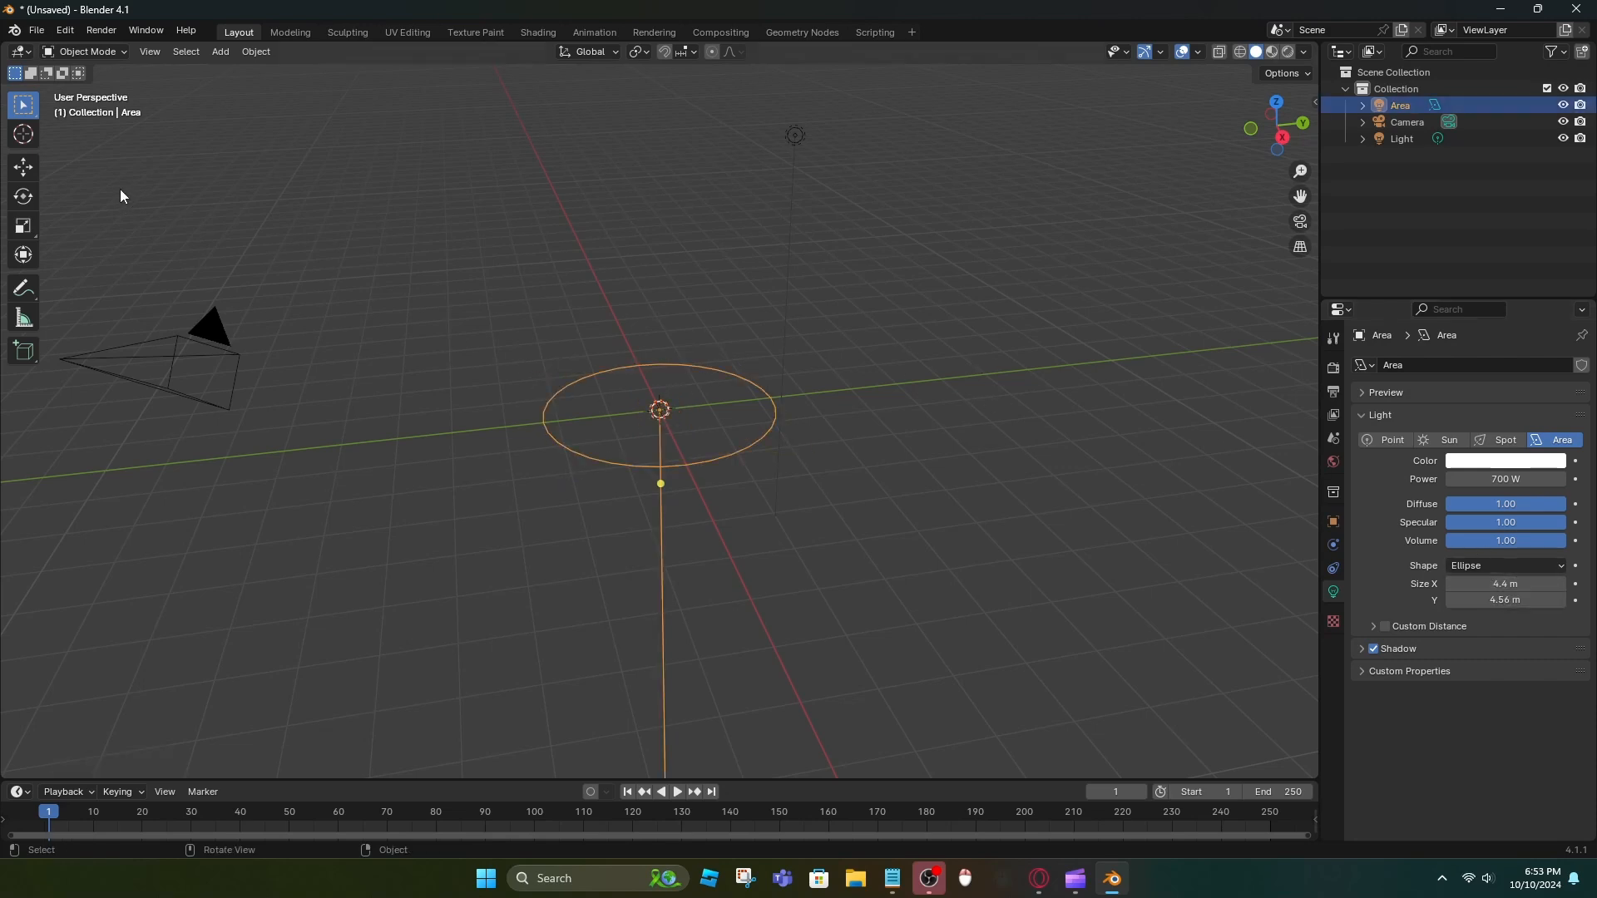
- Raise the area light, move it to one side along Y and rotate it to aim at the scene origin
middle_drag(655, 283, 628, 264)
drag(660, 353, 659, 133)
drag(702, 188, 705, 189)
drag(857, 192, 980, 201)
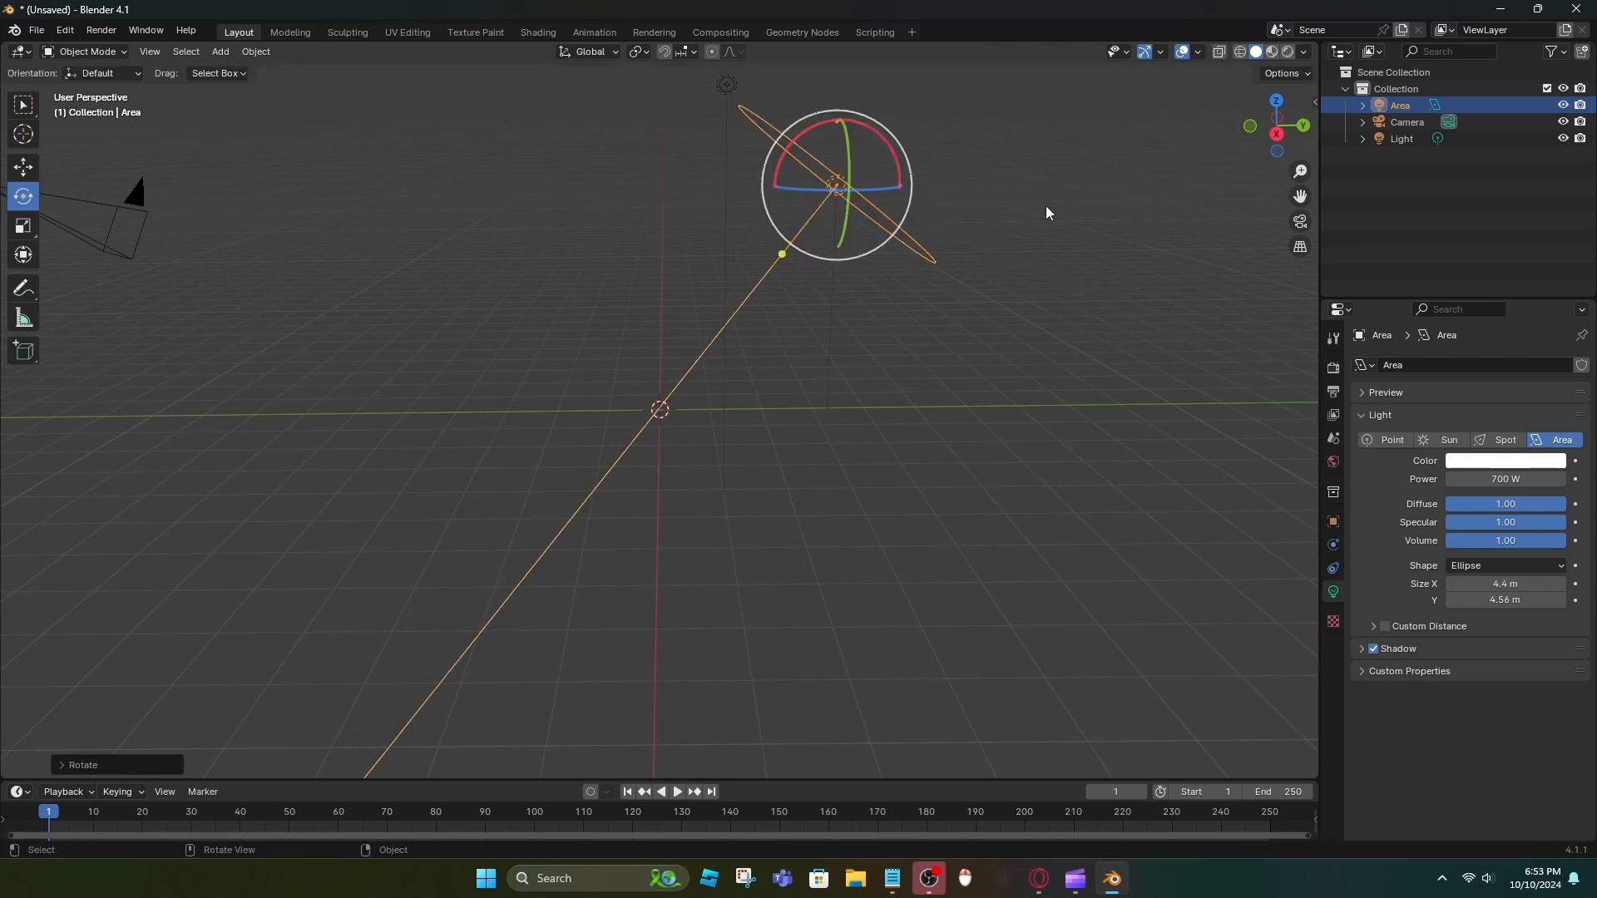
- Duplicate the area light, move the copy along Y to the opposite side and rotate it to mirror the original
click(797, 220)
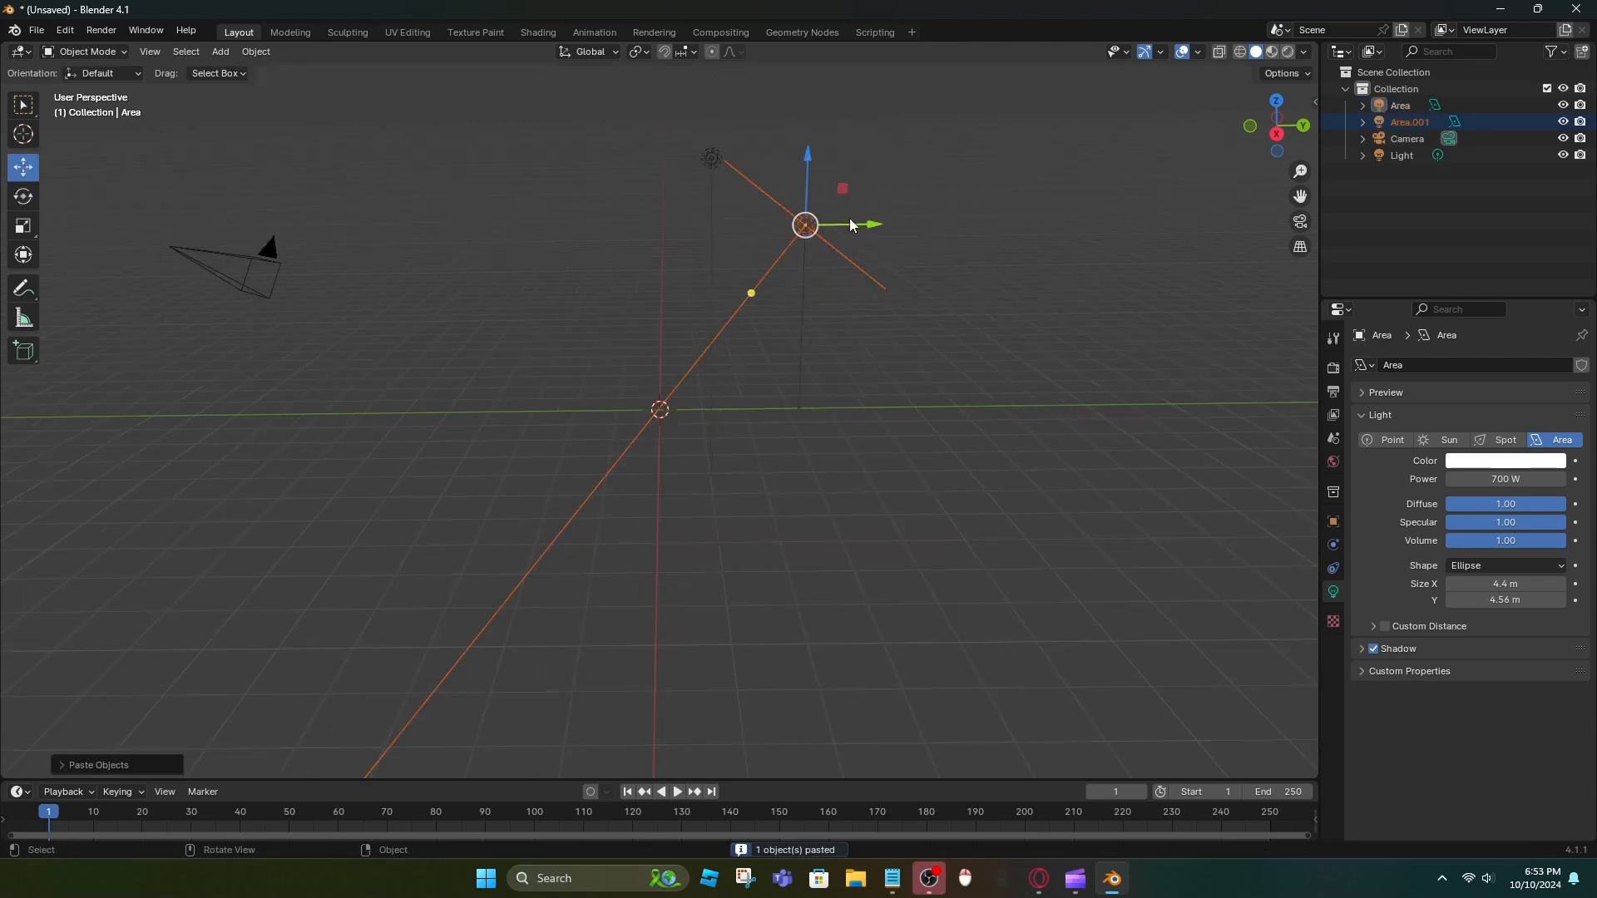
drag(851, 225, 554, 233)
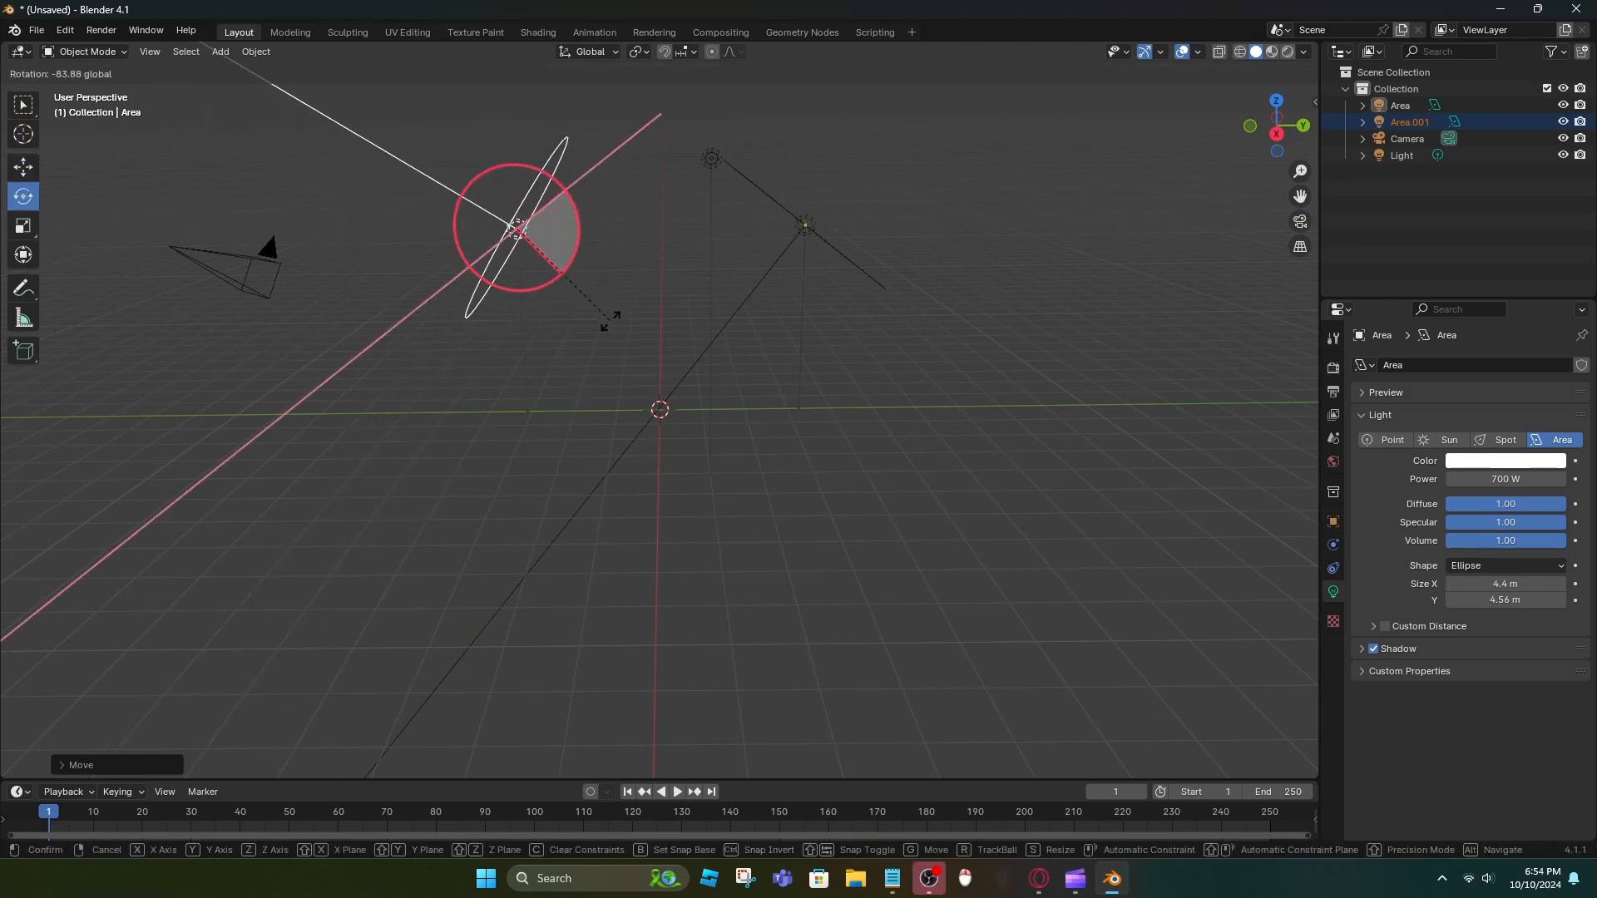
click(593, 353)
click(906, 364)
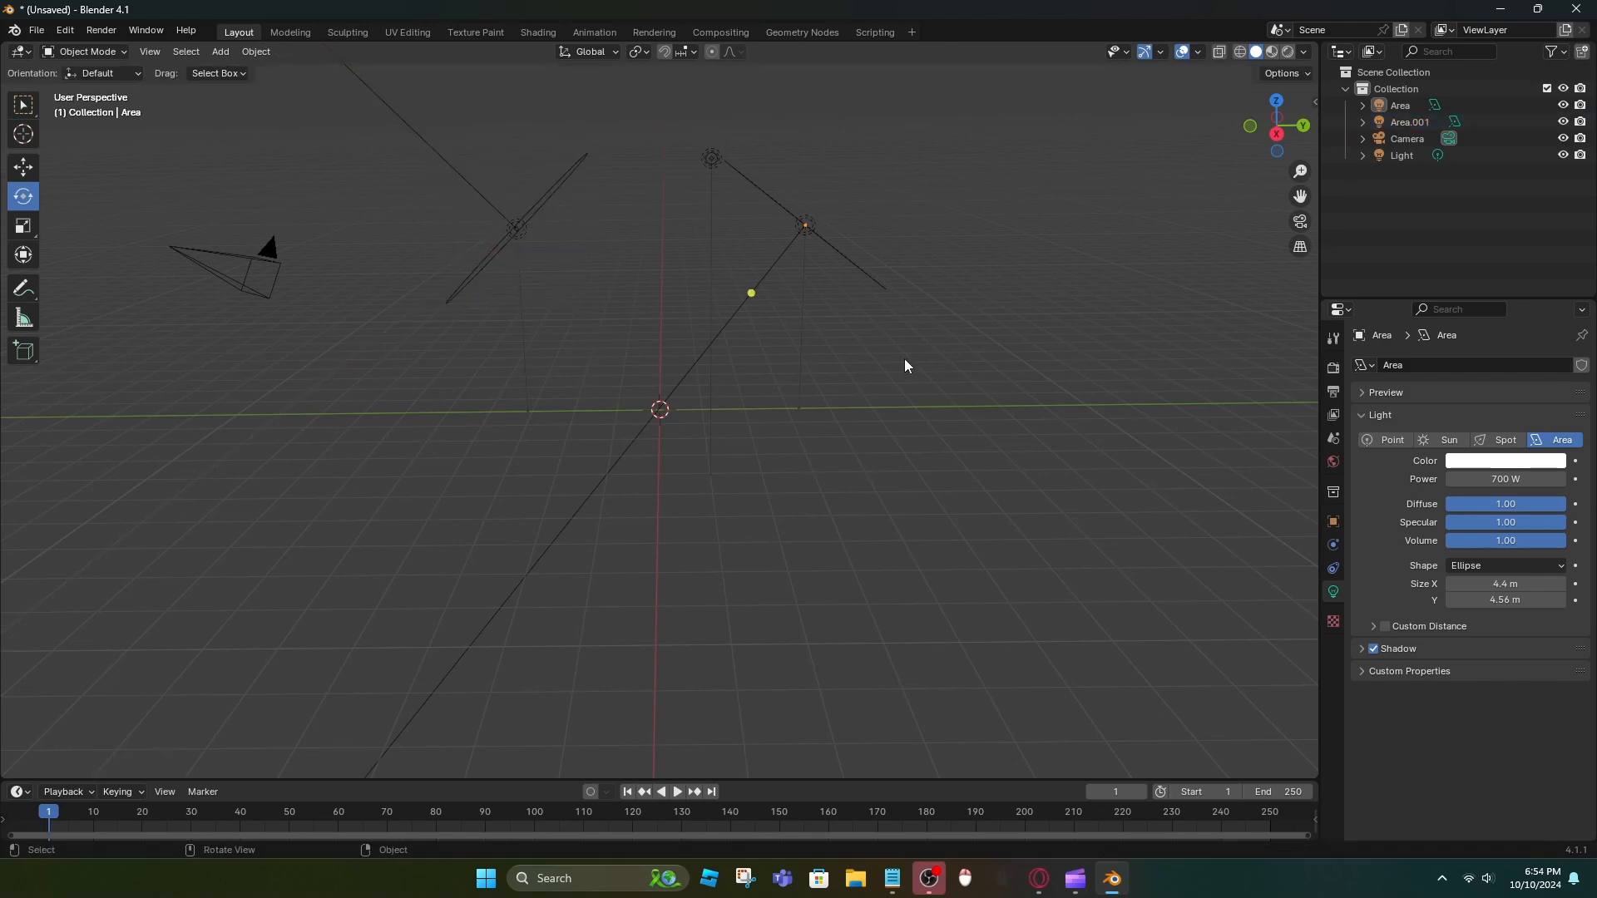
middle_drag(943, 353, 944, 338)
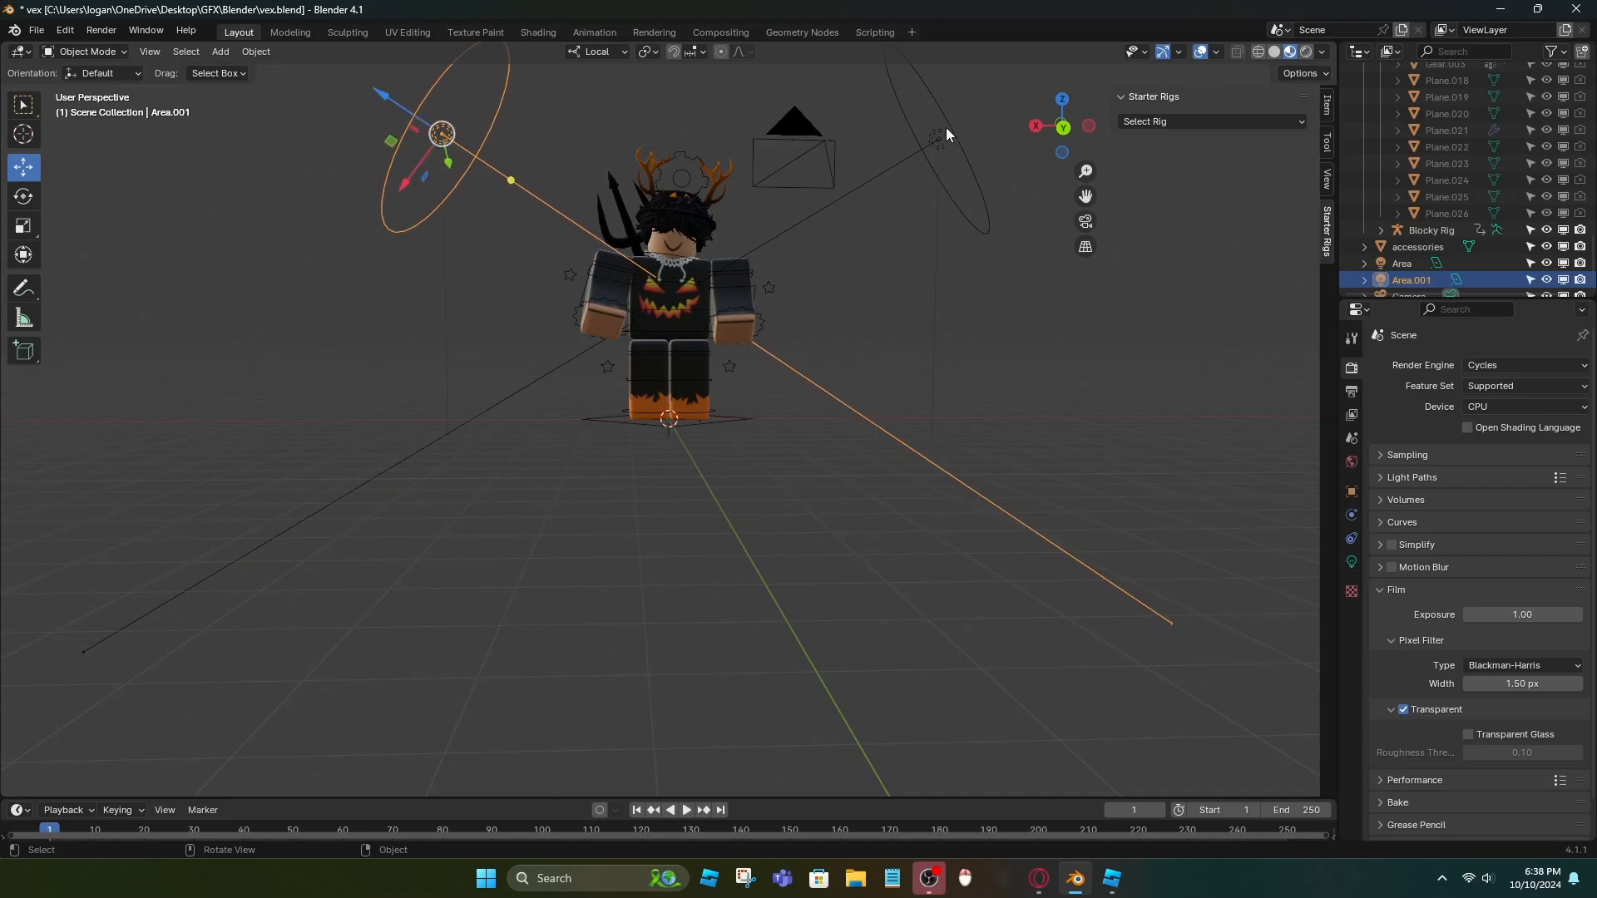
- In the avatar scene, re-aim the area light opposite the trident side and render the image
click(939, 138)
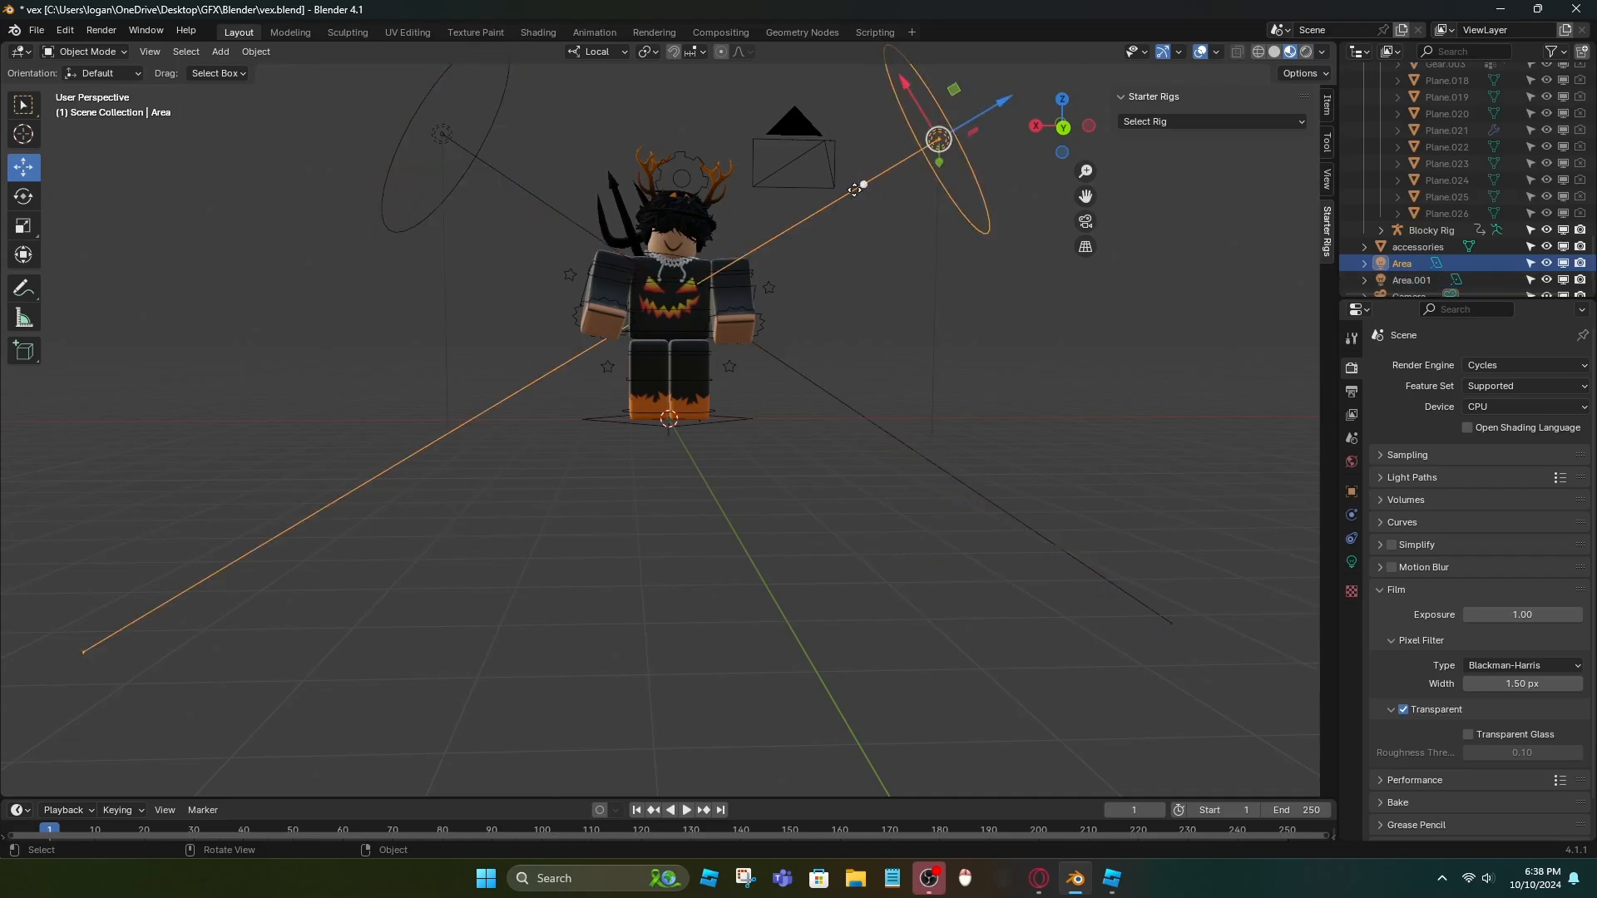
click(915, 323)
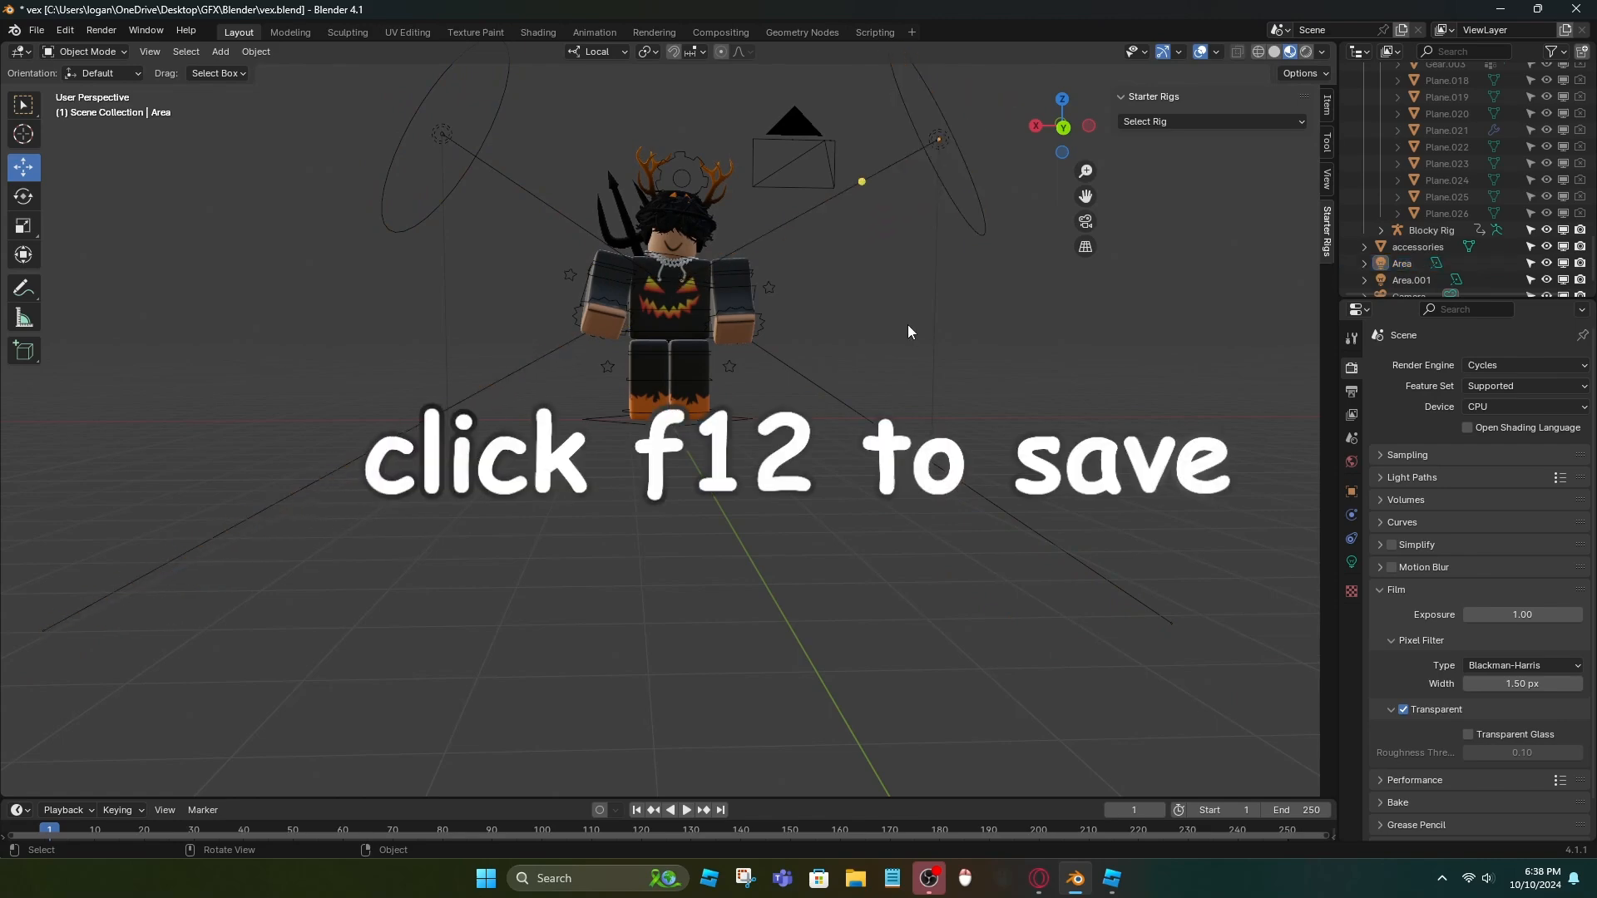
key(F12)
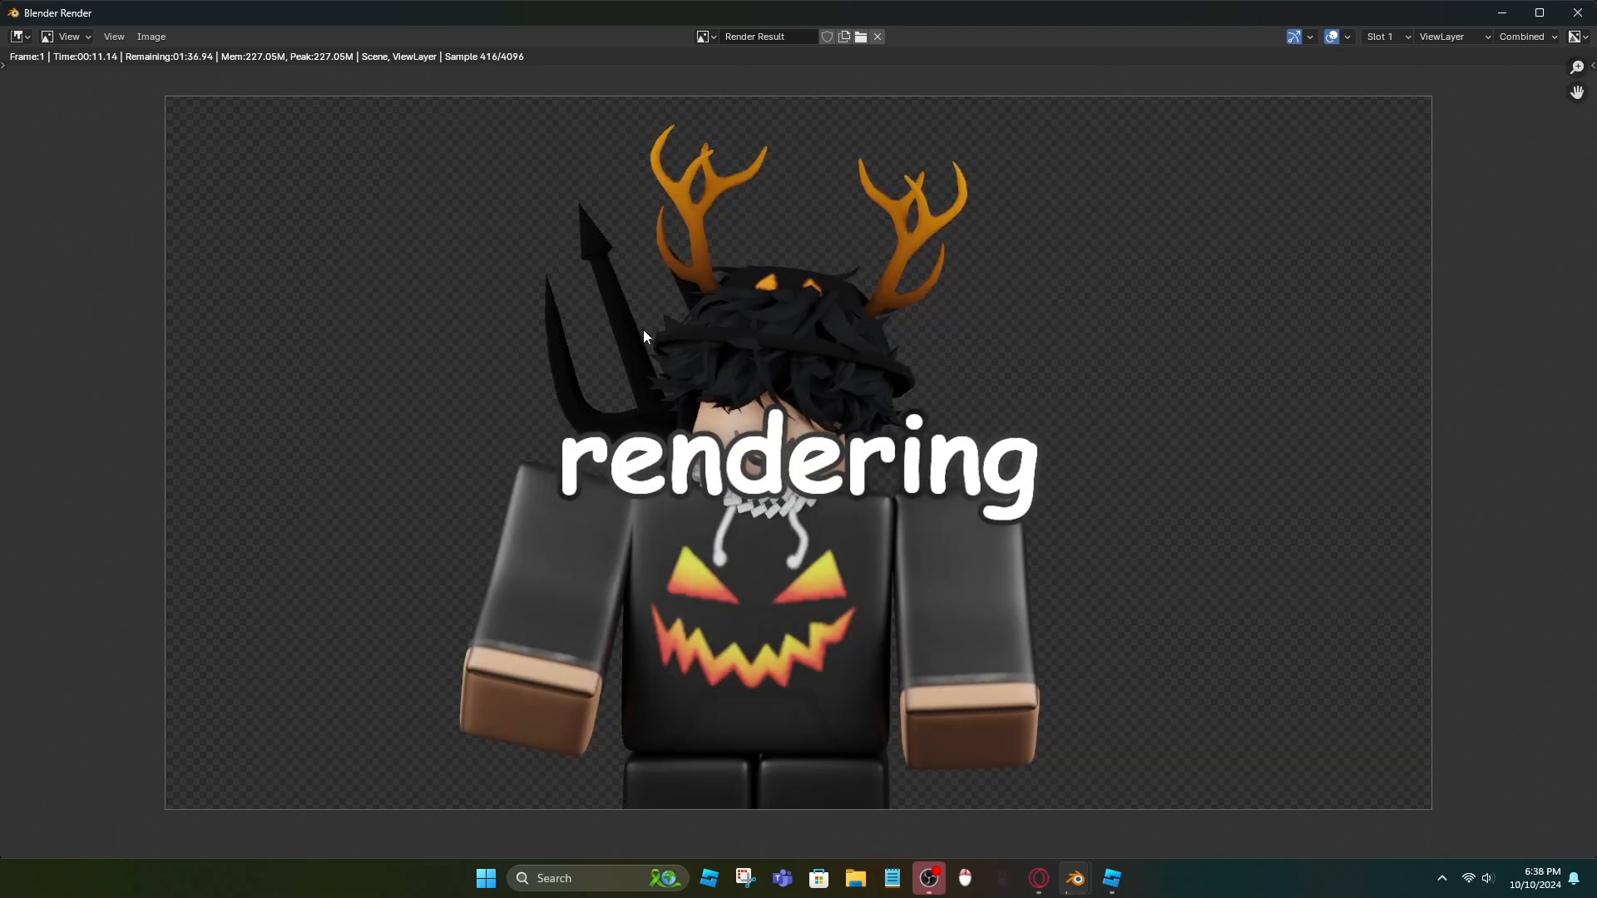
- Save the rendered image under the name render
click(151, 37)
click(189, 193)
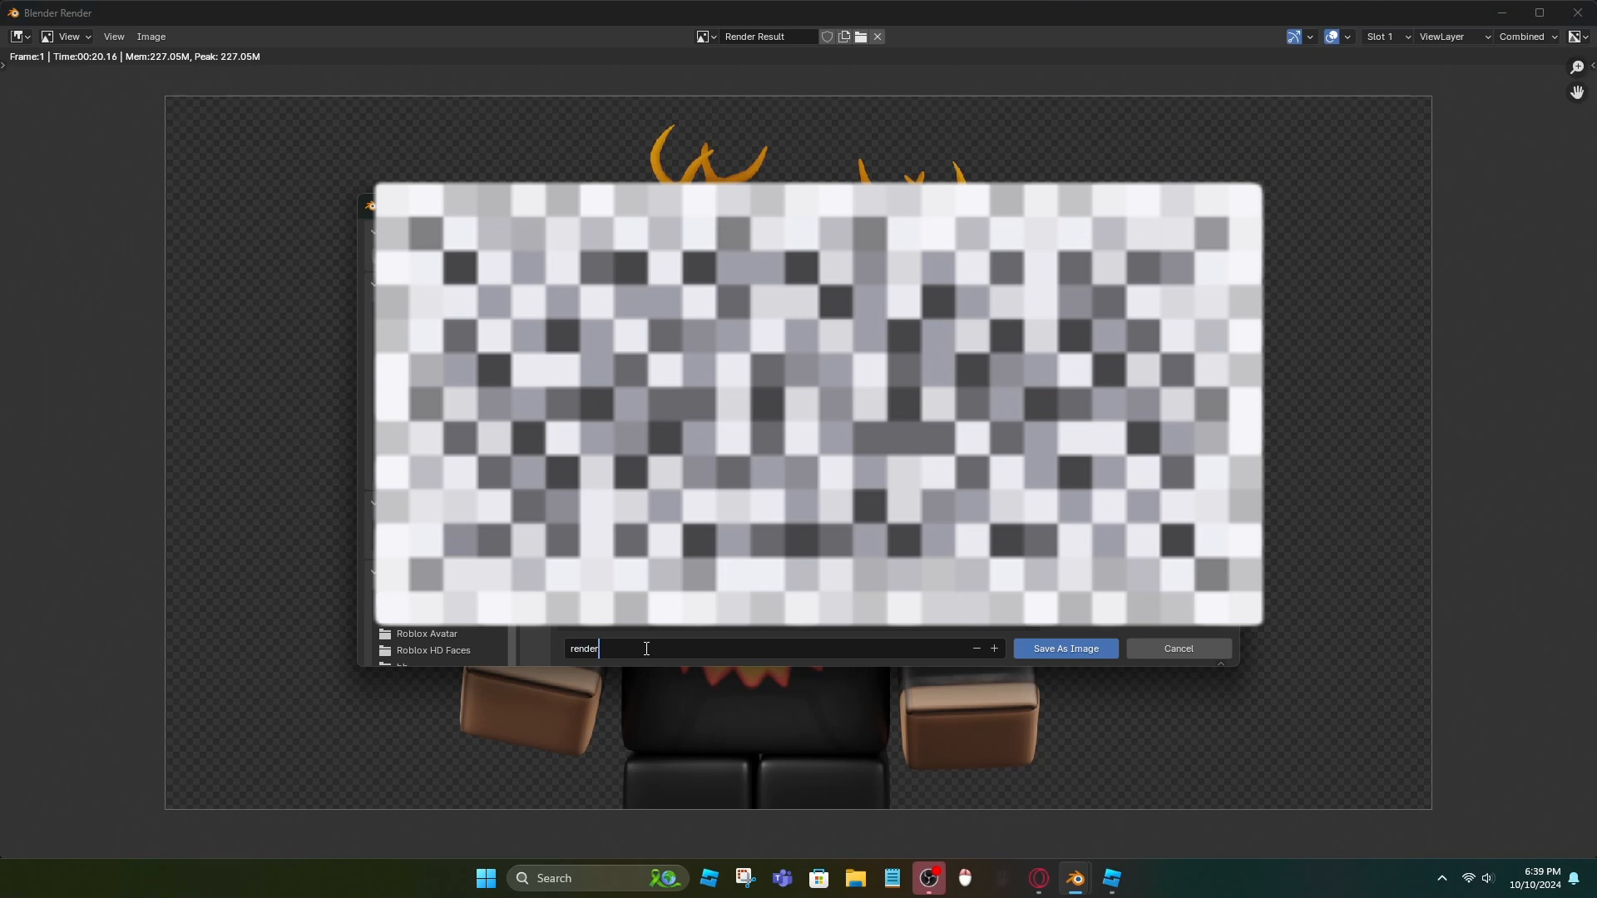
click(1041, 655)
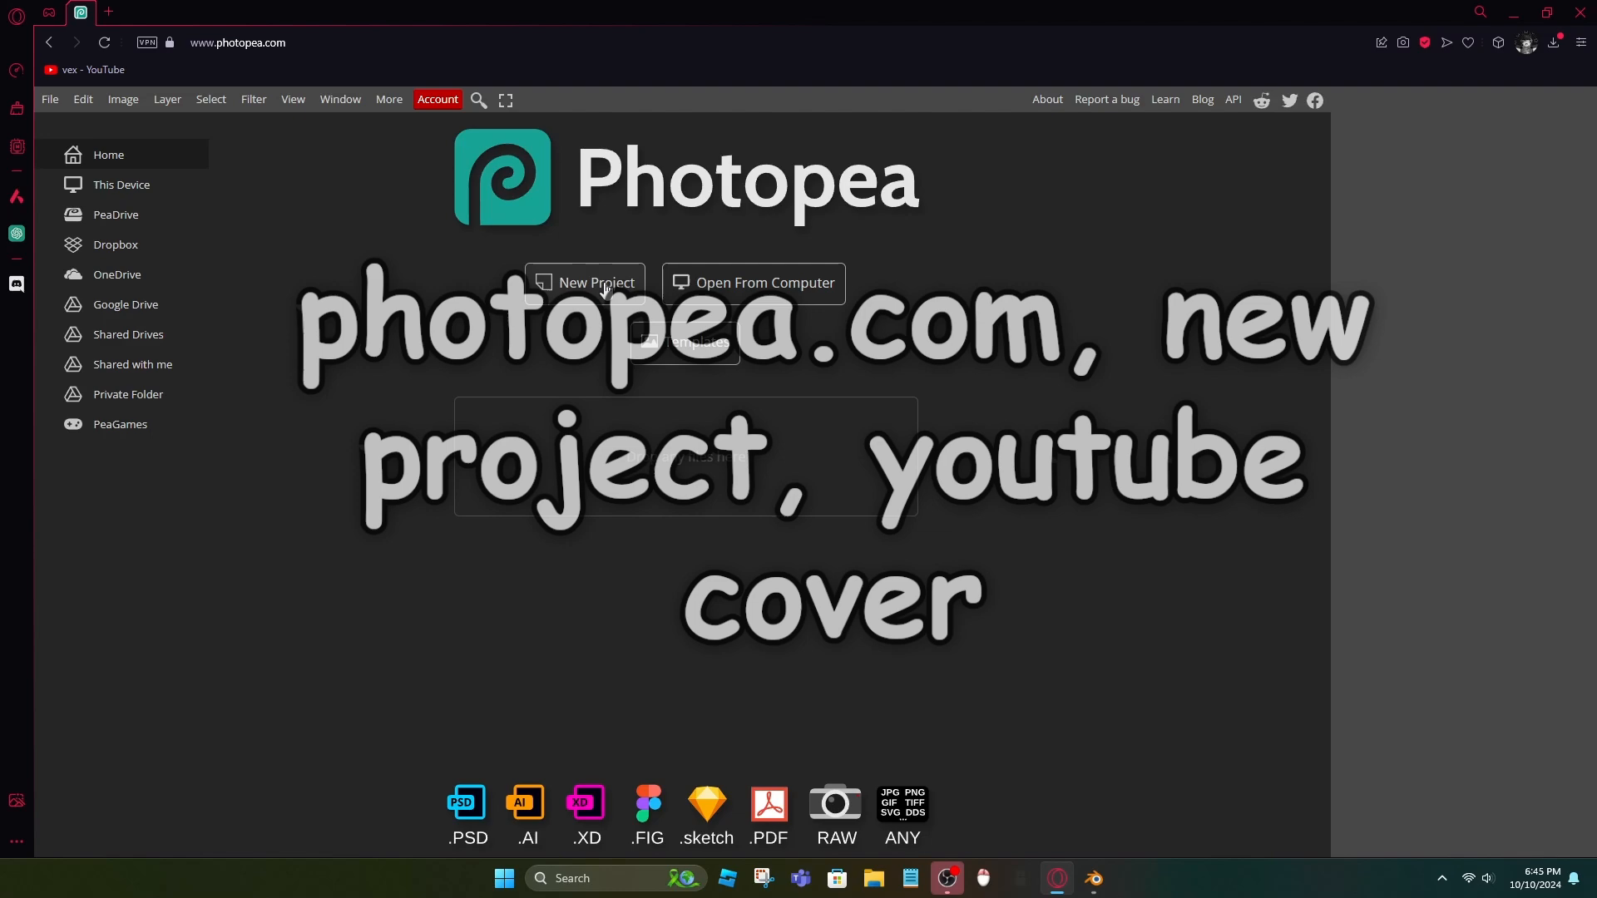
- Switch to Photopea and create a new project from the 2560 x 1440 px Youtube Cover preset
click(598, 283)
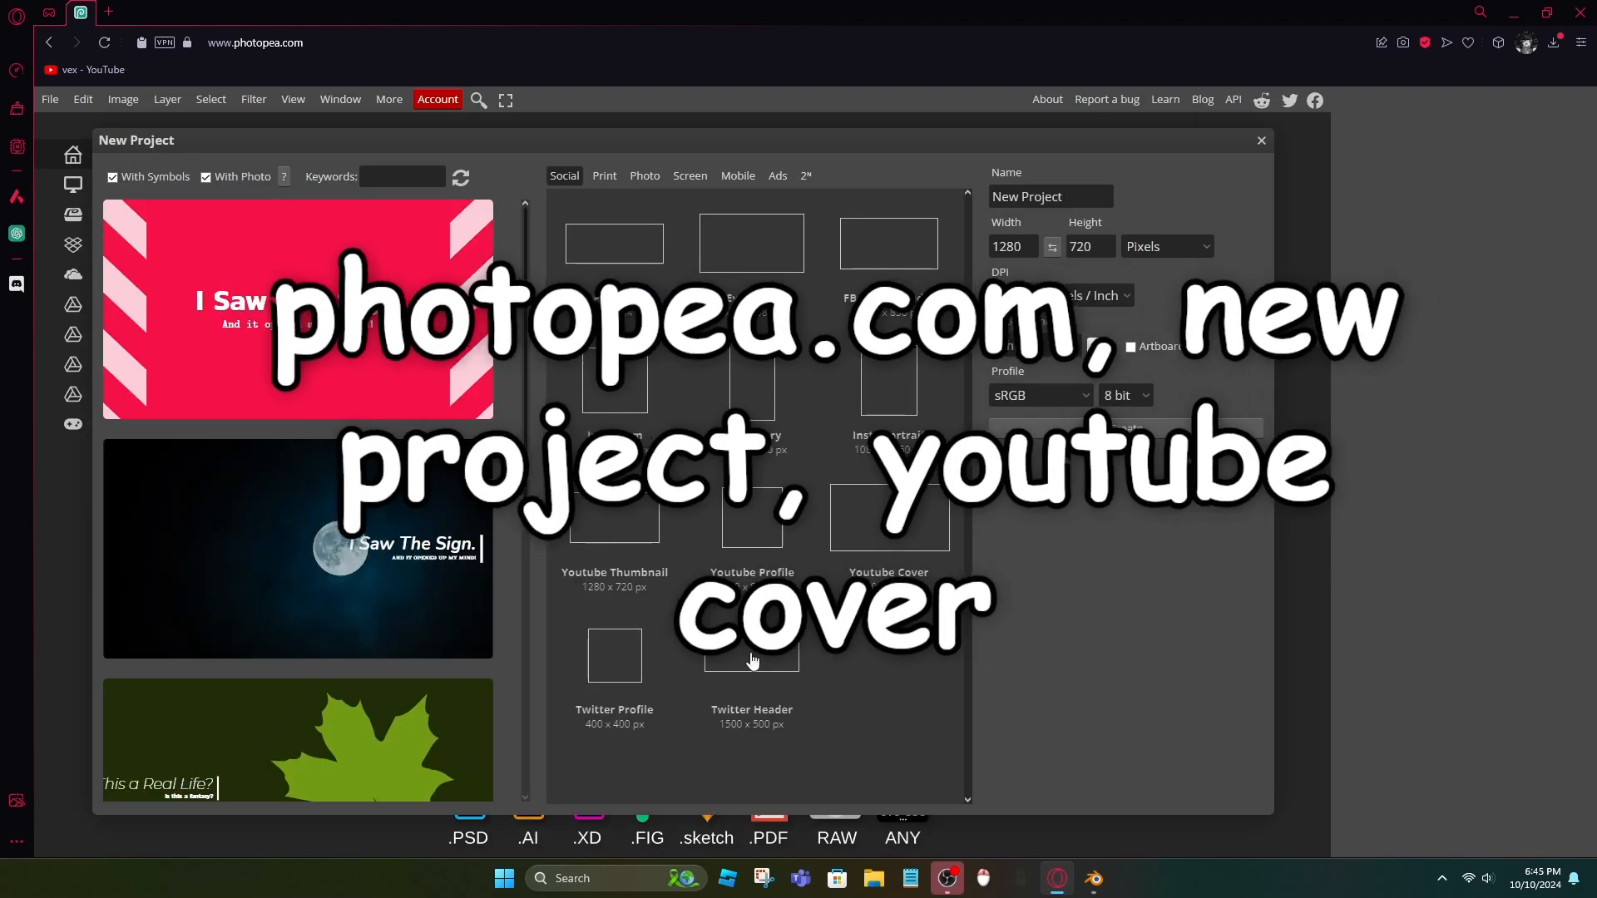
click(867, 557)
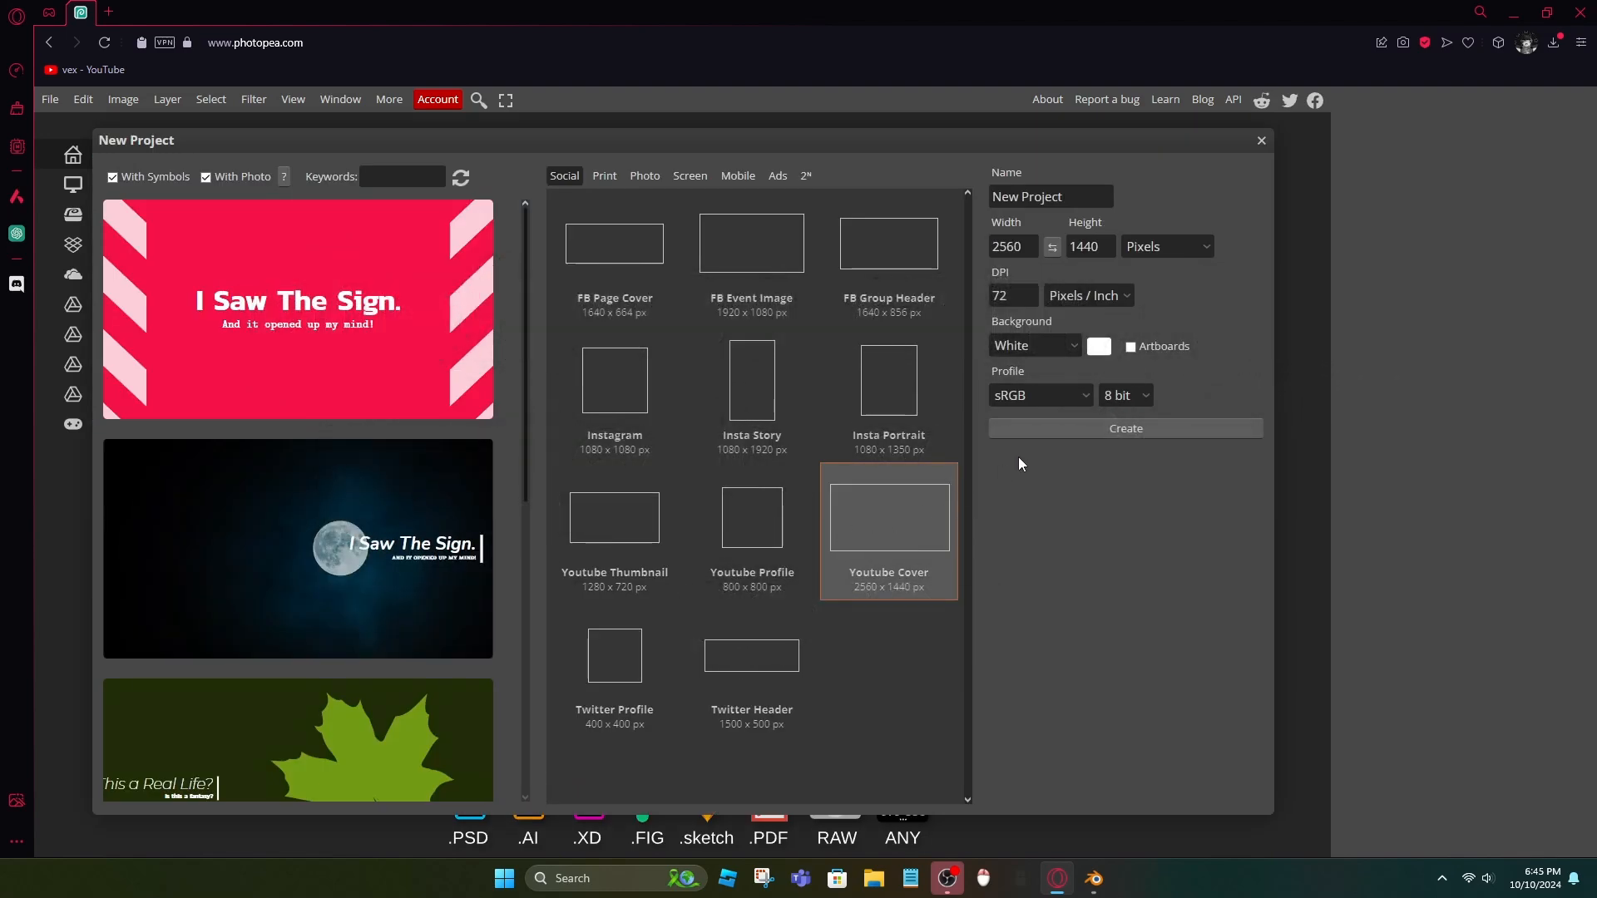
click(1042, 429)
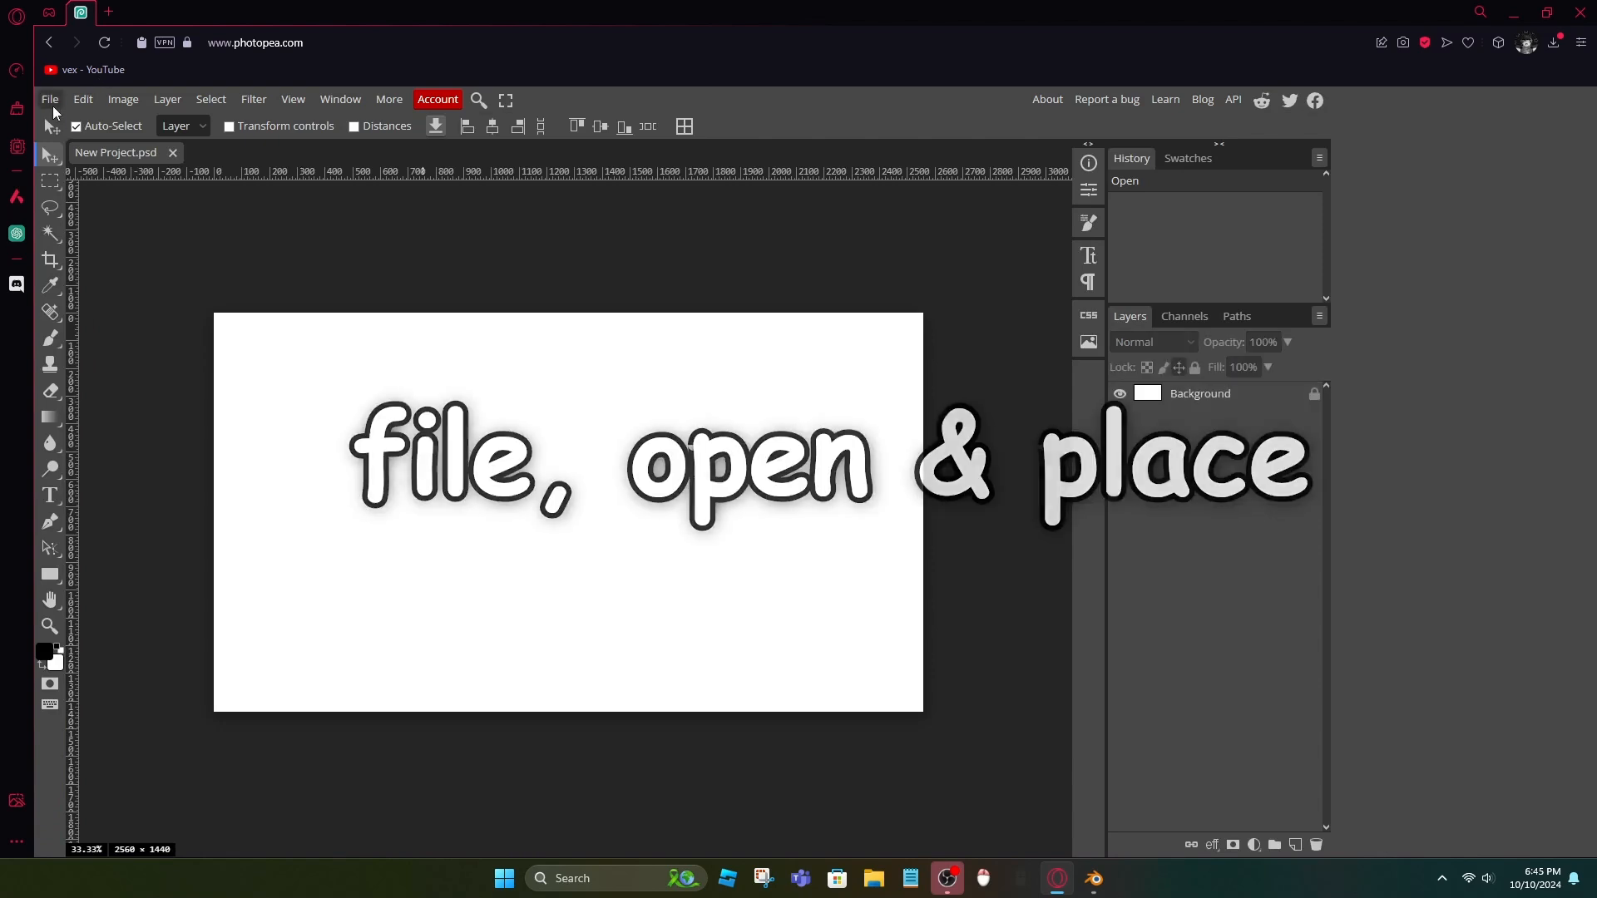
- Open and place the grassy landscape background image in the project
click(50, 99)
click(84, 176)
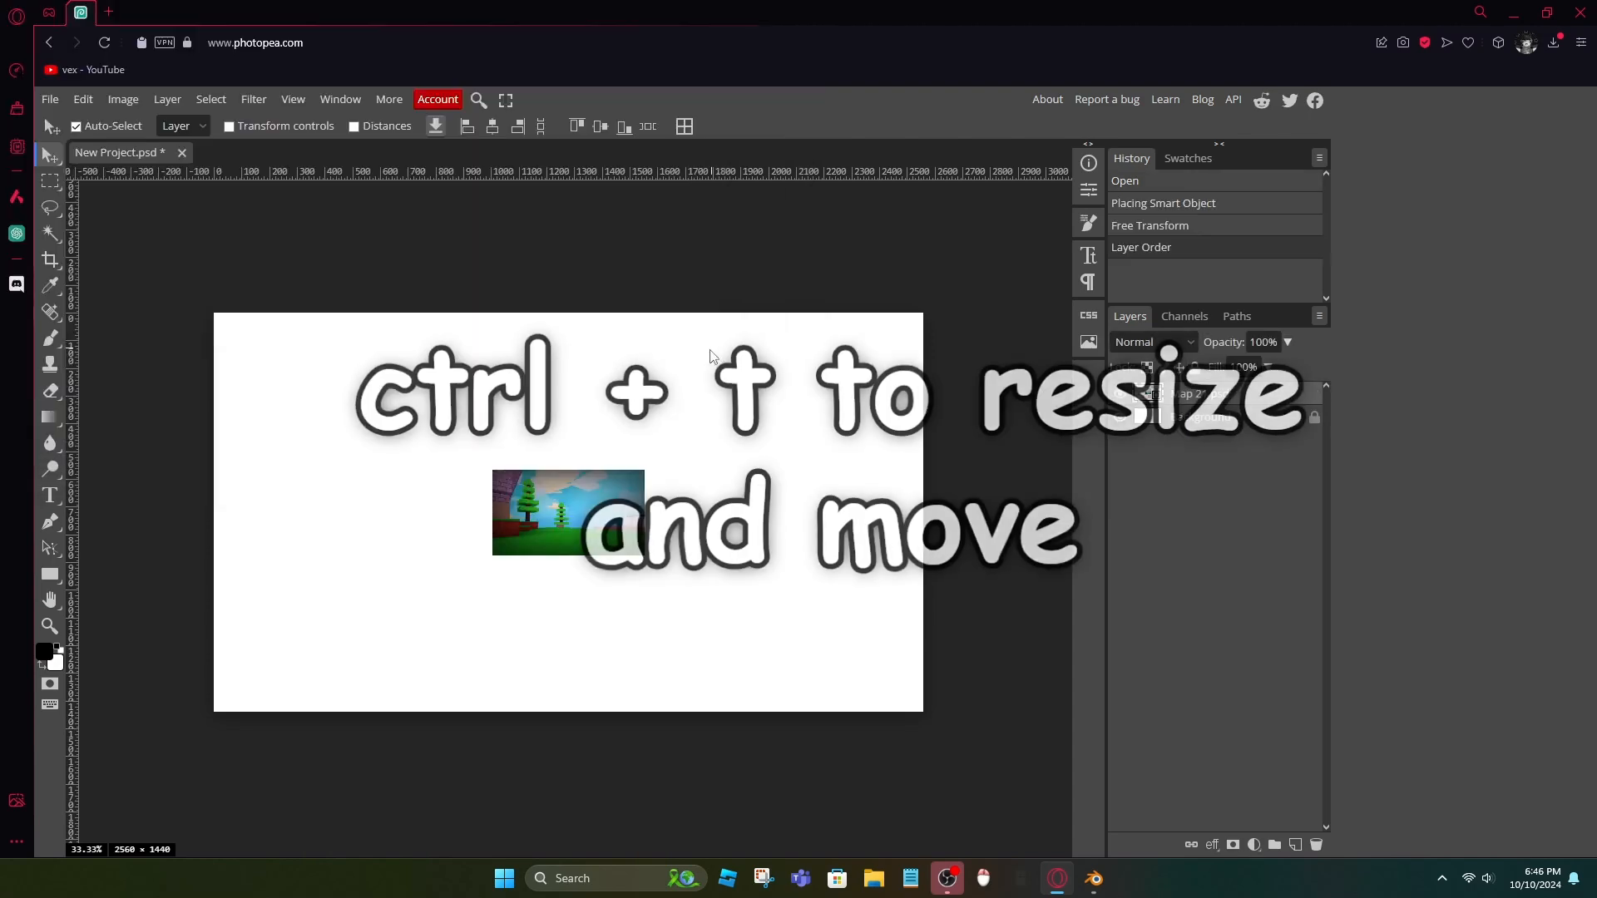
- Enlarge the Map 21 landscape layer proportionally until it covers the entire canvas
key(ctrl+t)
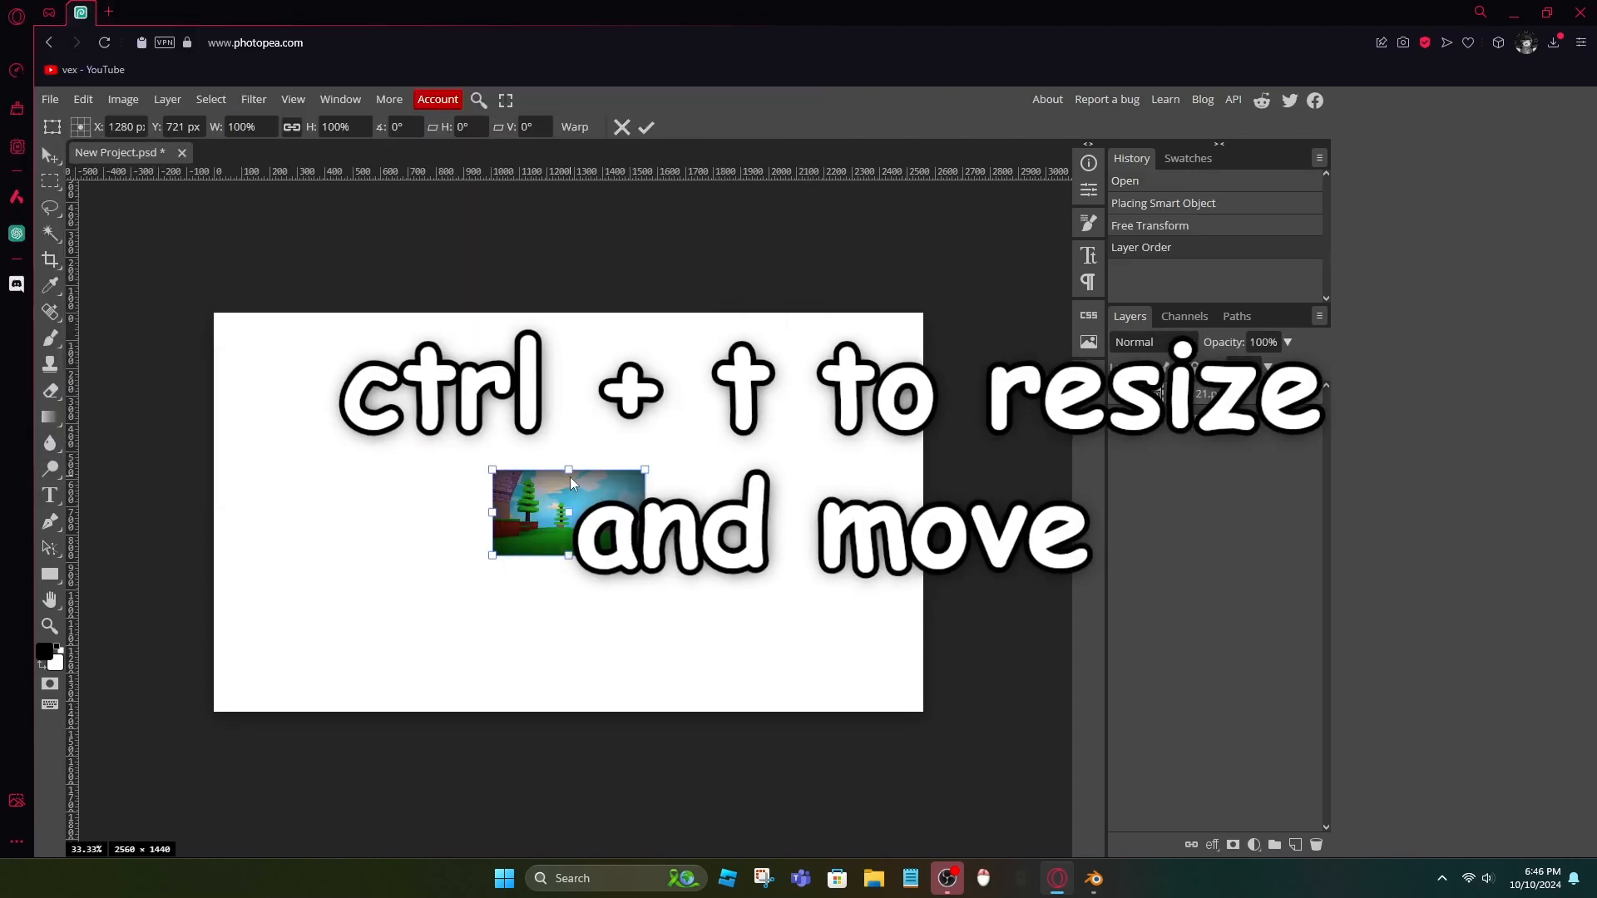
drag(568, 471, 569, 313)
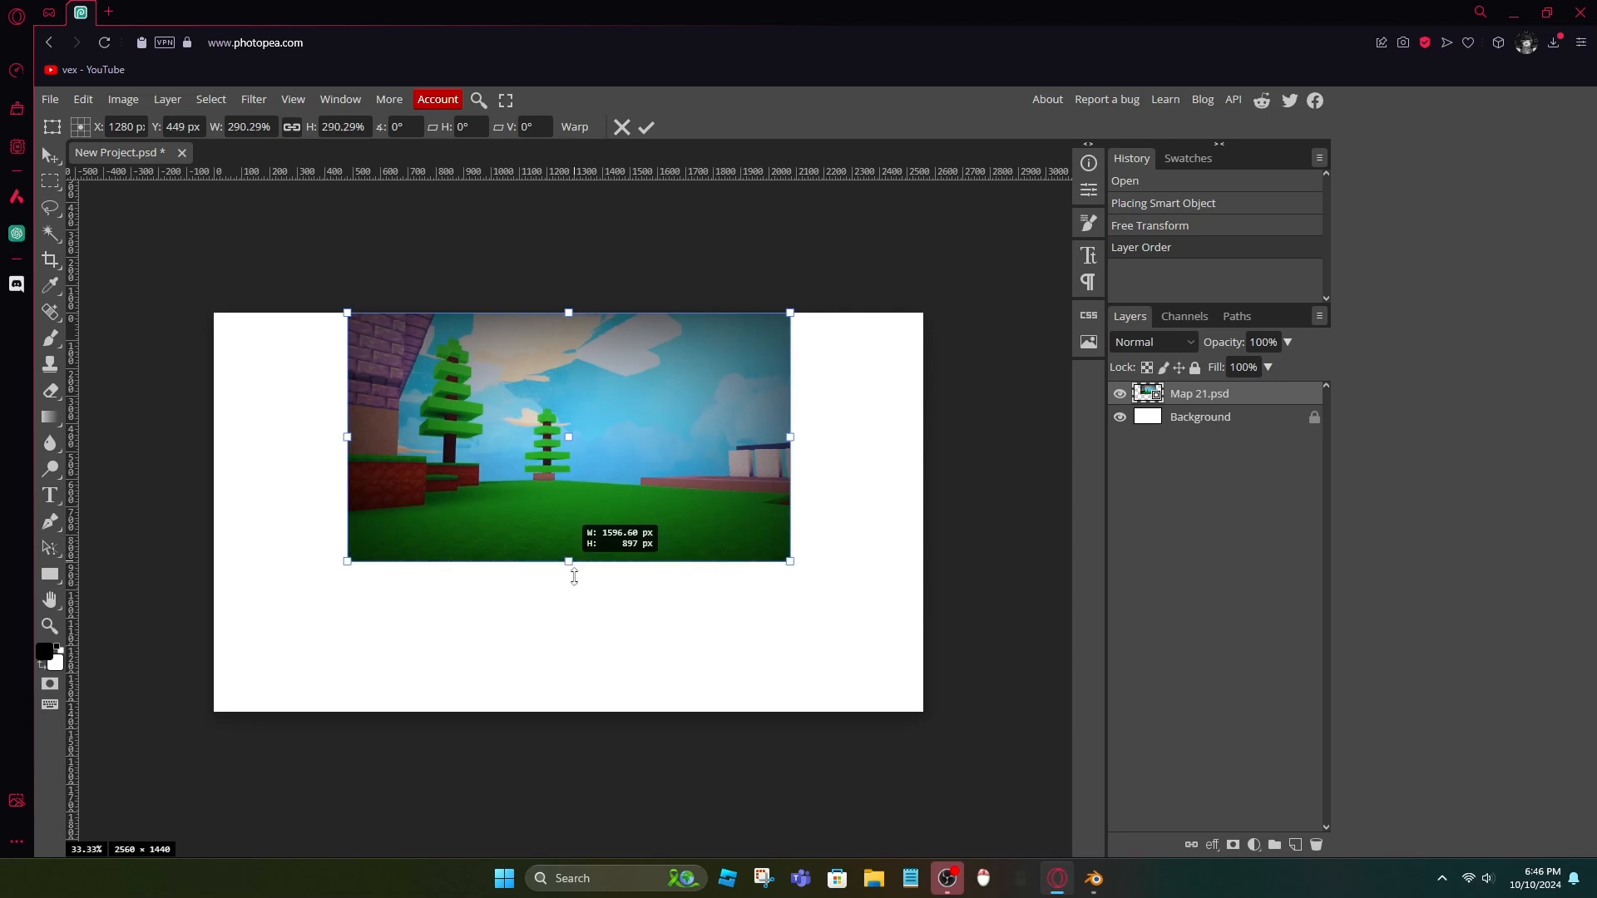
drag(574, 577, 581, 715)
click(646, 128)
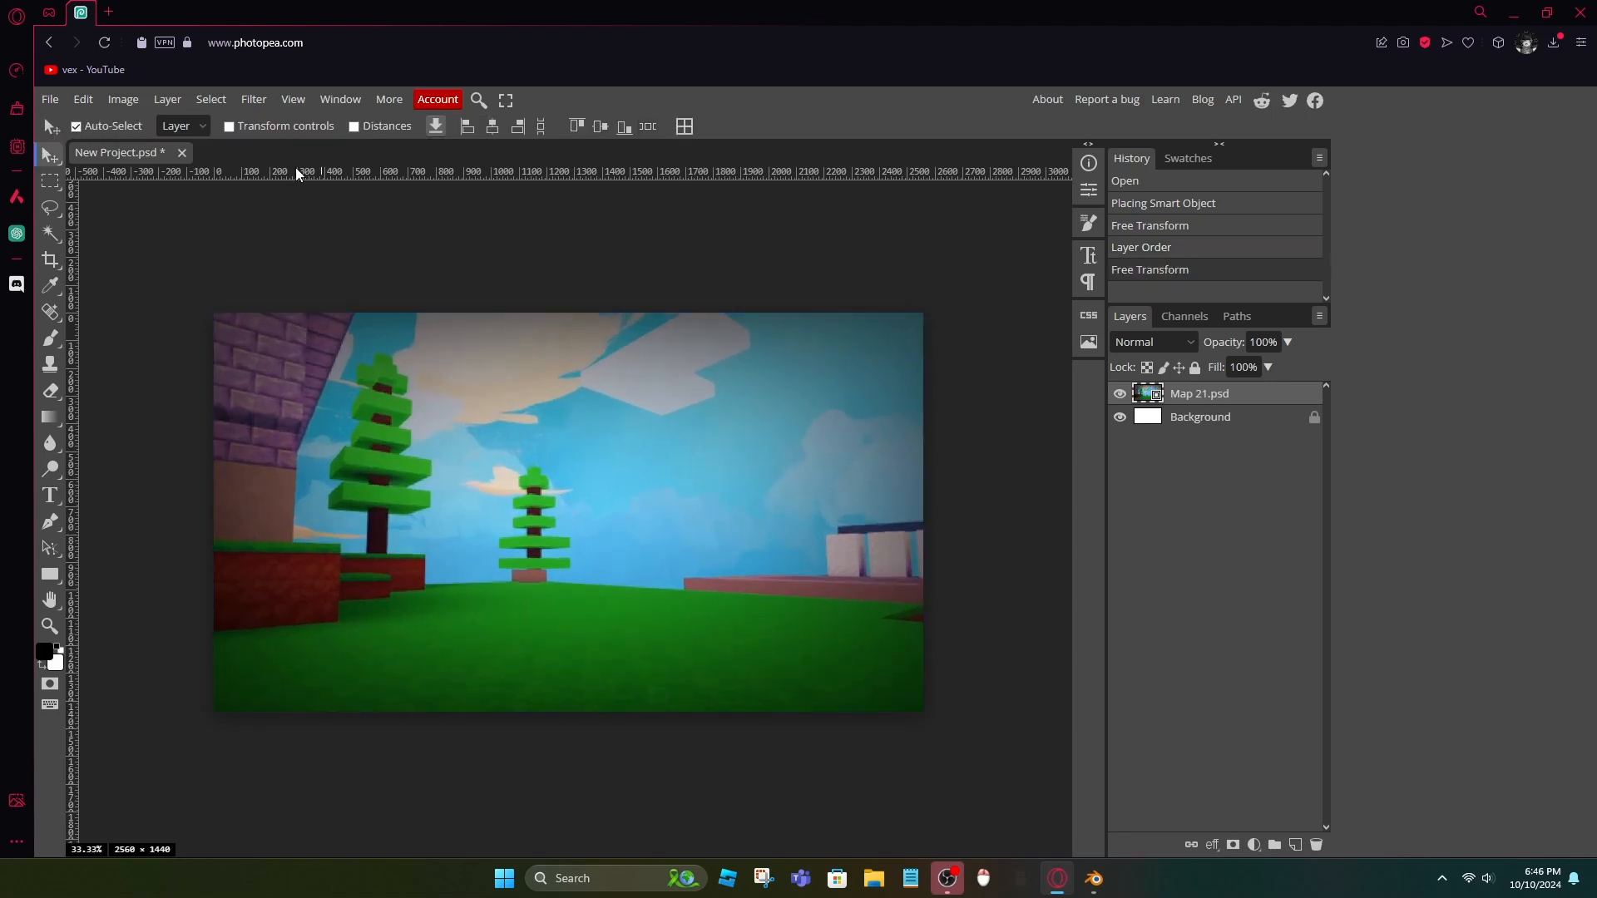
- Switch to Blender and bring up the avatar scene
click(49, 101)
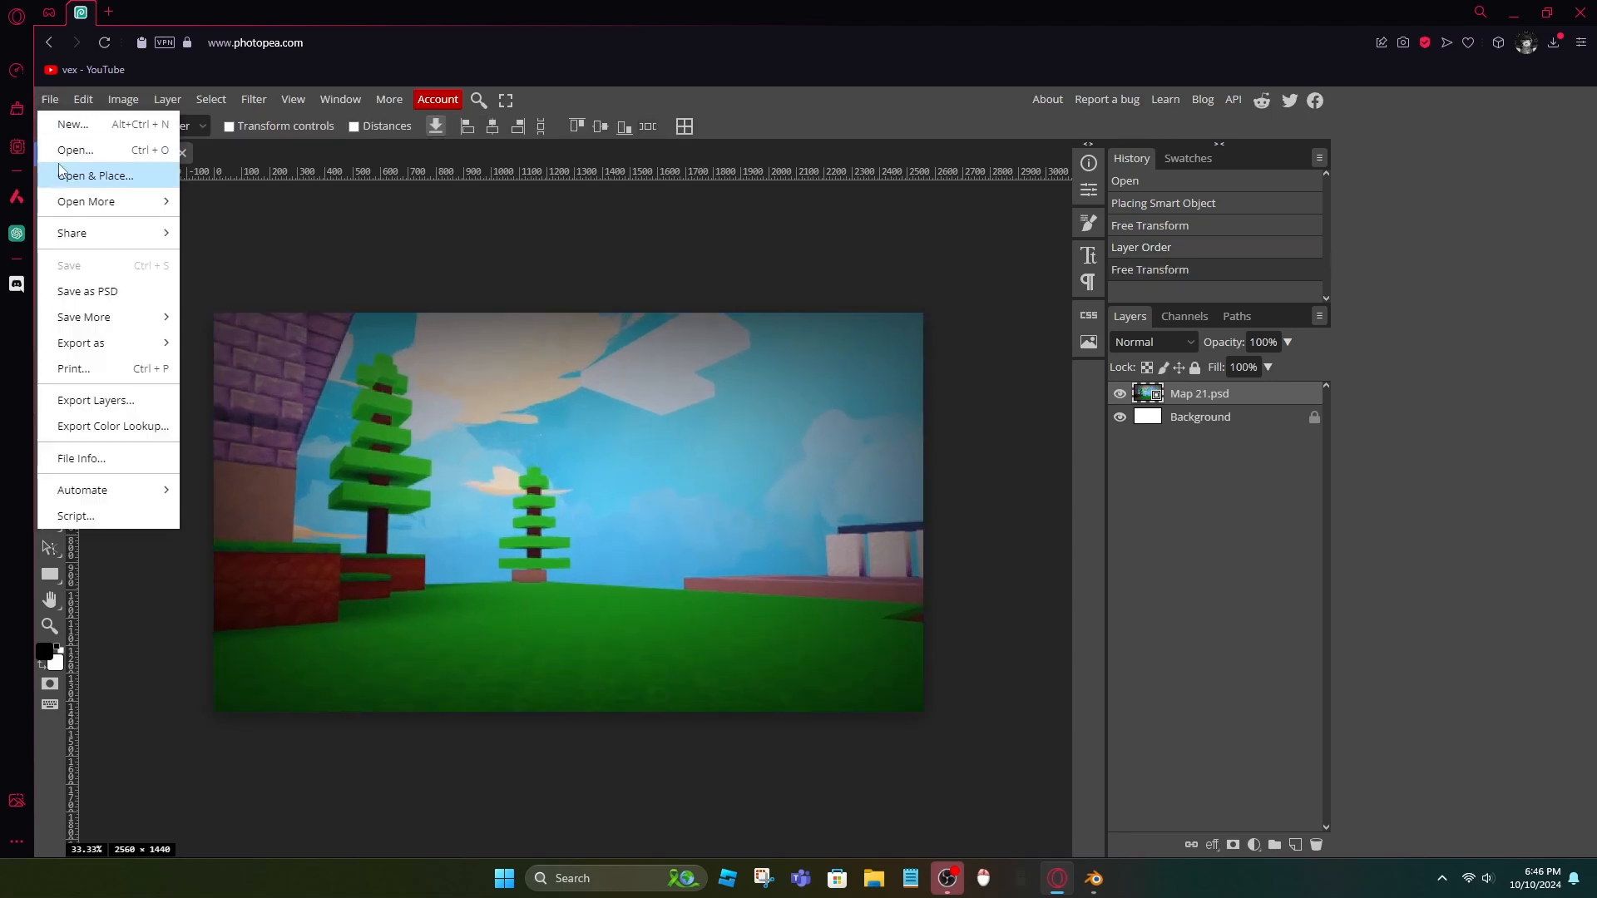
click(394, 187)
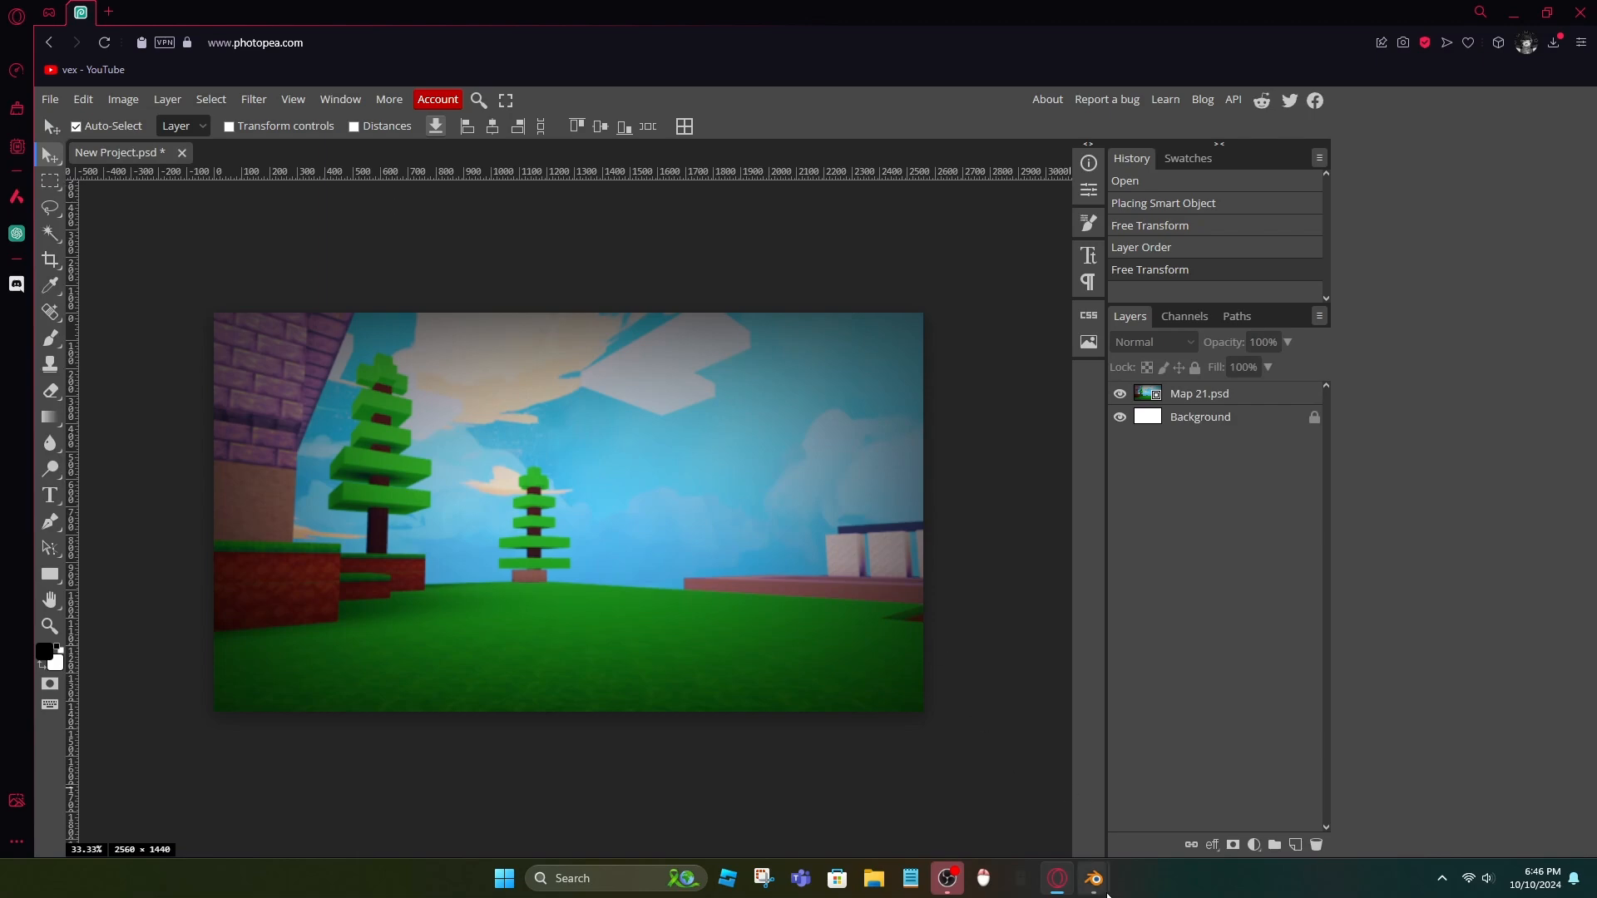
mouse_move(1105, 888)
click(1256, 736)
click(1091, 790)
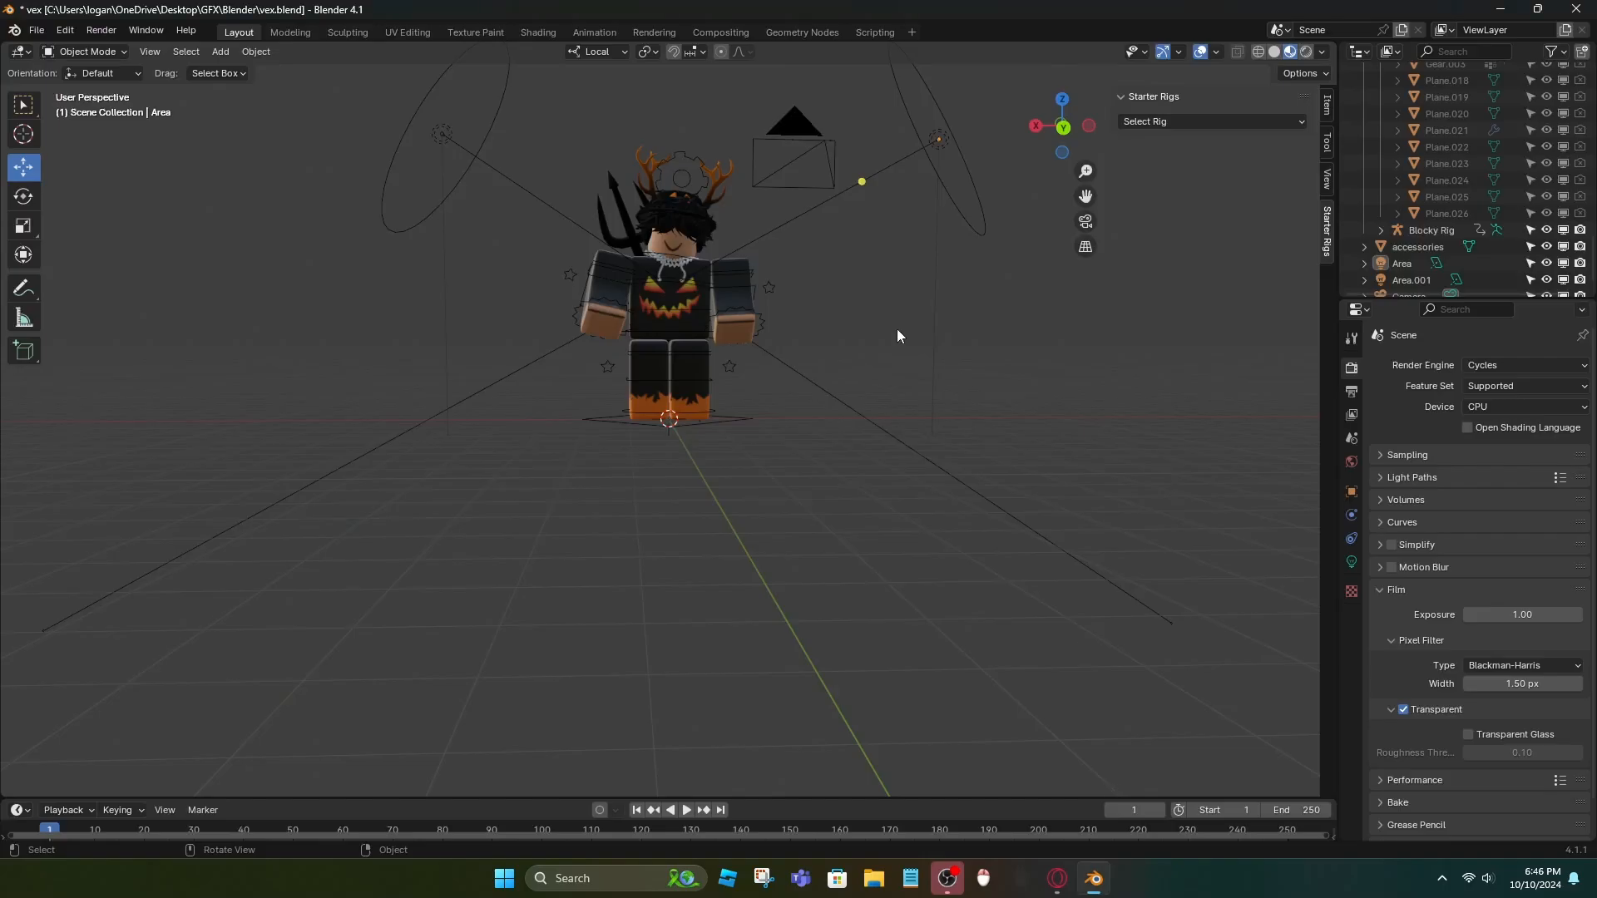
- Select the avatar's Blocky Rig armature and change it to Pose Mode
mouse_move(814, 319)
middle_down()
mouse_move(825, 306)
mouse_move(827, 346)
middle_up()
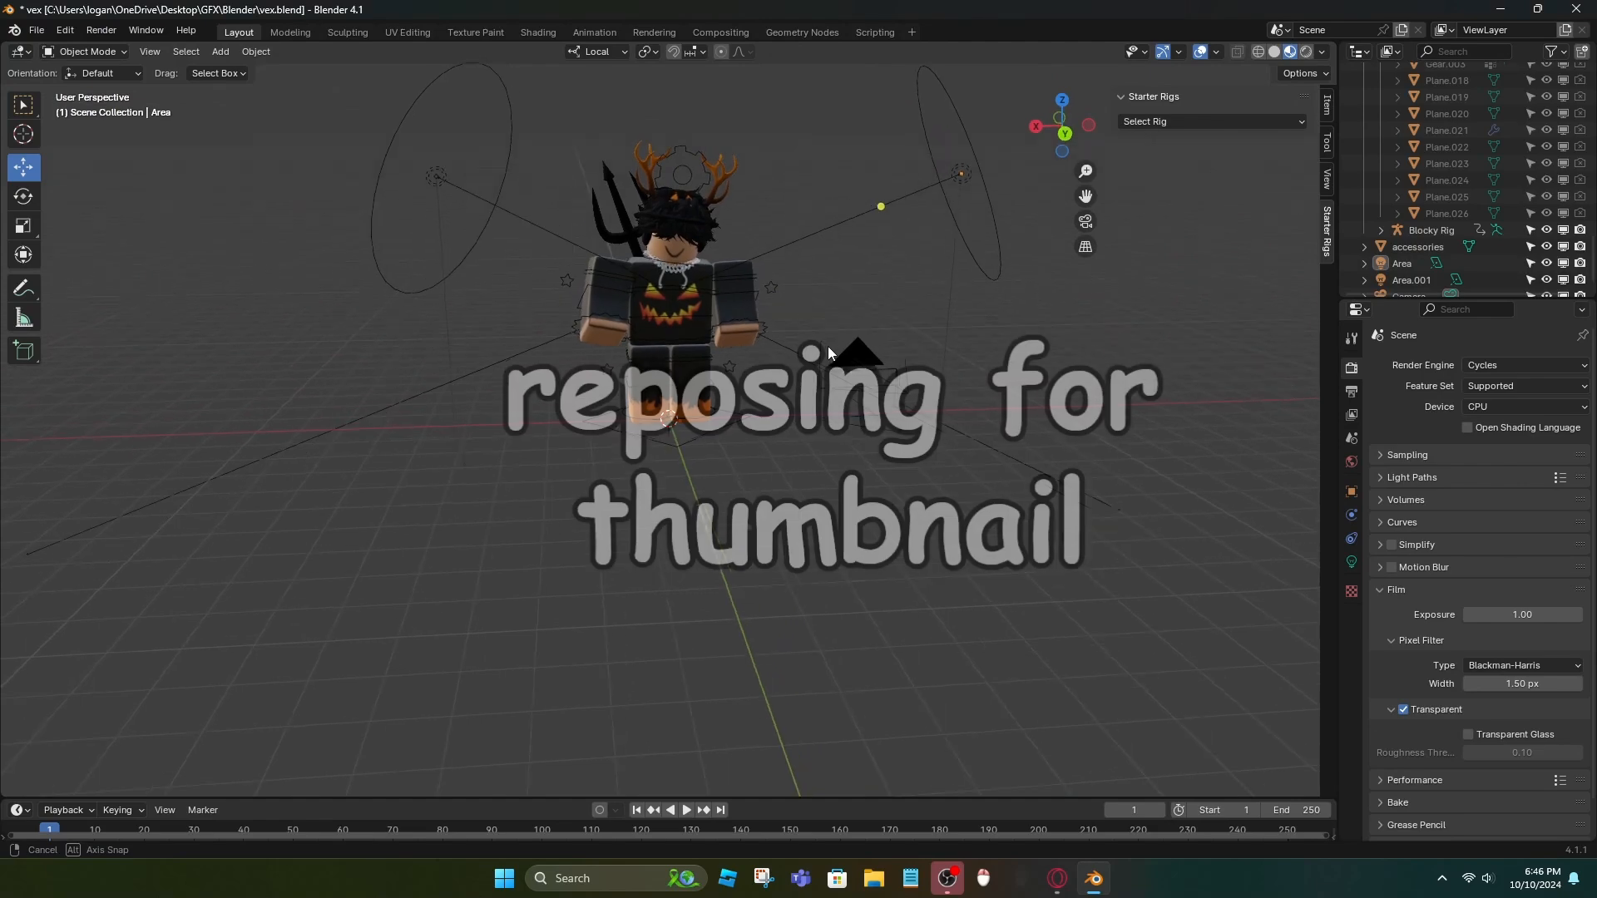
scroll(749, 328, up, 3)
scroll(701, 314, down, 3)
scroll(700, 311, up, 2)
click(681, 267)
scroll(815, 206, up, 1)
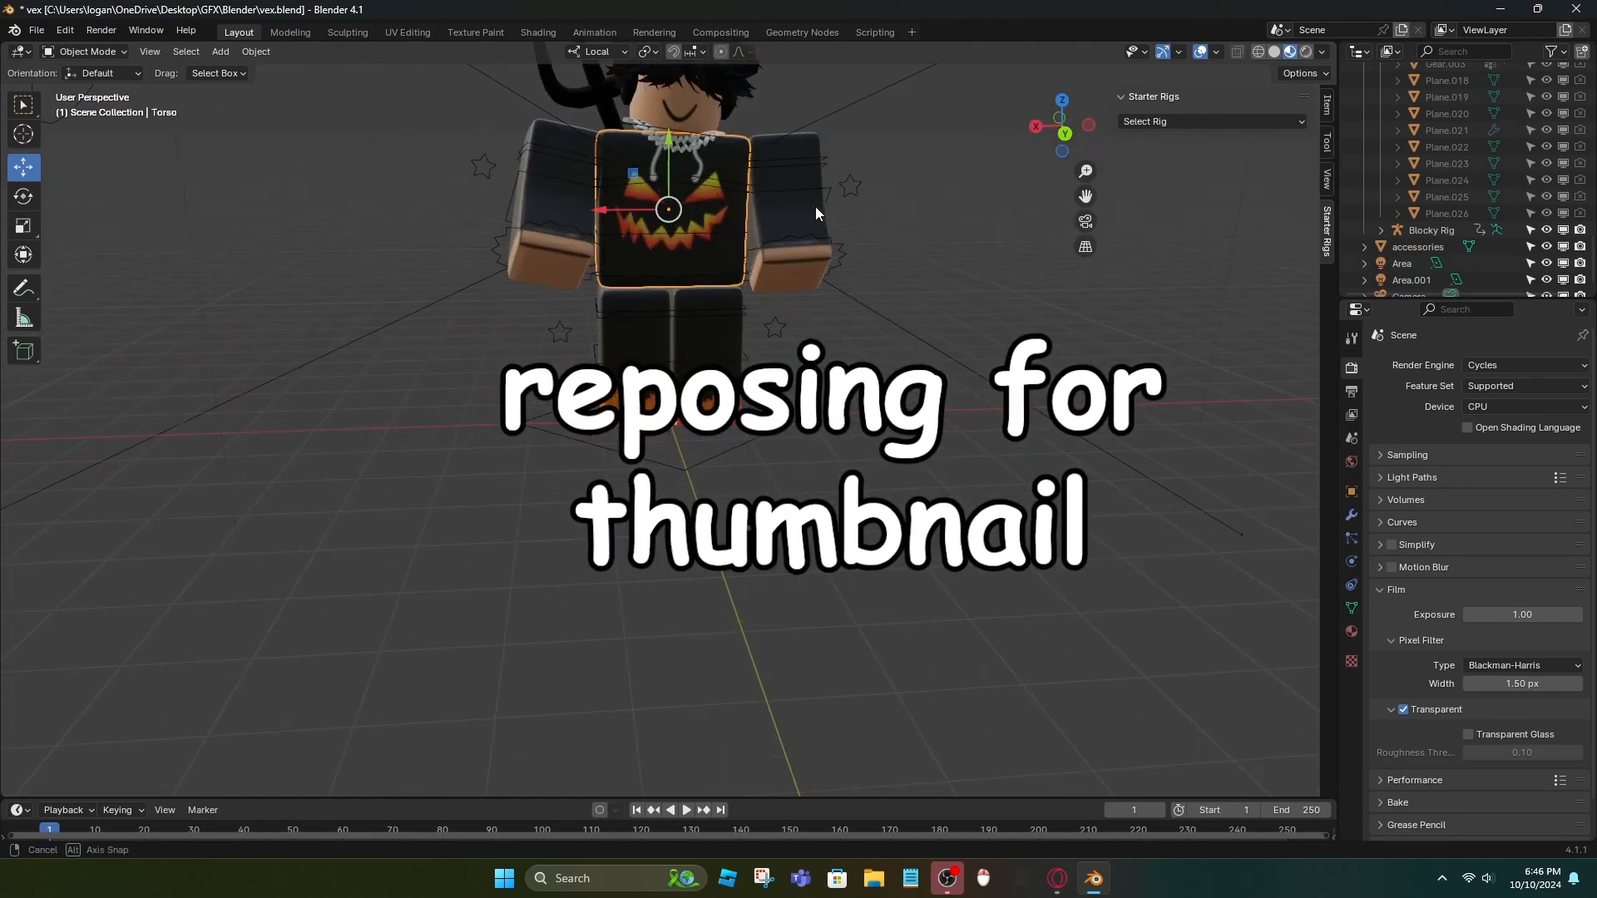
click(655, 123)
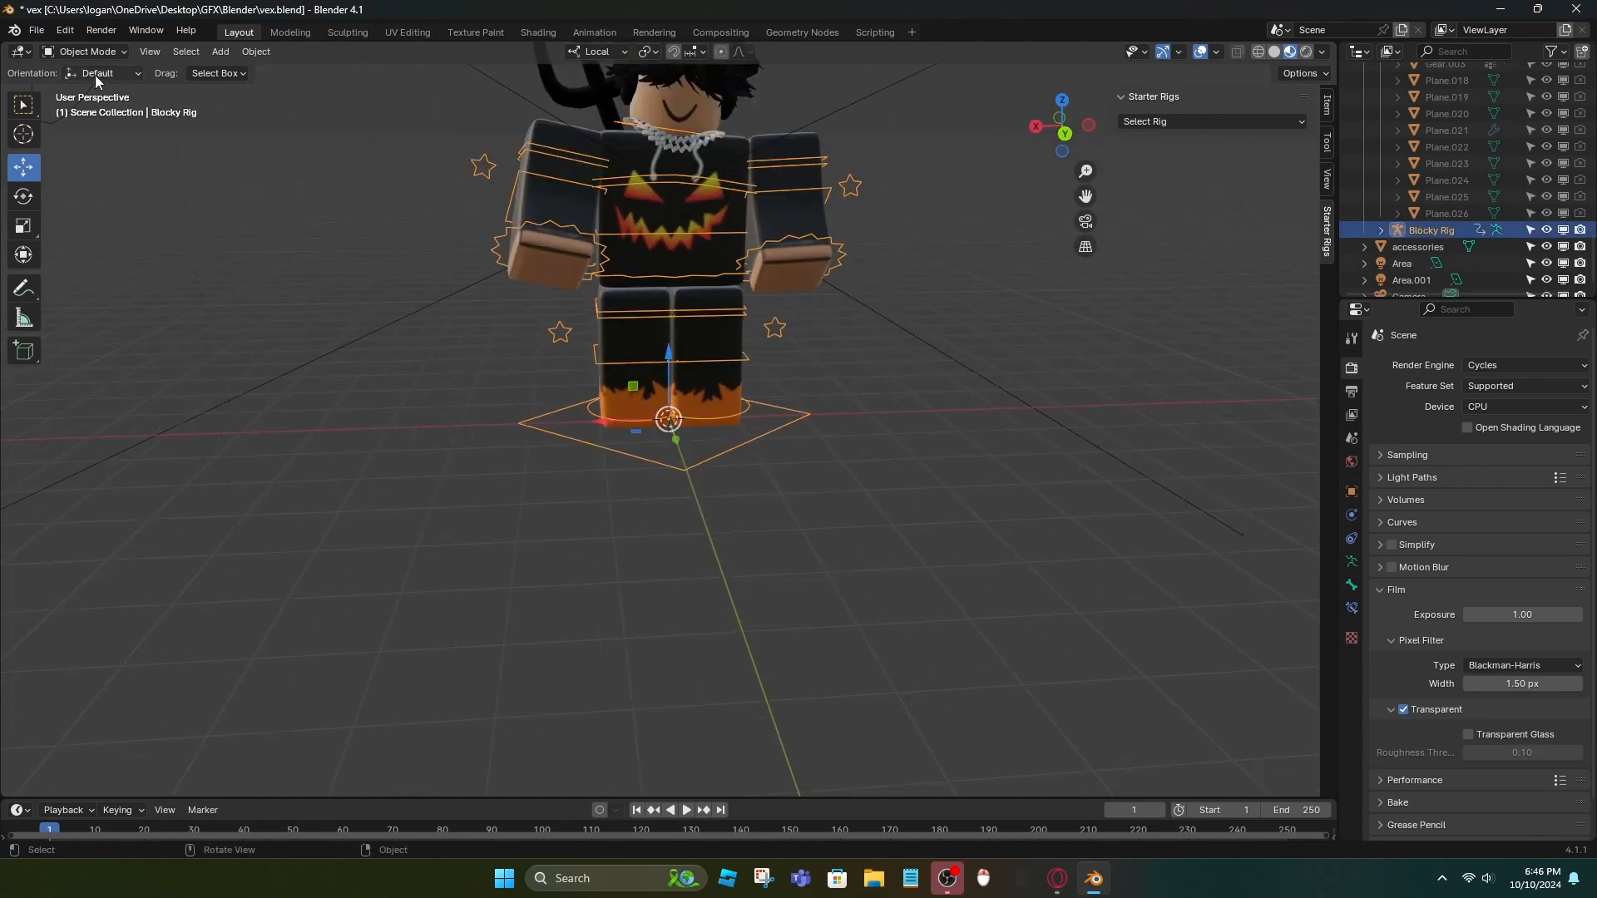
click(89, 107)
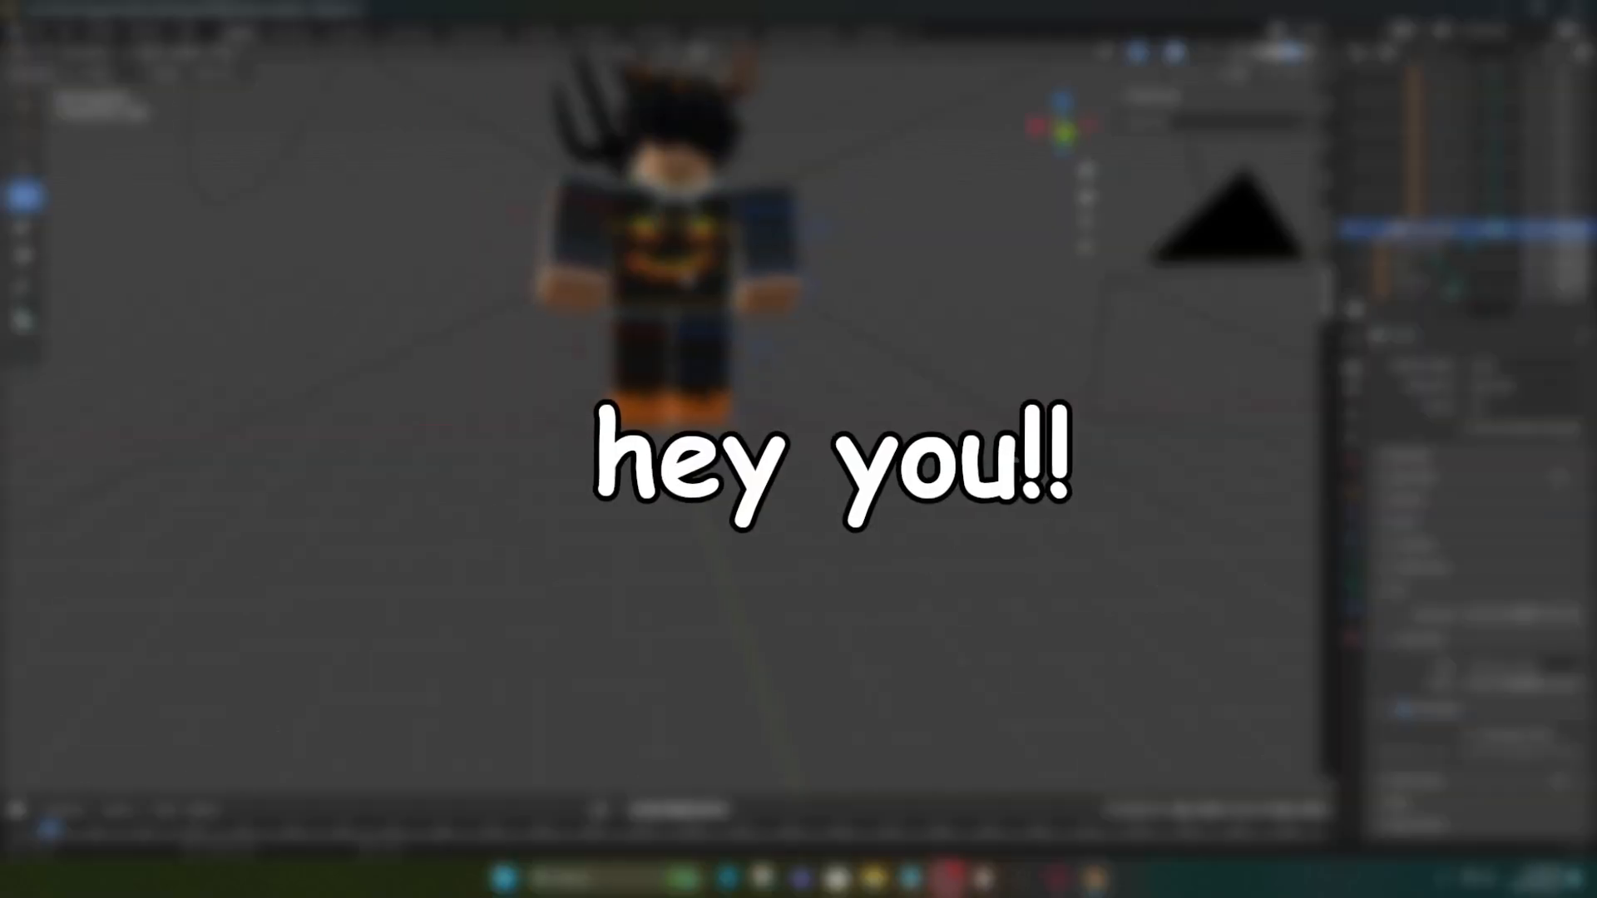
- Rotate the avatar's two leg bones so that the legs stand slightly apart
scroll(672, 333, up, 1)
middle_drag(749, 399, 815, 391)
click(639, 333)
drag(636, 289, 691, 292)
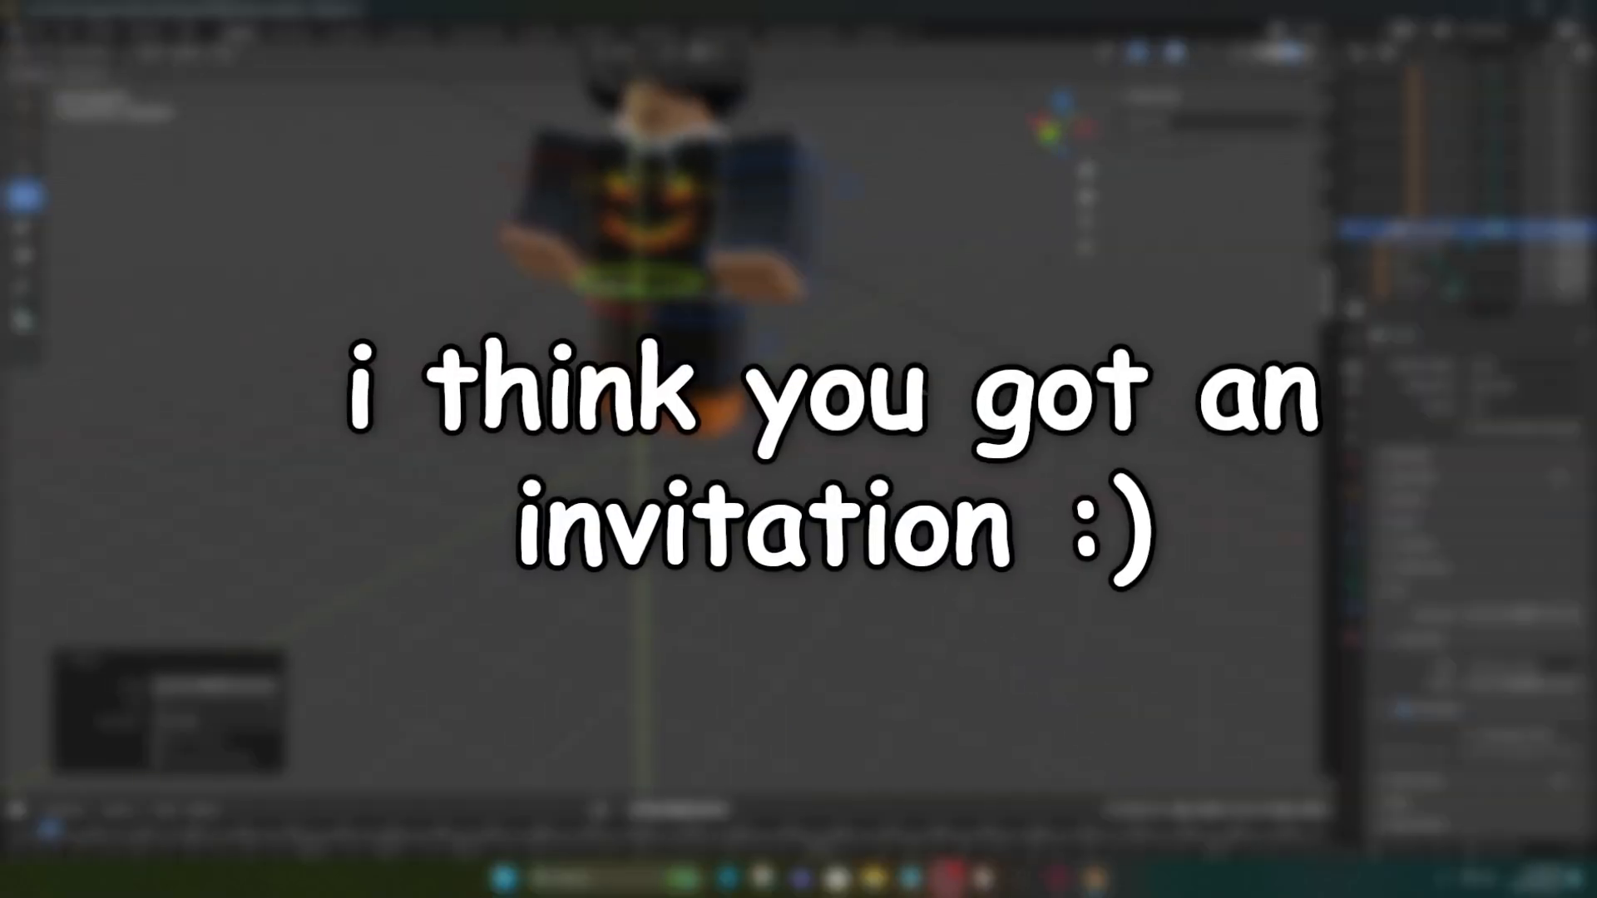
middle_drag(929, 390, 965, 375)
click(711, 333)
drag(703, 287, 740, 291)
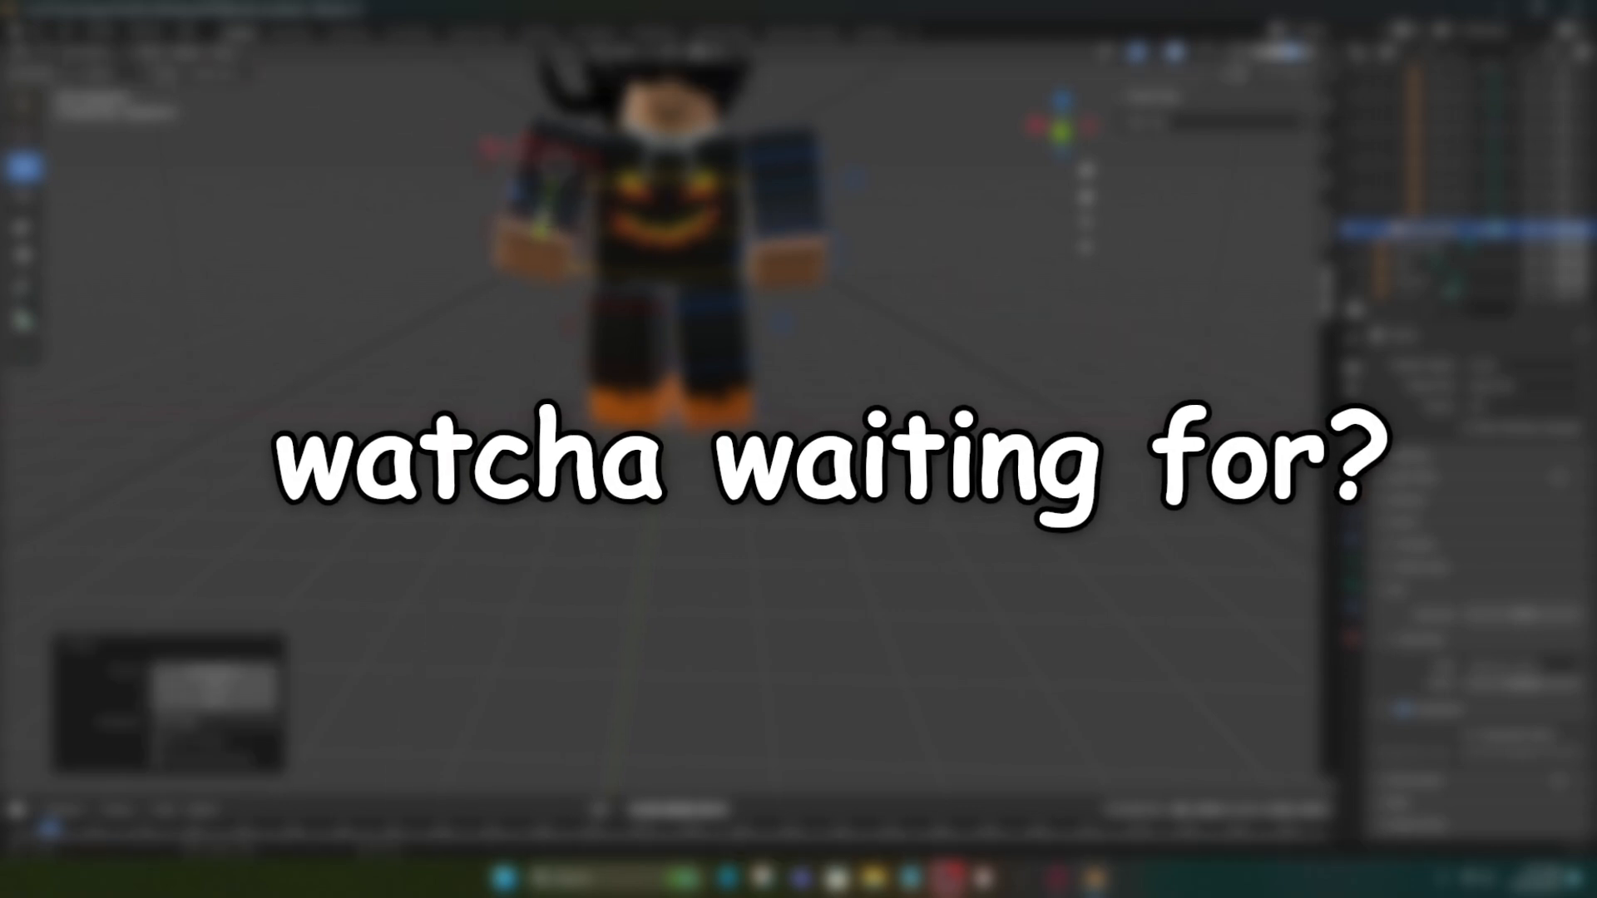
- Rotate the avatar's arm opposite the trident outward, away from the torso
middle_drag(998, 295, 1027, 285)
scroll(1026, 285, down, 1)
click(770, 237)
click(25, 197)
drag(802, 241, 823, 217)
click(29, 168)
click(906, 272)
mouse_move(906, 272)
middle_down()
mouse_move(892, 262)
mouse_move(888, 284)
middle_up()
scroll(893, 262, up, 1)
click(574, 283)
click(920, 307)
- Render the reposed avatar through the camera and save the image as thuymbnailk render
scroll(925, 316, down, 1)
key(KP_0)
scroll(907, 291, down, 2)
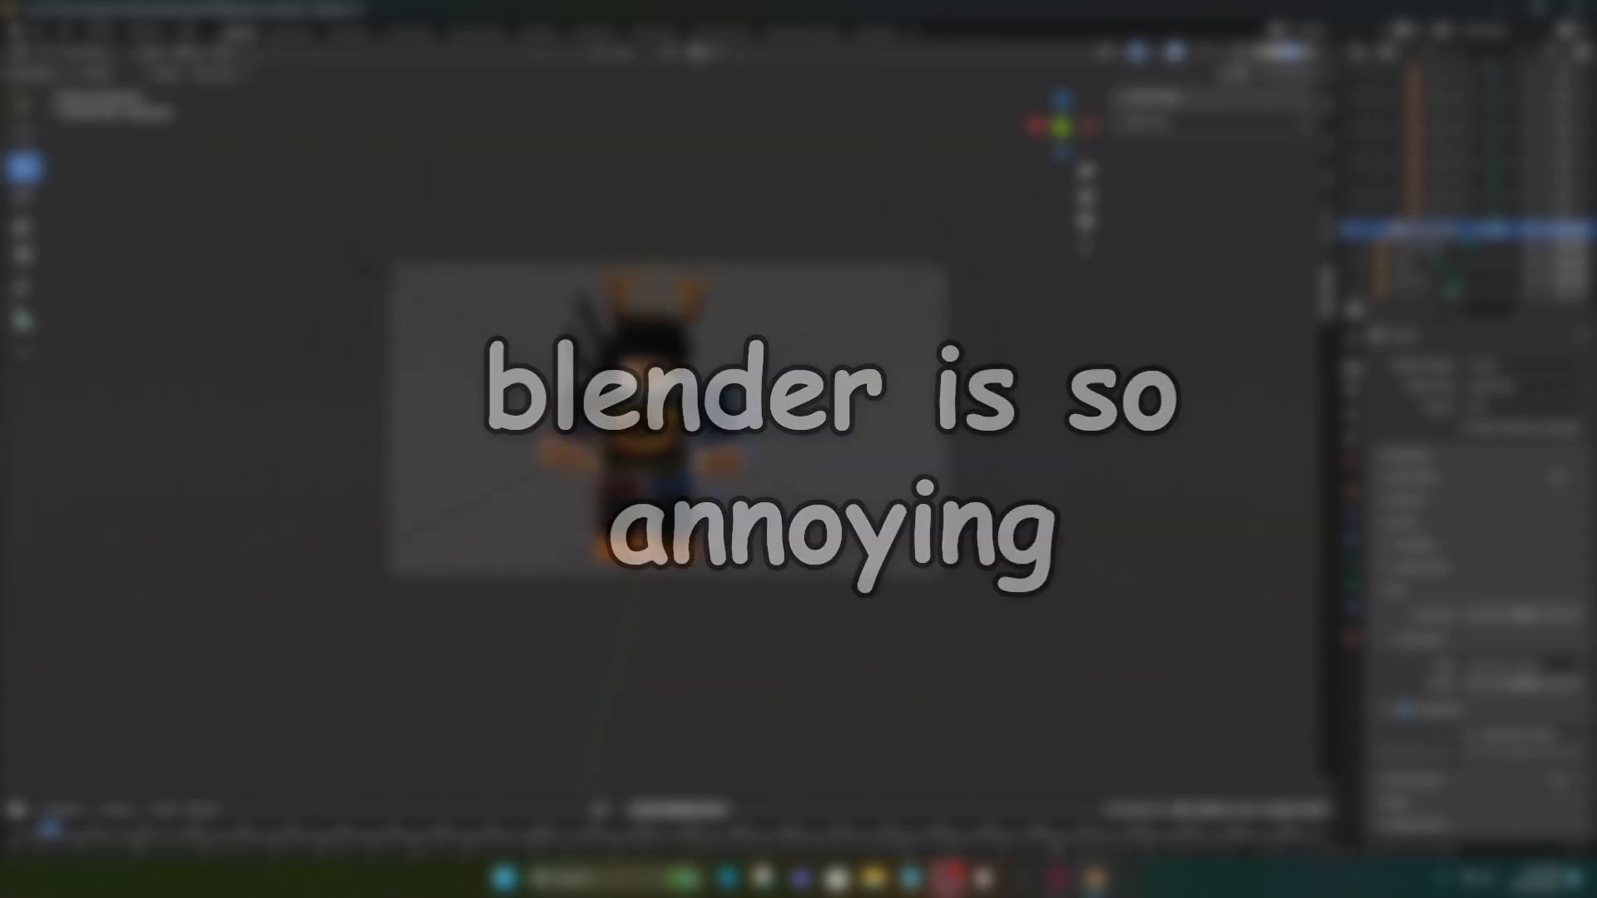
key(F12)
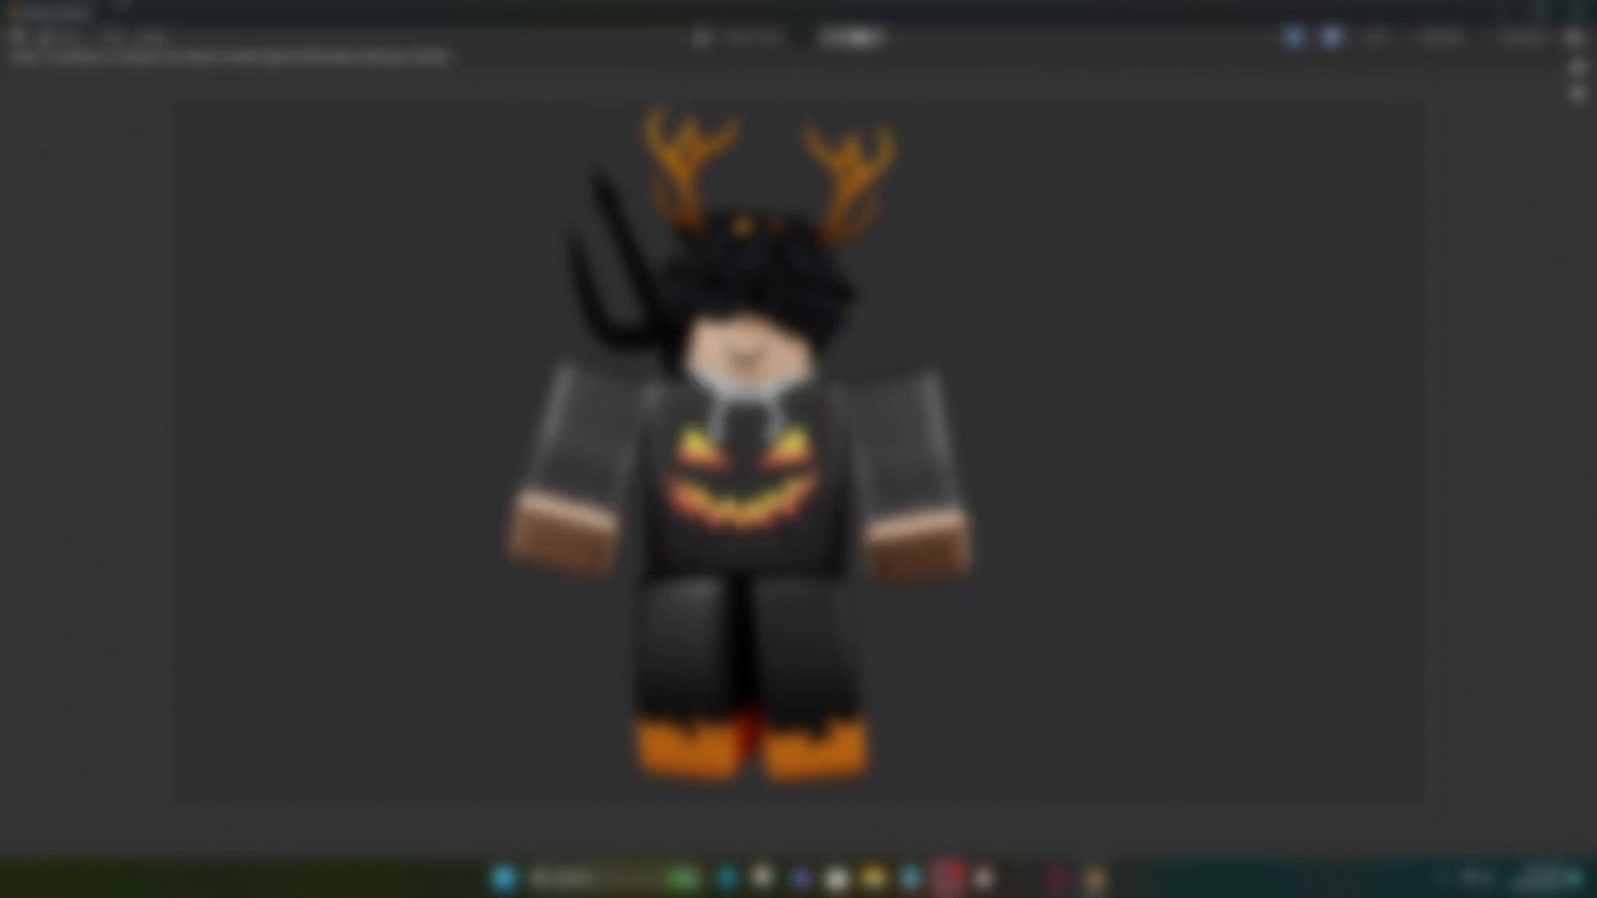
click(153, 37)
click(197, 191)
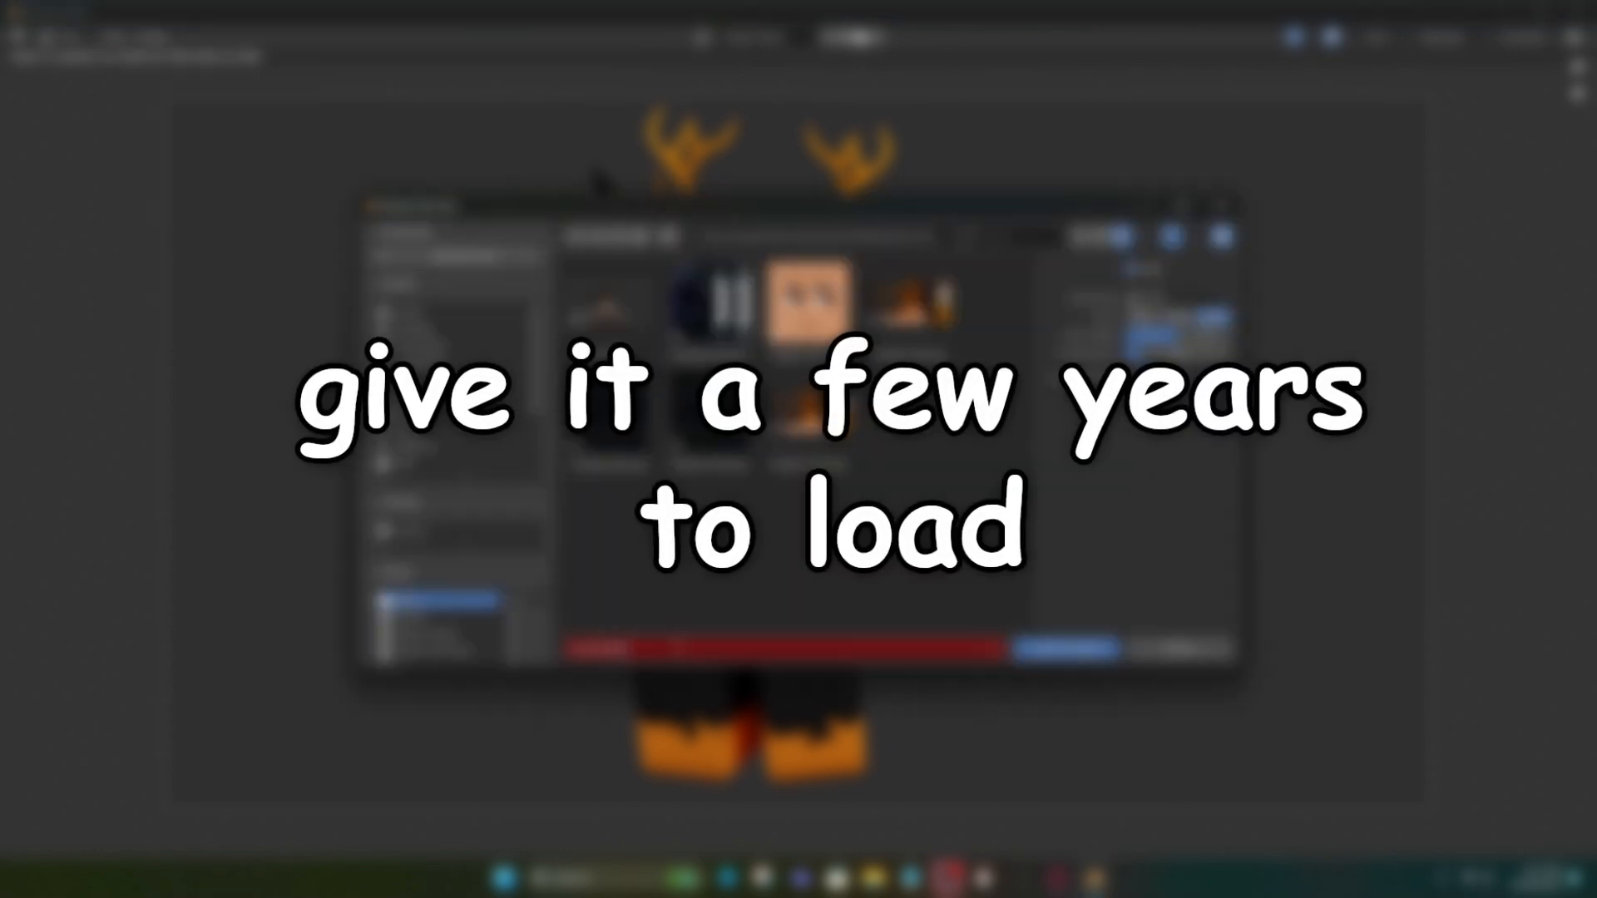
click(1060, 648)
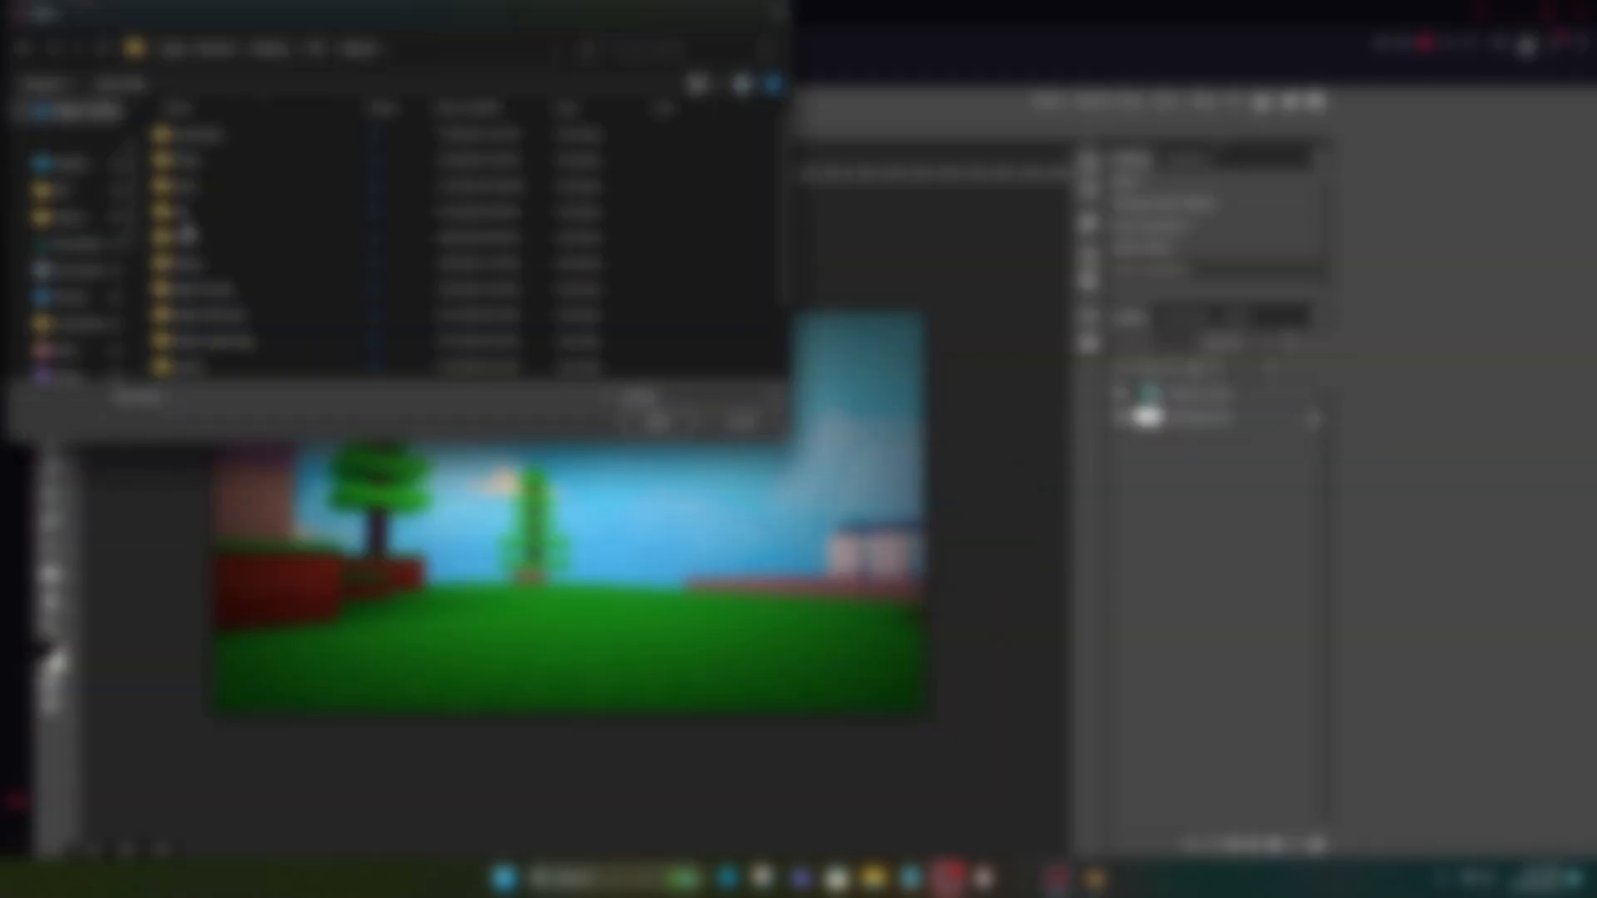
- Place the new avatar render in the Photopea cover, scale it to about 130%, and position it on the canvas's left side
double_click(561, 254)
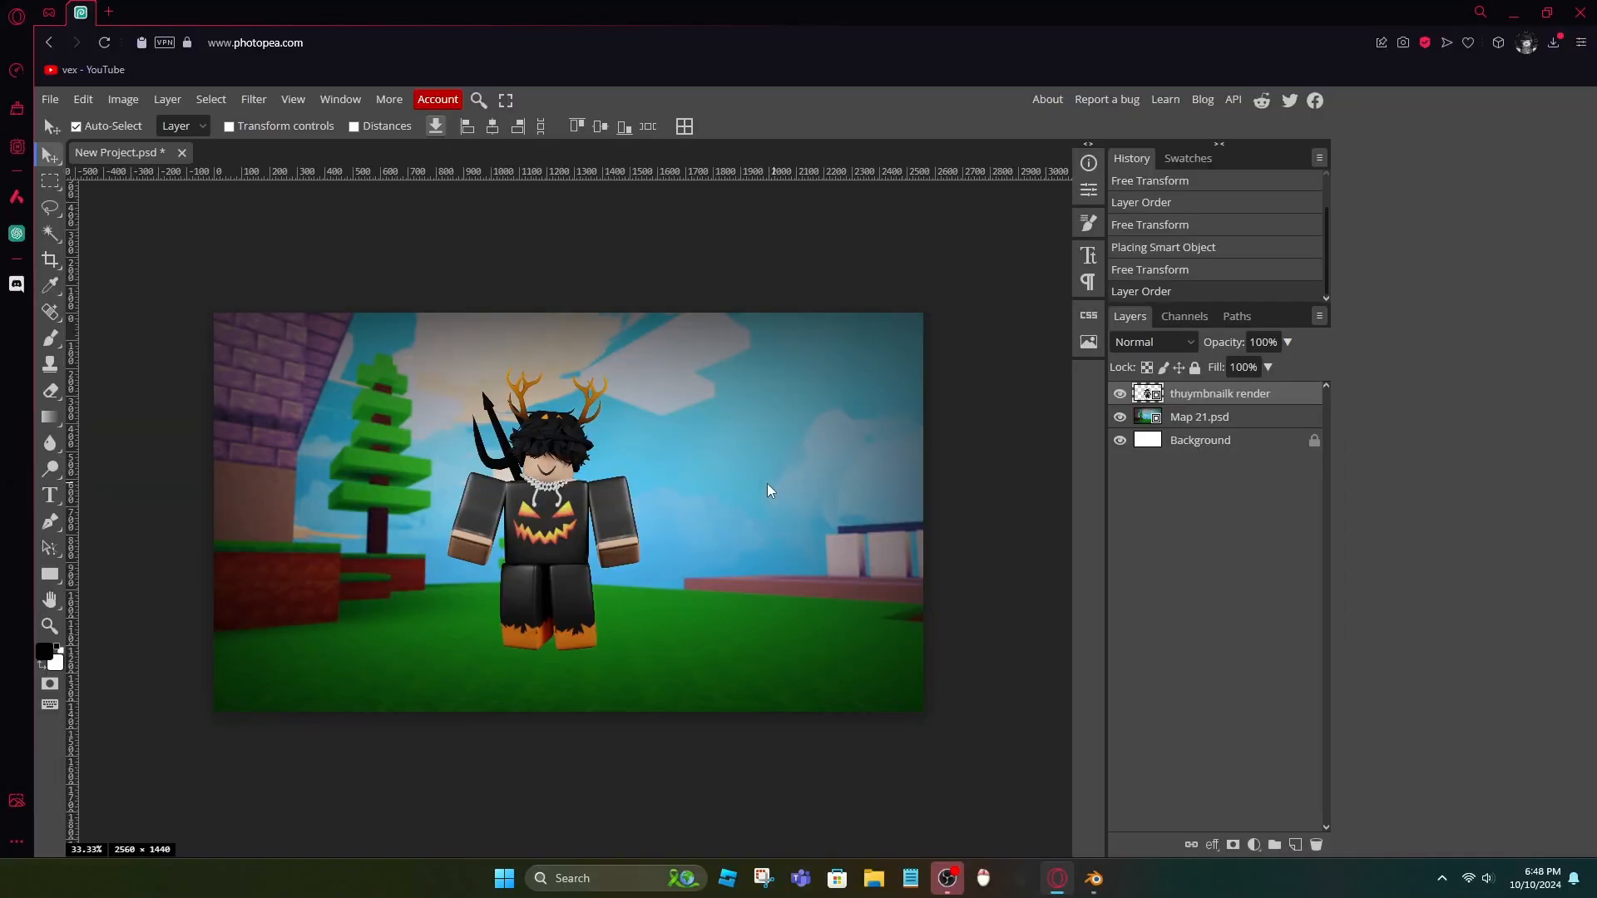
key(ctrl+alt+t)
drag(567, 361, 568, 215)
drag(611, 433, 626, 512)
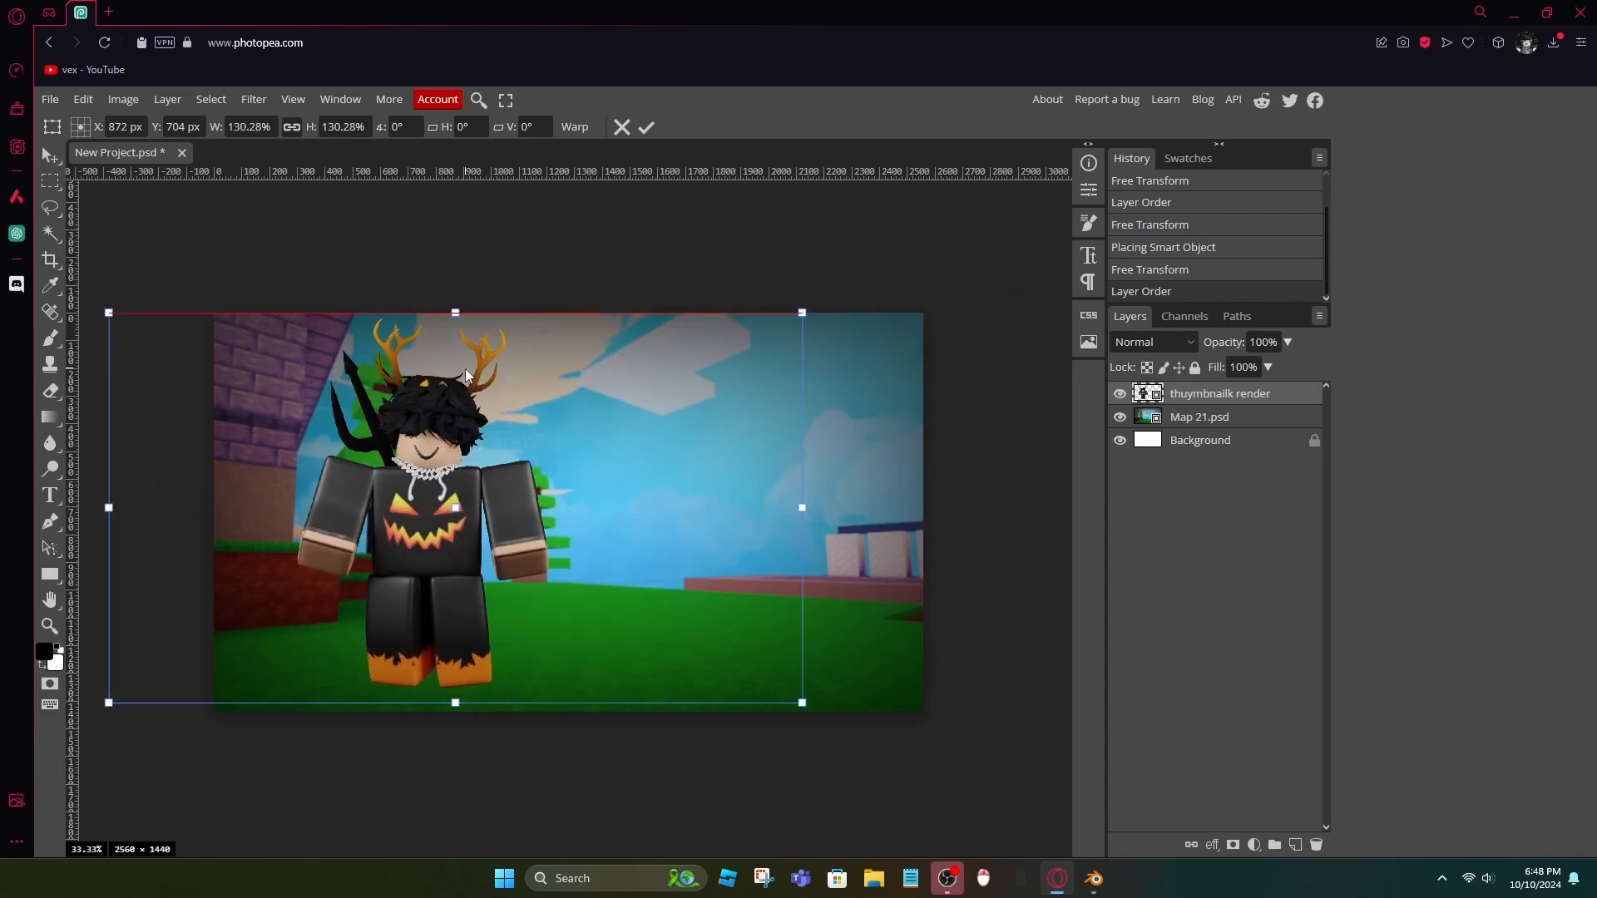
click(647, 126)
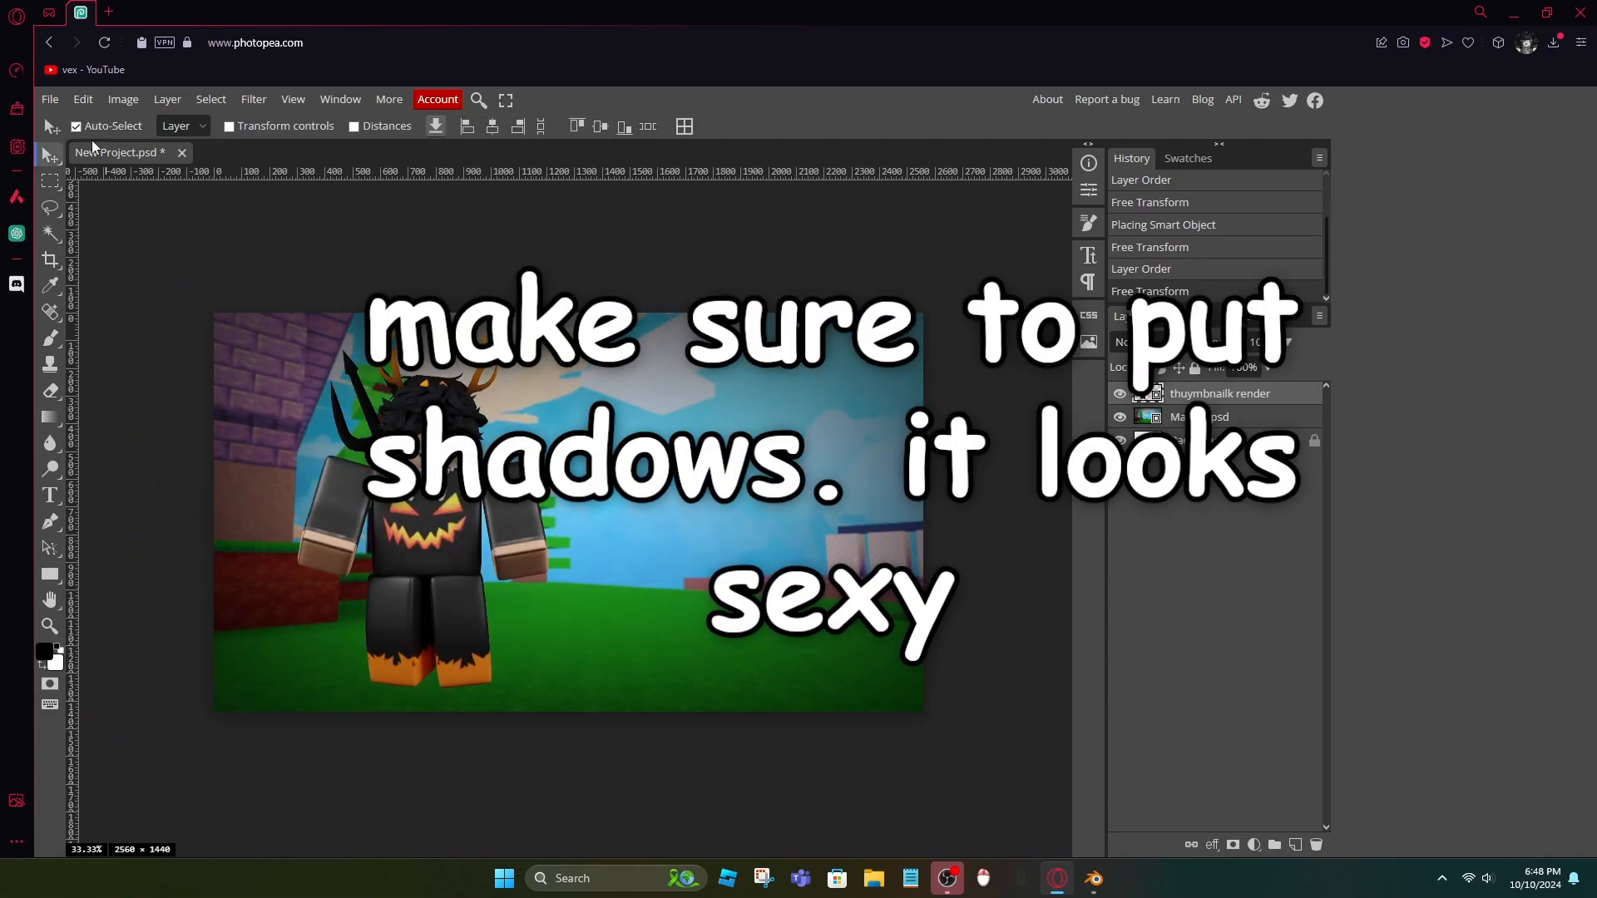
- Place Good Shadow.psd below the render layer, scaled to about 168%, with the shadow under the avatar's feet
click(52, 99)
click(81, 176)
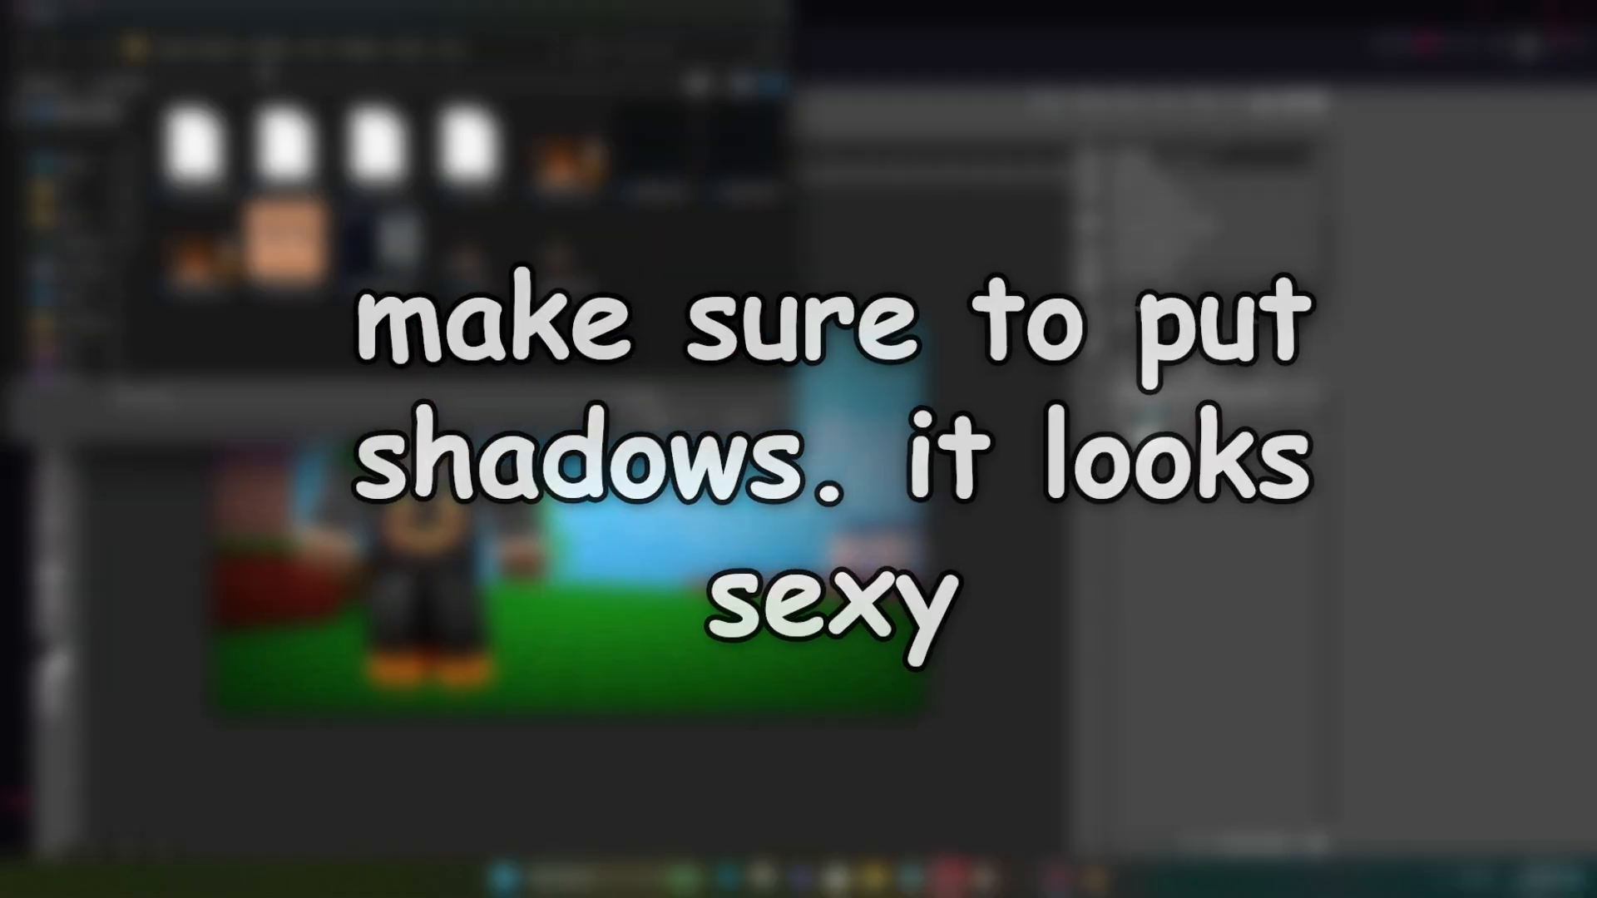
click(383, 50)
click(411, 93)
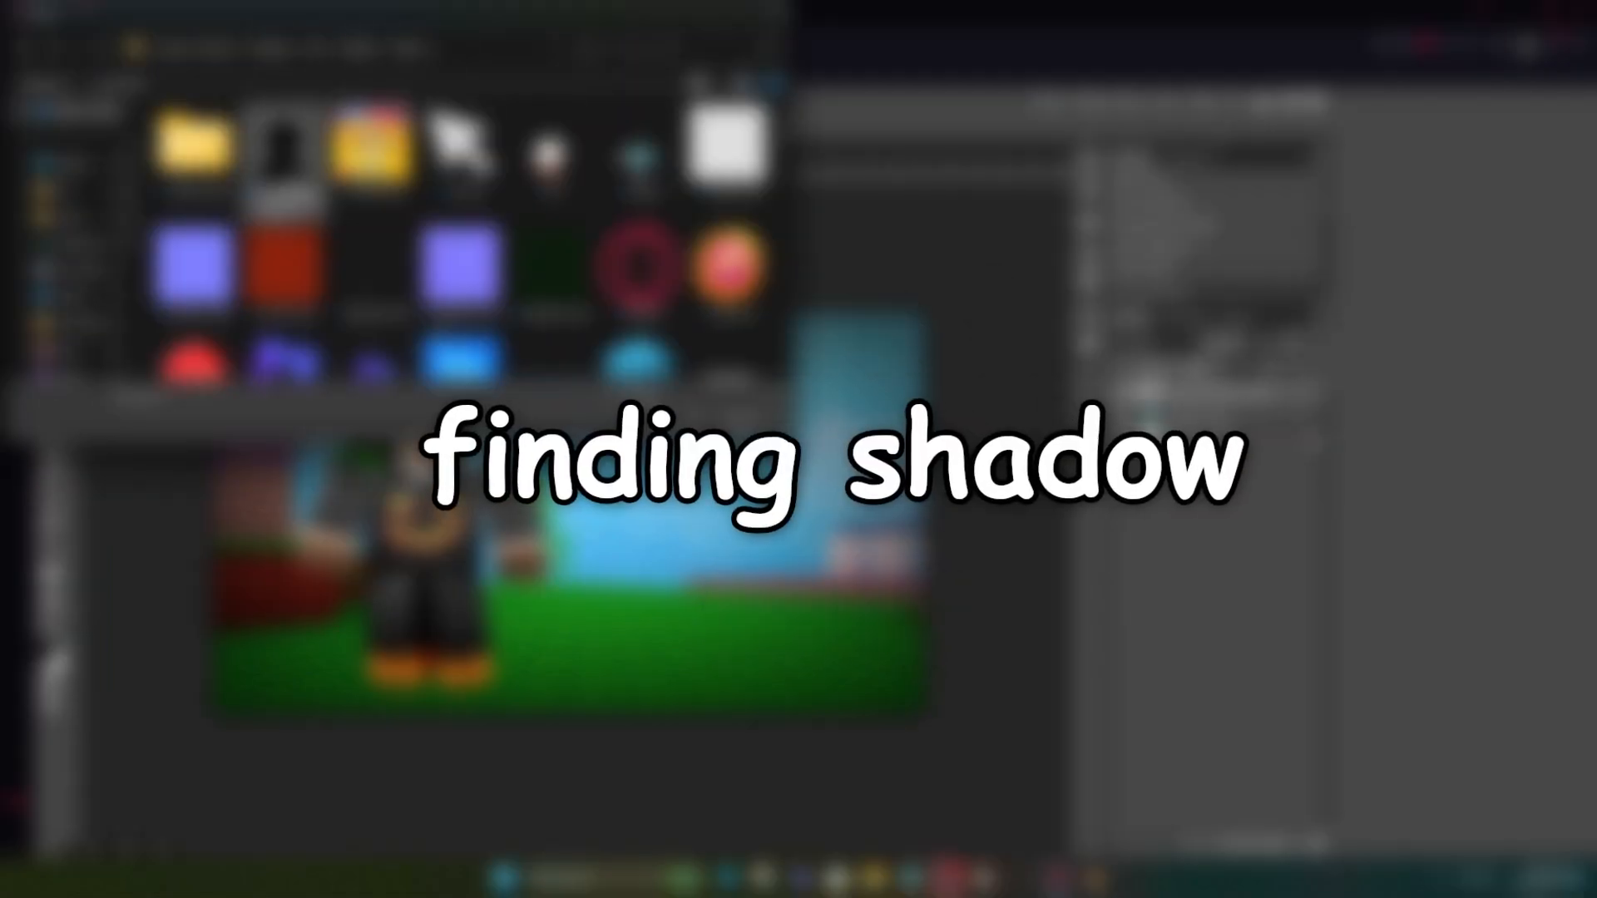
scroll(374, 215, down, 10)
double_click(460, 204)
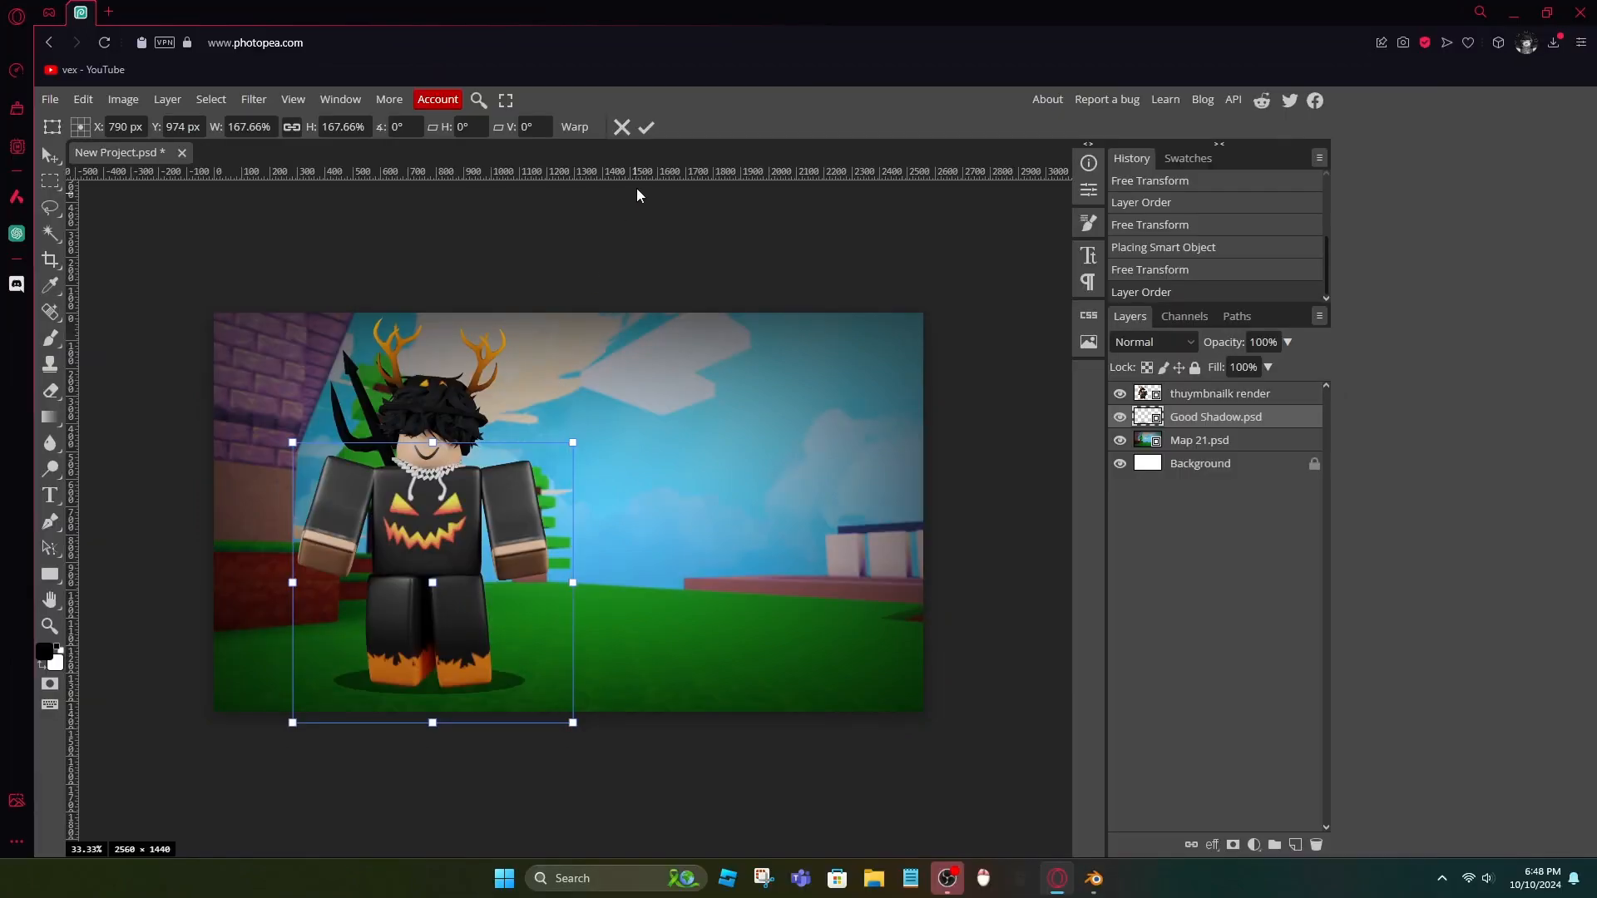
click(646, 126)
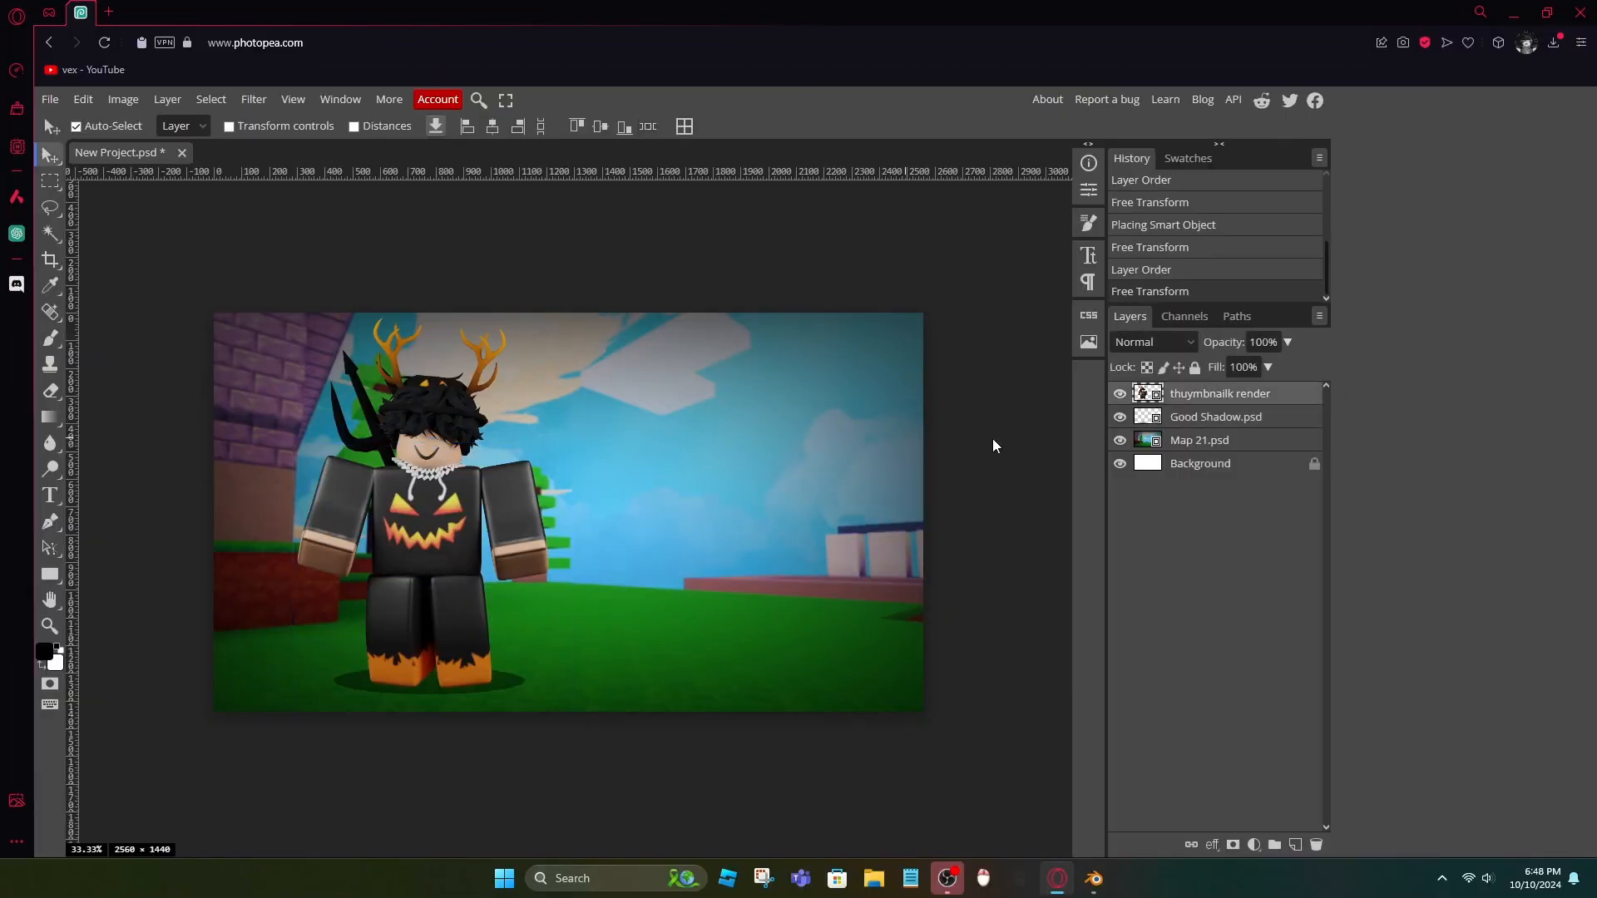
- Add an Outer Glow to the avatar render layer with 8% spread and 19 px size
double_click(1220, 394)
click(184, 499)
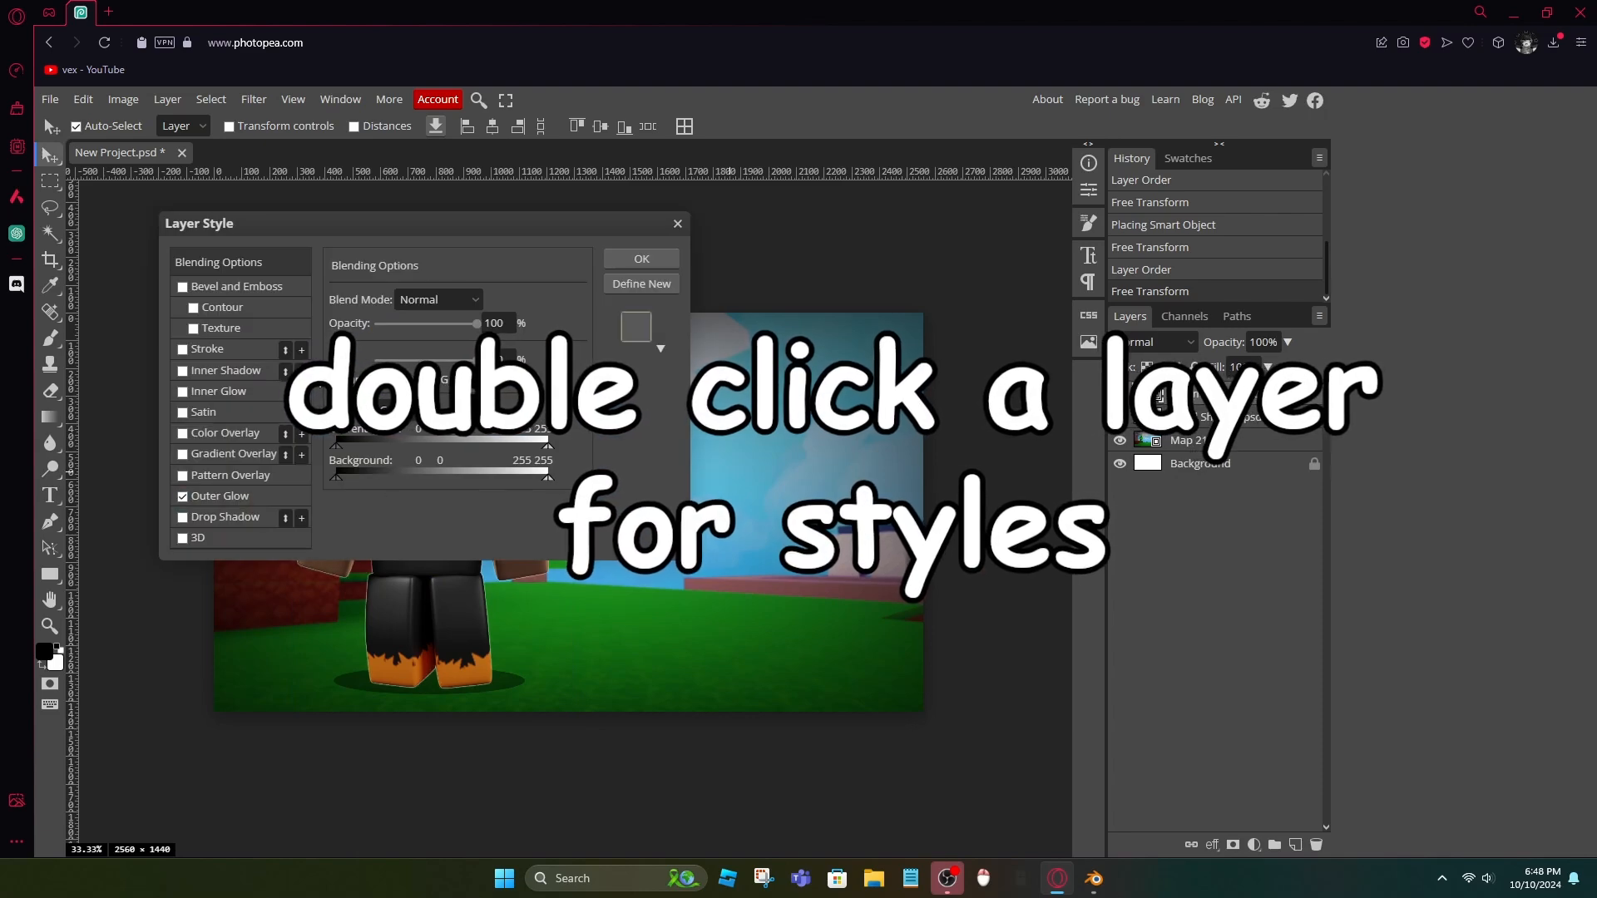
drag(503, 223, 1205, 242)
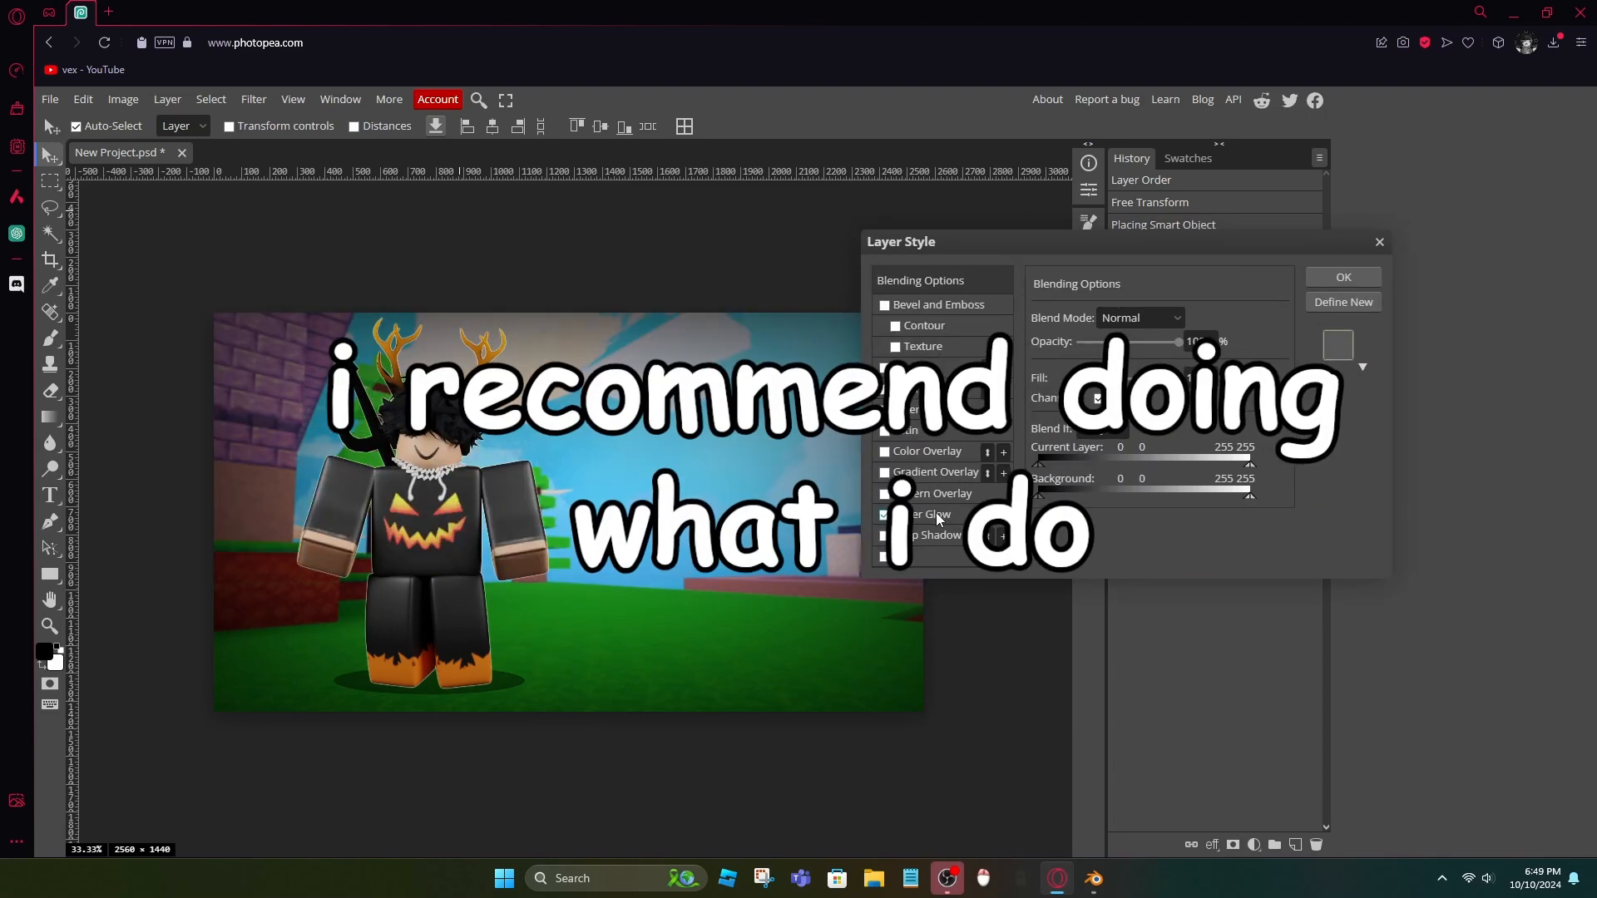
click(936, 512)
drag(1081, 470, 1093, 470)
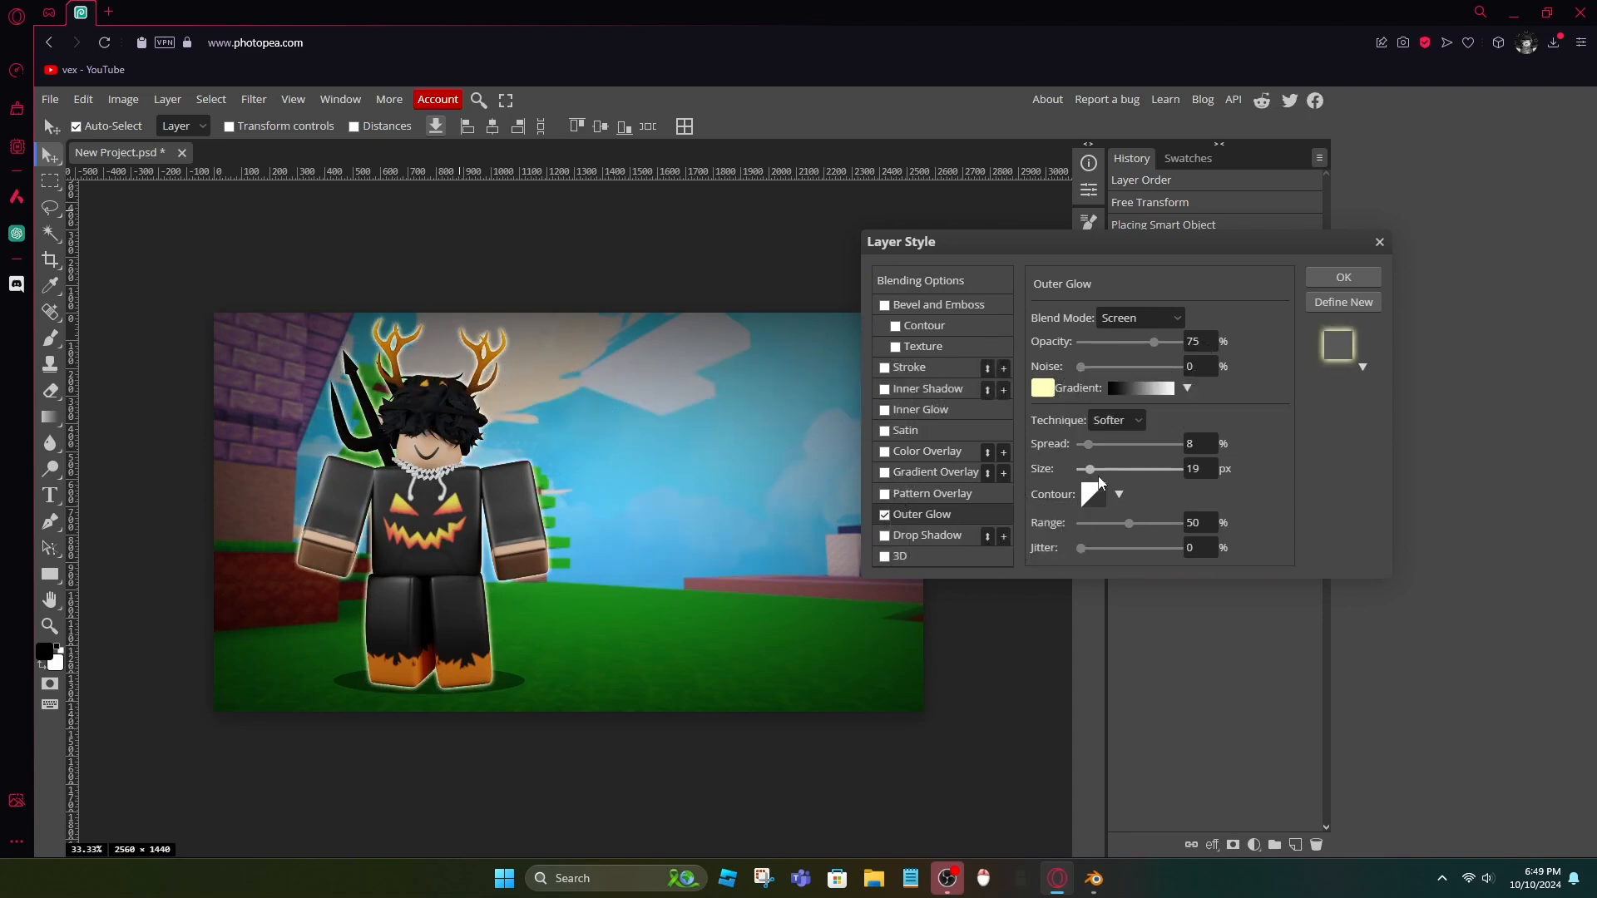
- Set the outer glow's color to white and apply the layer style
click(1043, 388)
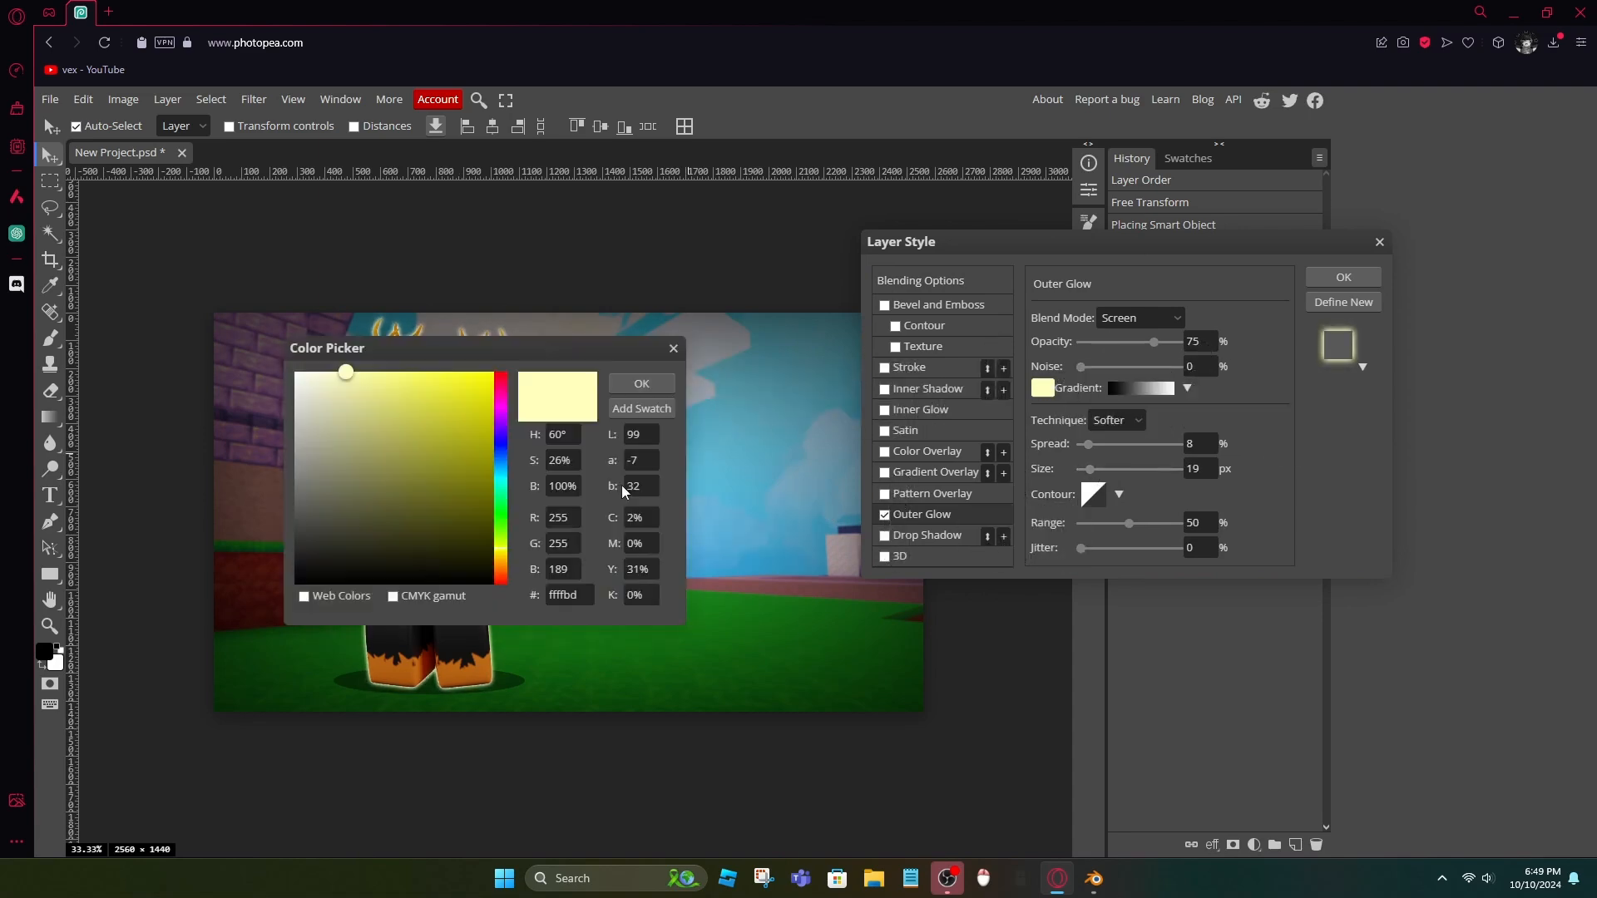
click(661, 388)
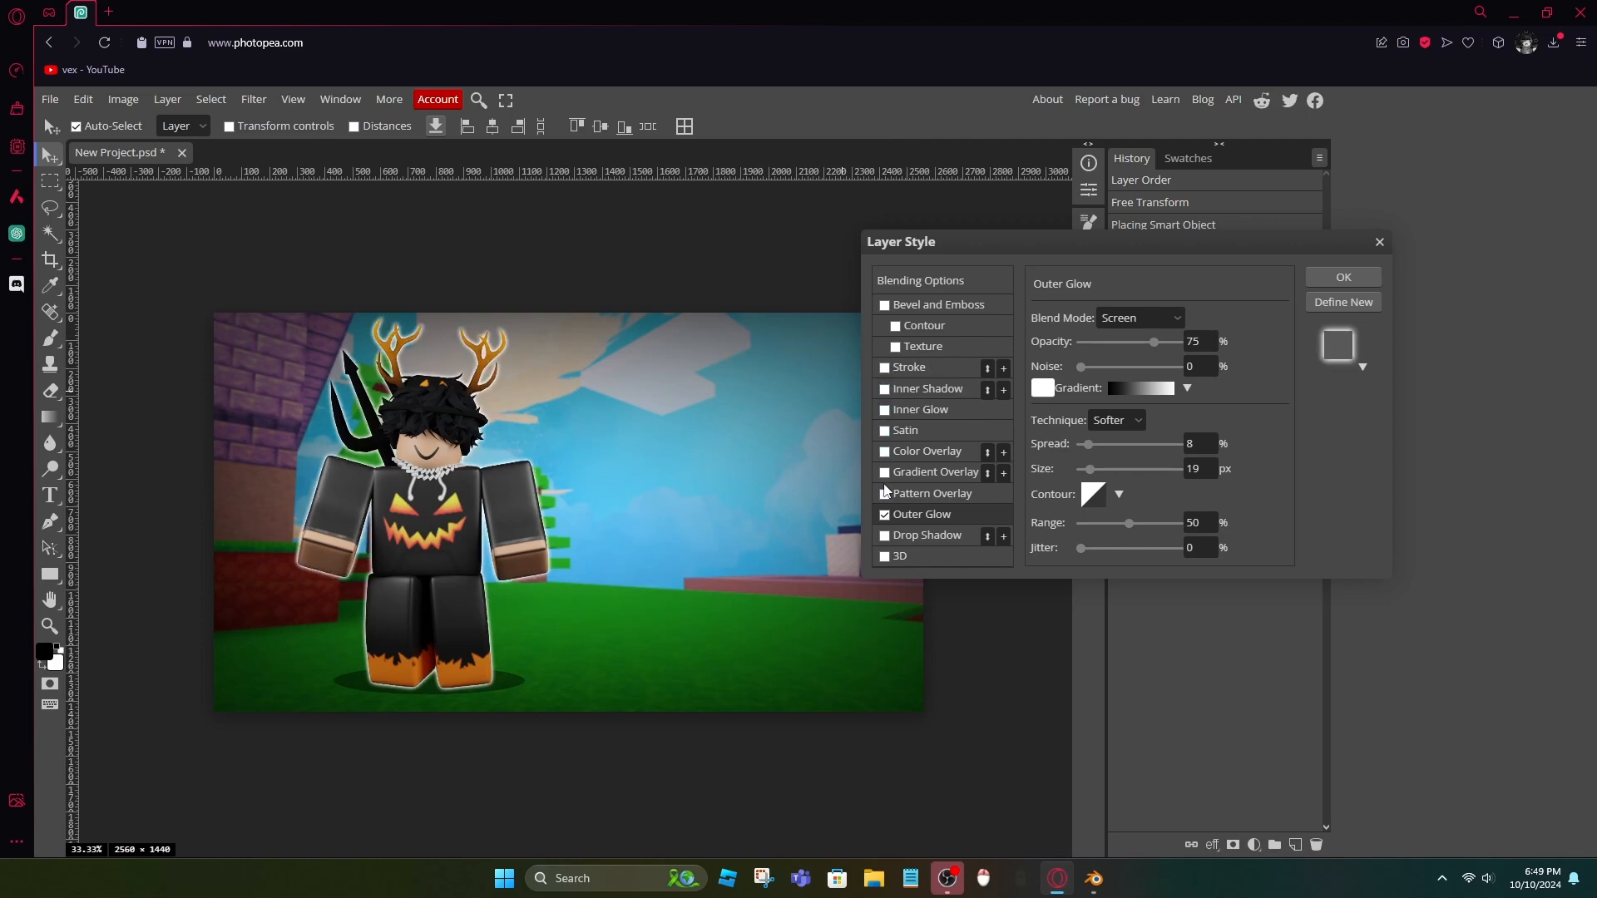
click(884, 537)
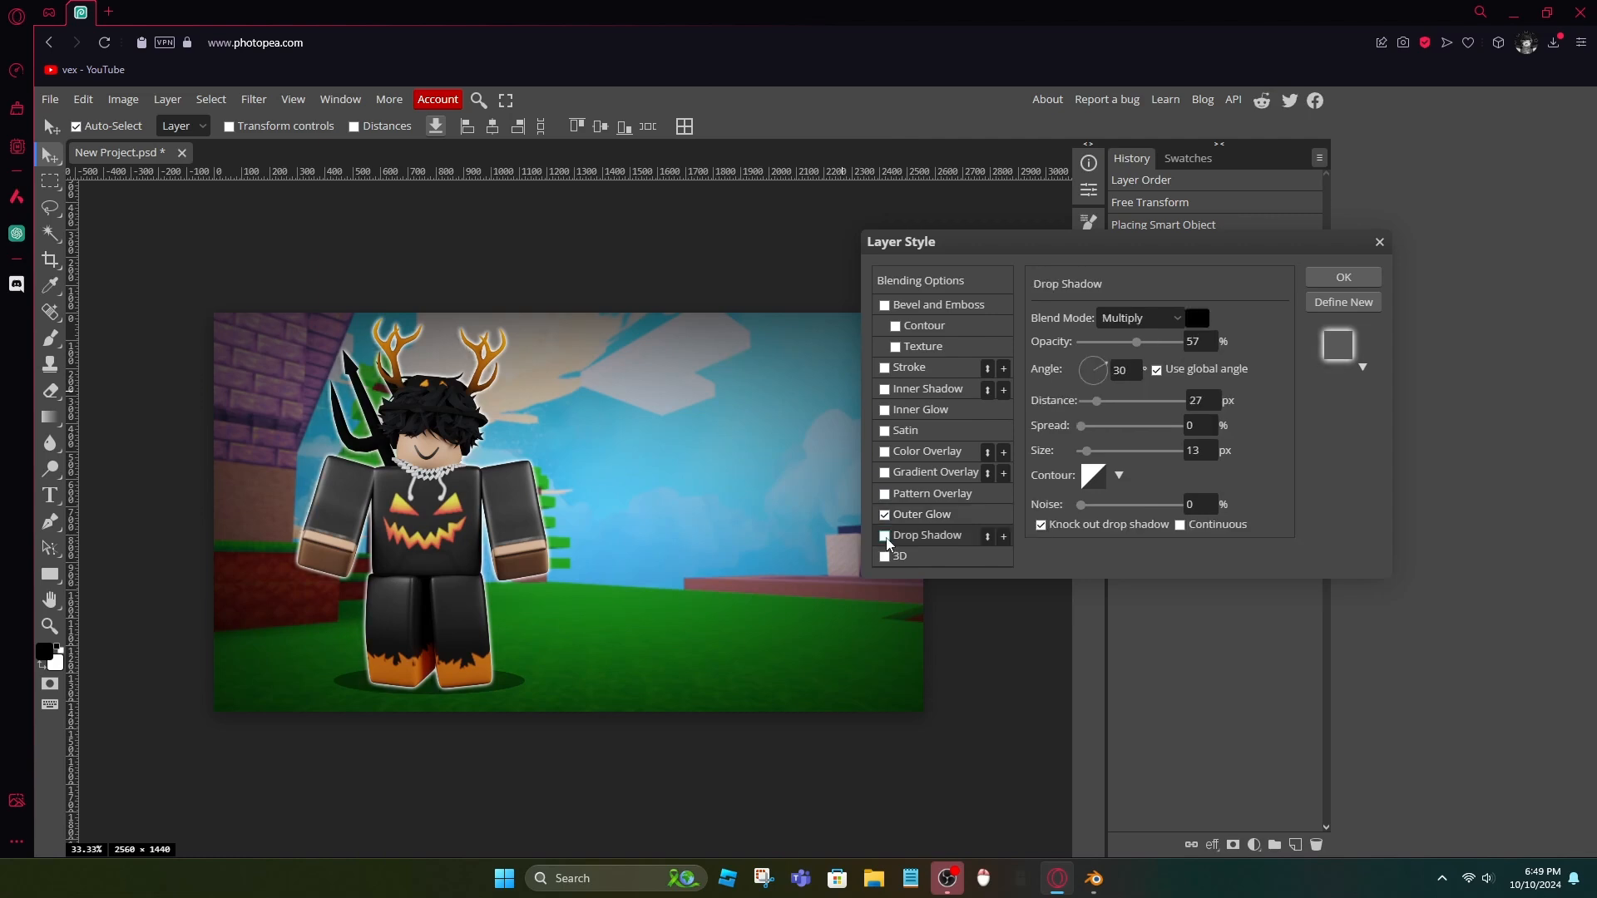
click(1328, 279)
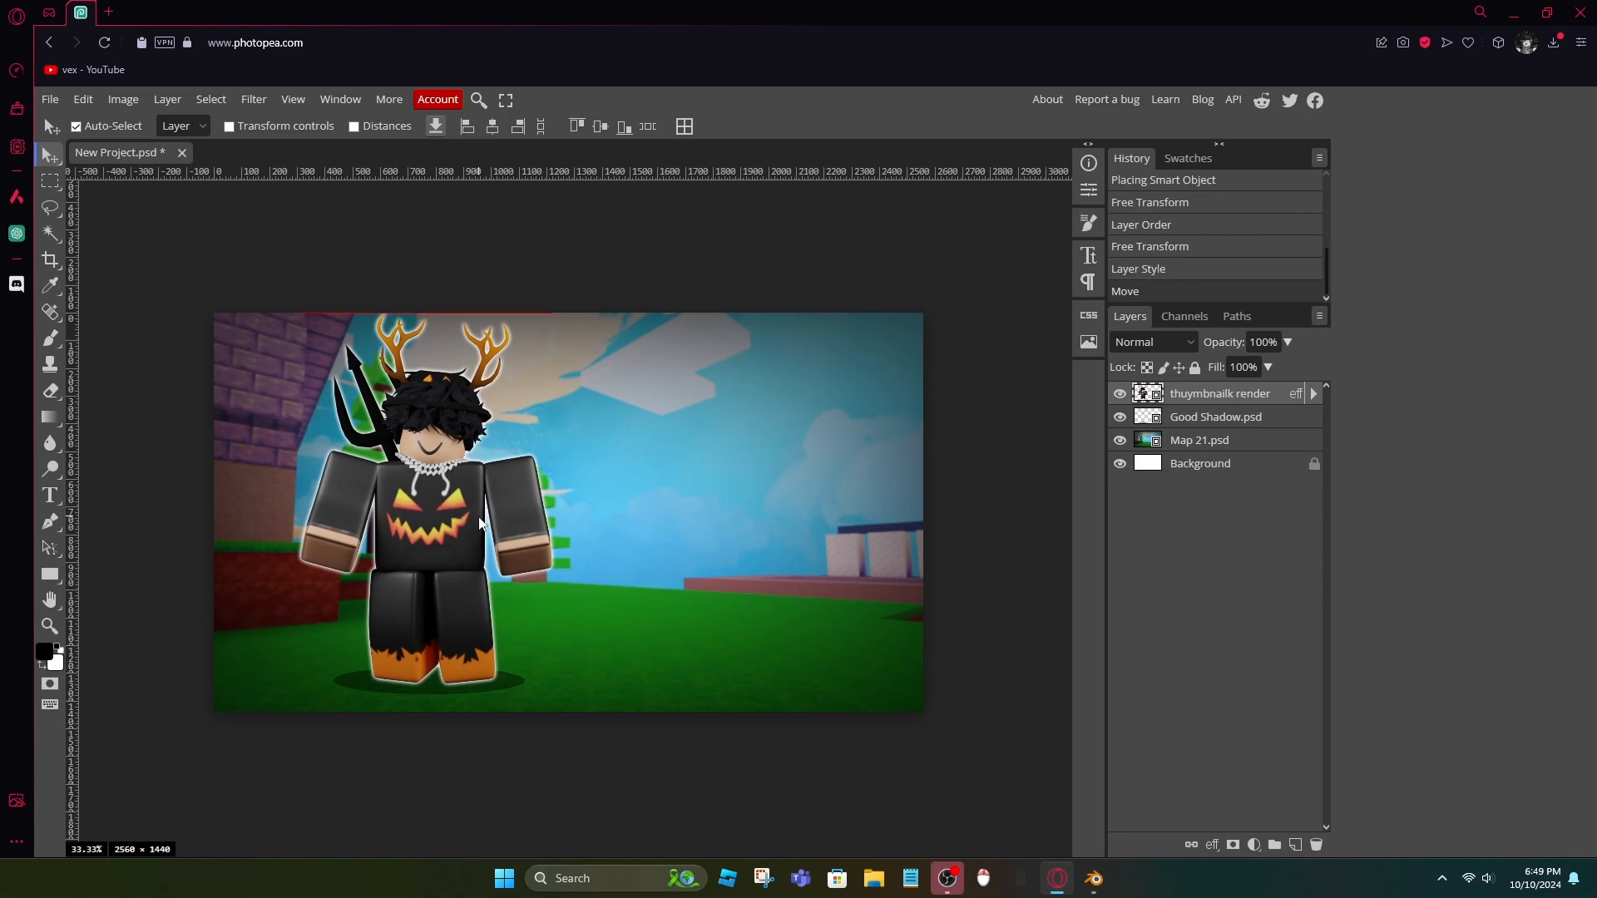
- Fine-tune the avatar render's position and realign the Good Shadow layer under its feet
drag(479, 525, 477, 529)
click(1189, 416)
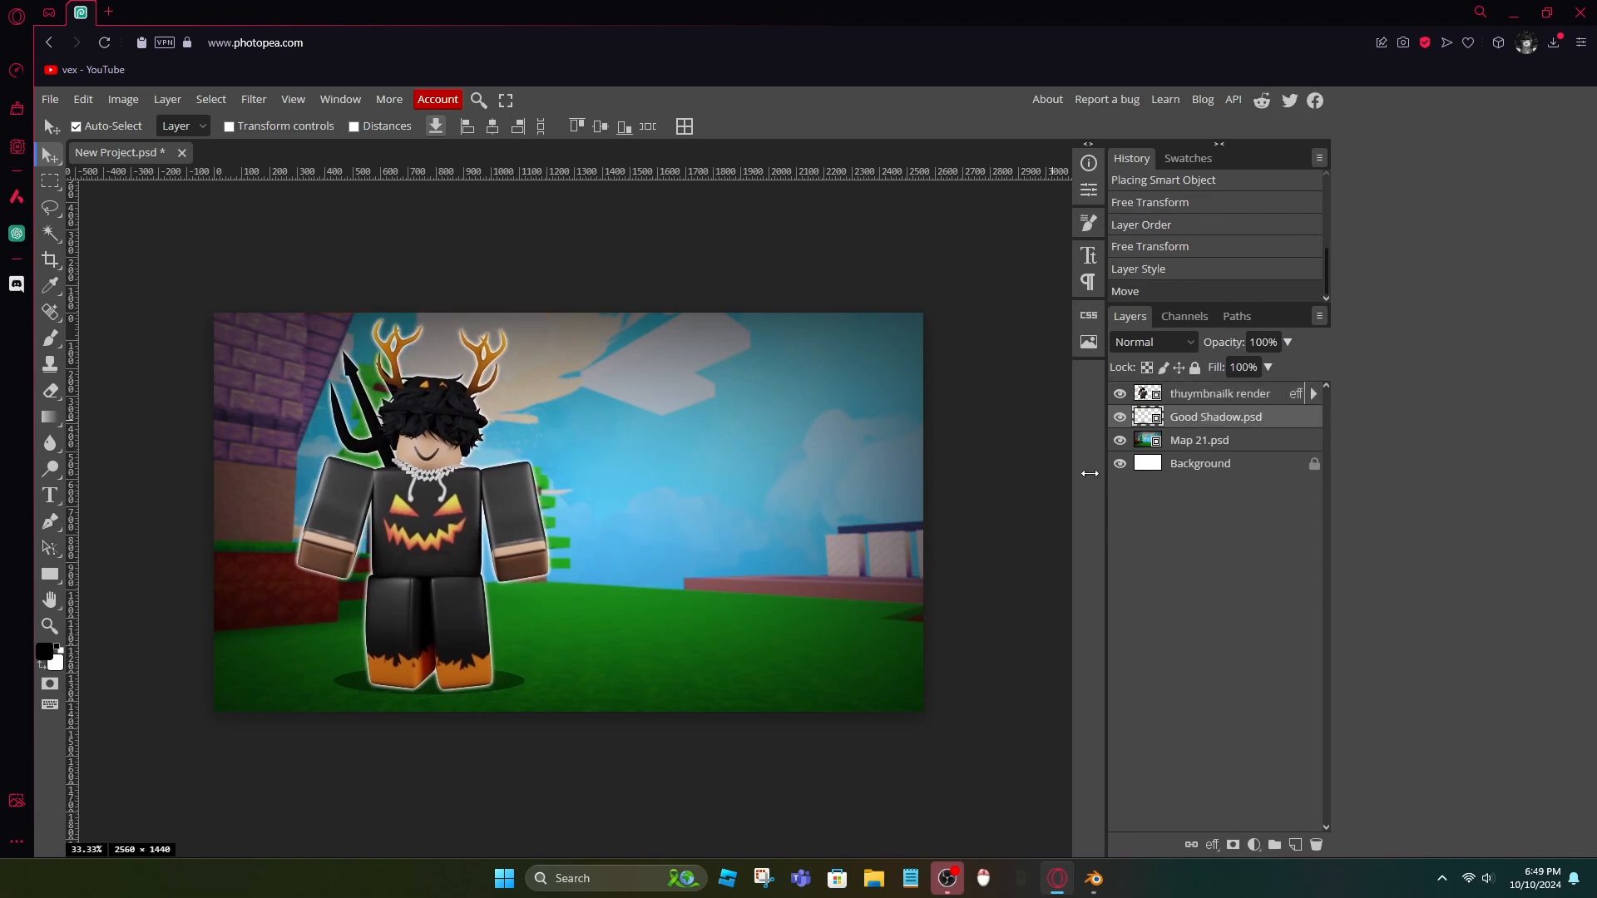
key(ctrl+t)
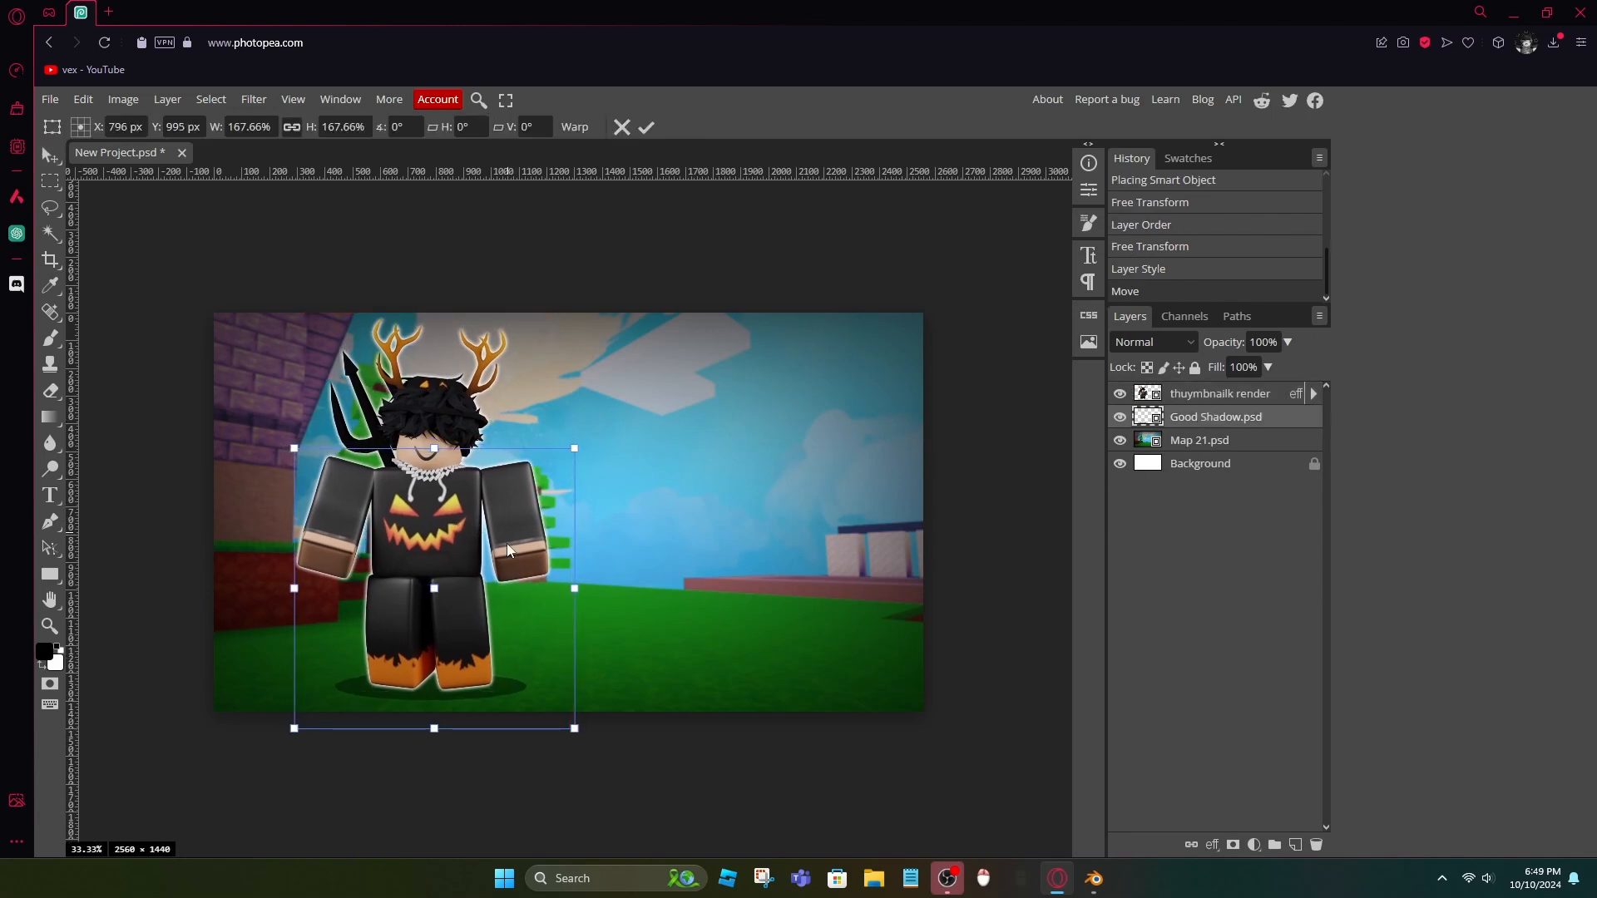
drag(503, 557, 501, 556)
click(647, 126)
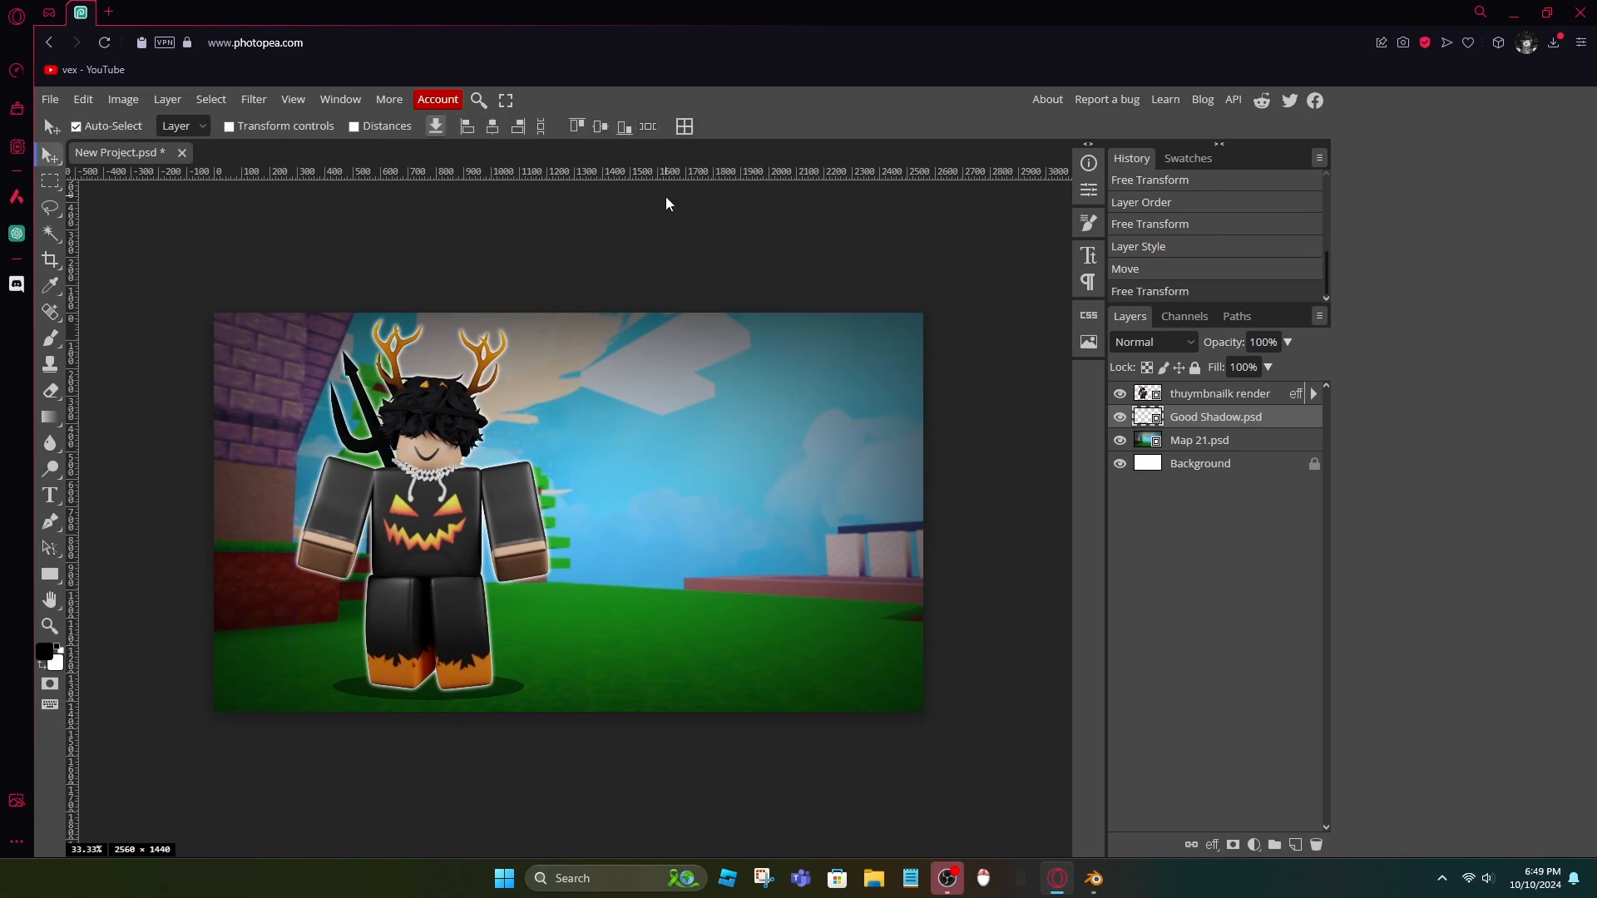
- Nudge the avatar render slightly up and to the left and realign the Good Shadow layer under its feet
drag(420, 460, 416, 456)
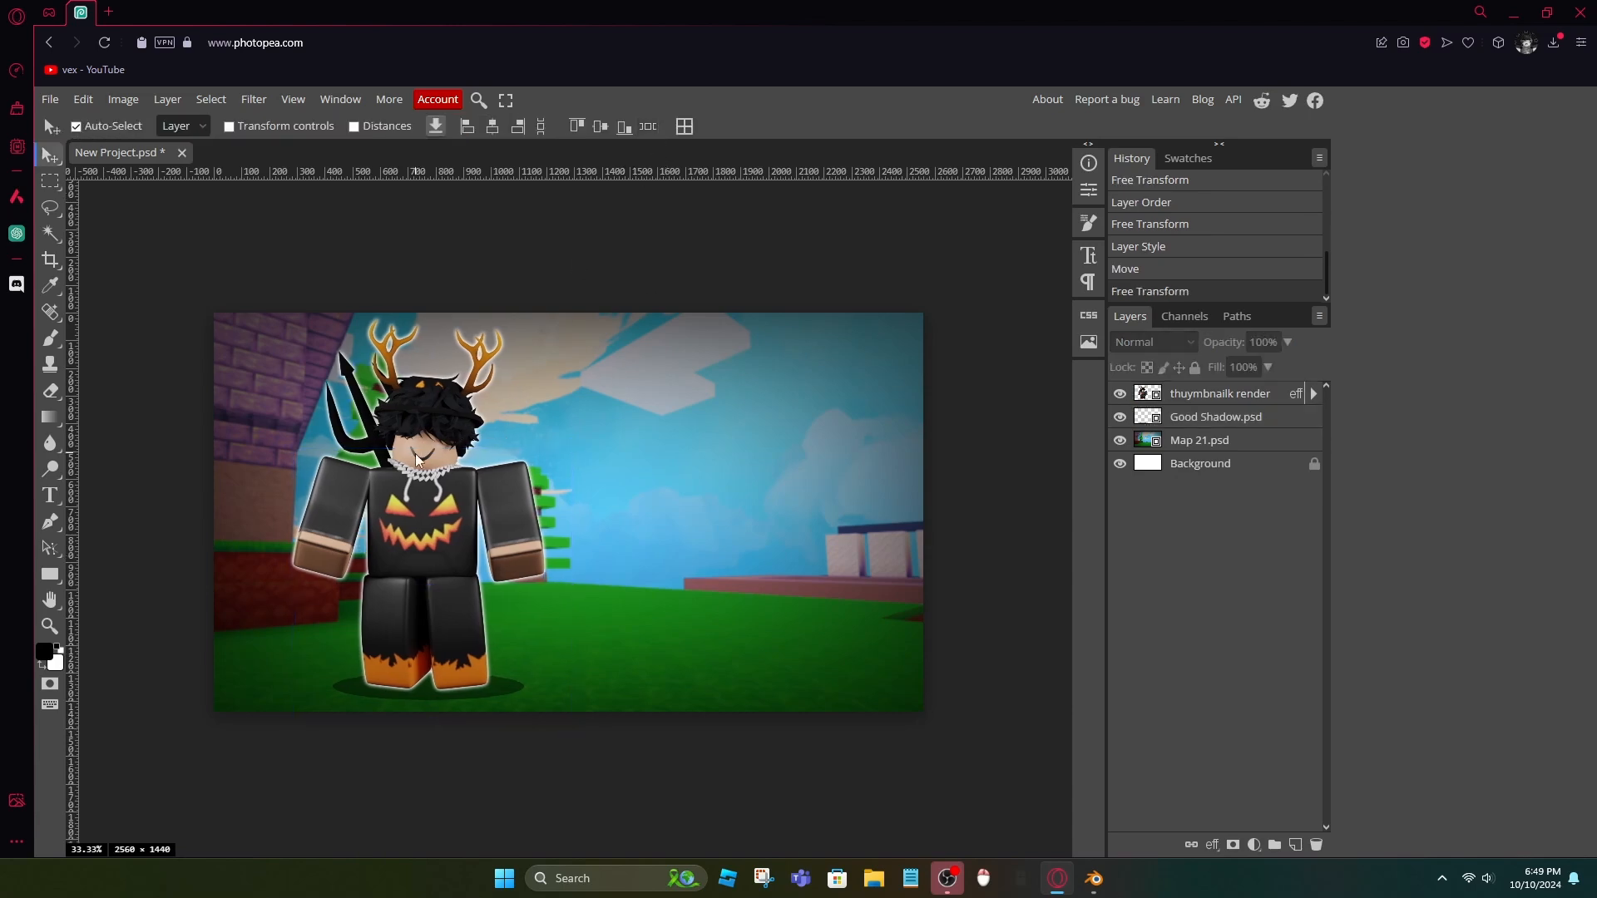
click(1204, 412)
key(ctrl+alt+t)
drag(510, 645, 505, 645)
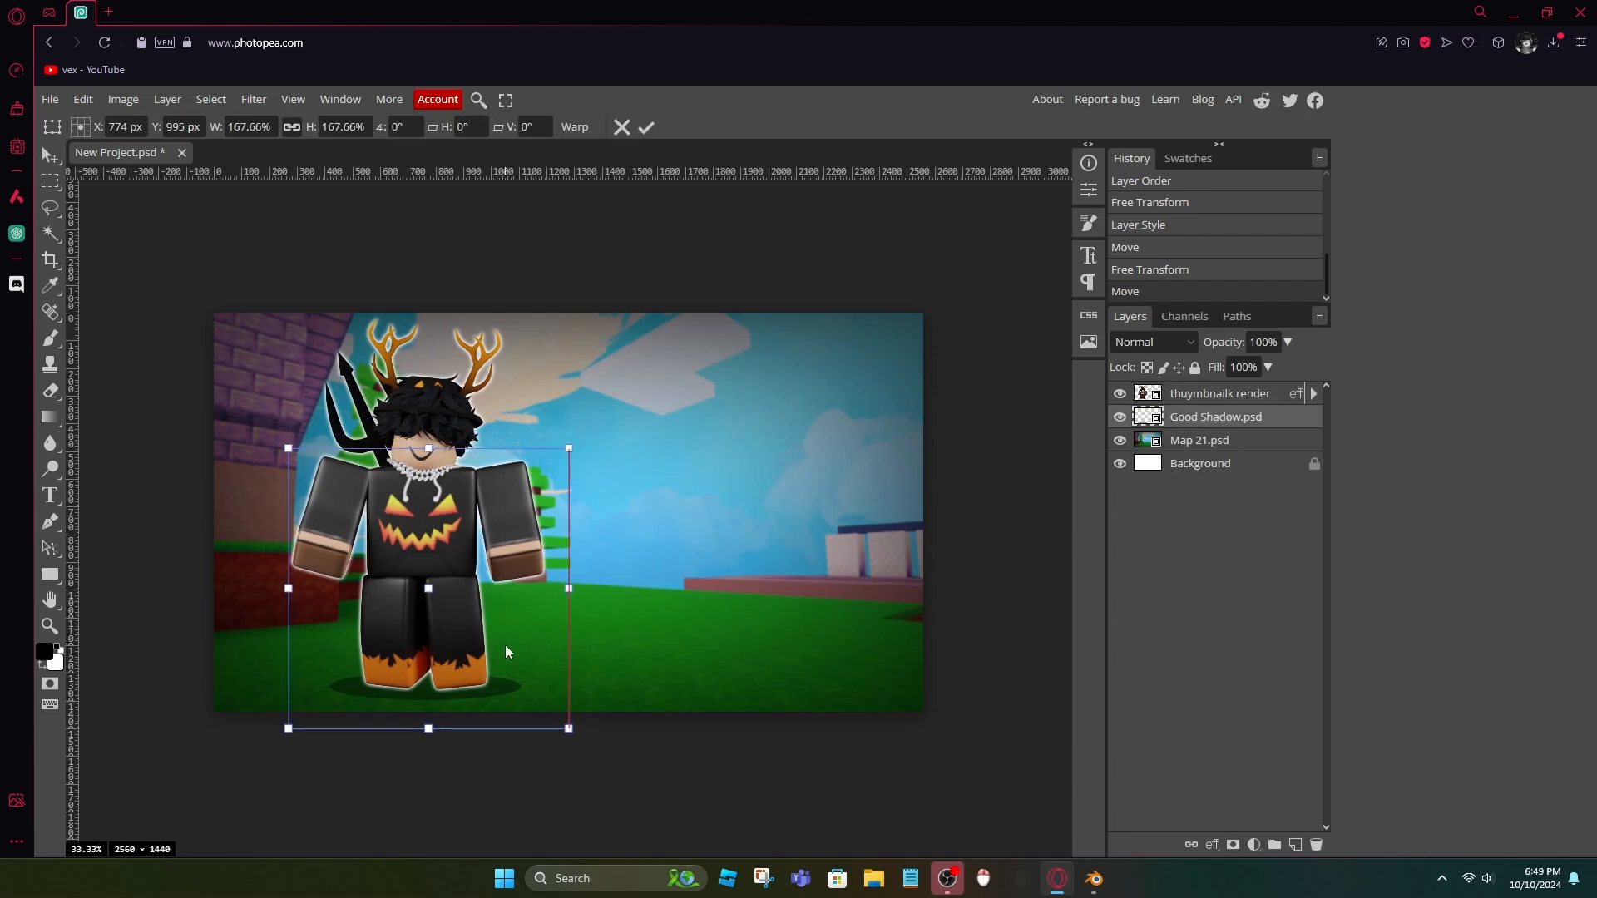
drag(506, 646, 502, 646)
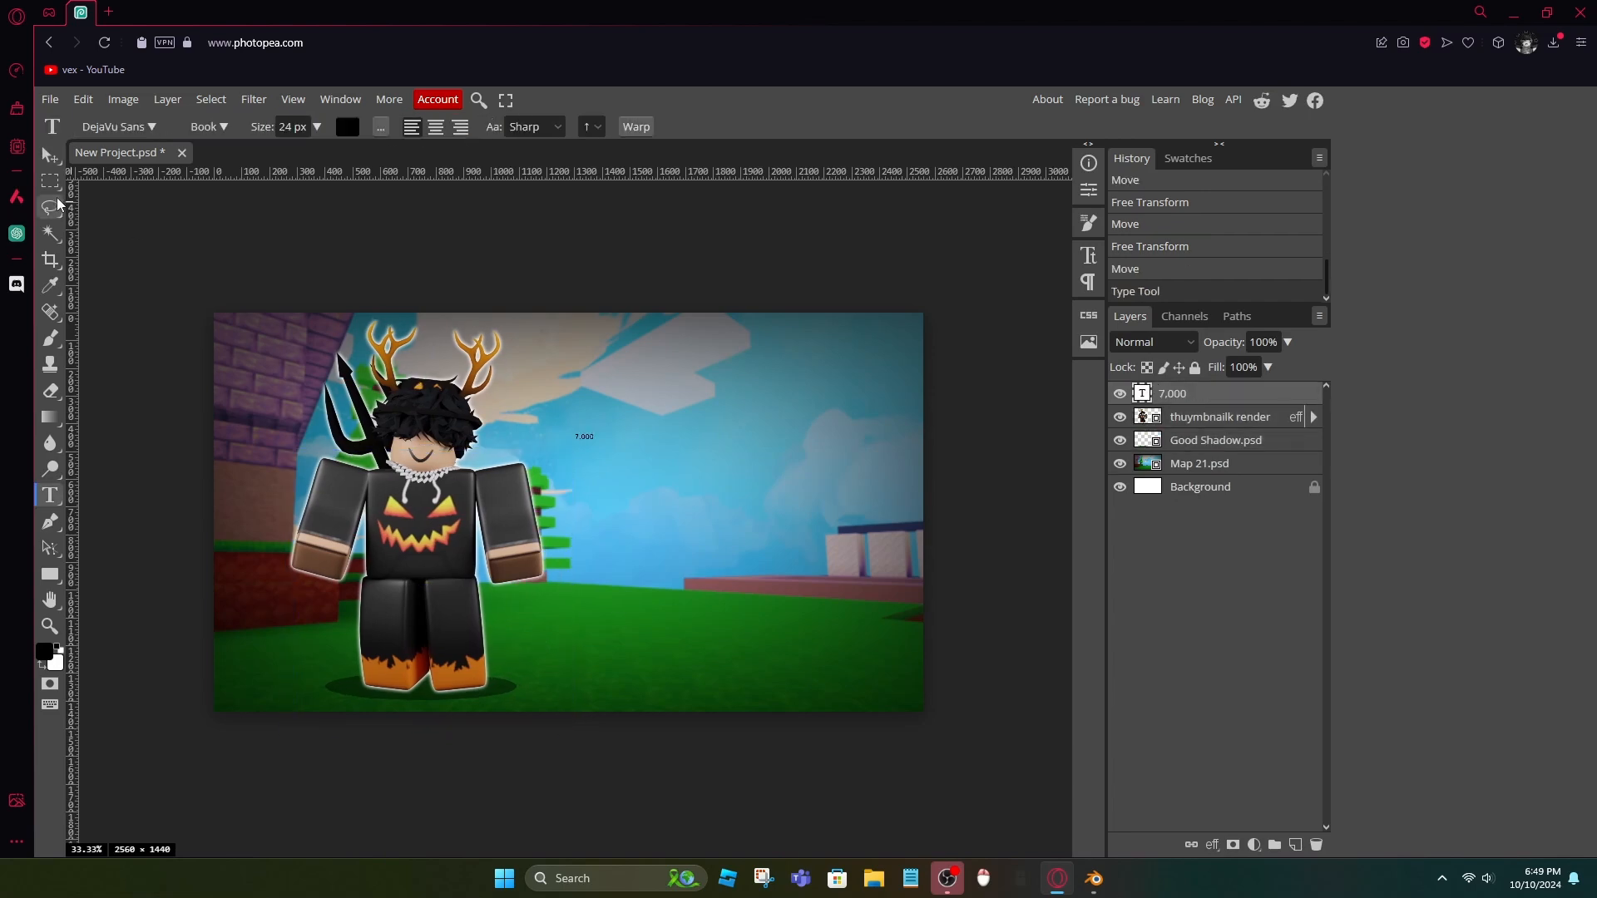
- Add a 7,000 text layer and scale it to about 1728% in the sky beside the avatar
click(51, 157)
key(ctrl+alt+t)
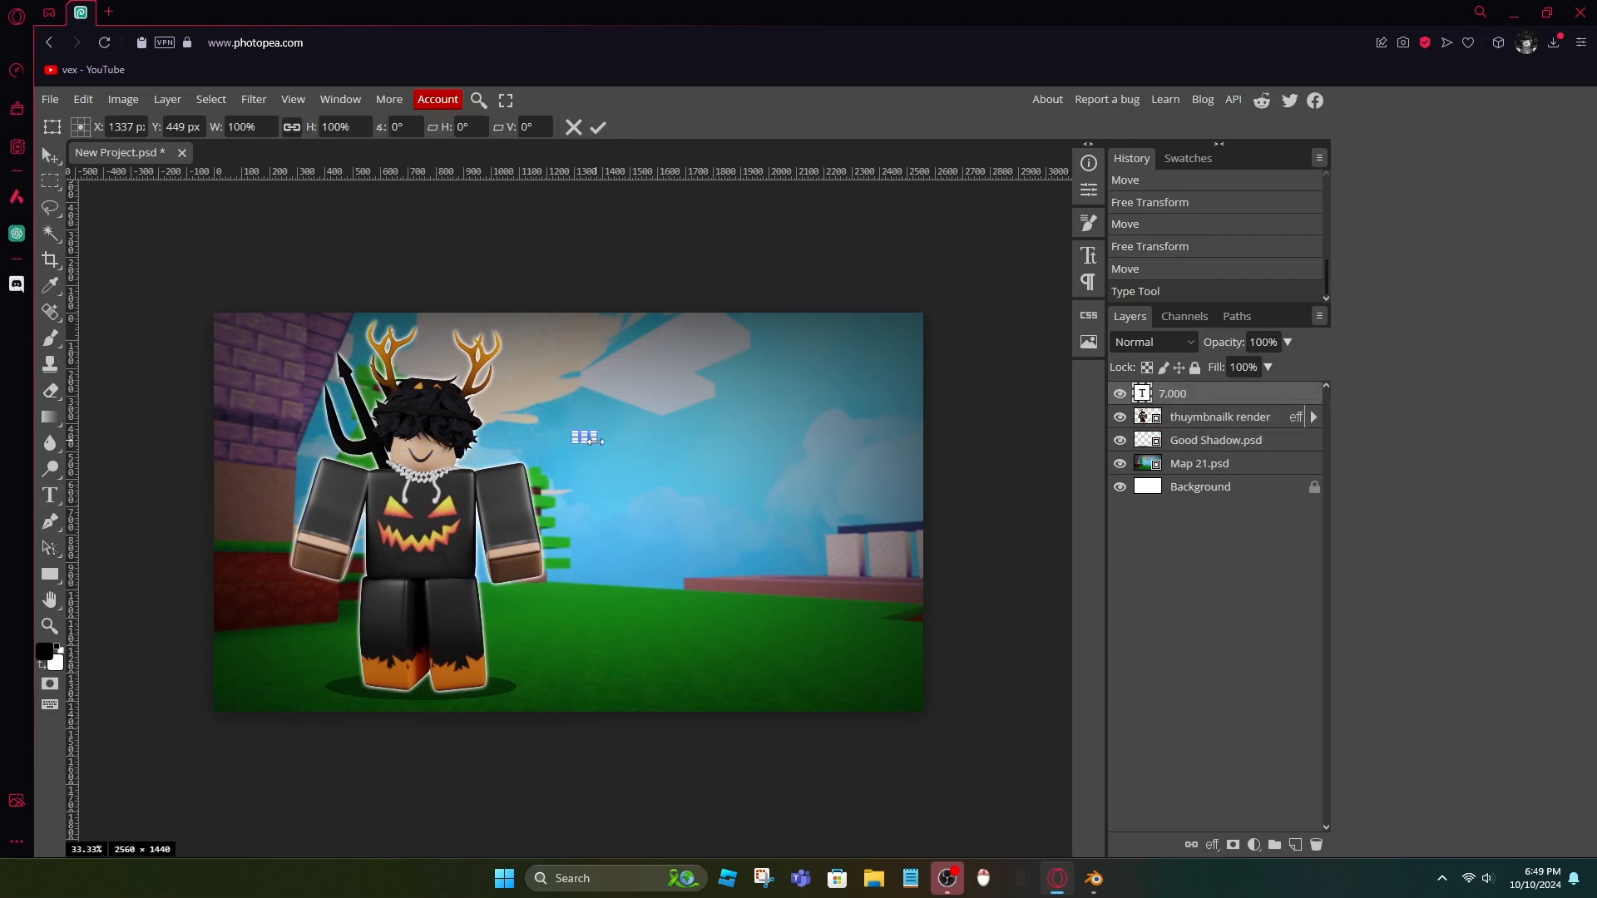
drag(593, 447, 897, 534)
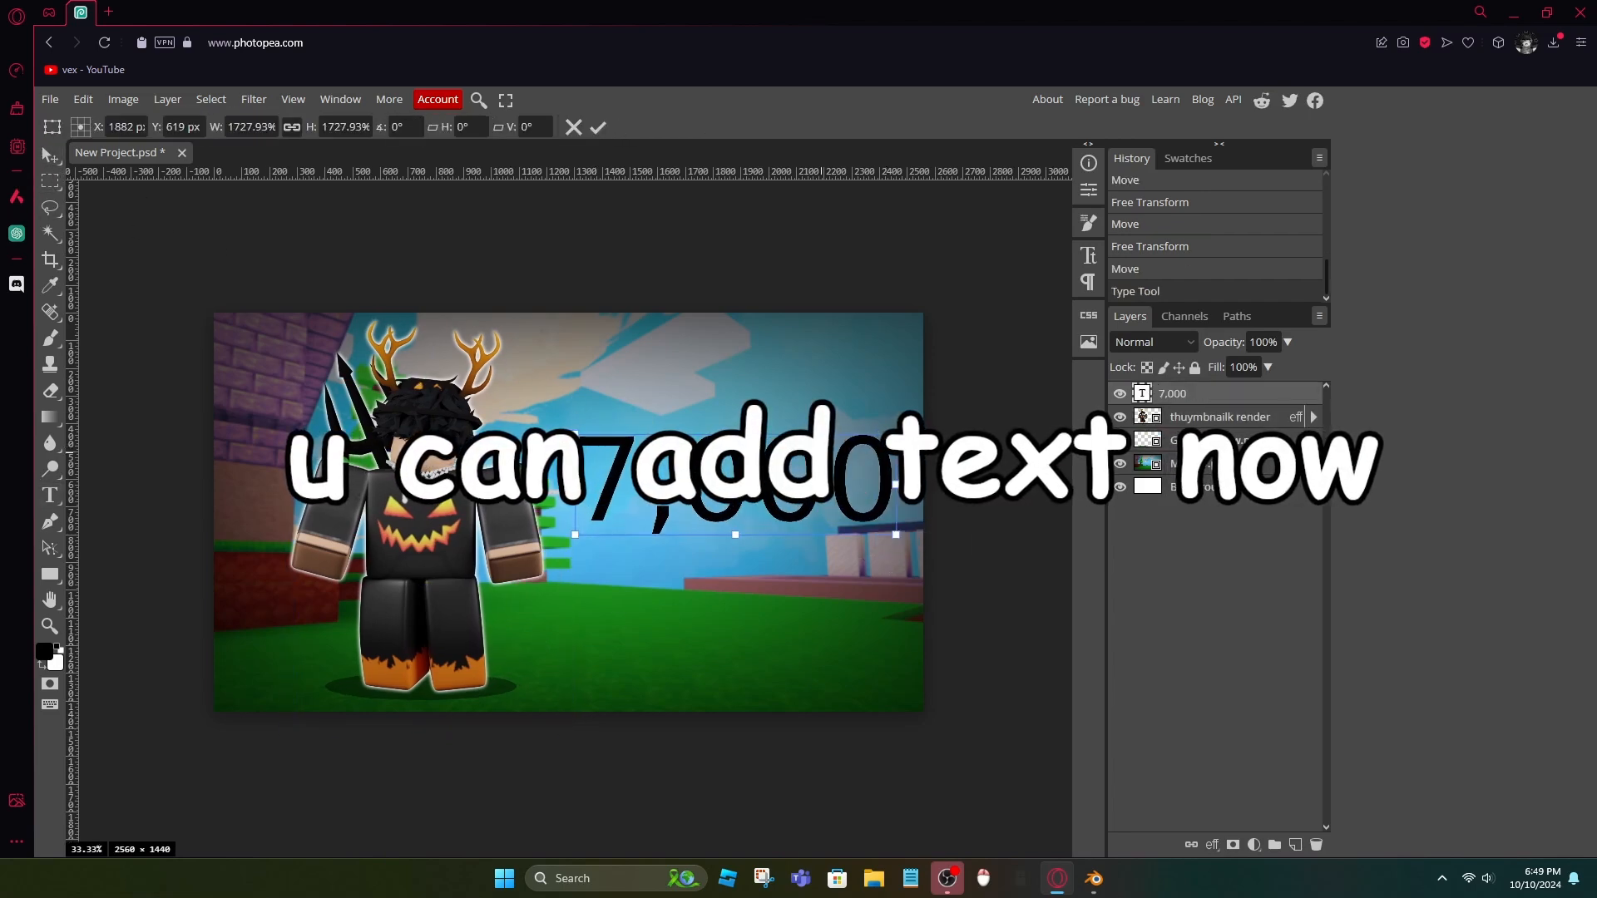
- Change the 7,000 text's font to Mont Heavy DEMO
click(50, 495)
click(116, 127)
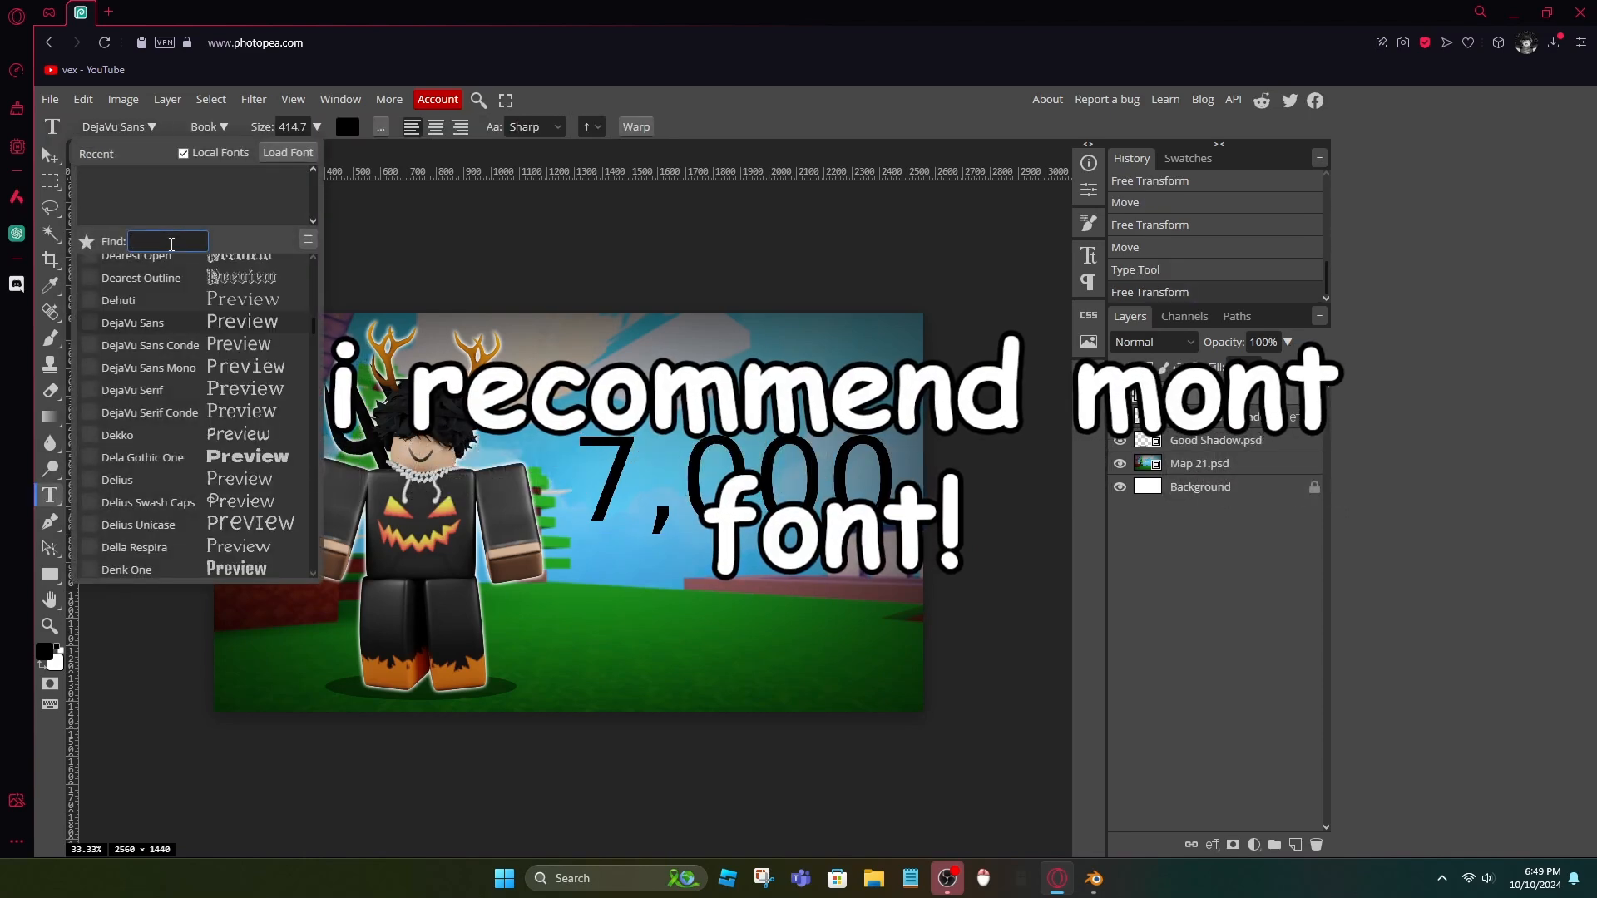
text(mont)
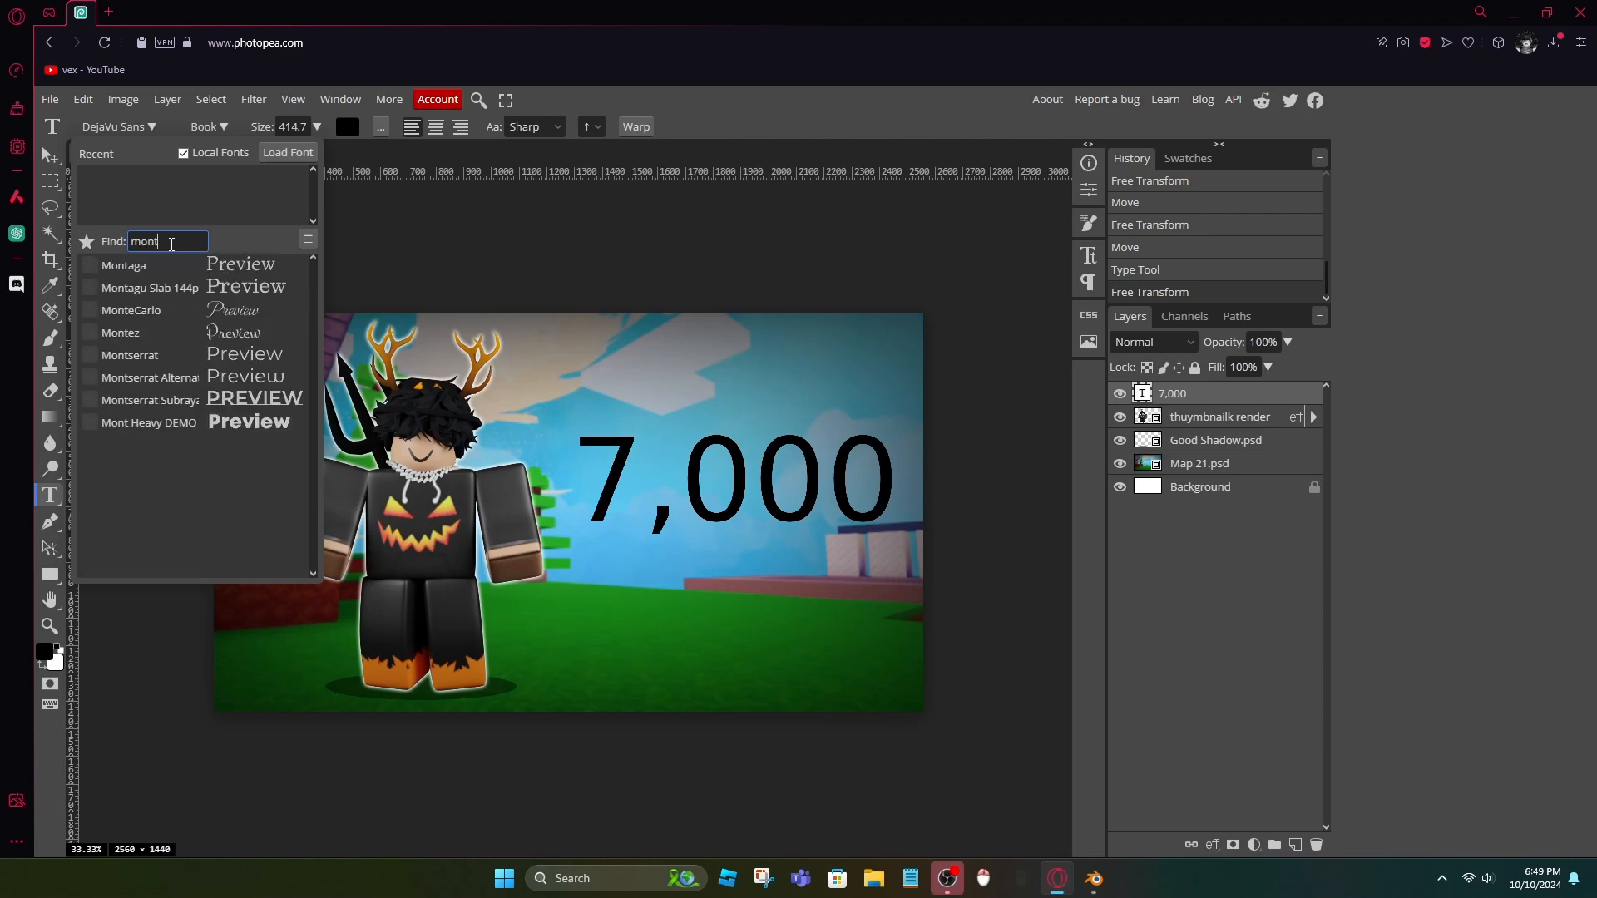
click(243, 422)
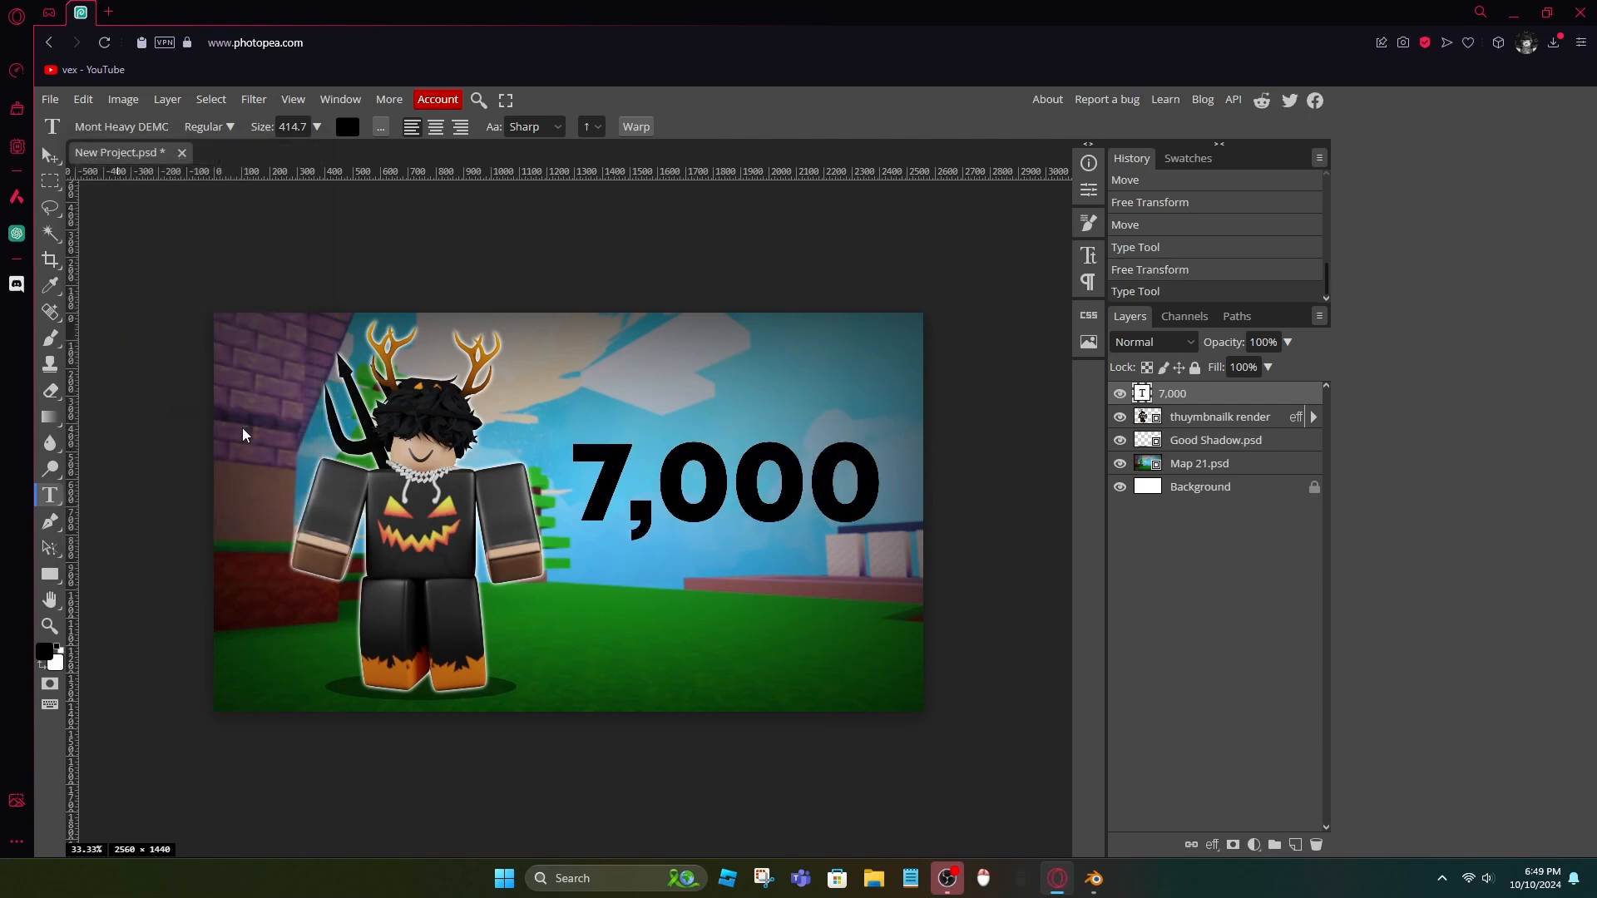
click(50, 158)
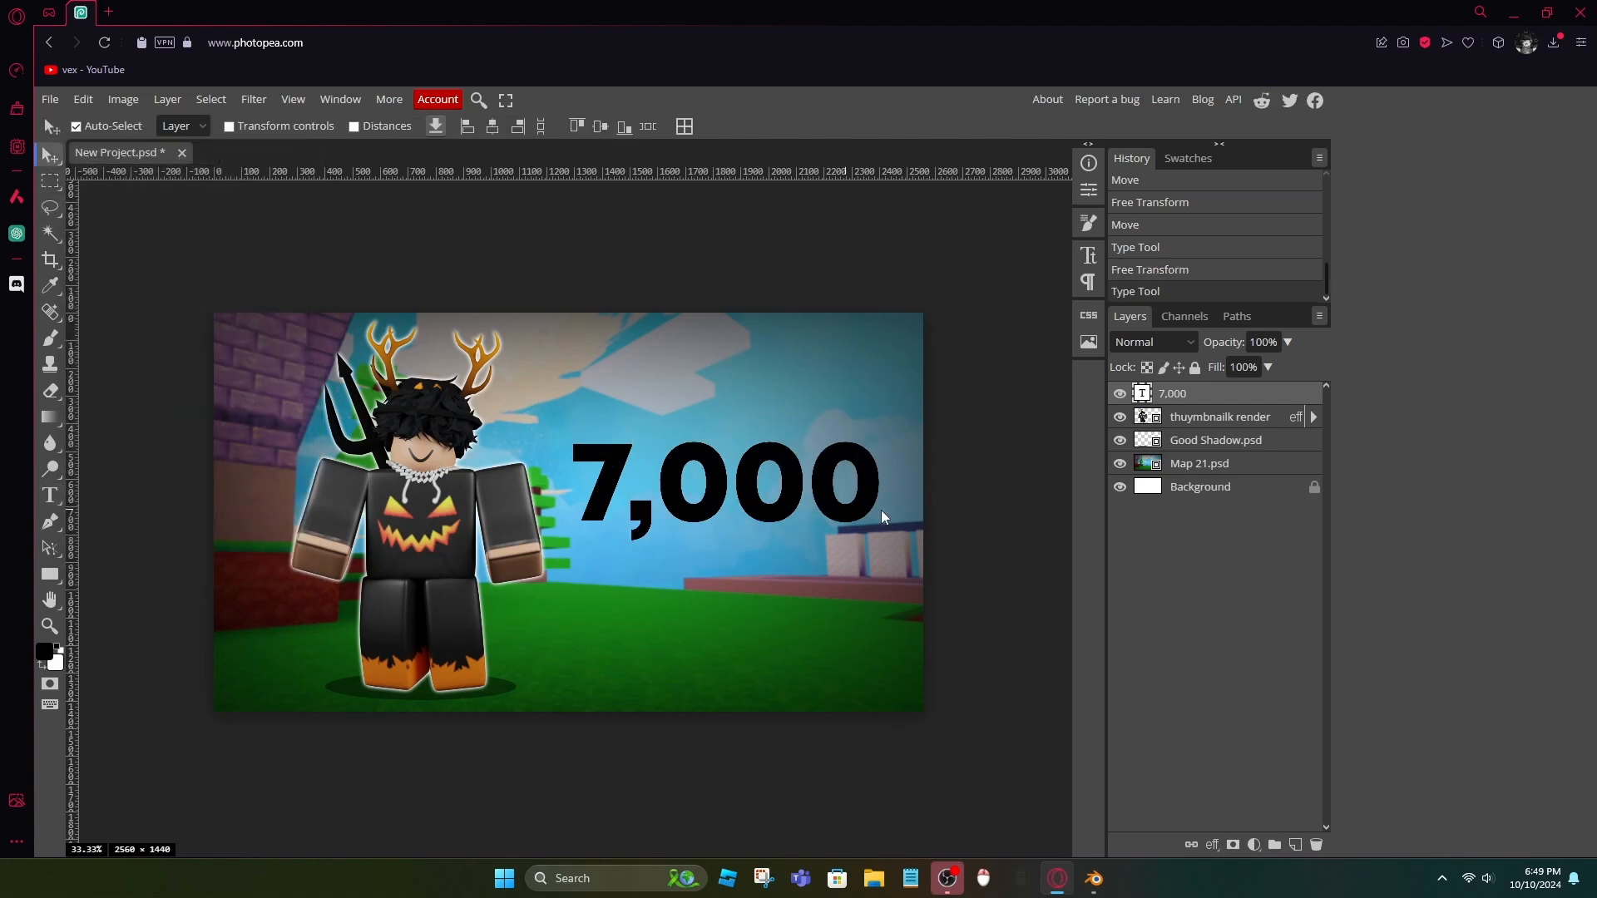
- Add an Outer Glow and a Gradient Overlay to the 7,000 text layer
double_click(1218, 400)
click(885, 493)
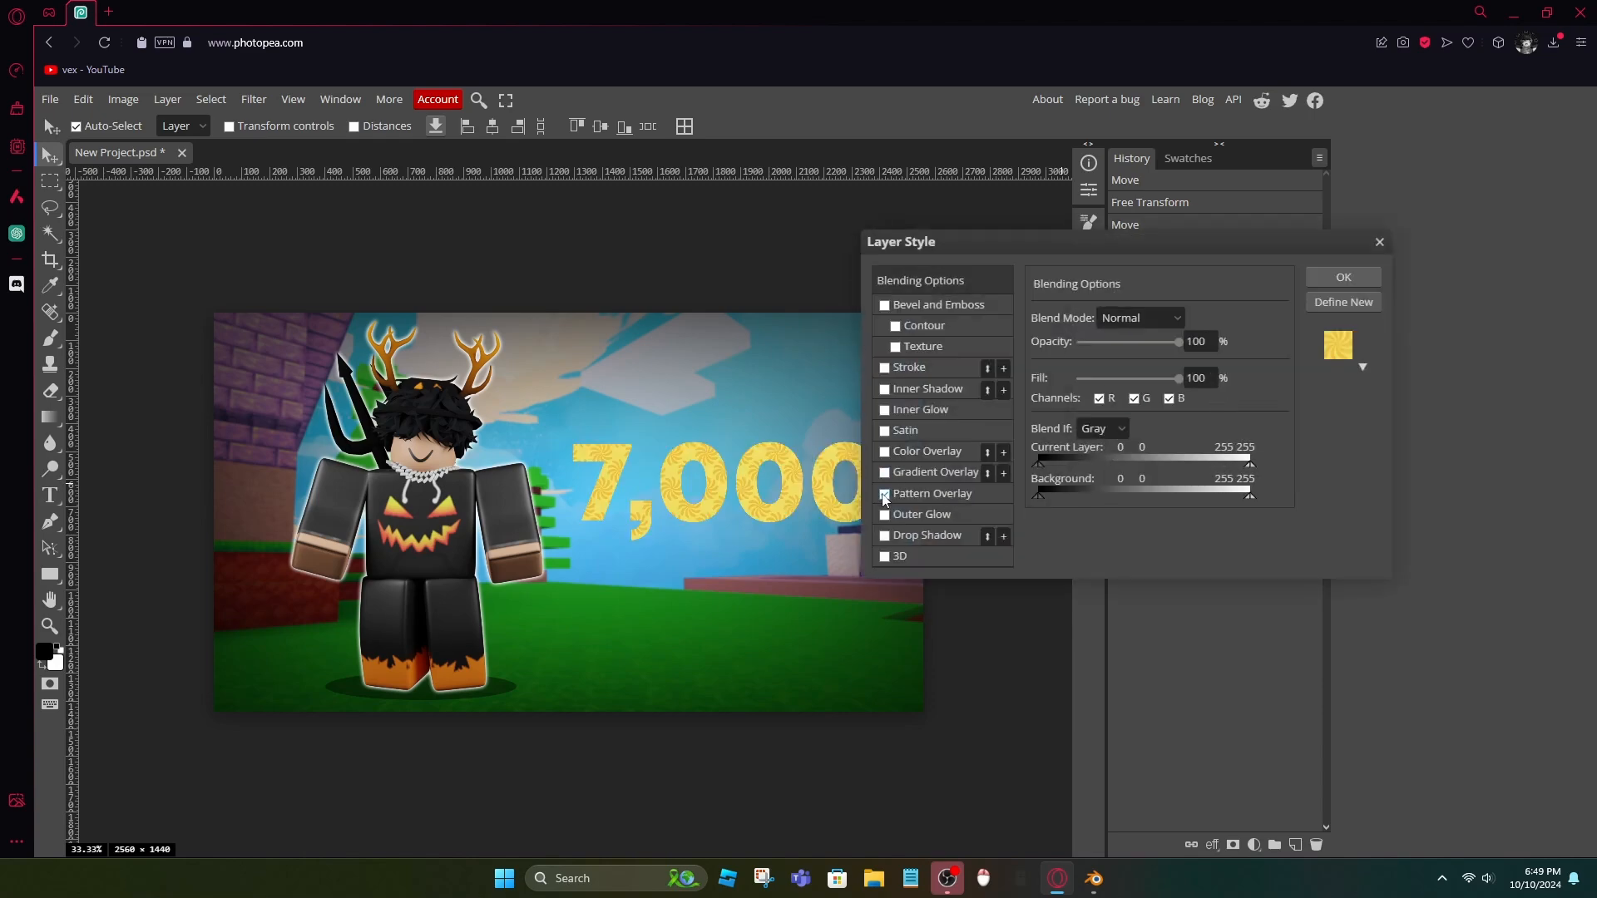
click(885, 495)
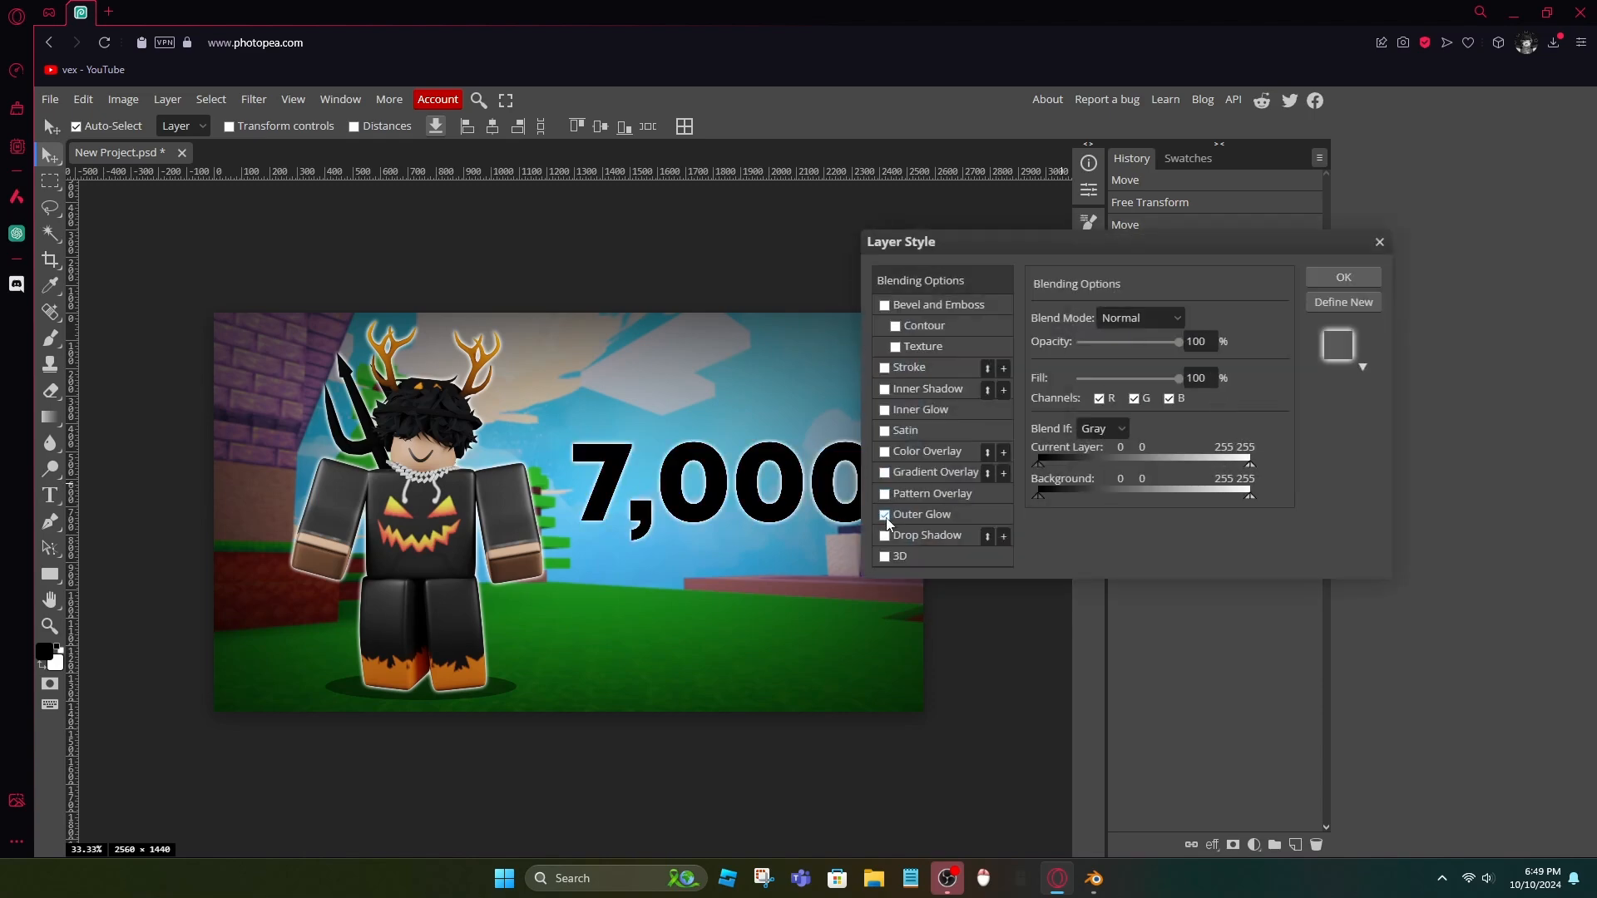
click(885, 473)
- Set the gradient overlay's start color to dark yellow #dede2f and its end color to bright yellow
click(1115, 364)
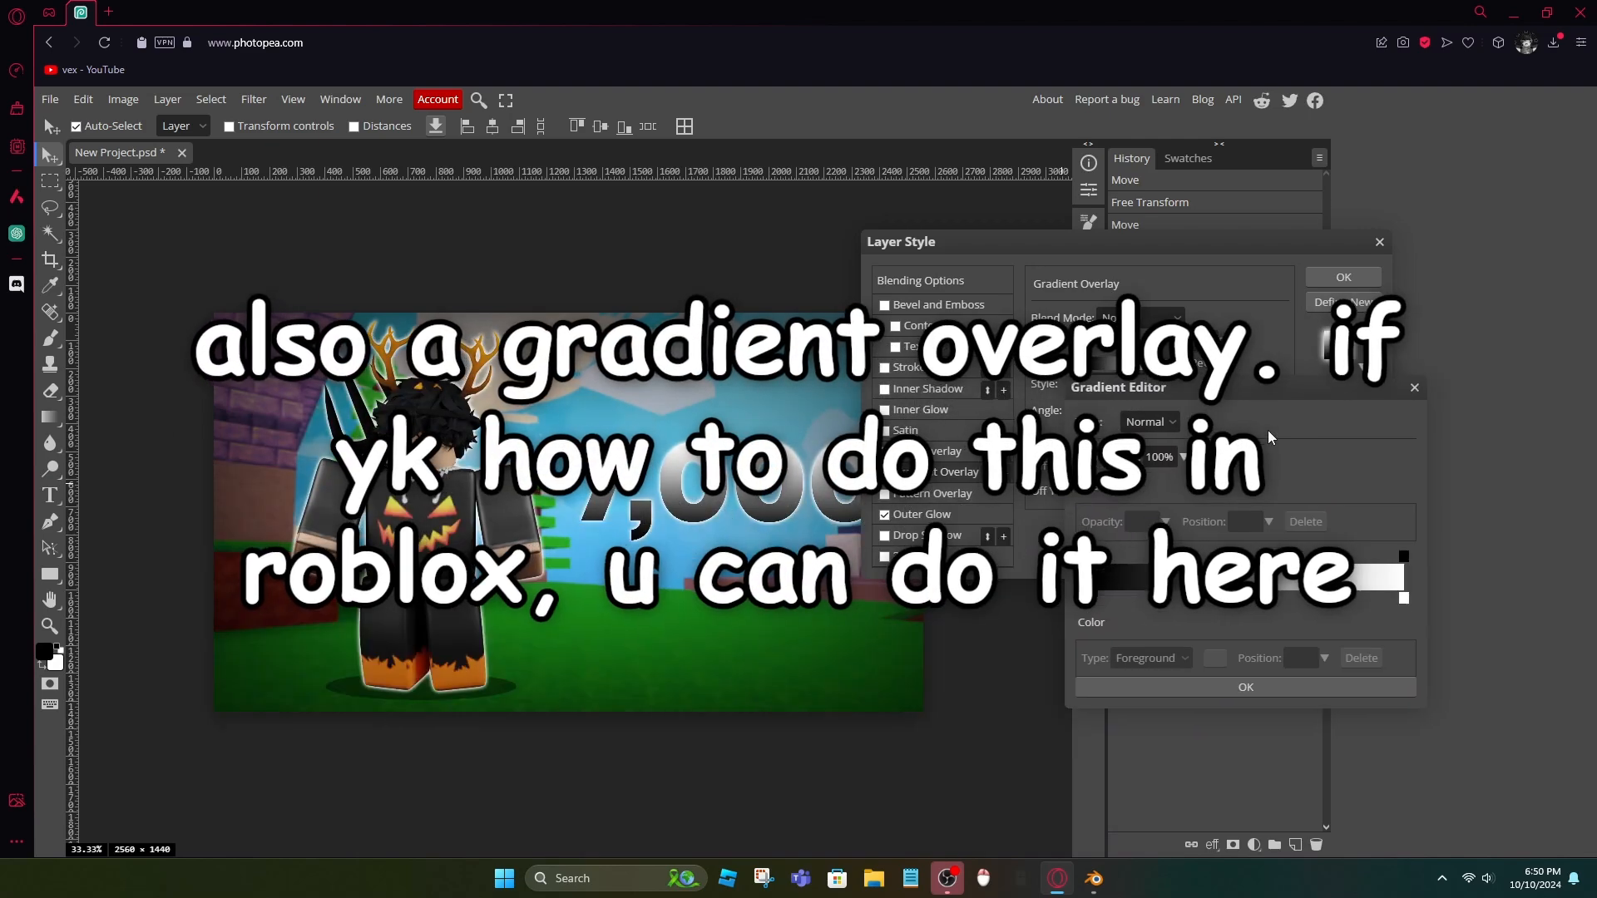
click(1088, 598)
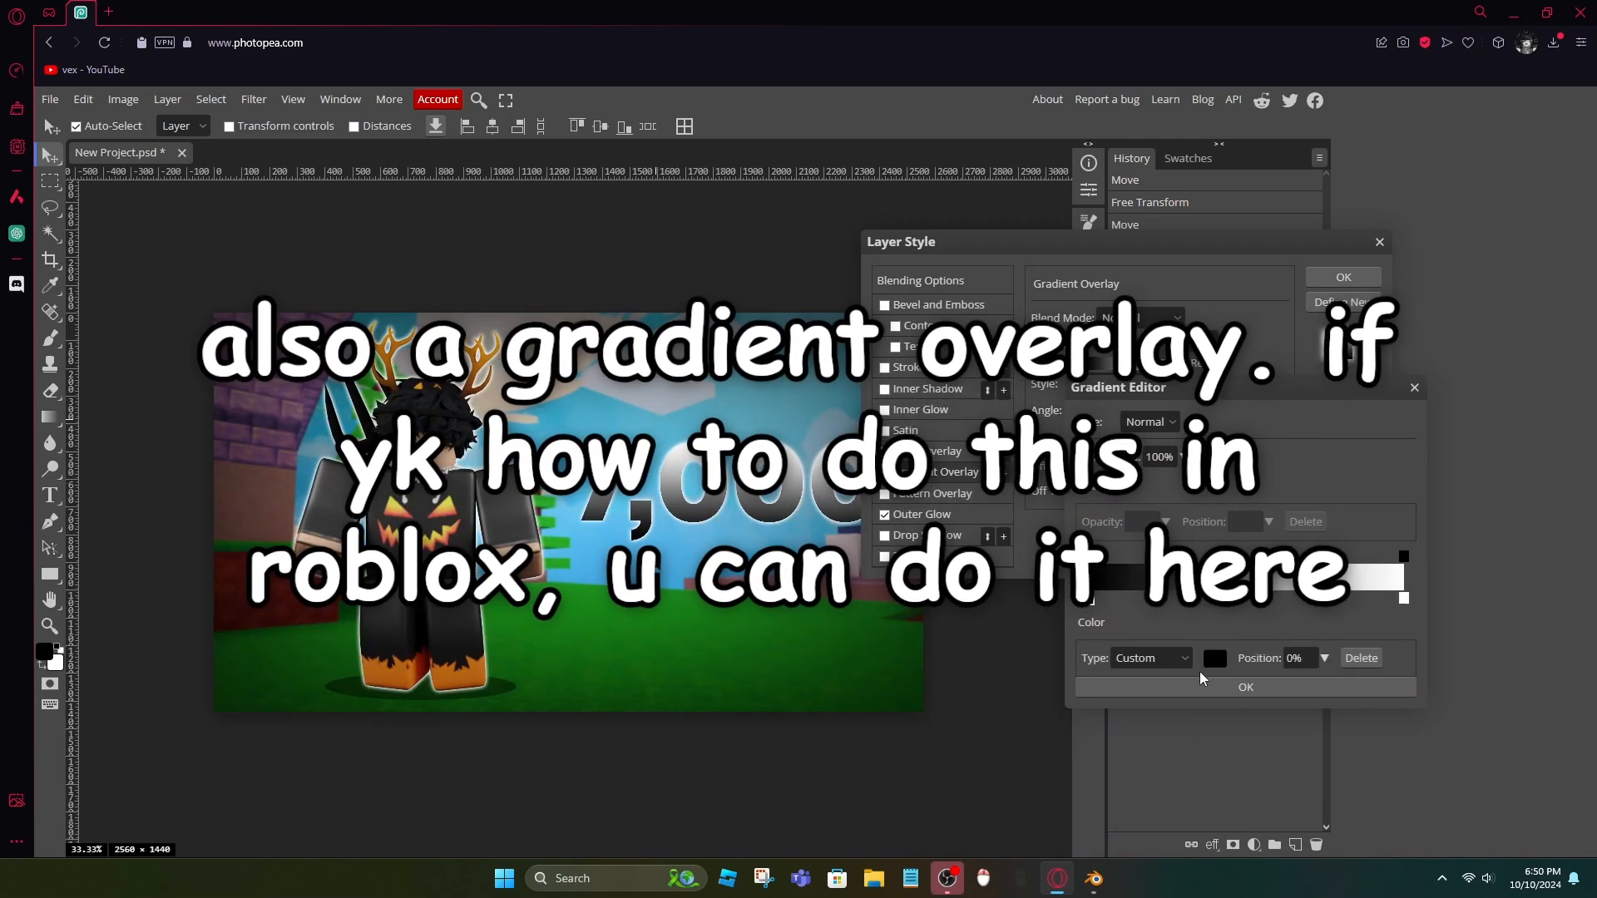
click(1214, 658)
click(578, 526)
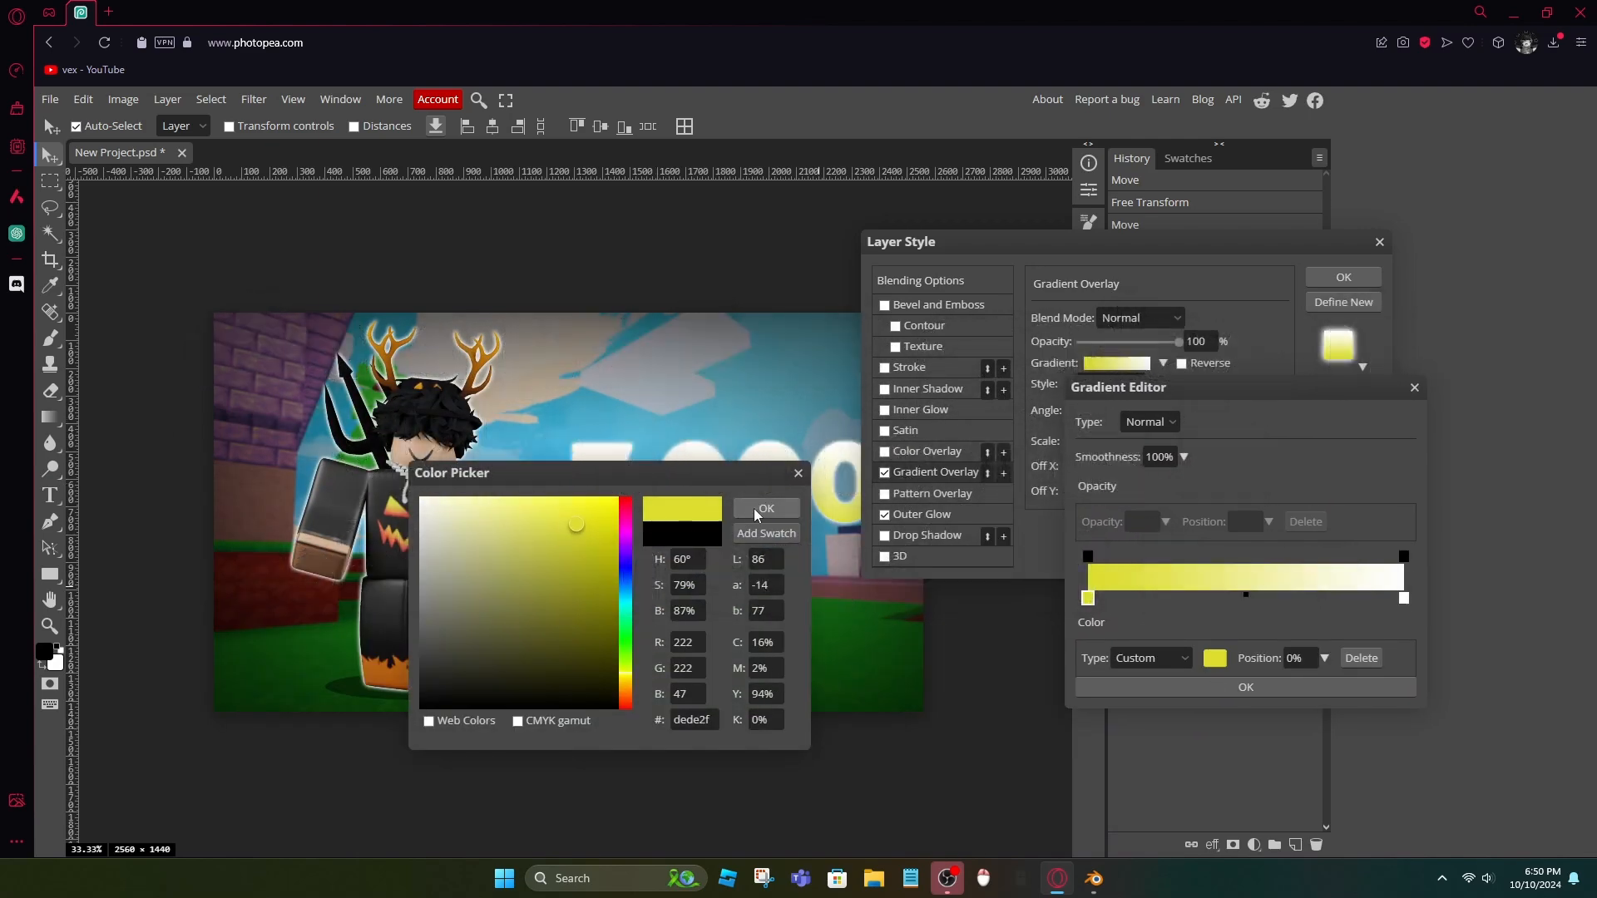
click(757, 514)
click(1214, 658)
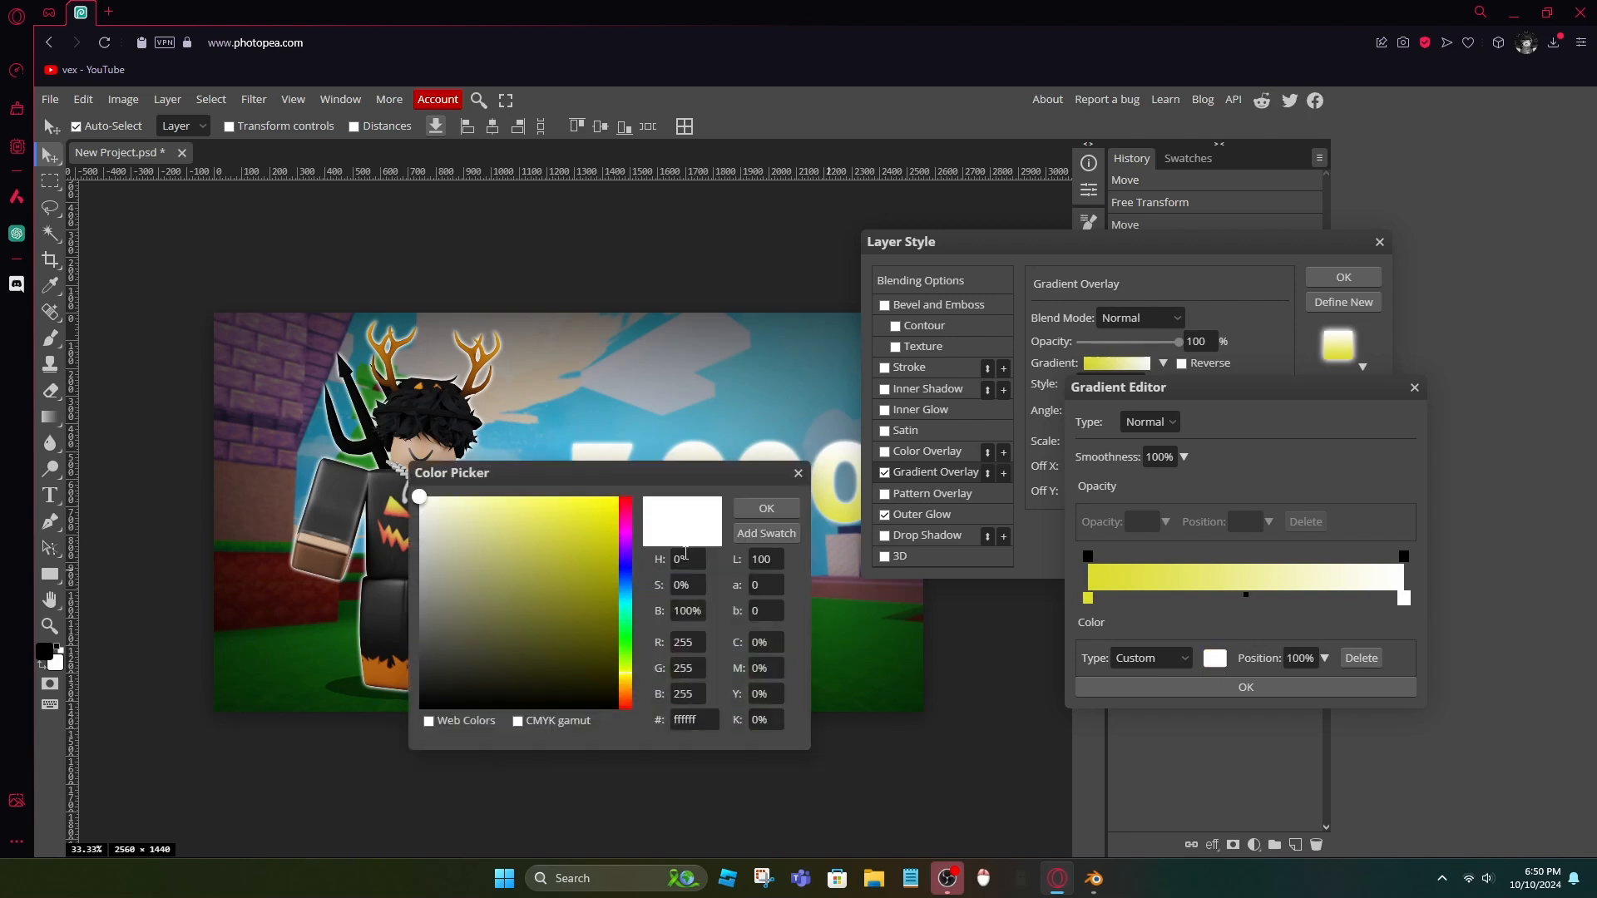
drag(557, 518, 318, 542)
click(452, 574)
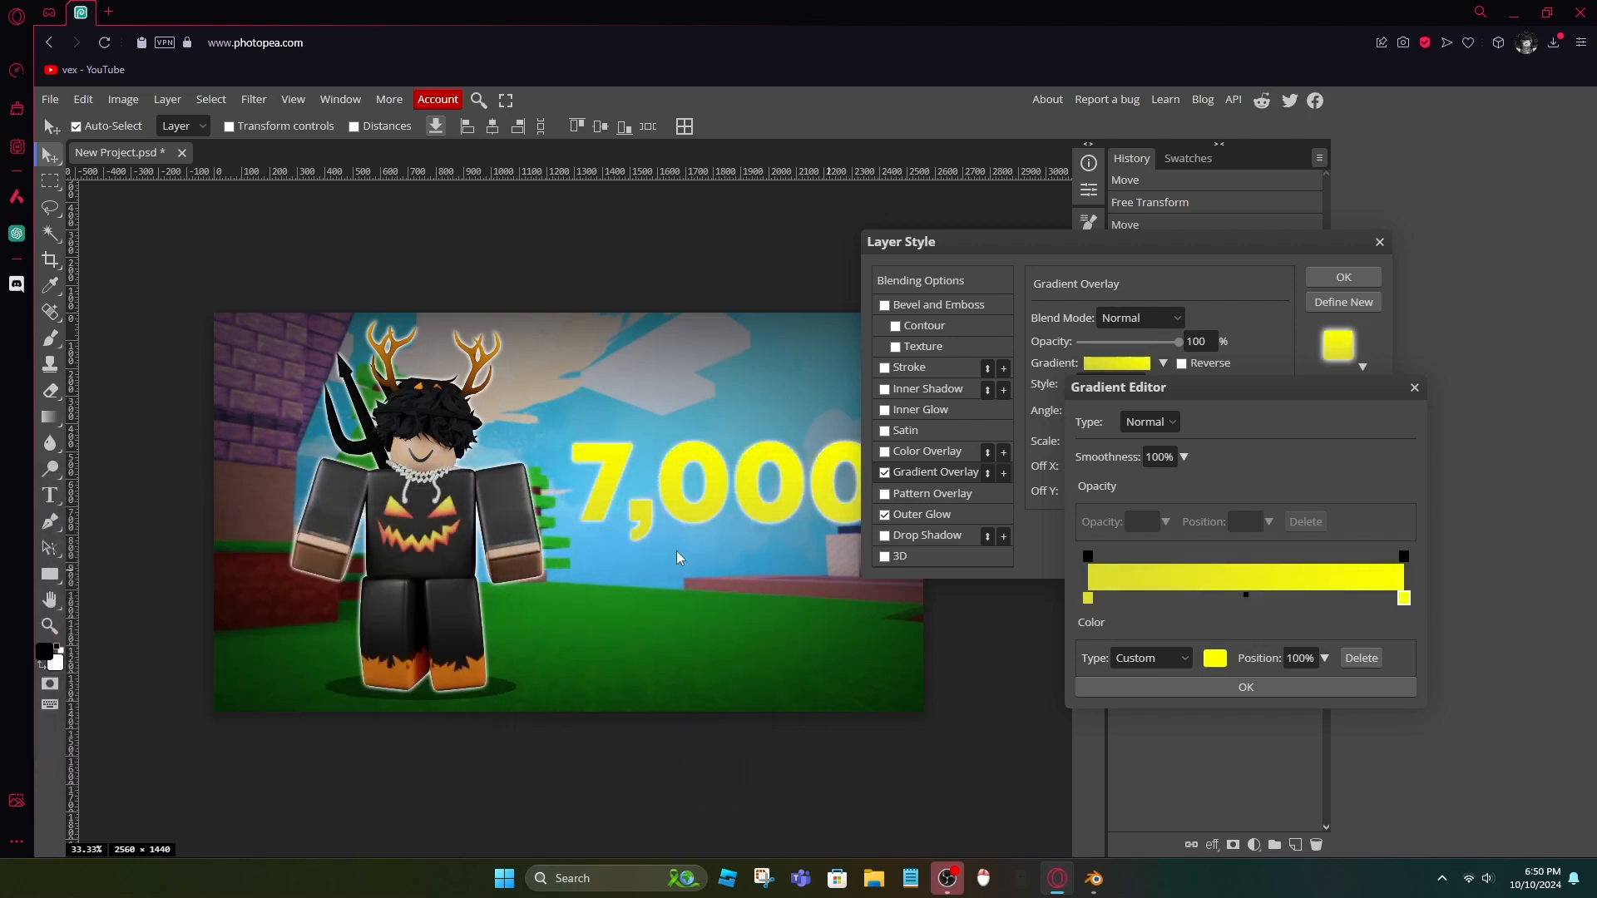
click(1220, 685)
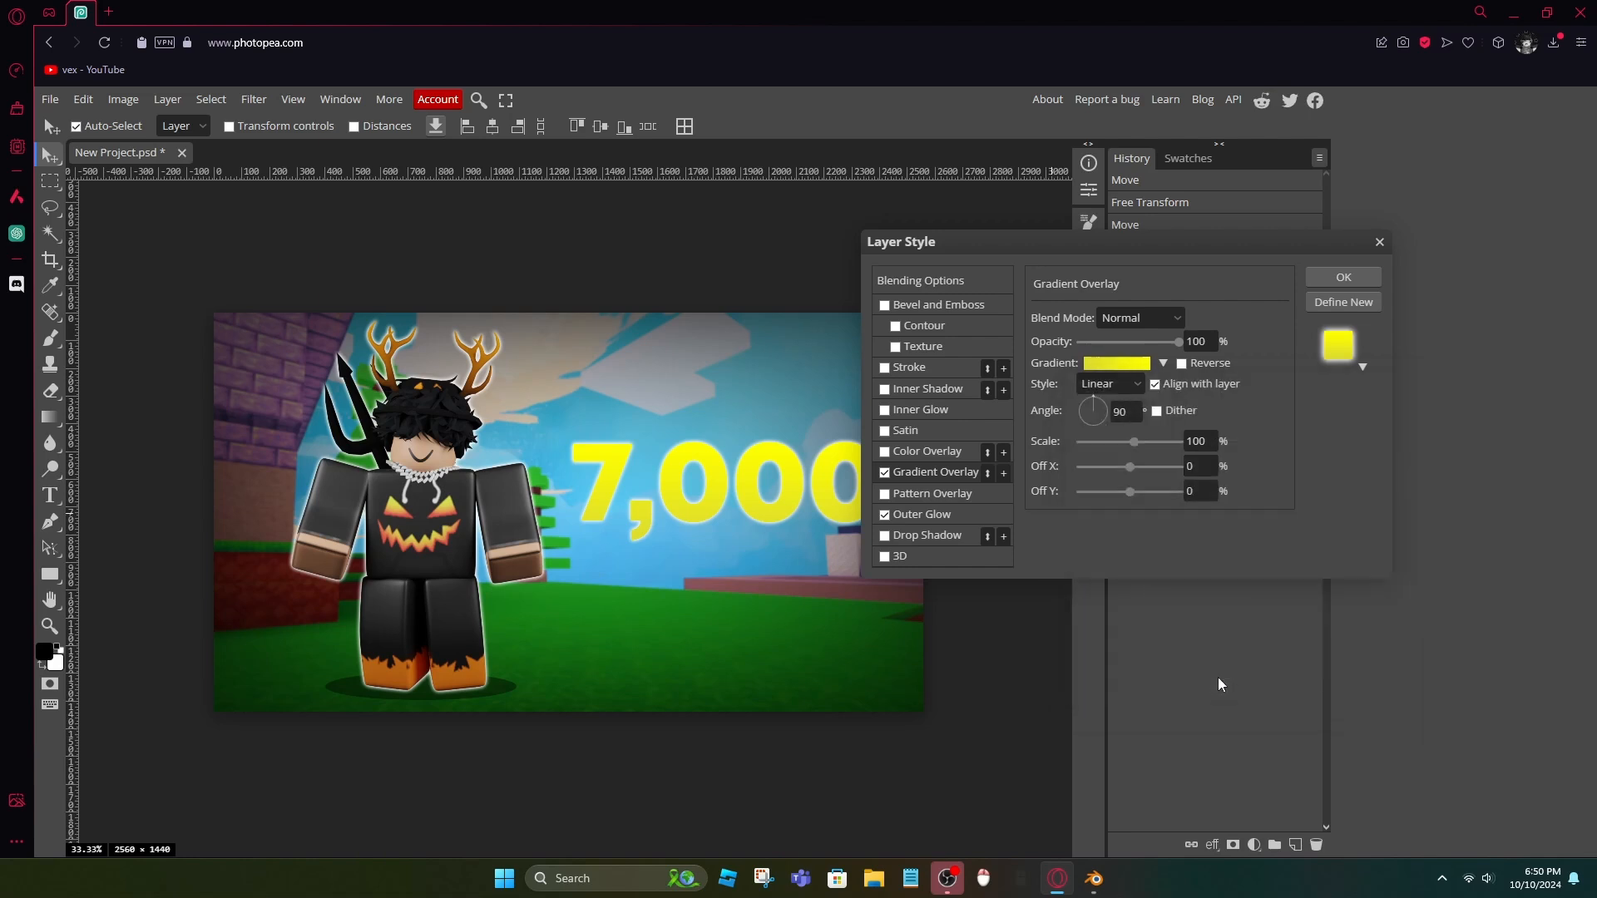
- Add a 4 px black outside stroke to the 7,000 text and apply the layer style
click(922, 371)
drag(1078, 326, 1087, 328)
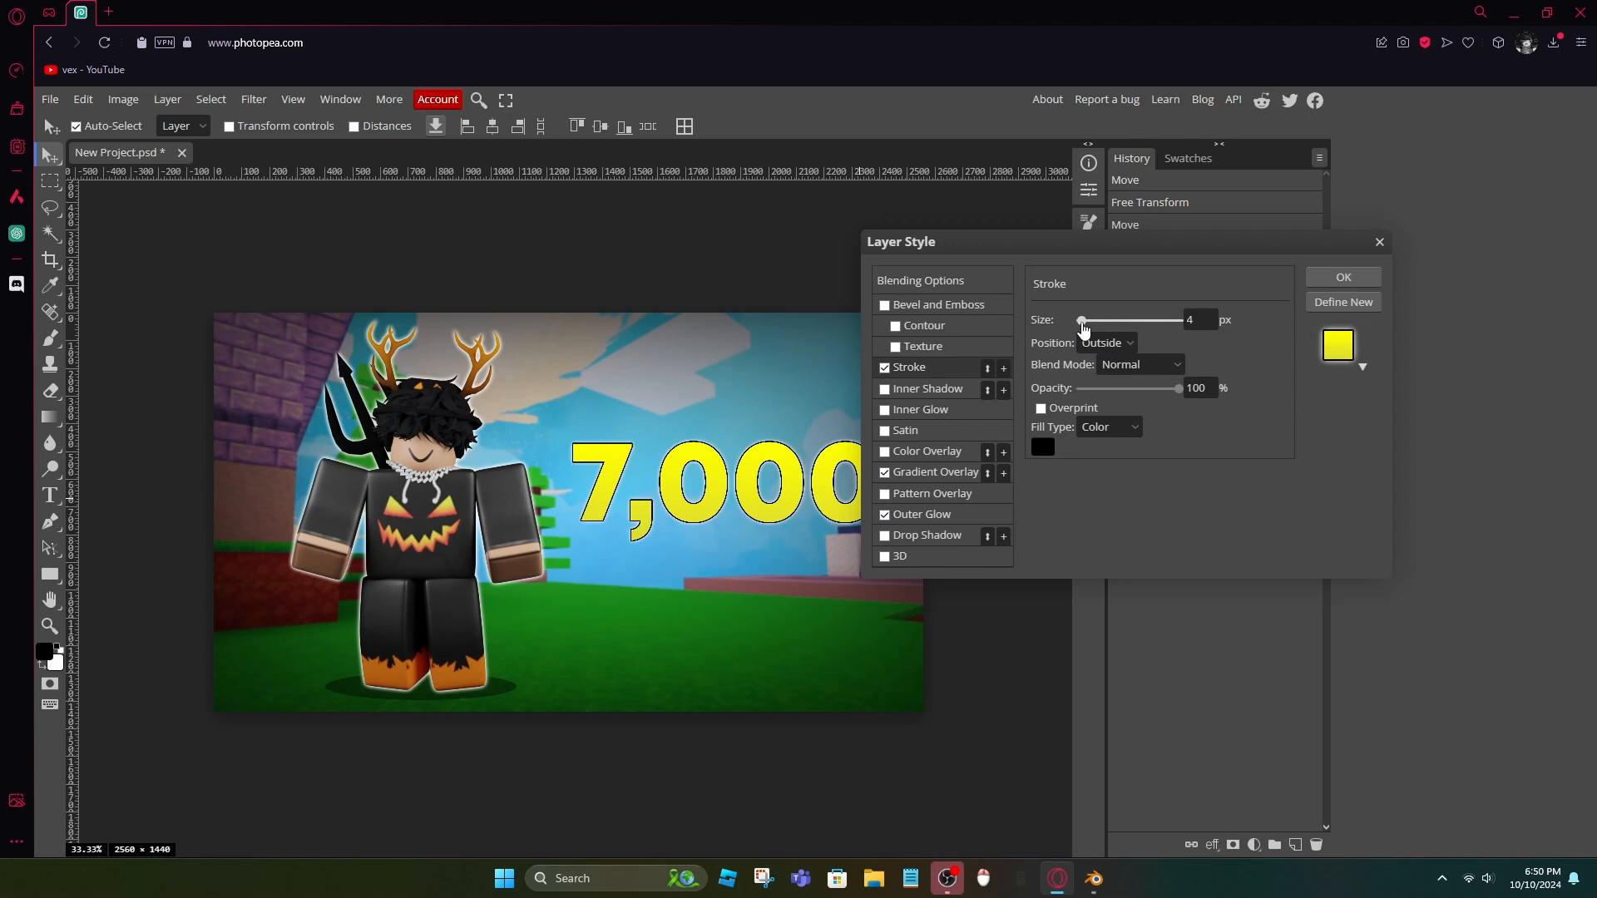
click(1344, 277)
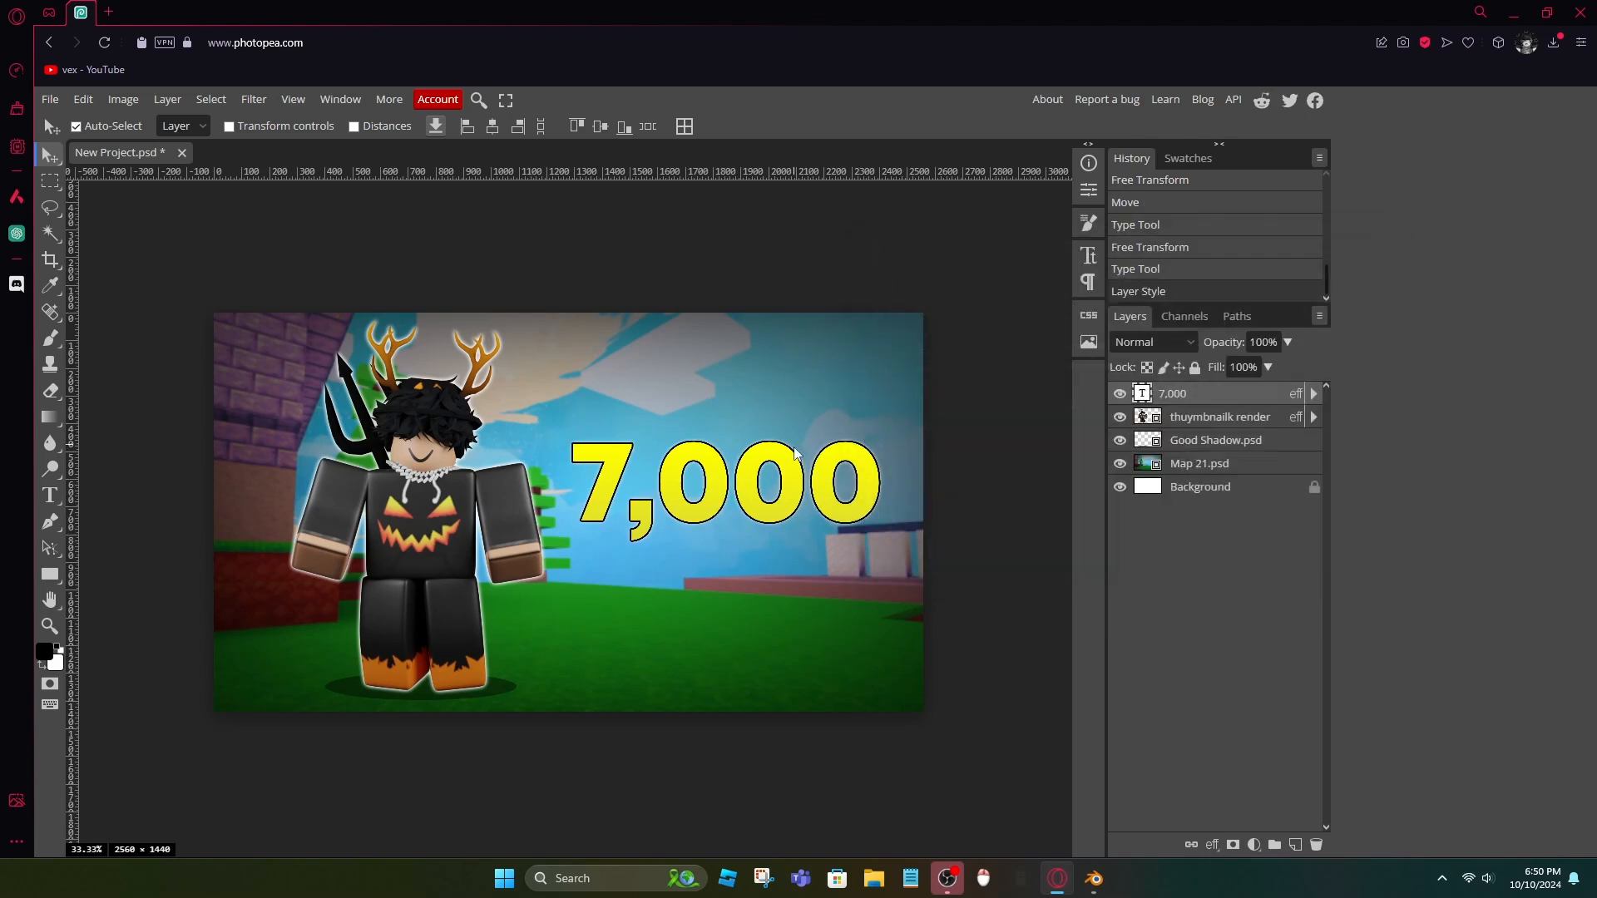
- Move the 7,000 text higher and place a duplicate of it directly below
drag(780, 462, 778, 406)
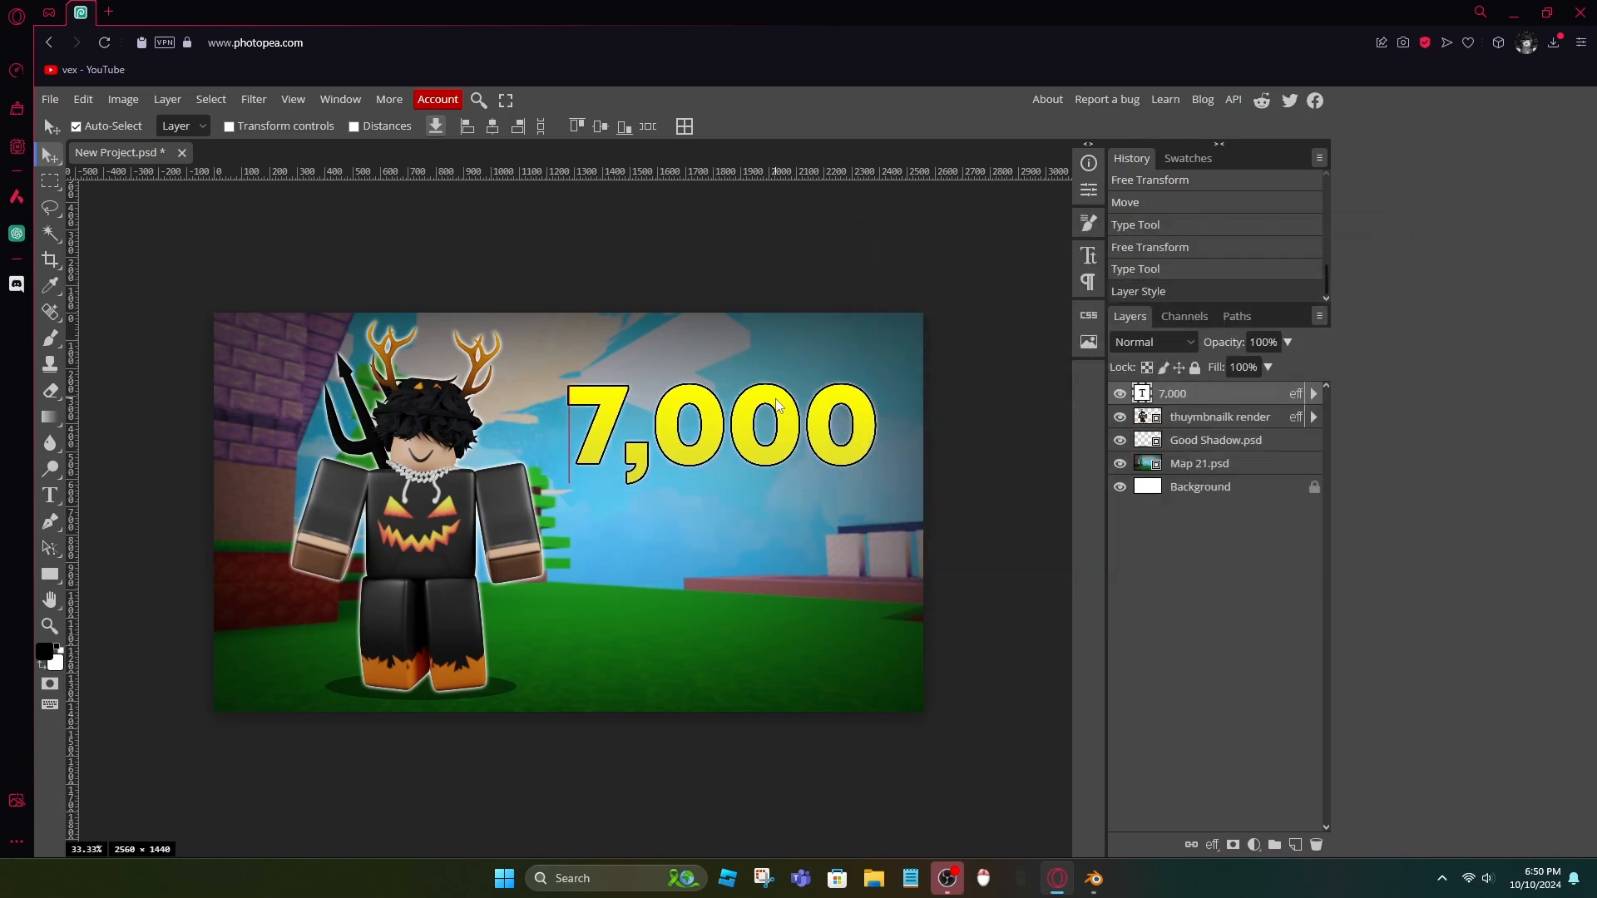
key(ctrl+c)
key(ctrl+v)
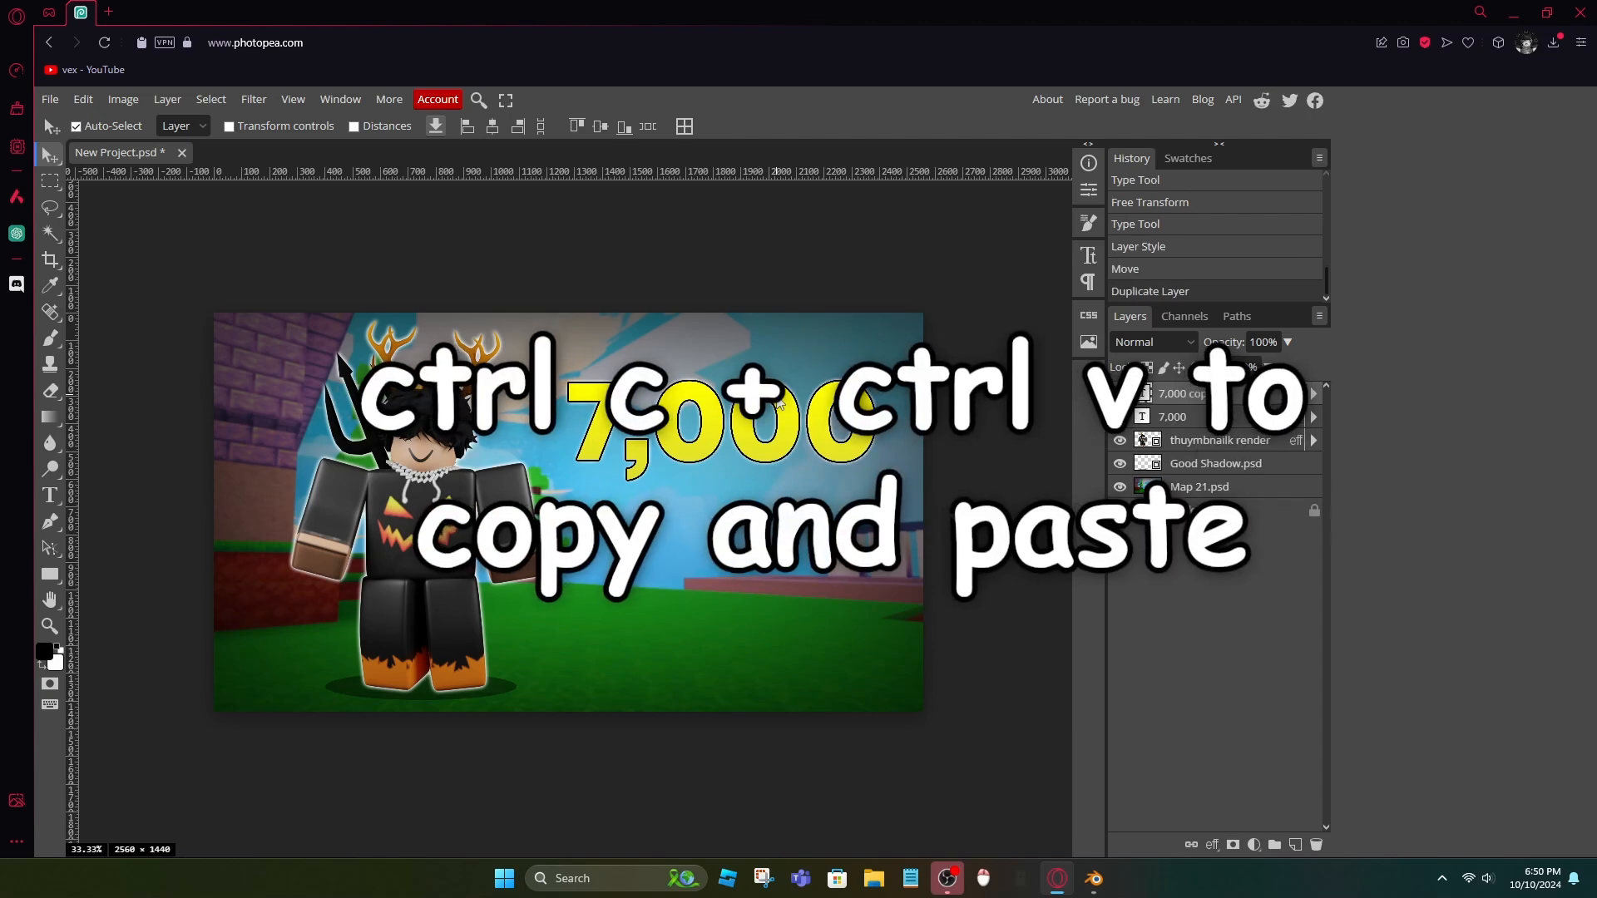
drag(779, 403, 779, 532)
- Change the lower text copy to WINS and reposition both lines closer together beside the avatar
double_click(778, 524)
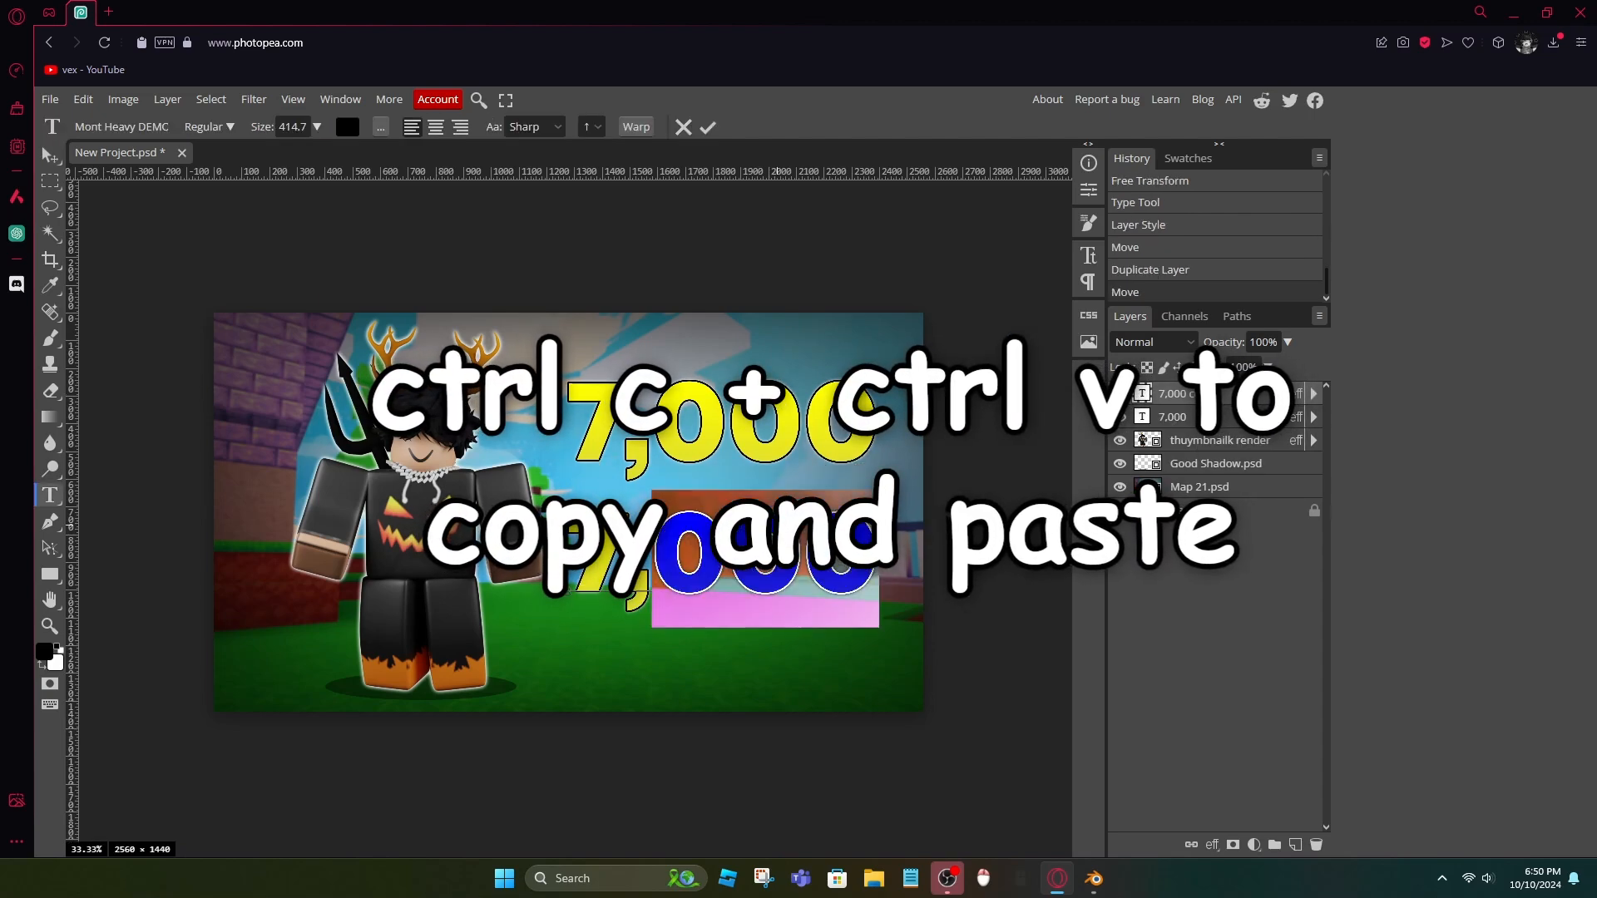
text(WINS)
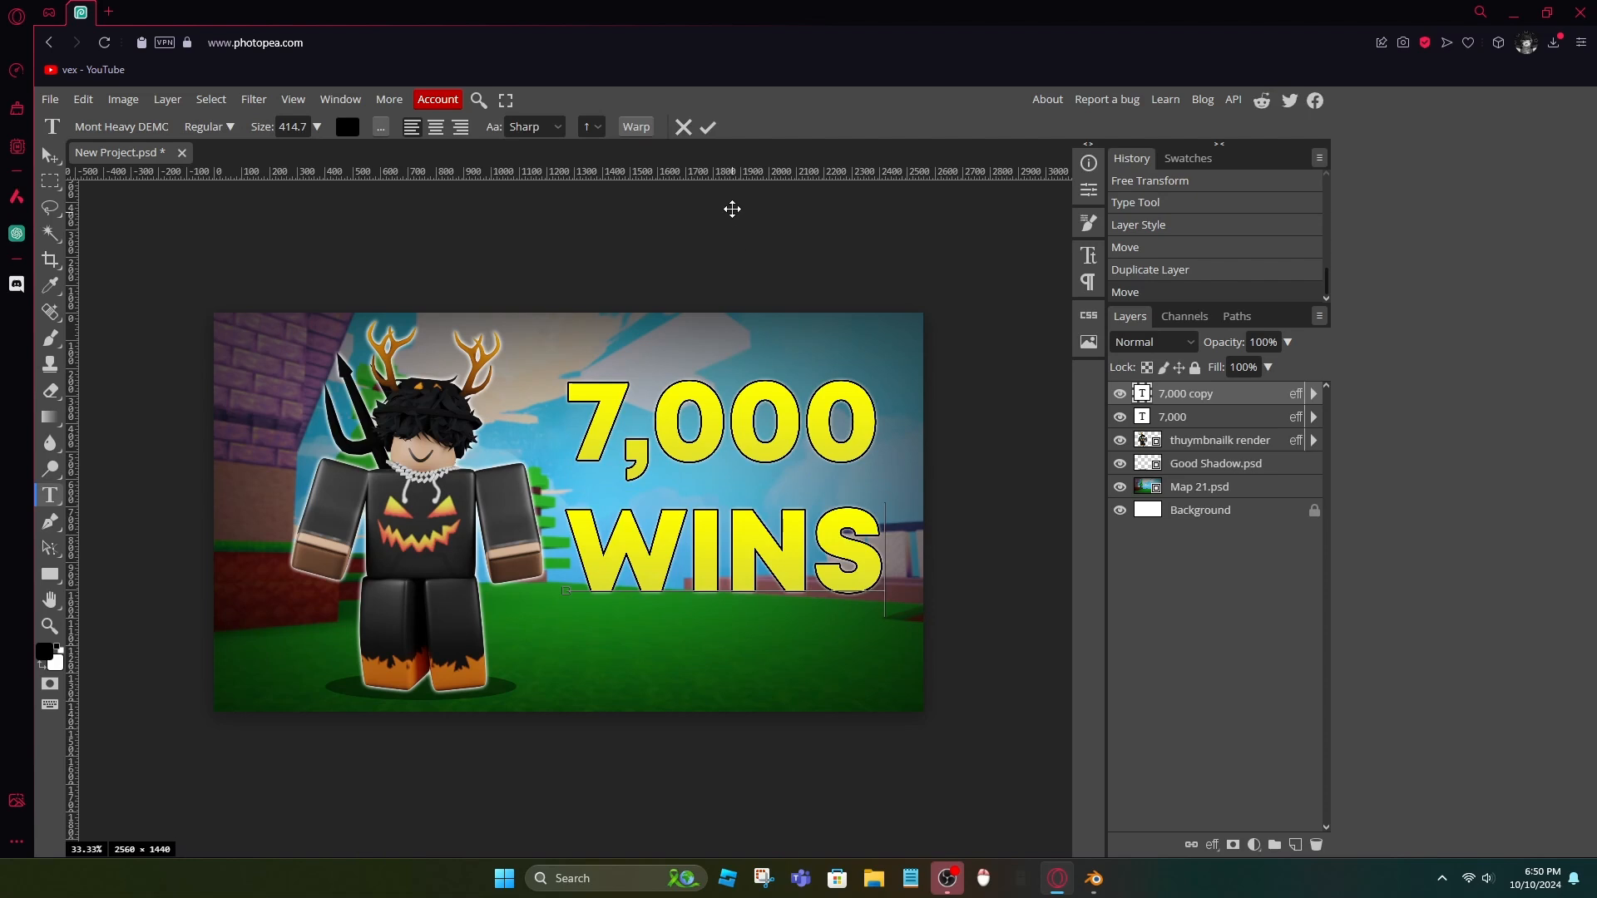
click(708, 127)
drag(760, 541, 761, 563)
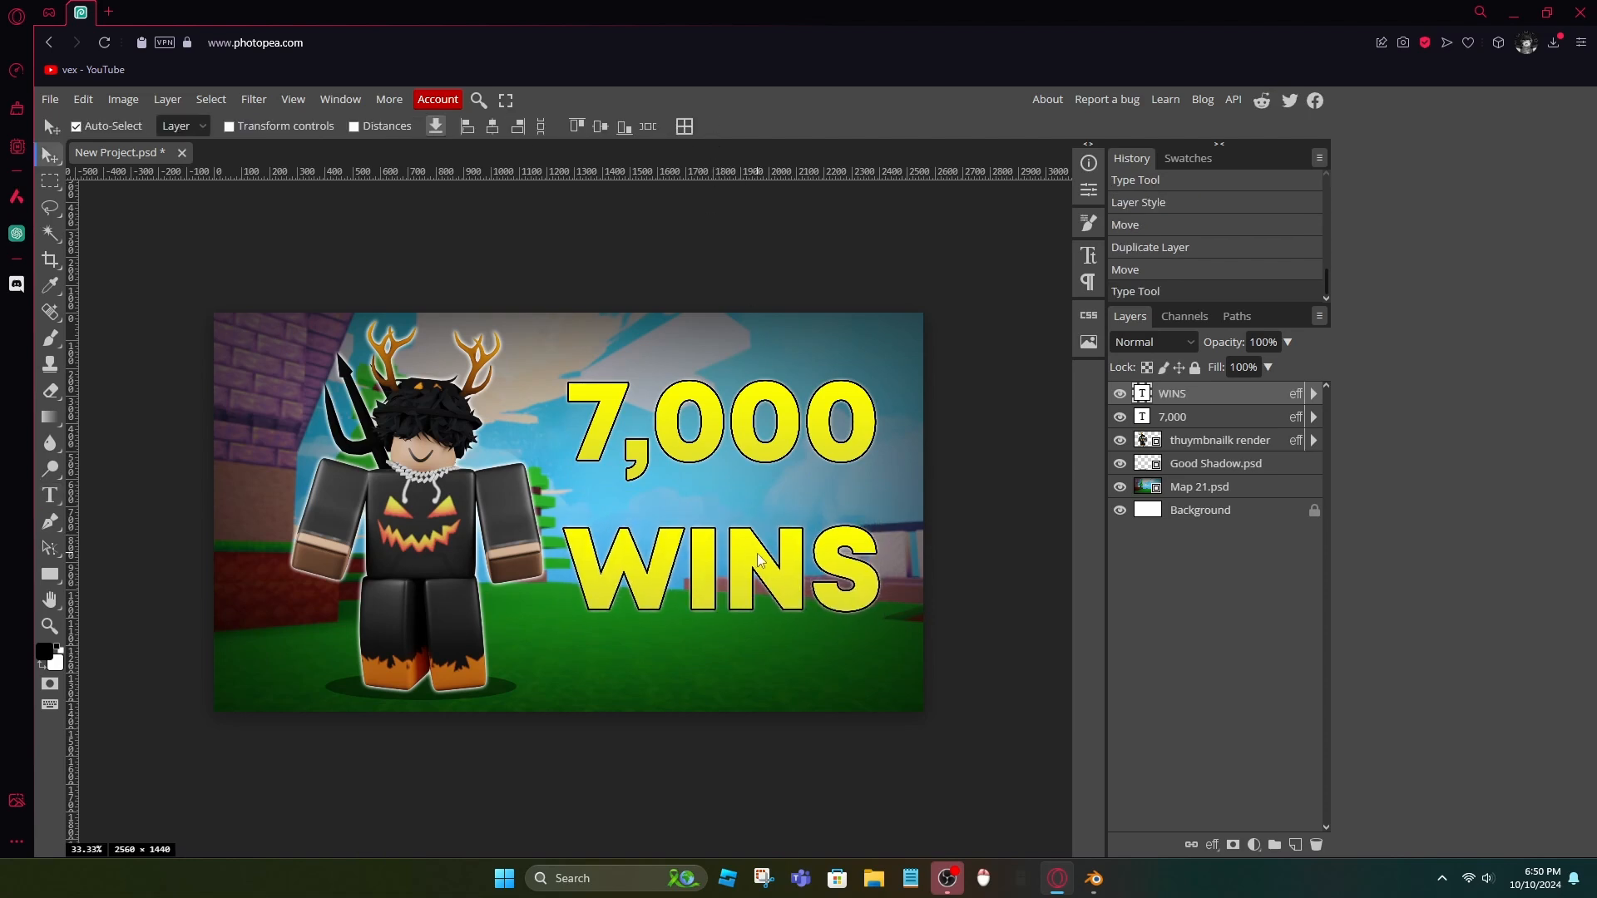
drag(769, 425, 767, 457)
- Shift the avatar render slightly away from the text and realign the Good Shadow layer beneath its feet
drag(413, 511, 403, 509)
click(1215, 468)
key(ctrl+t)
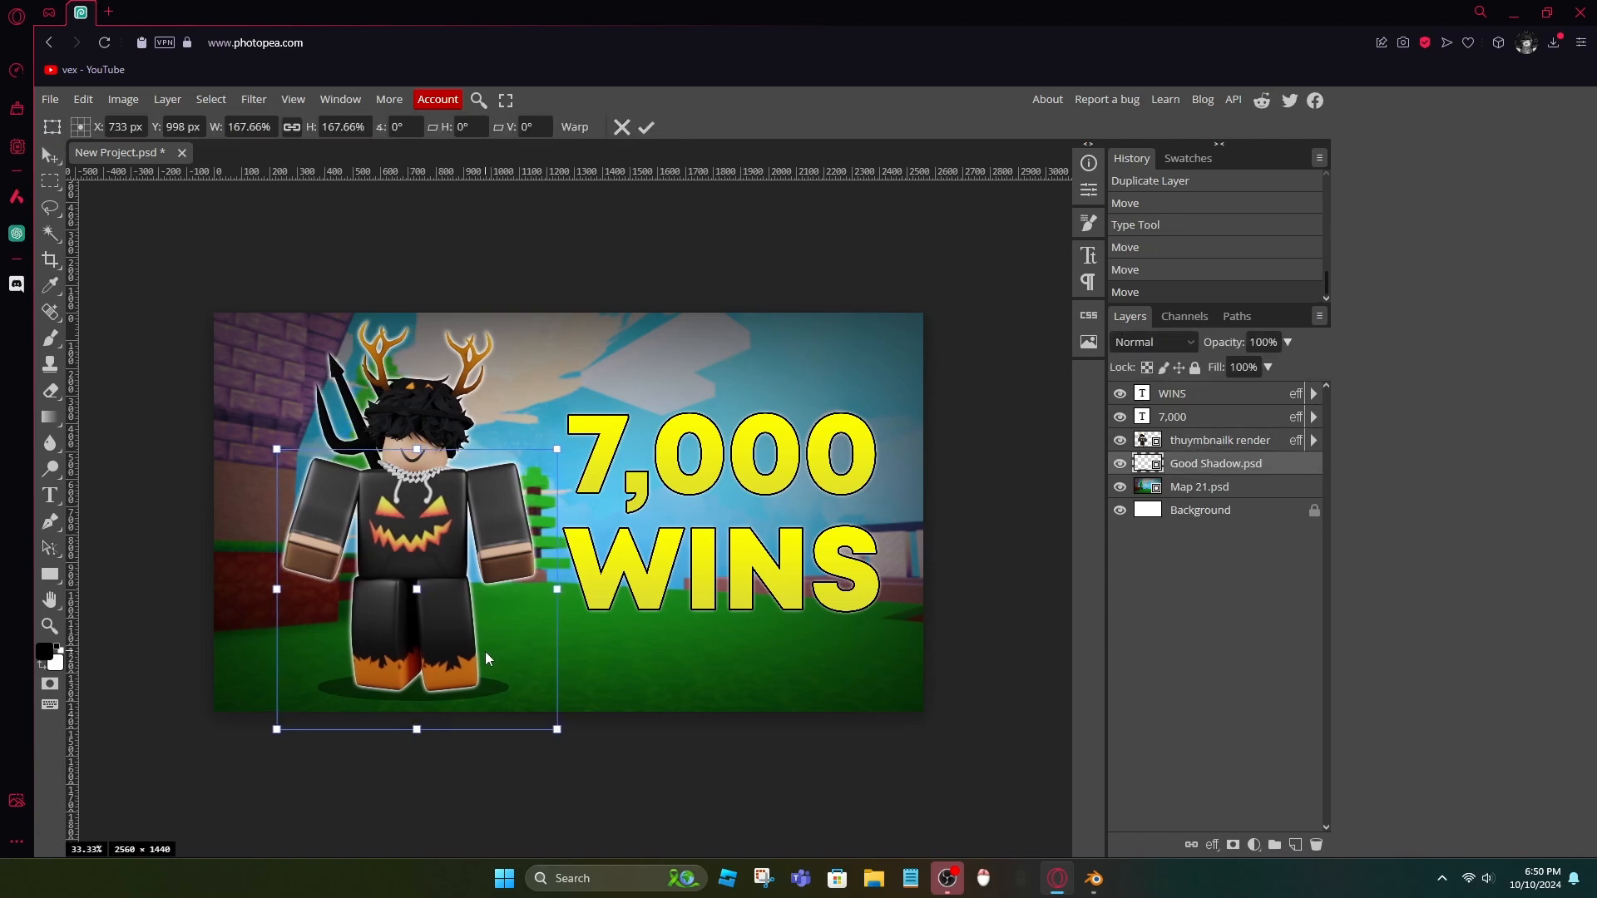
click(646, 126)
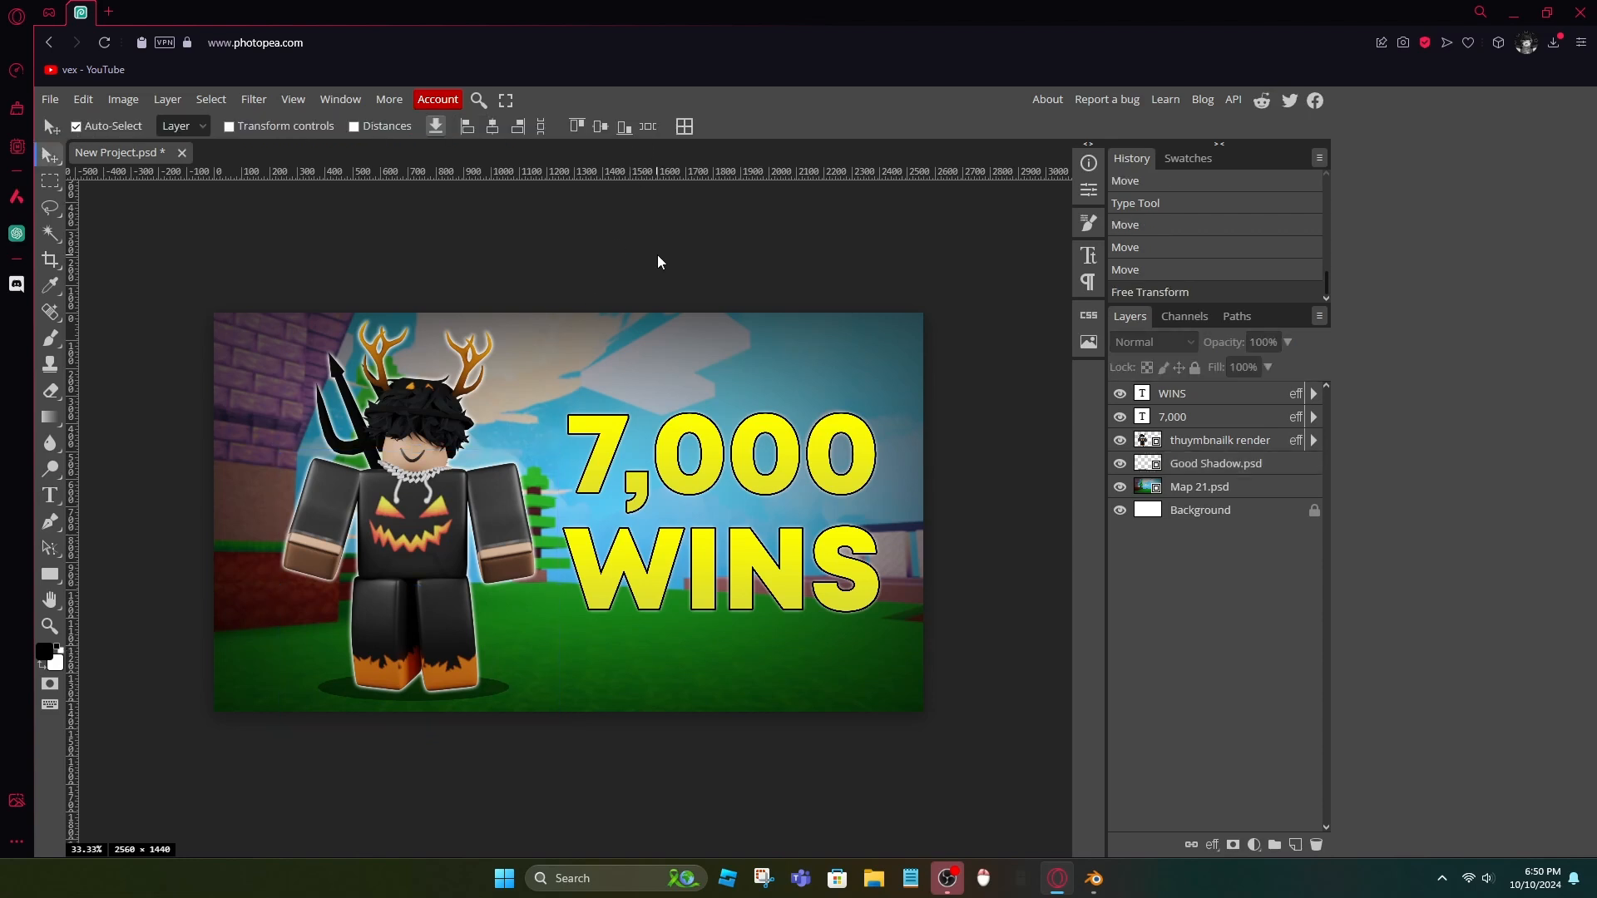
- Place Nightmare Emote.psd into the thumbnail from the asset files
click(50, 99)
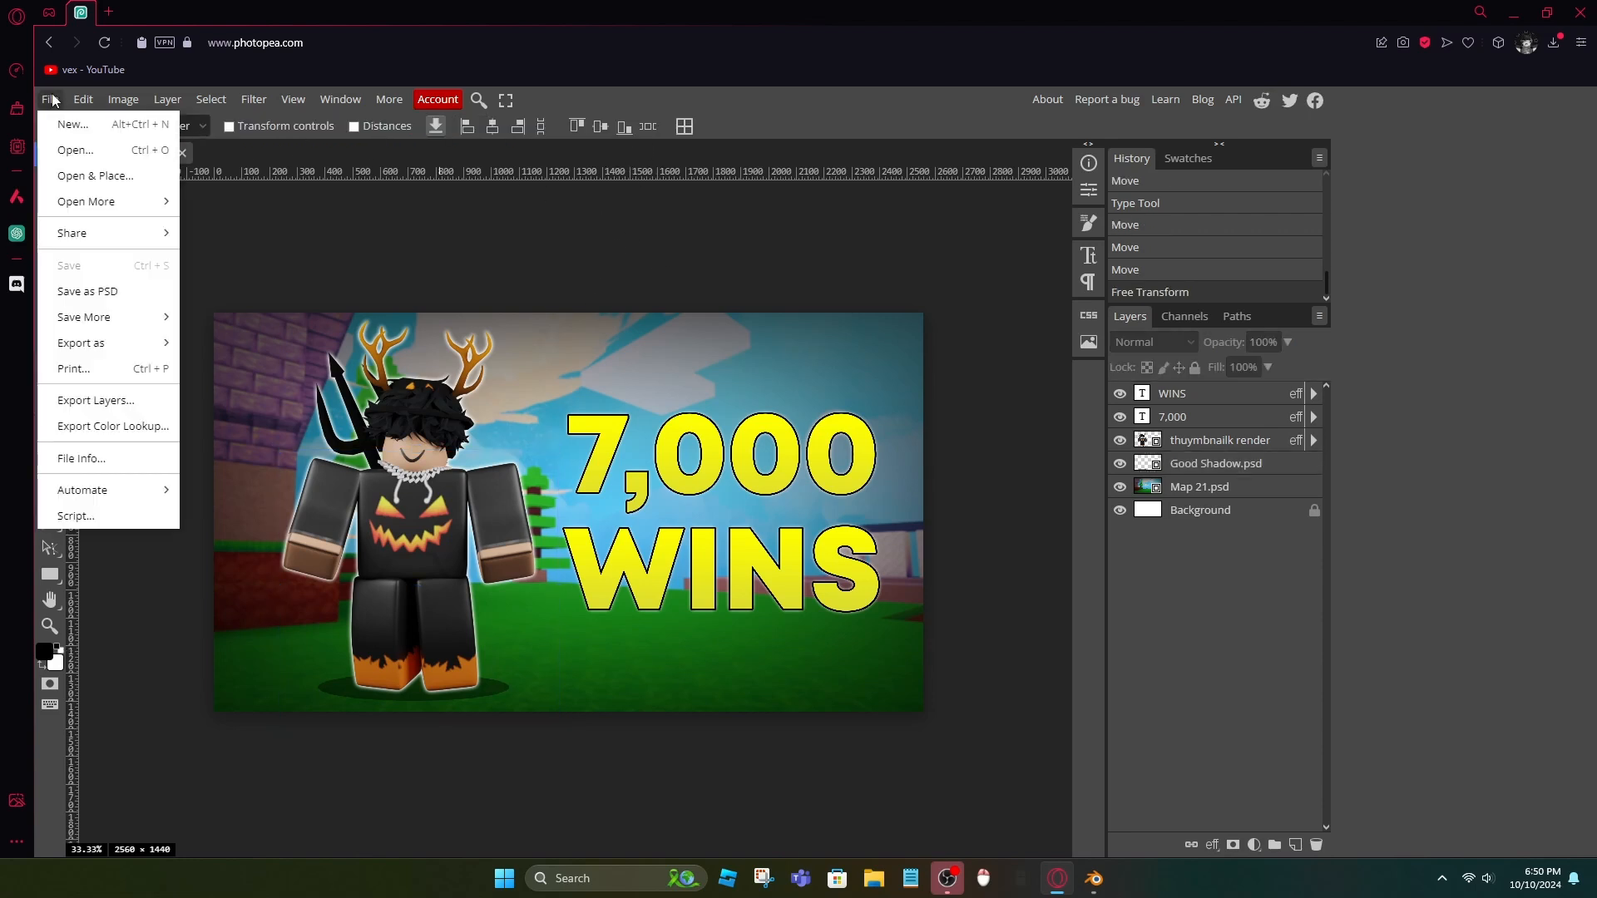
click(74, 173)
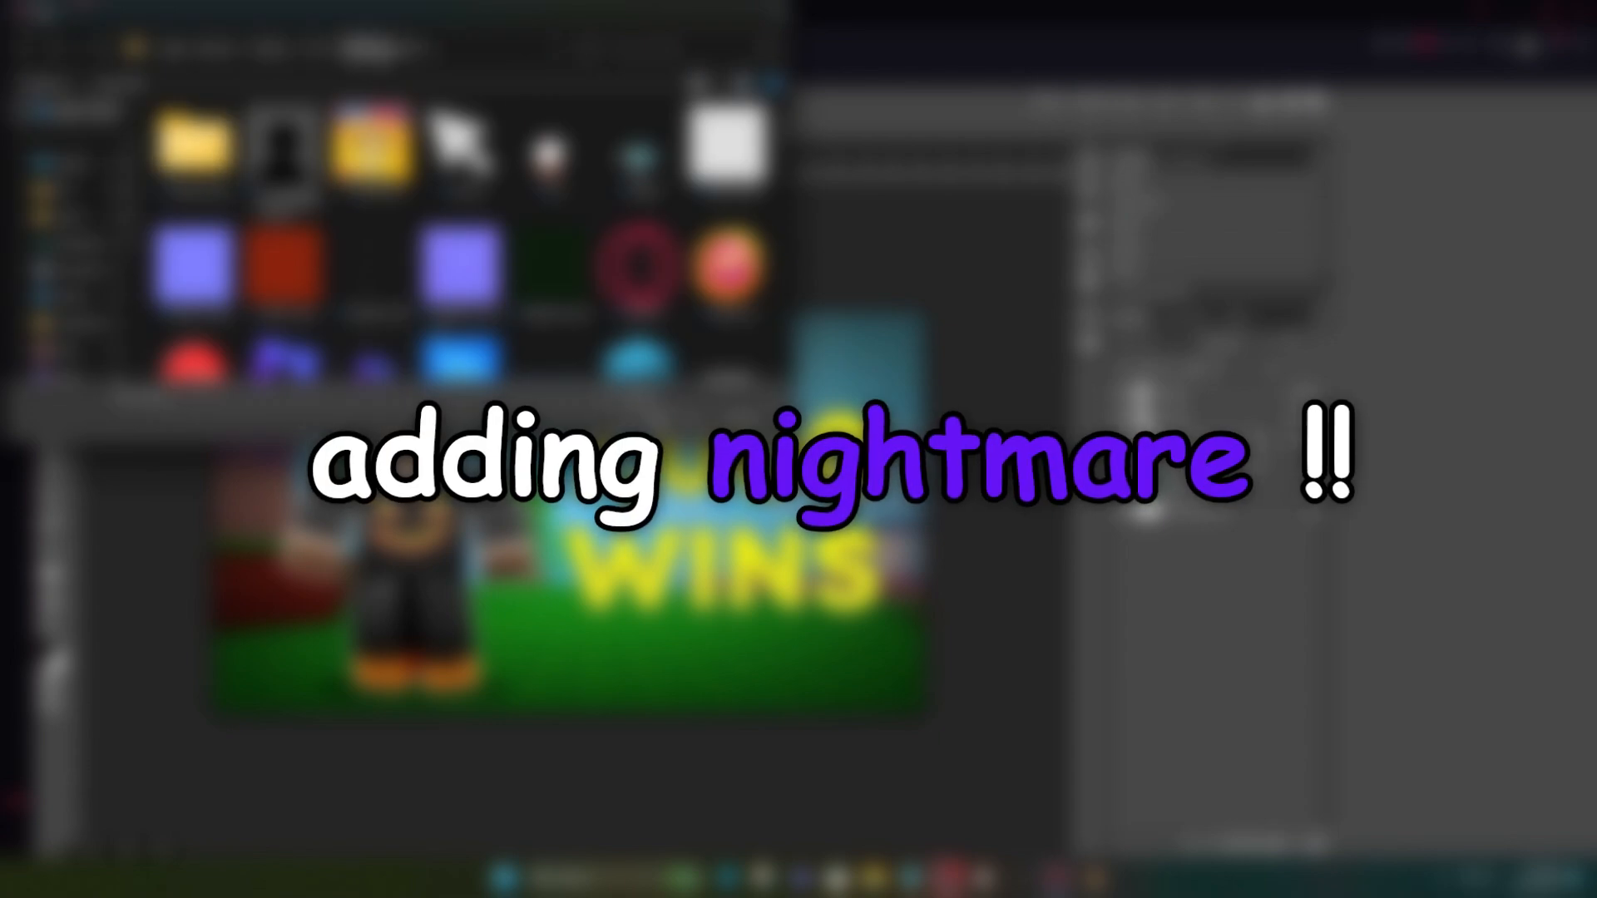
scroll(401, 158, down, 10)
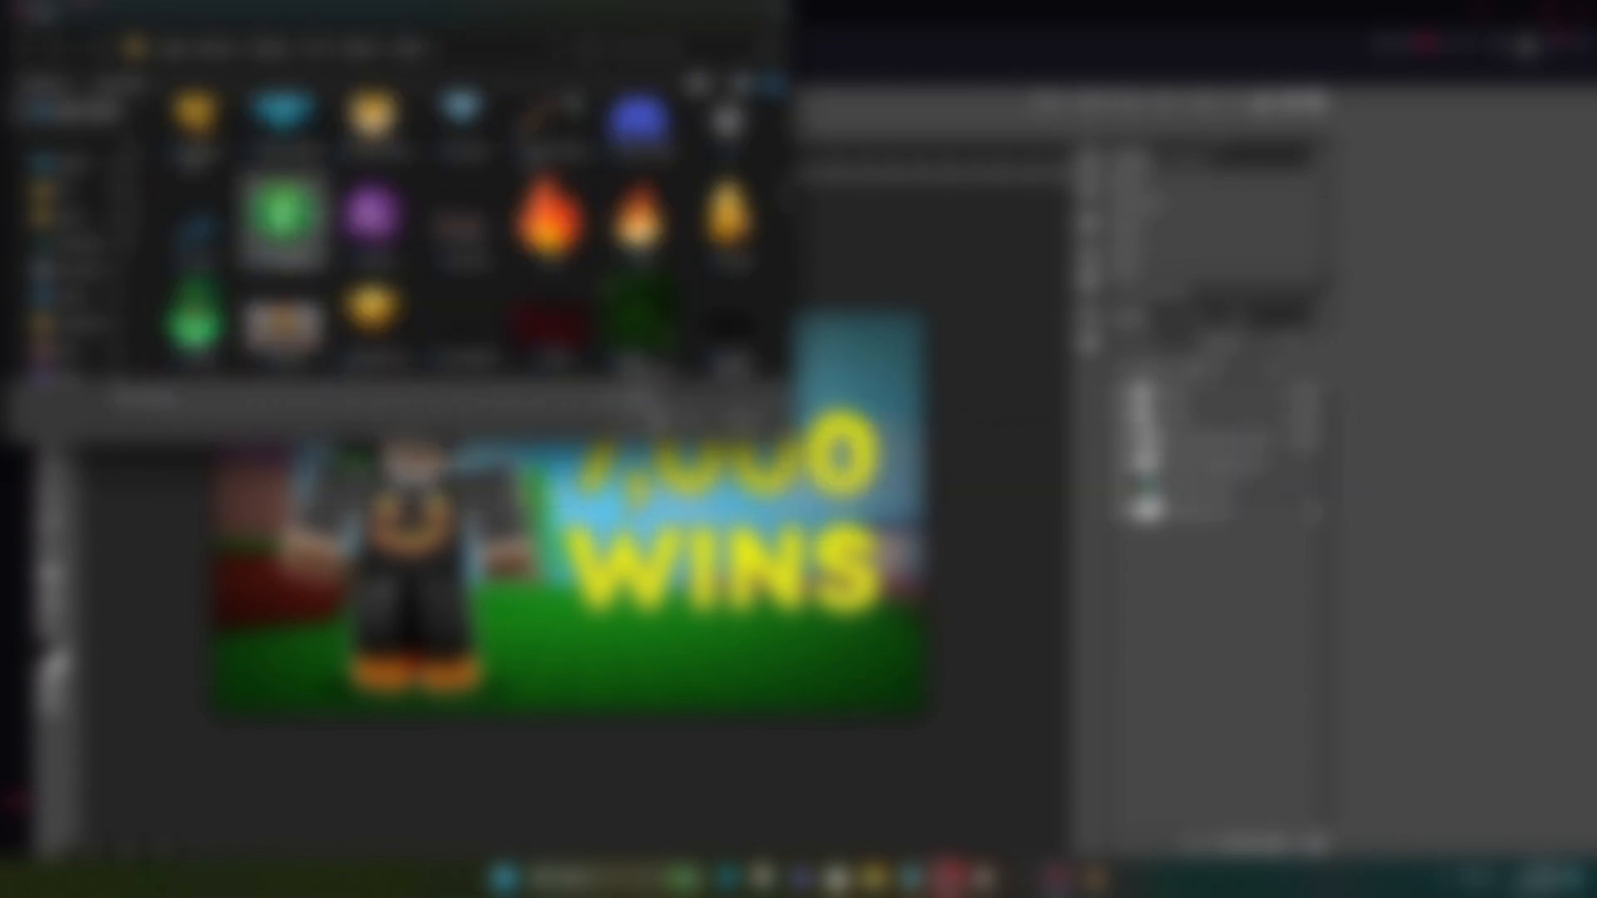
scroll(291, 218, down, 8)
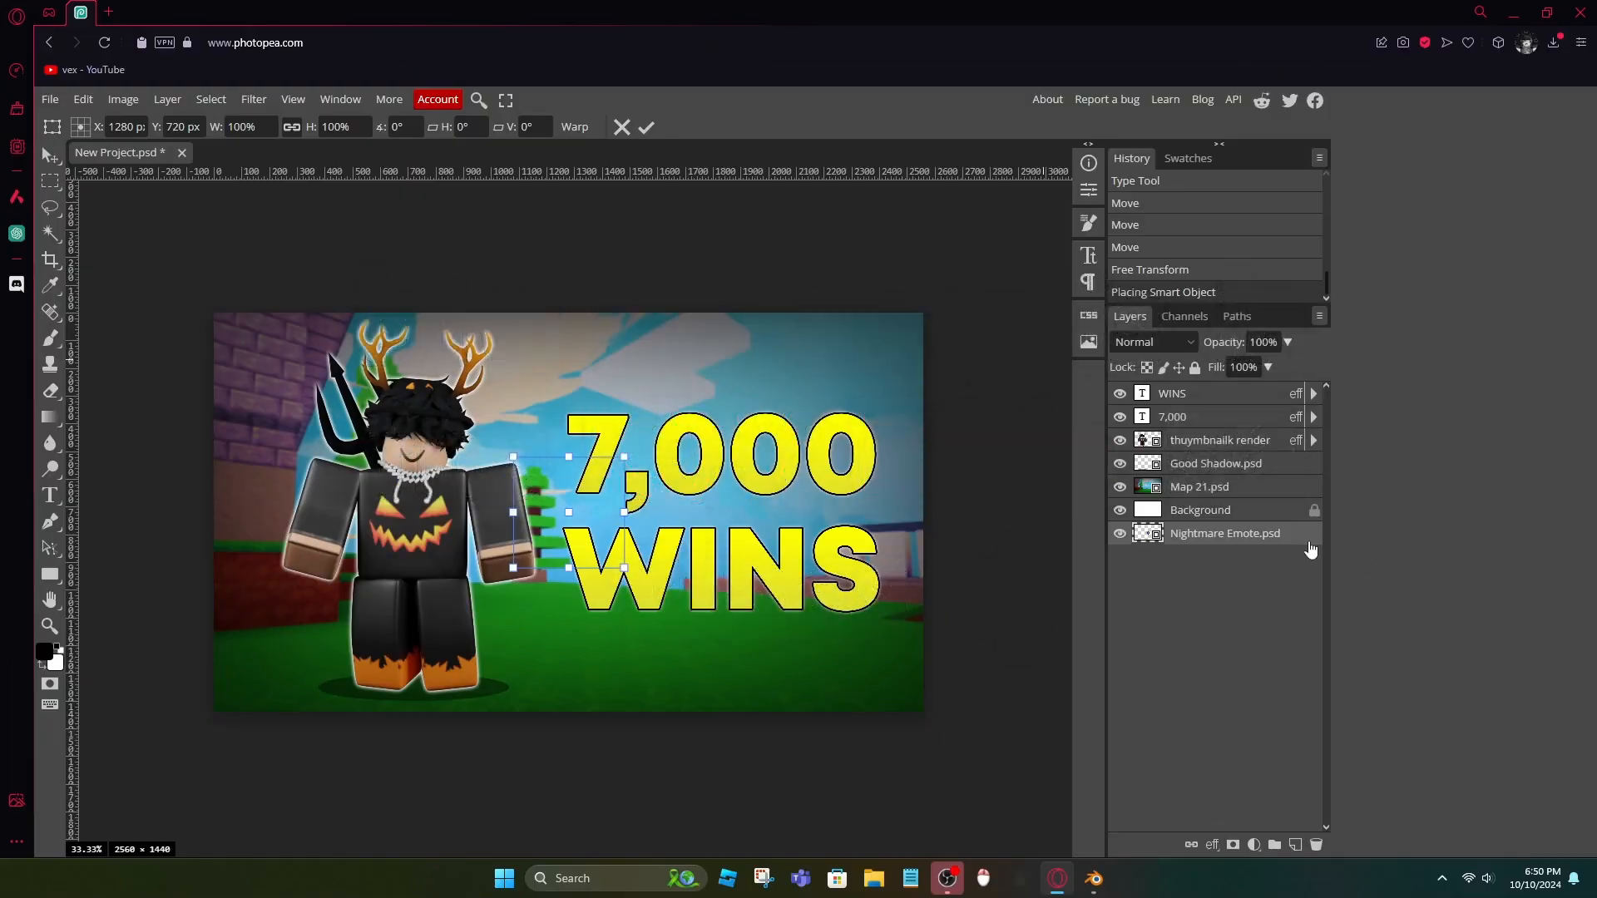
- Put the Nightmare Emote layer just below the avatar render, enlarge it and position it behind the avatar's upper body
drag(1206, 533, 1209, 453)
drag(569, 457, 575, 184)
drag(666, 416, 514, 522)
click(649, 128)
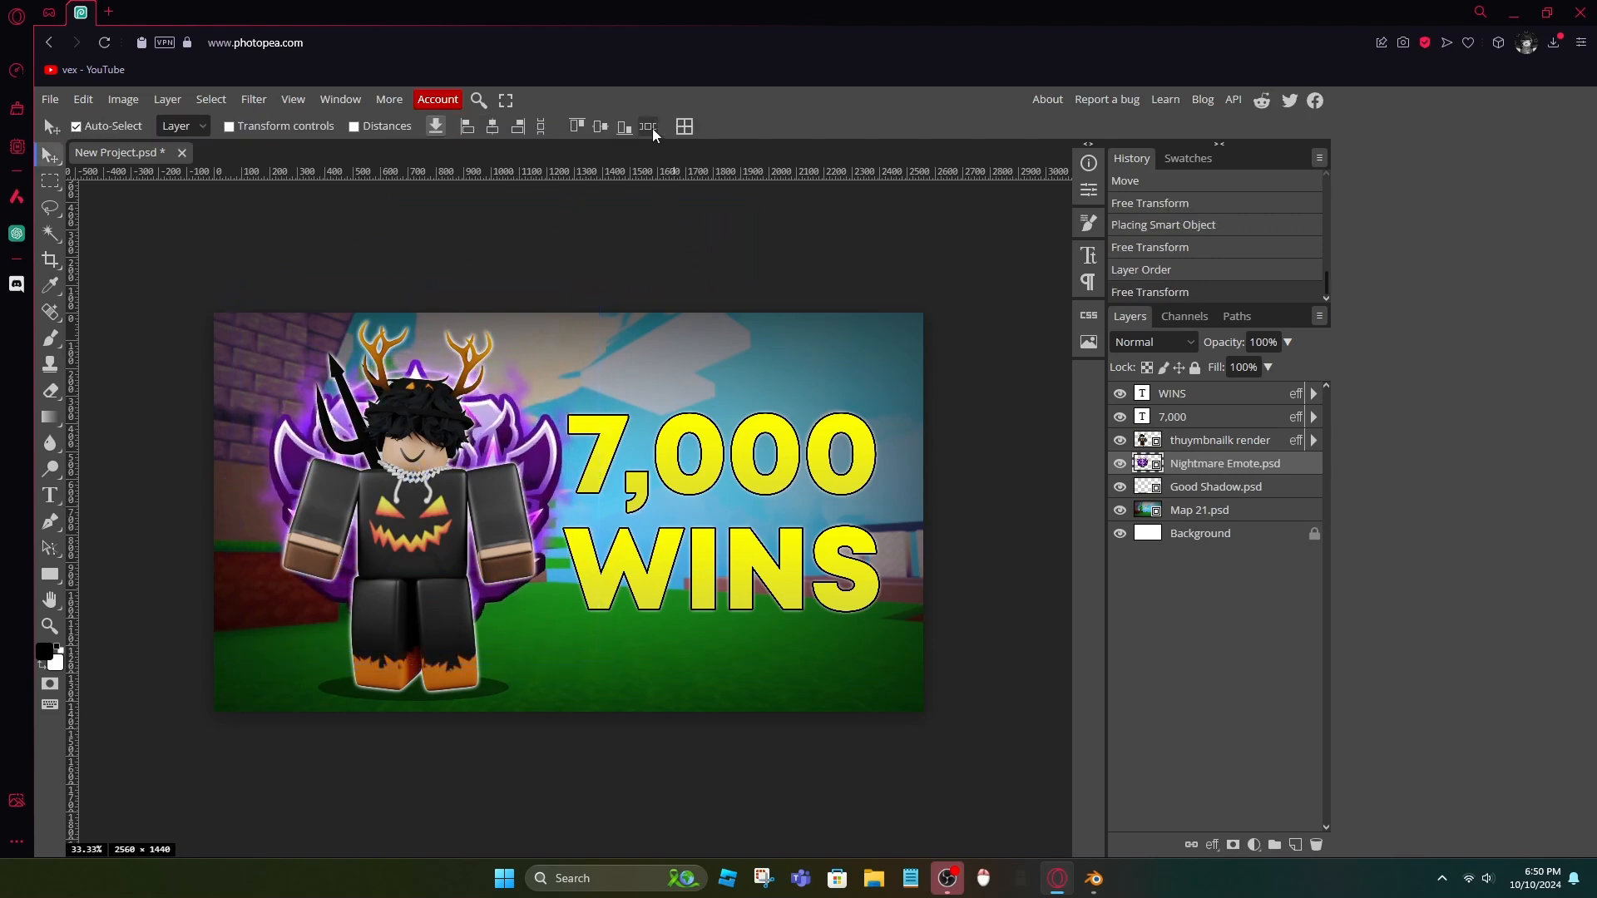
- Fine-tune the Nightmare Emote's position and shift the 7,000 and WINS texts slightly away from it
drag(545, 439, 542, 441)
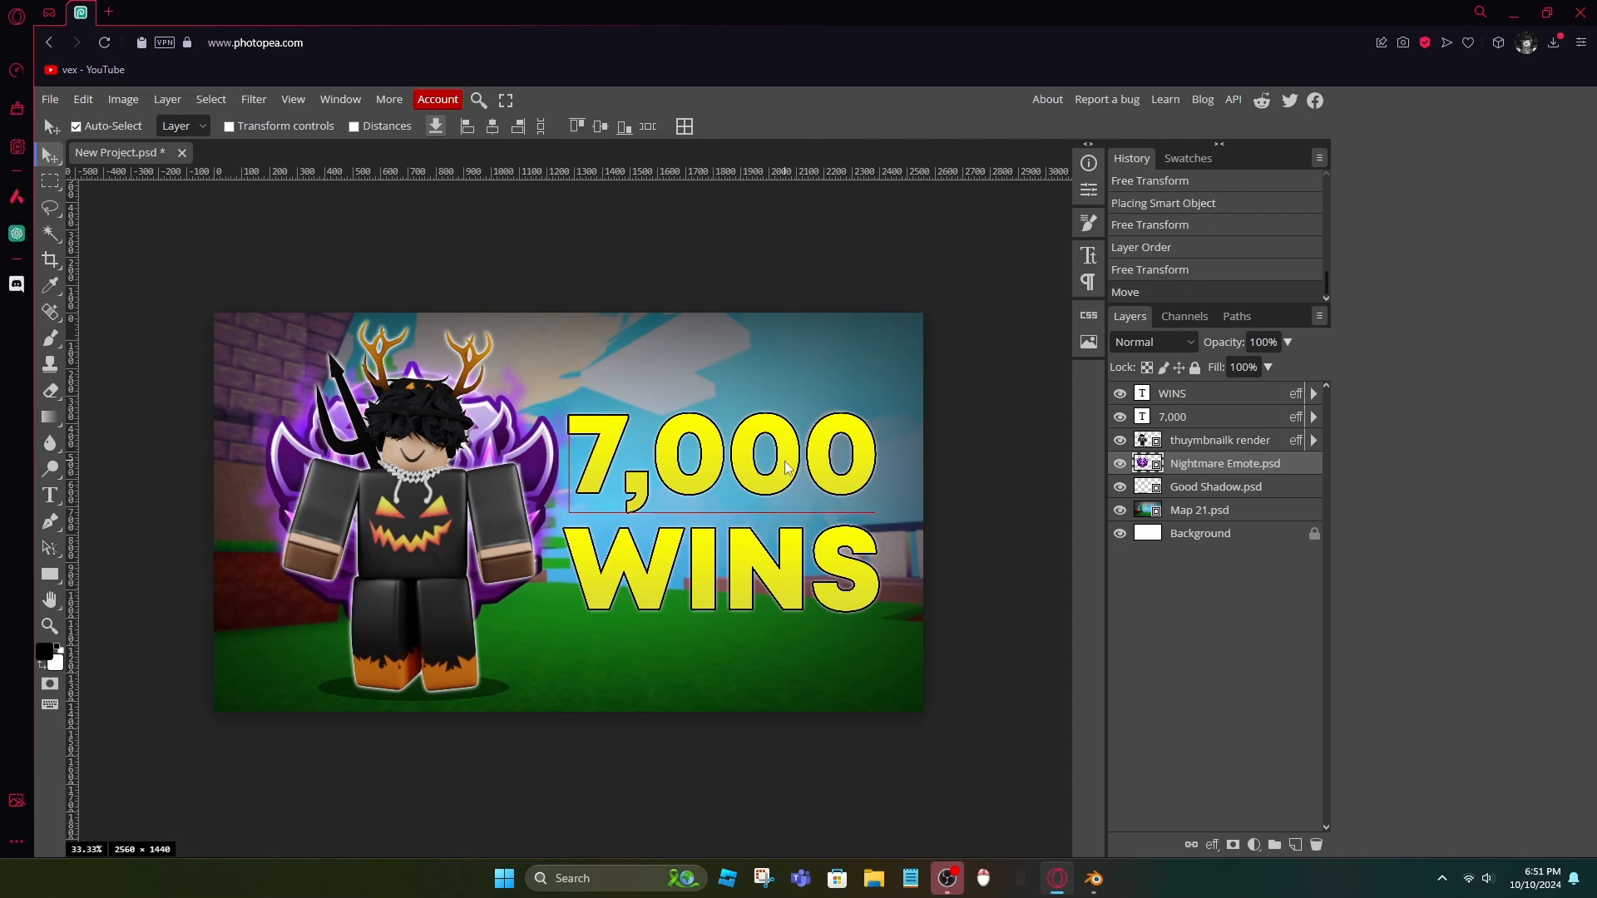
drag(787, 467, 792, 467)
drag(789, 570, 790, 570)
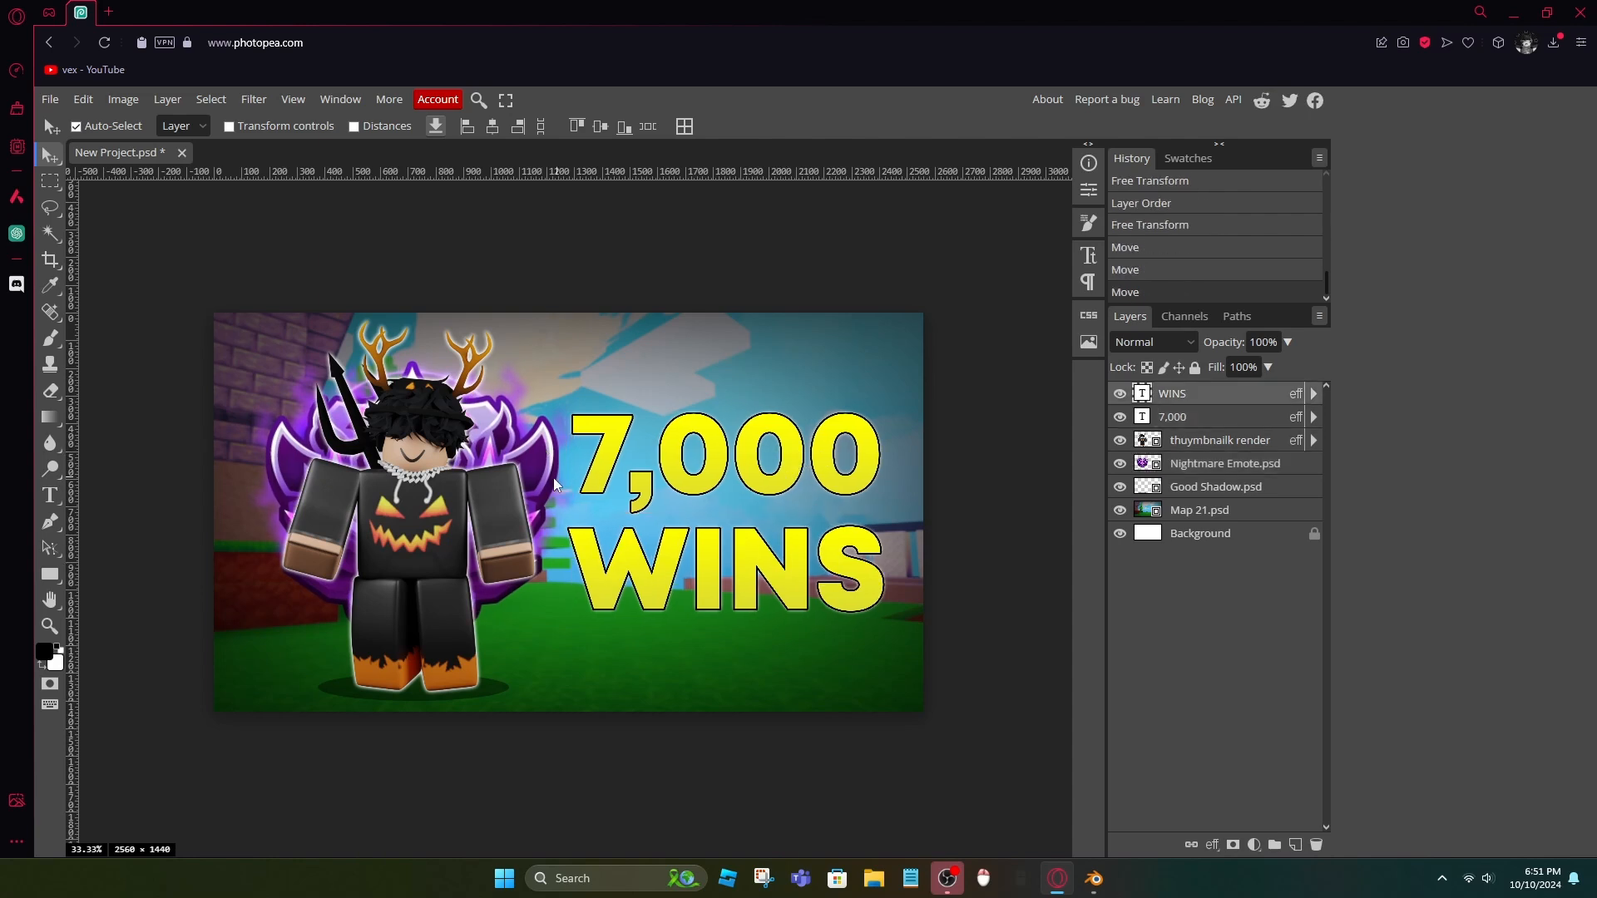
- Add an Outer Glow layer style to the Nightmare Emote layer with its existing glow settings
click(1201, 469)
double_click(1287, 473)
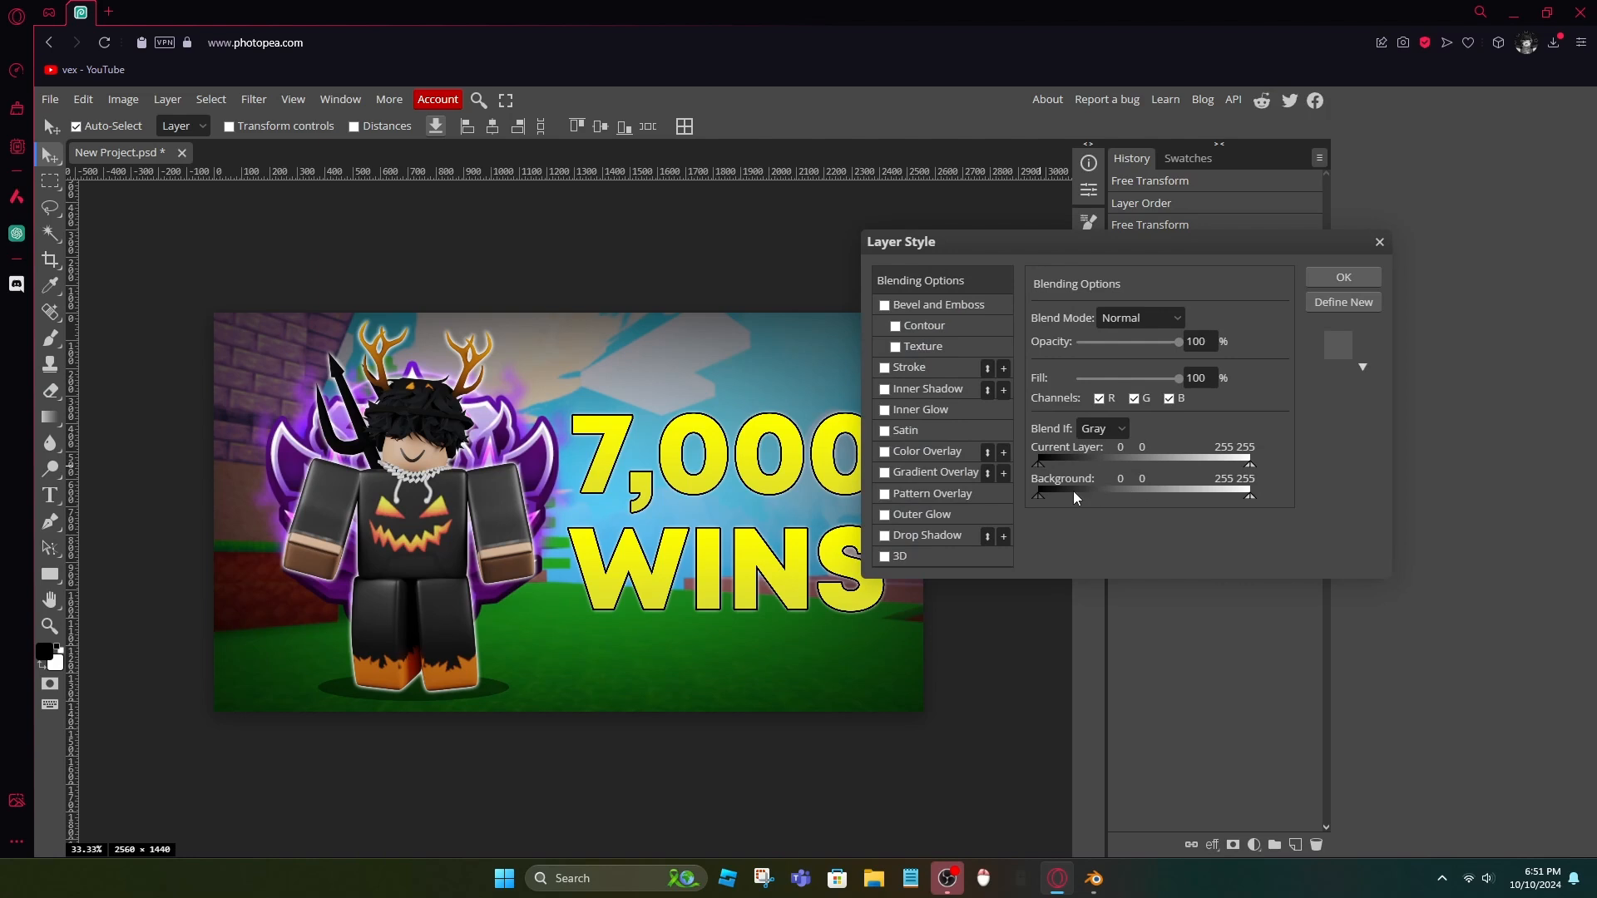
click(885, 516)
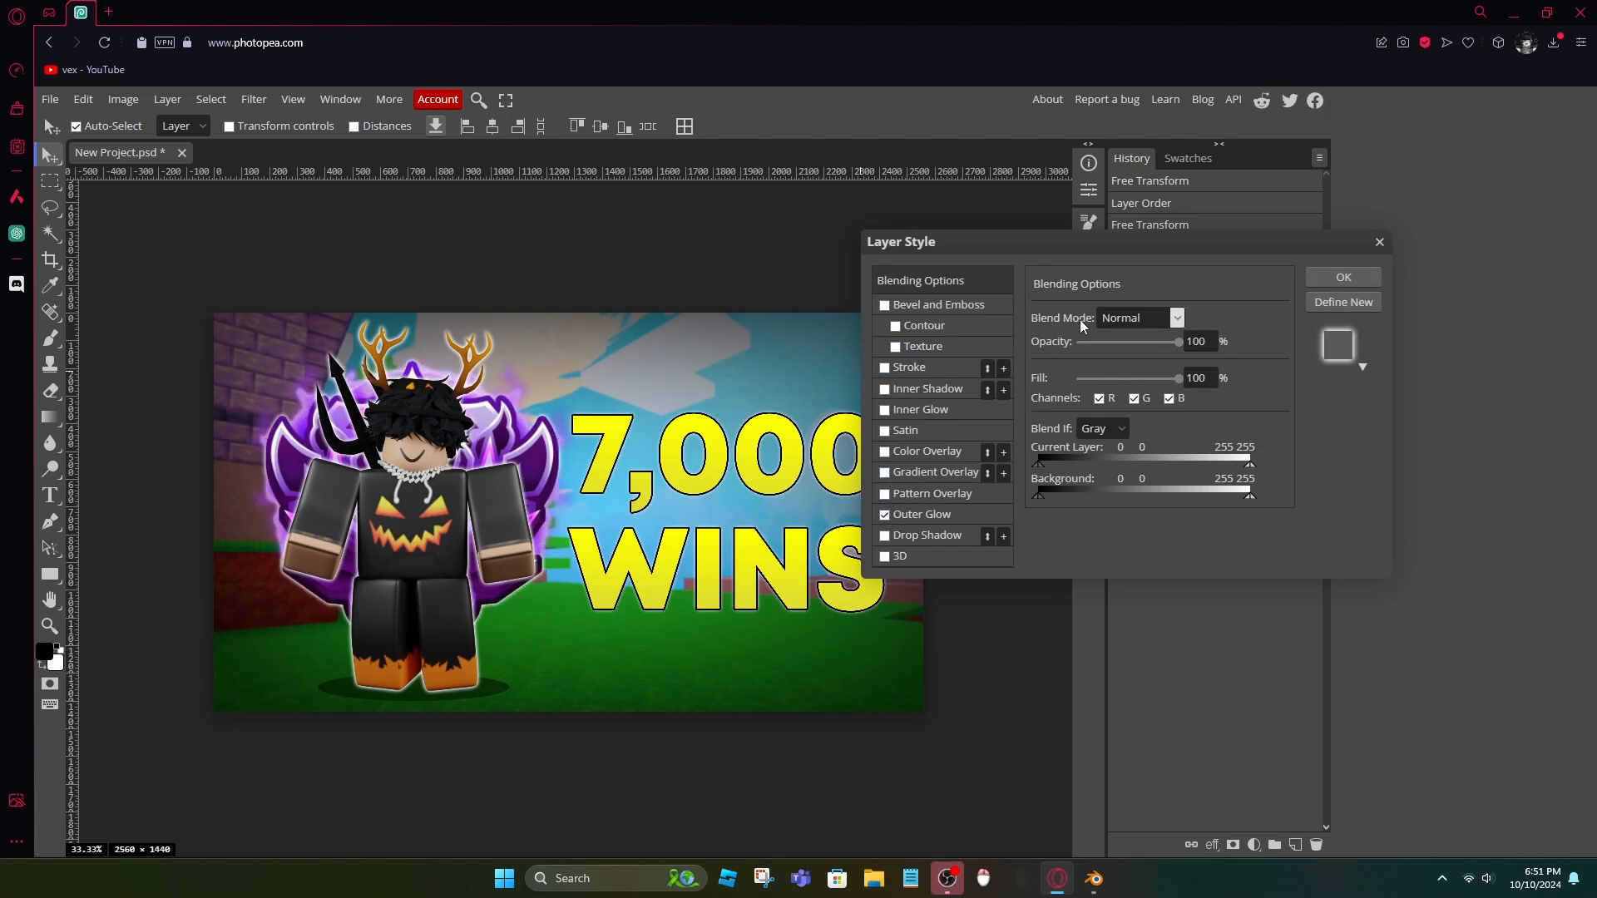
click(1335, 278)
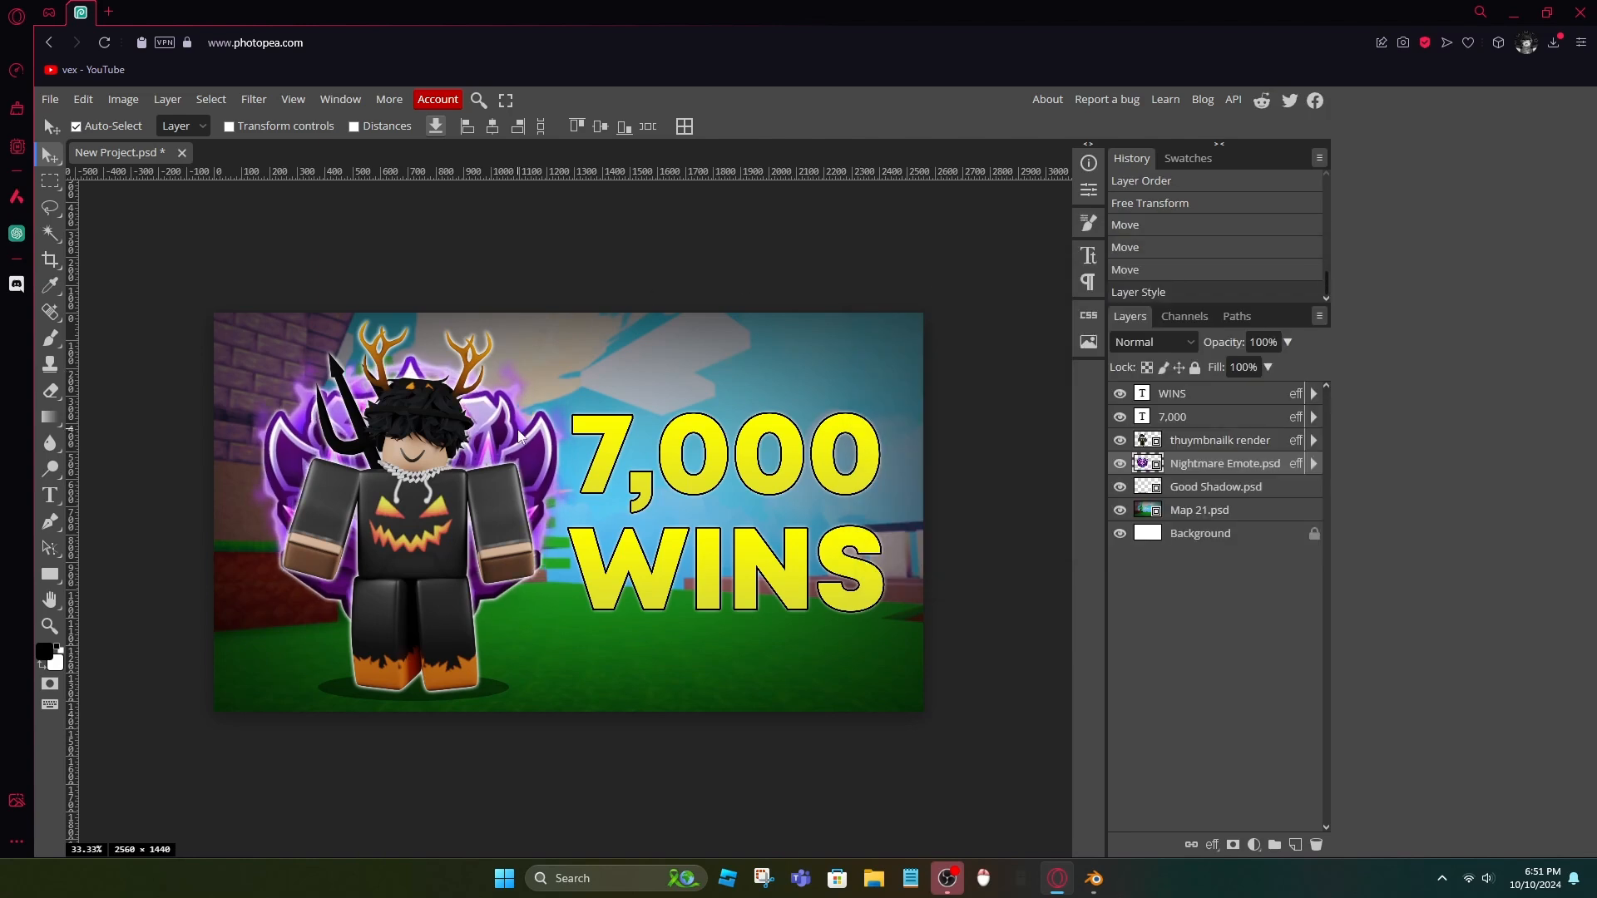
click(633, 257)
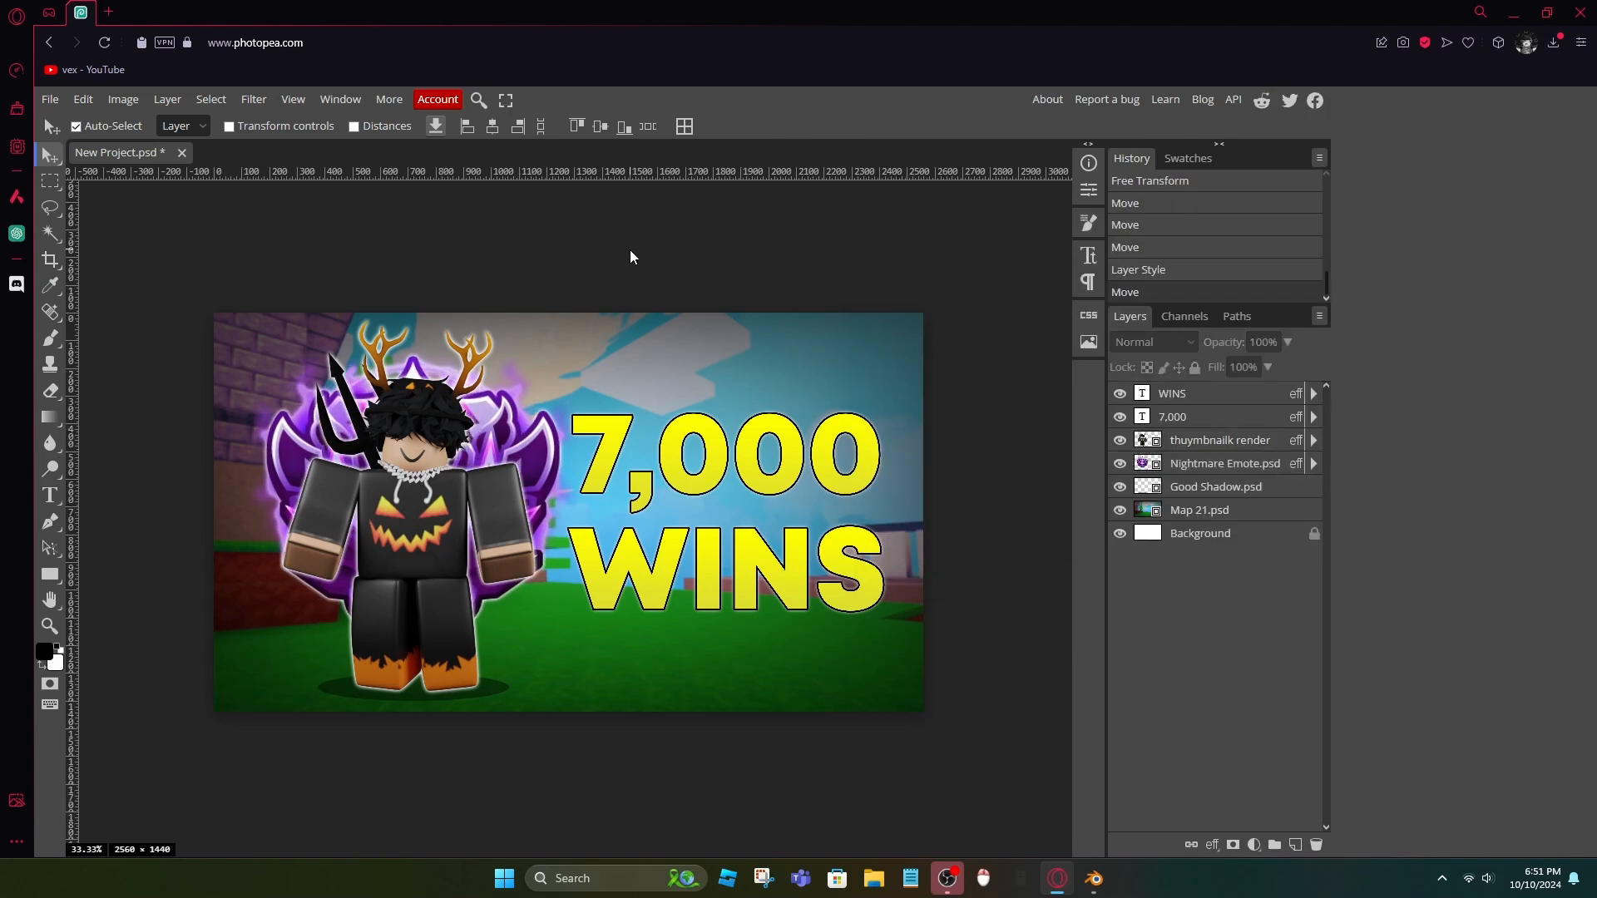
click(545, 447)
click(697, 266)
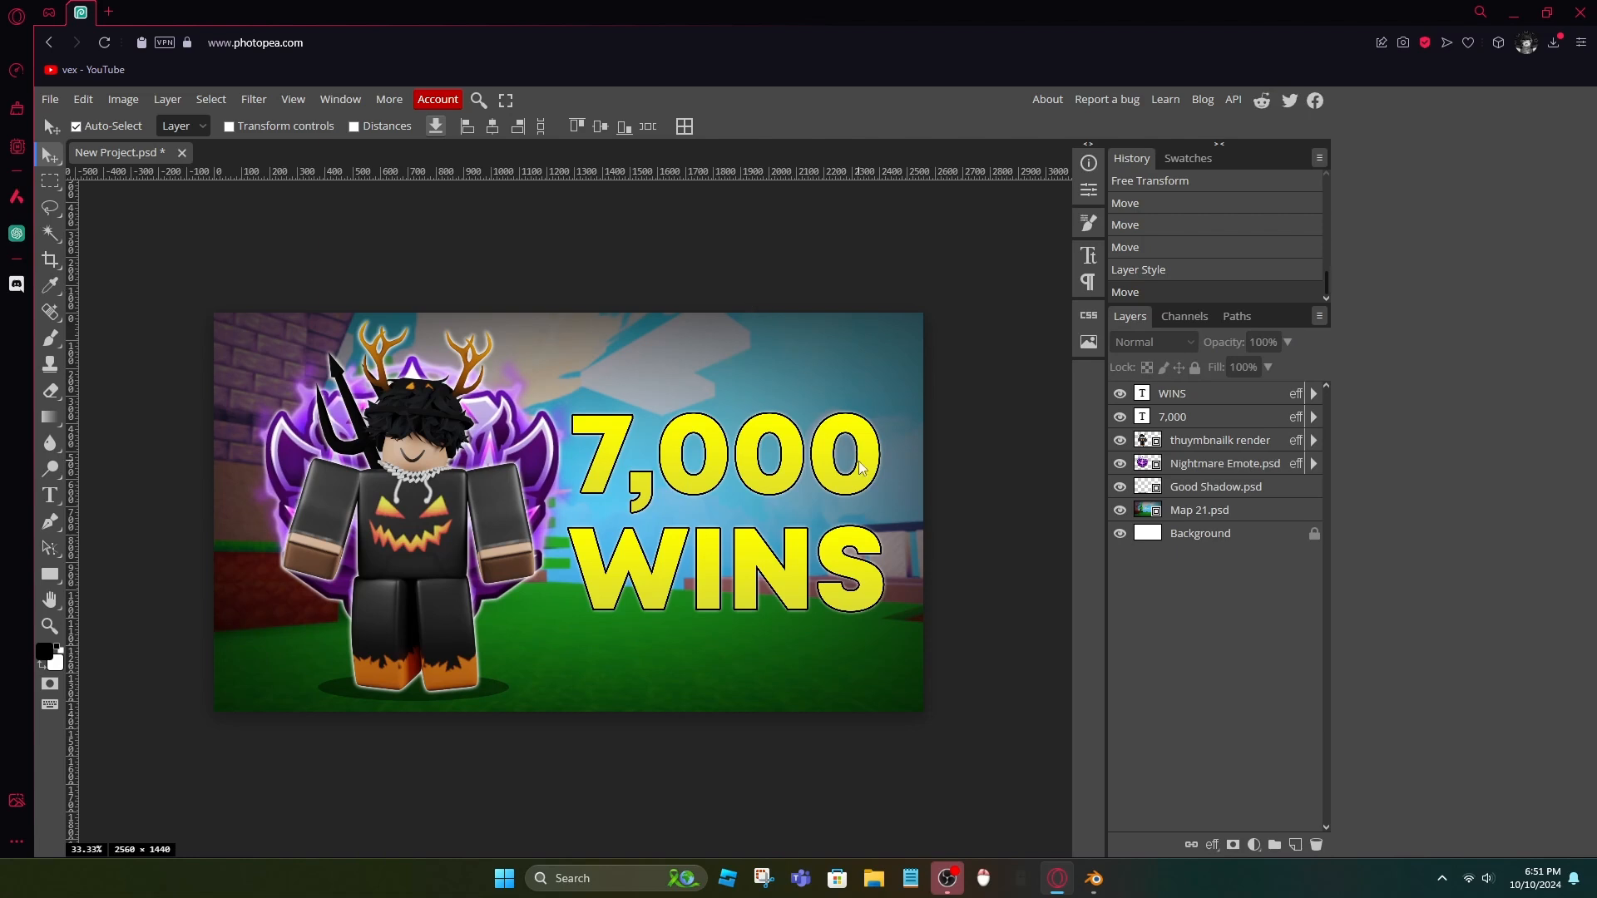
- Shift the 7,000 and WINS texts slightly farther from the avatar, raising WINS a little closer to 7,000
drag(876, 471, 887, 469)
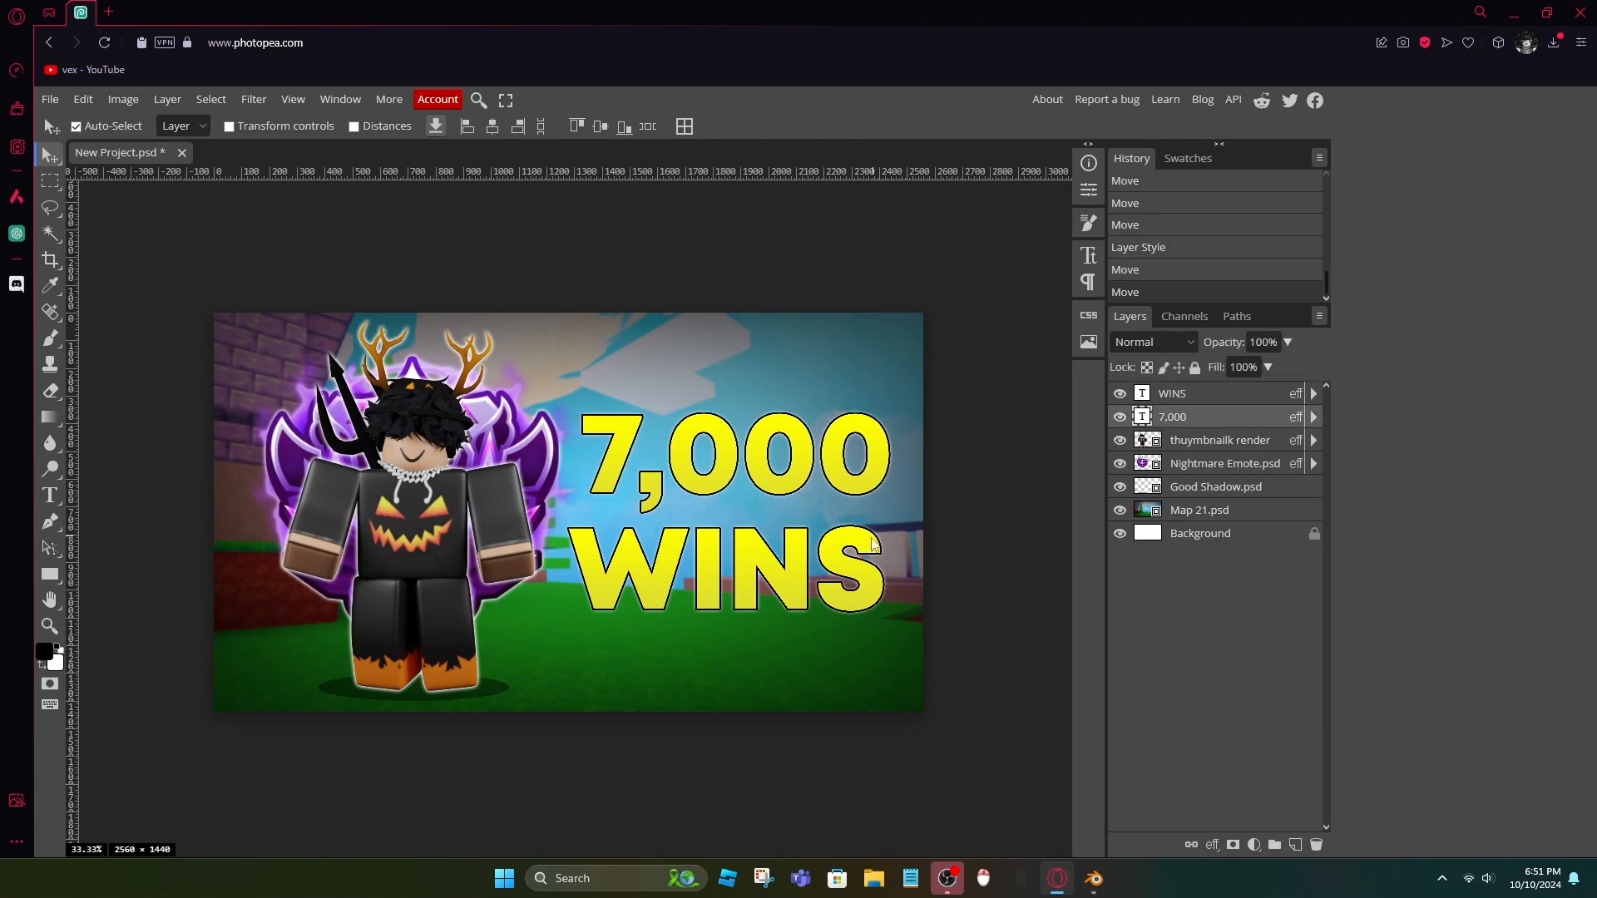
drag(866, 557, 877, 553)
click(837, 226)
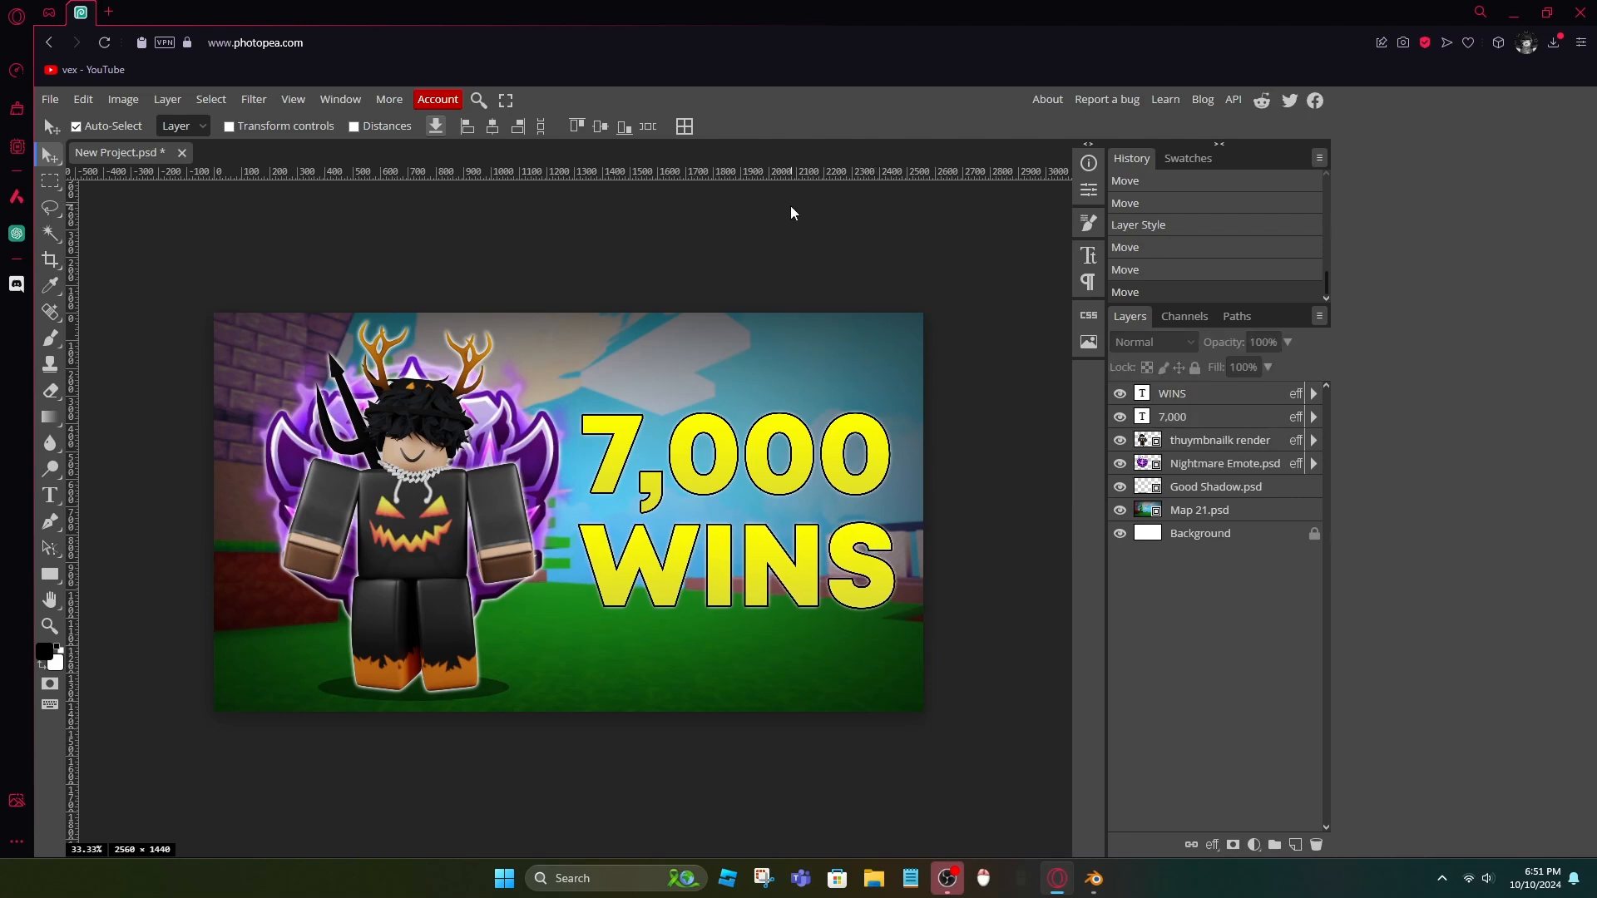
- Export the thumbnail as a 2560 × 1440 px PNG at 100% quality, named 7k wins
click(50, 99)
mouse_move(125, 343)
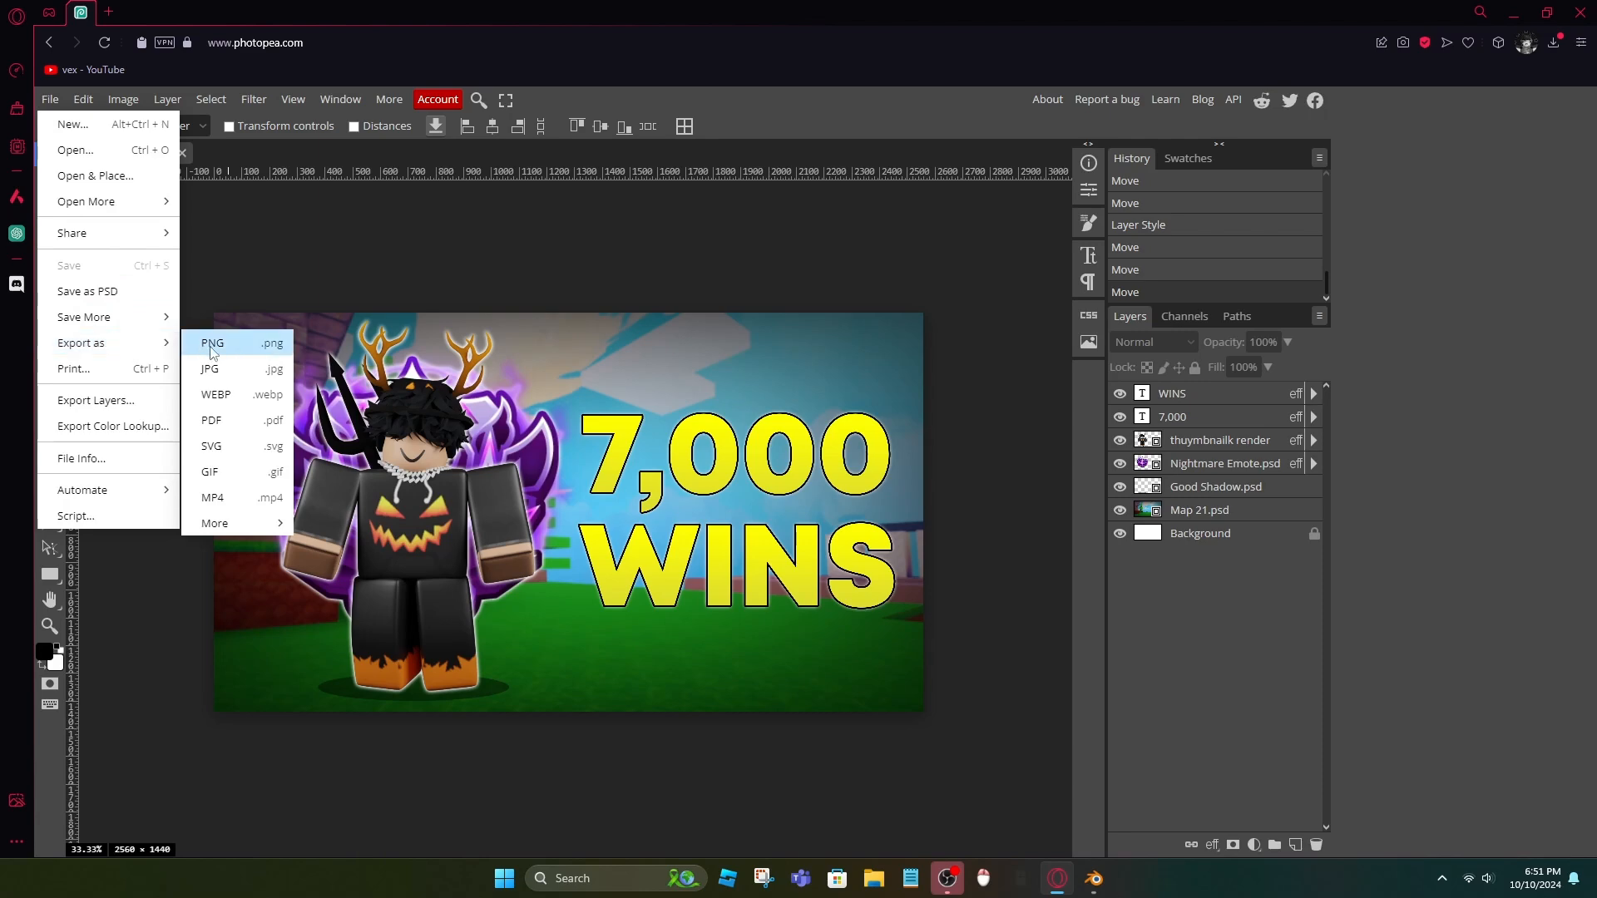
click(243, 344)
scroll(333, 369, down, 5)
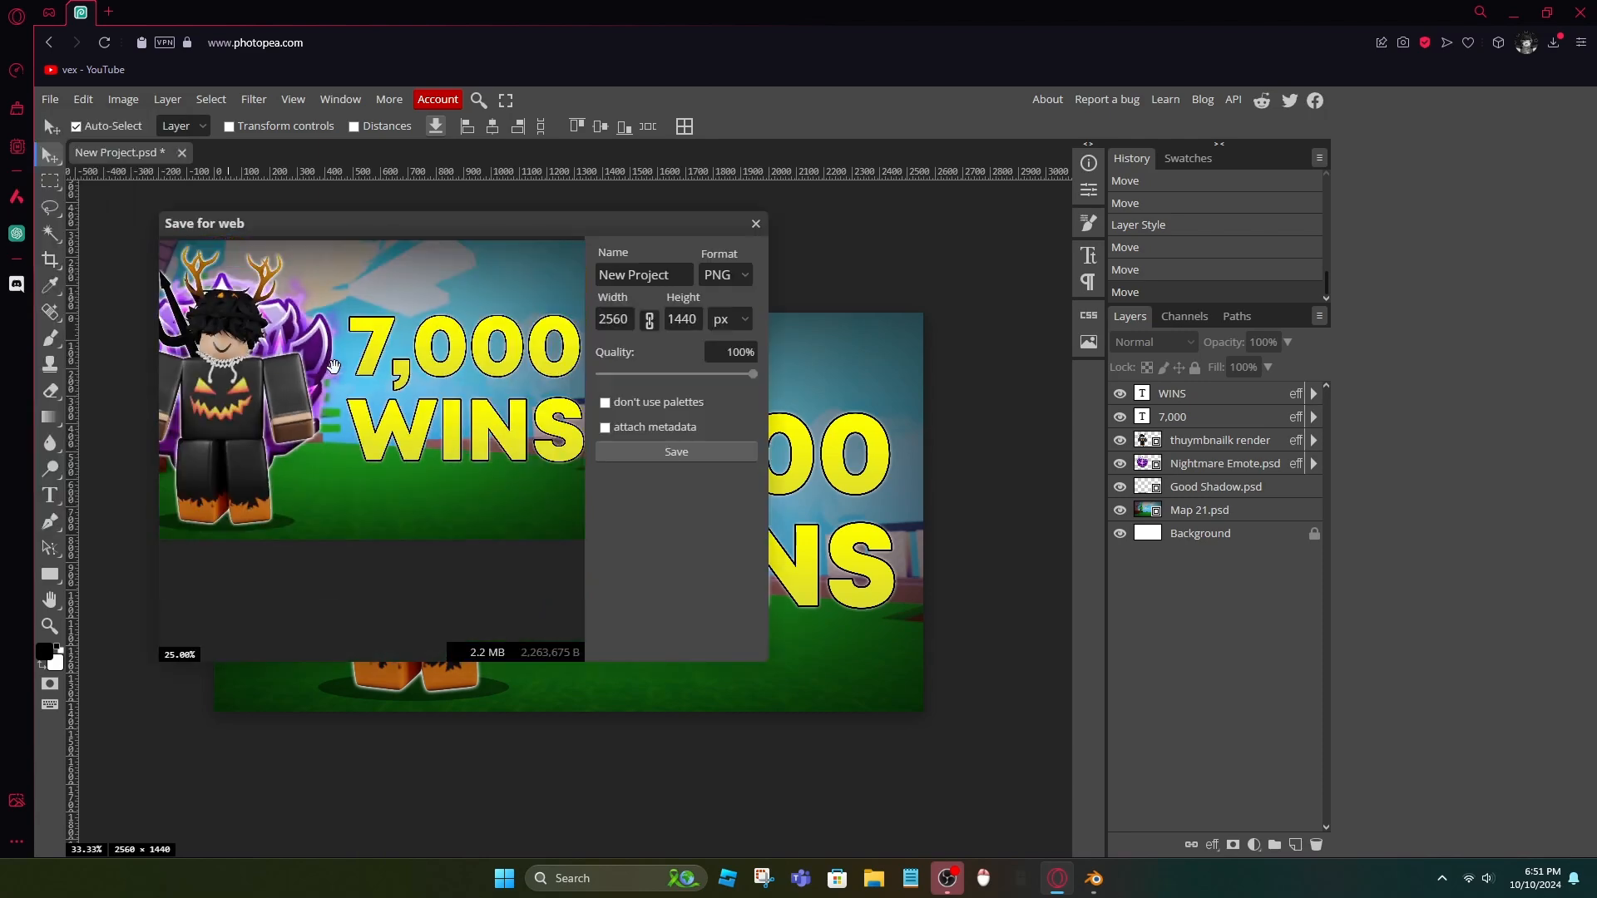
drag(334, 366, 334, 377)
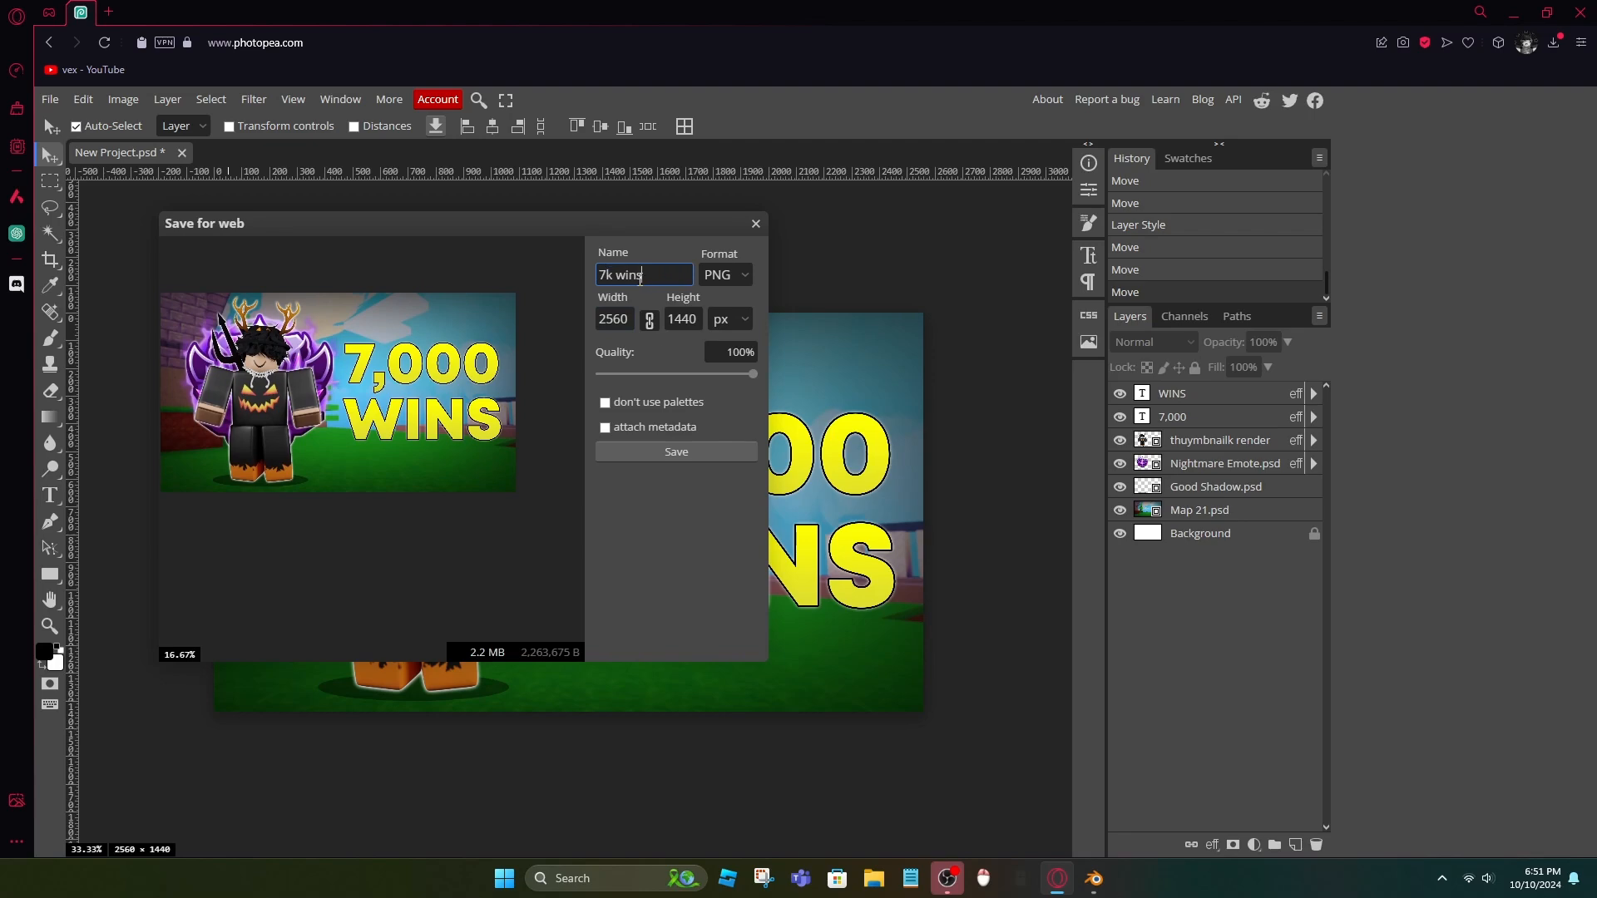
click(697, 452)
click(731, 238)
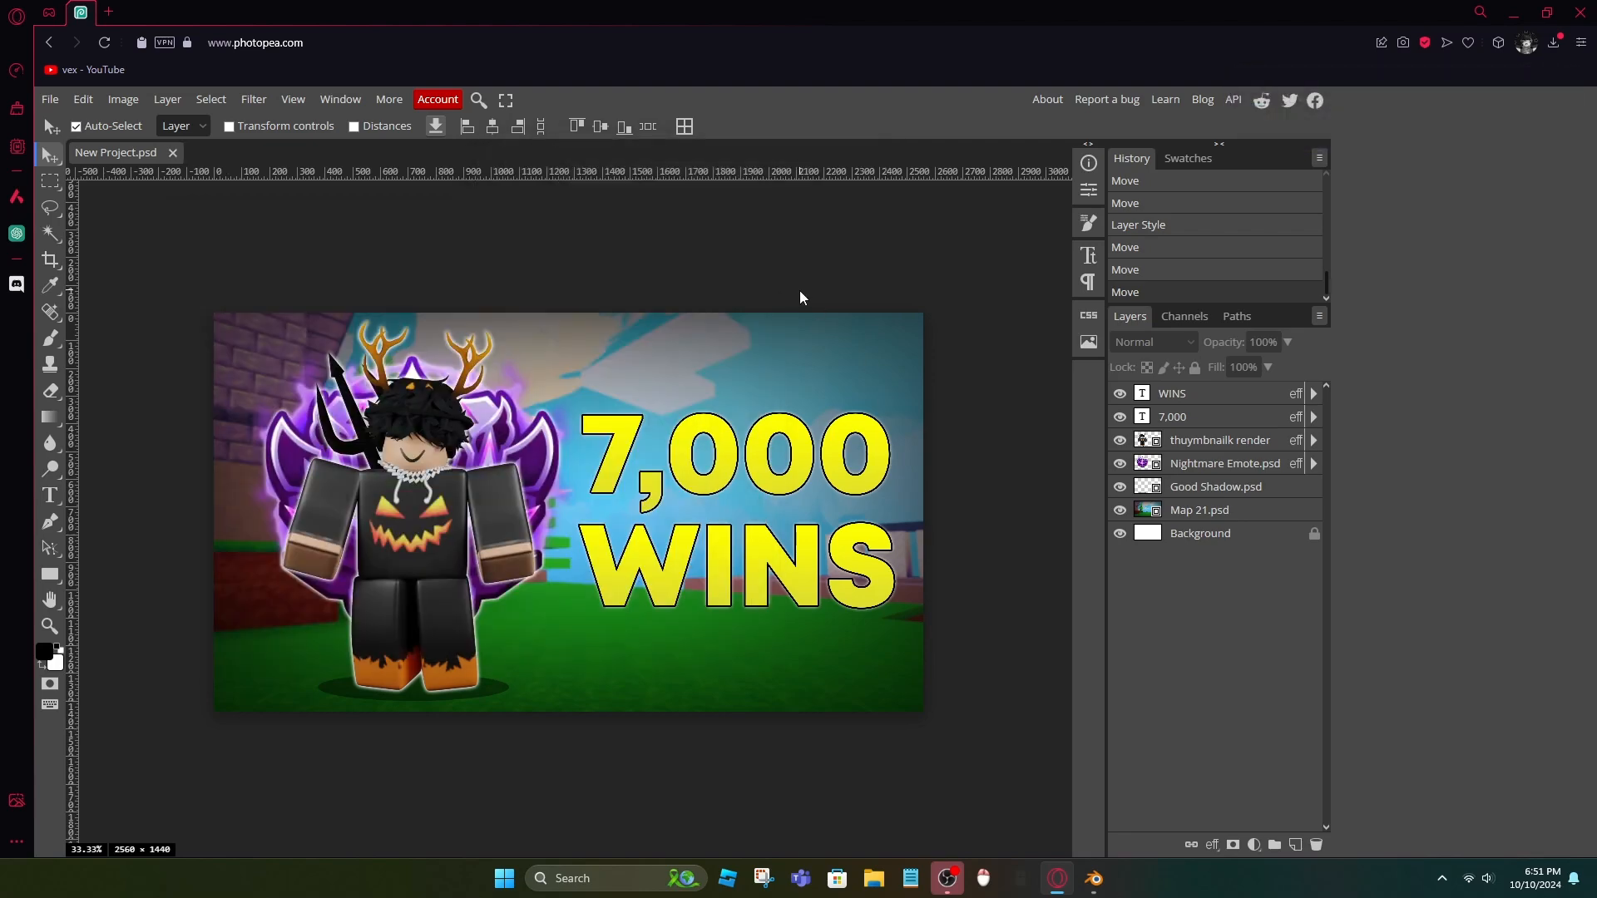